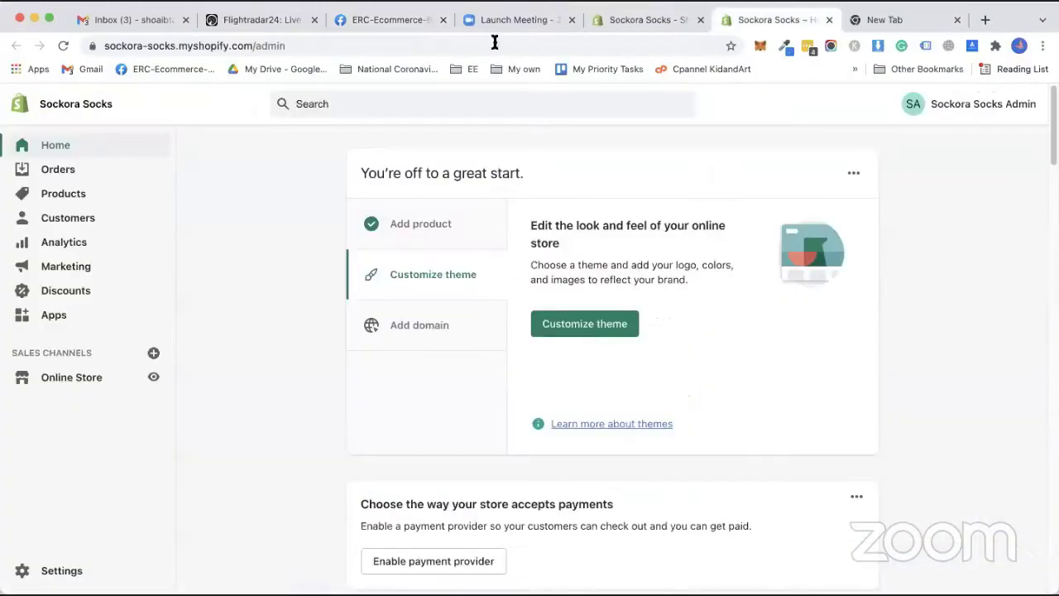
Close the ERC-Ecommerce and Launch Meeting tabs, keeping only the Sockora Socks admin home.
click(443, 20)
click(442, 20)
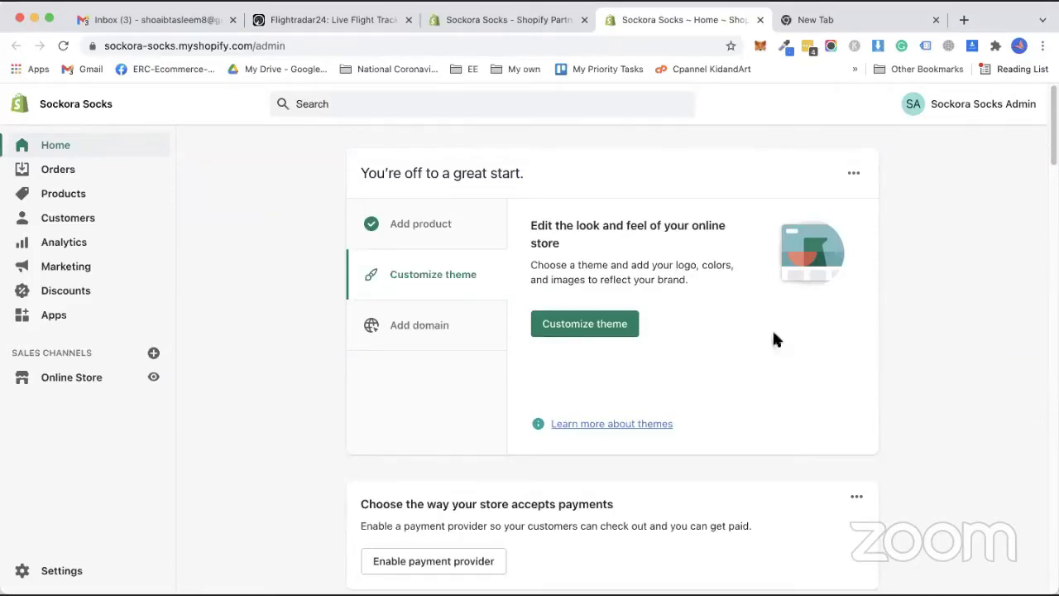
Load igetintopc.com in the empty new tab.
click(865, 21)
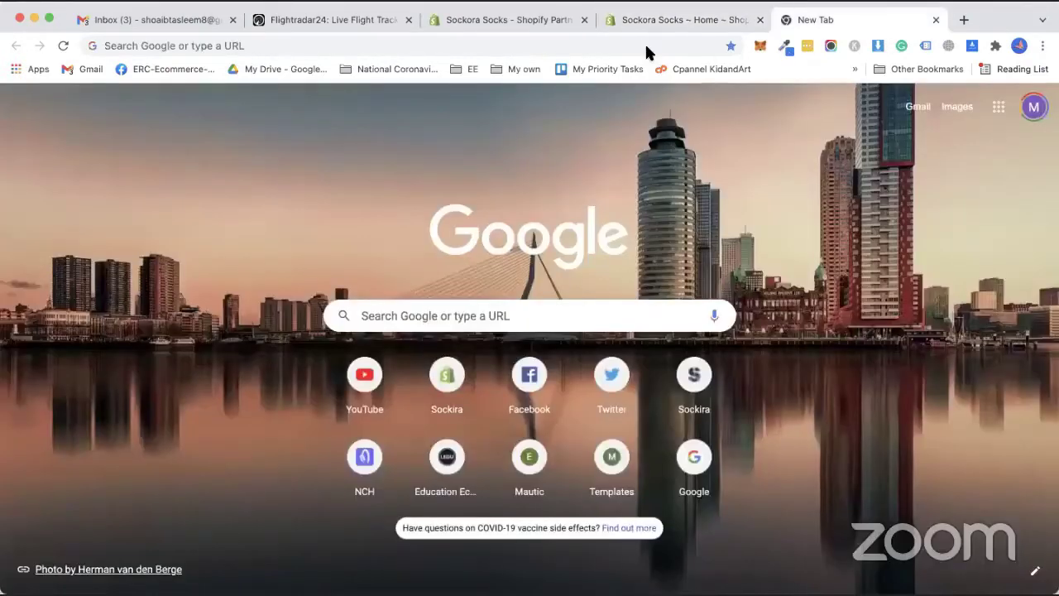
click(647, 47)
text(iget)
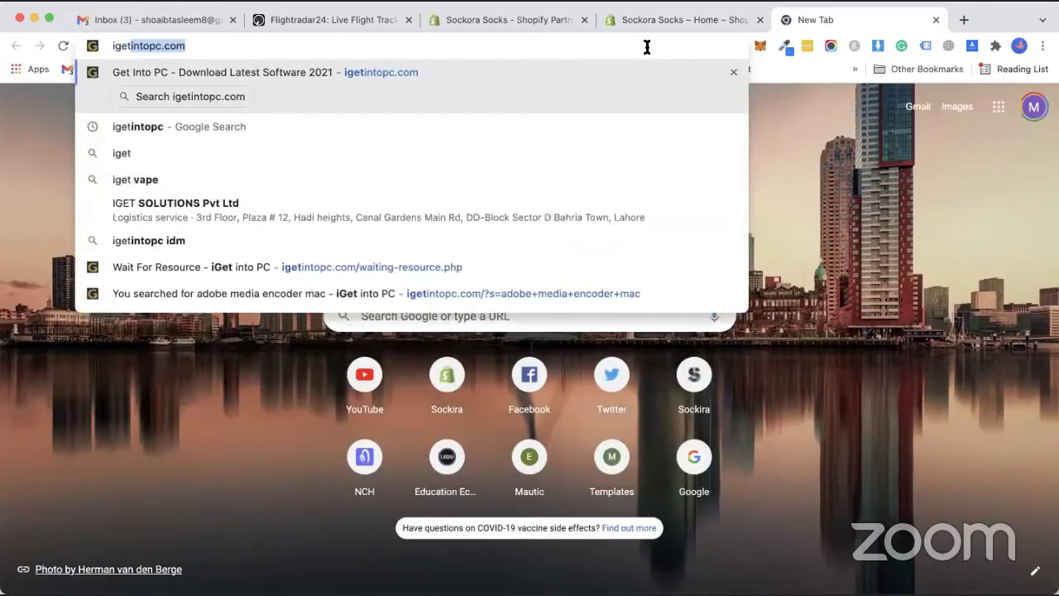
key(Return)
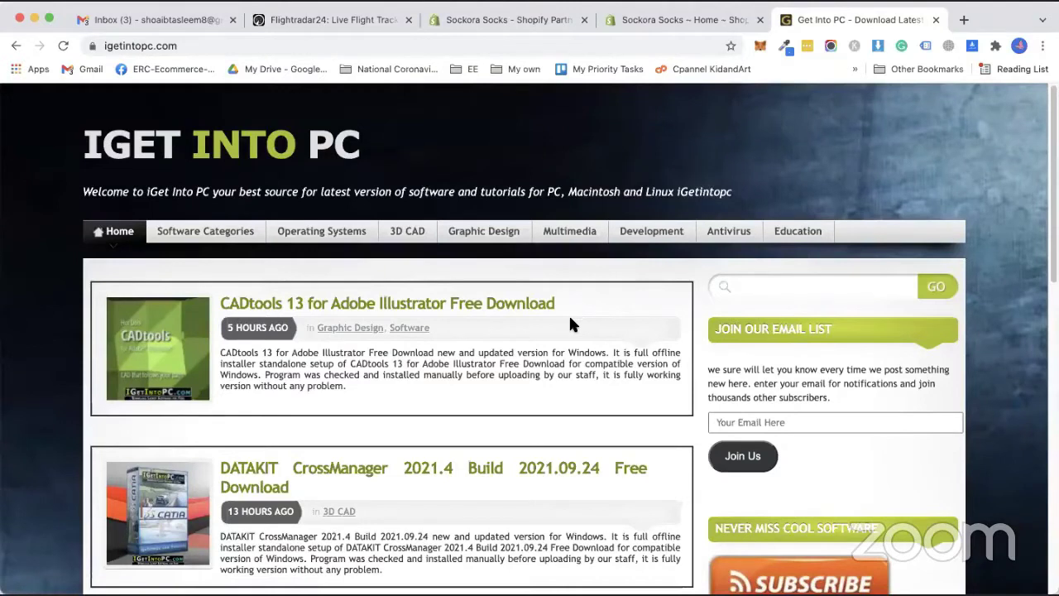
Open facebook.com in that tab, then close it to return to the Shopify admin.
click(464, 42)
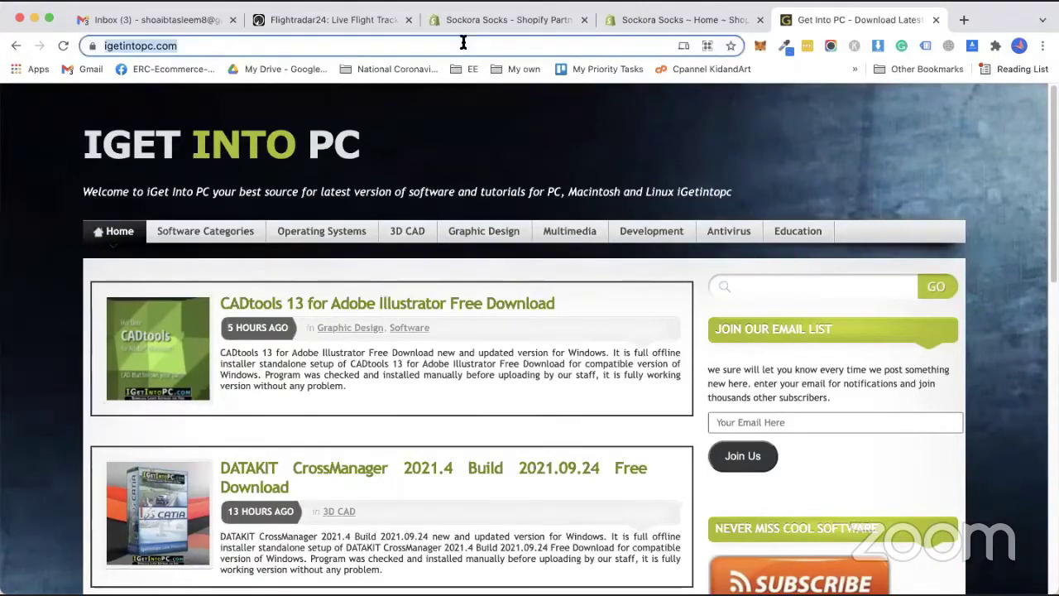
text(face)
key(Return)
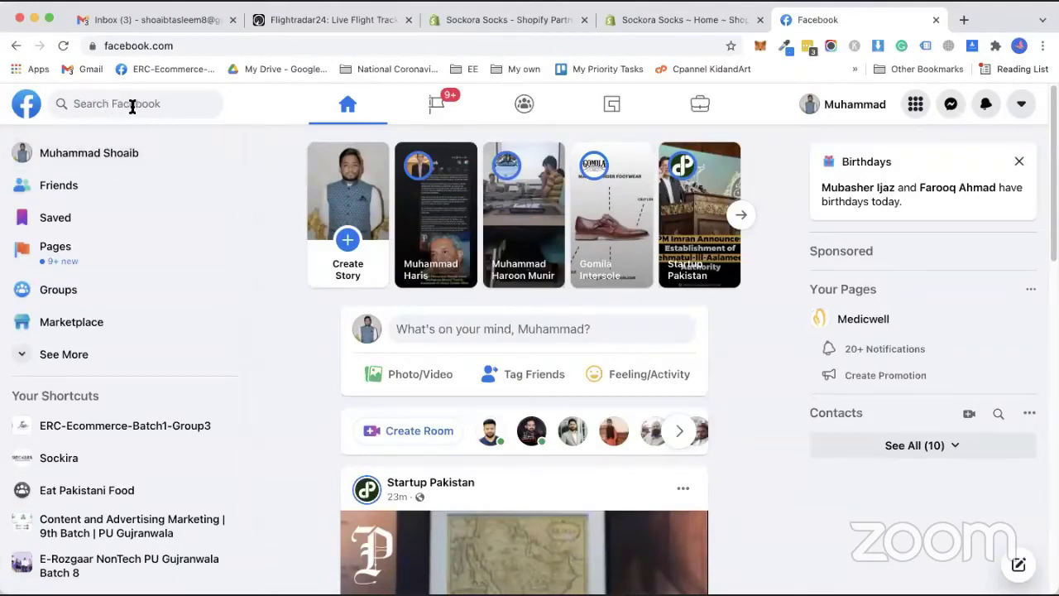
click(937, 19)
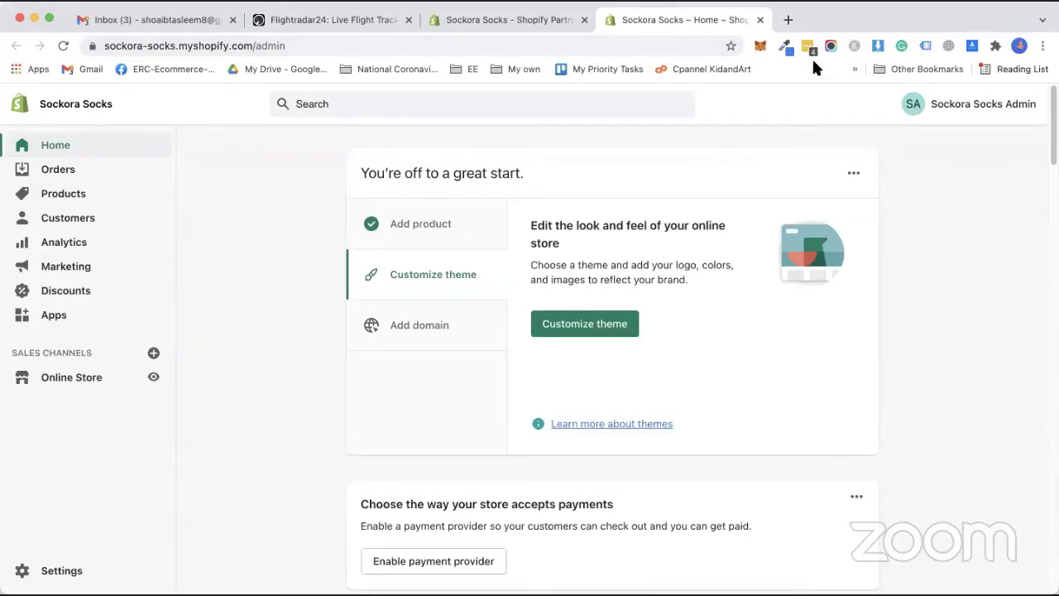
In a new tab, search 'adobe student offer' and open Adobe's Creative Cloud students and teachers page.
click(786, 19)
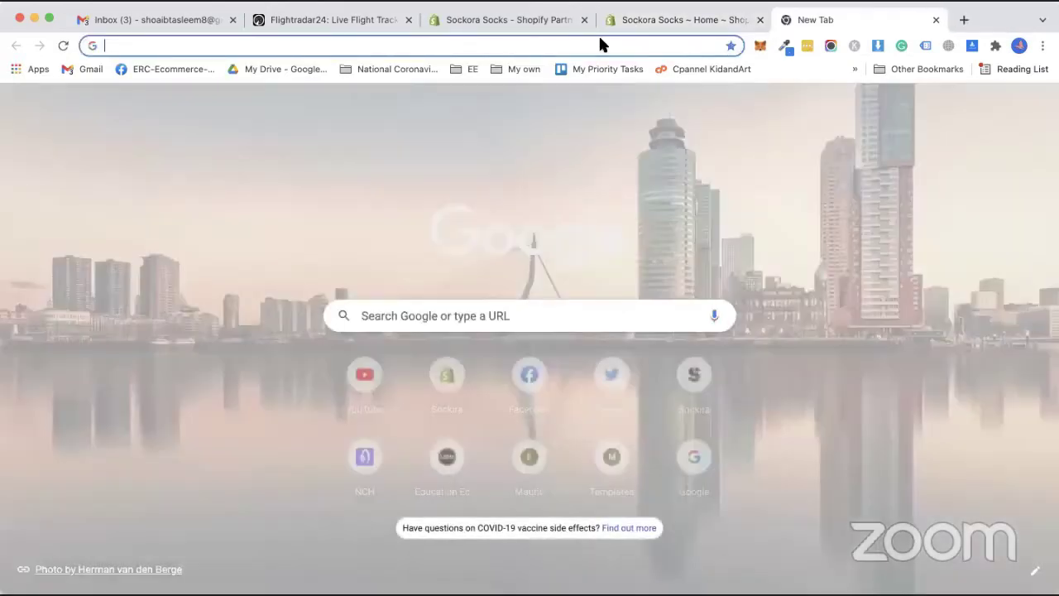
text(adobe student)
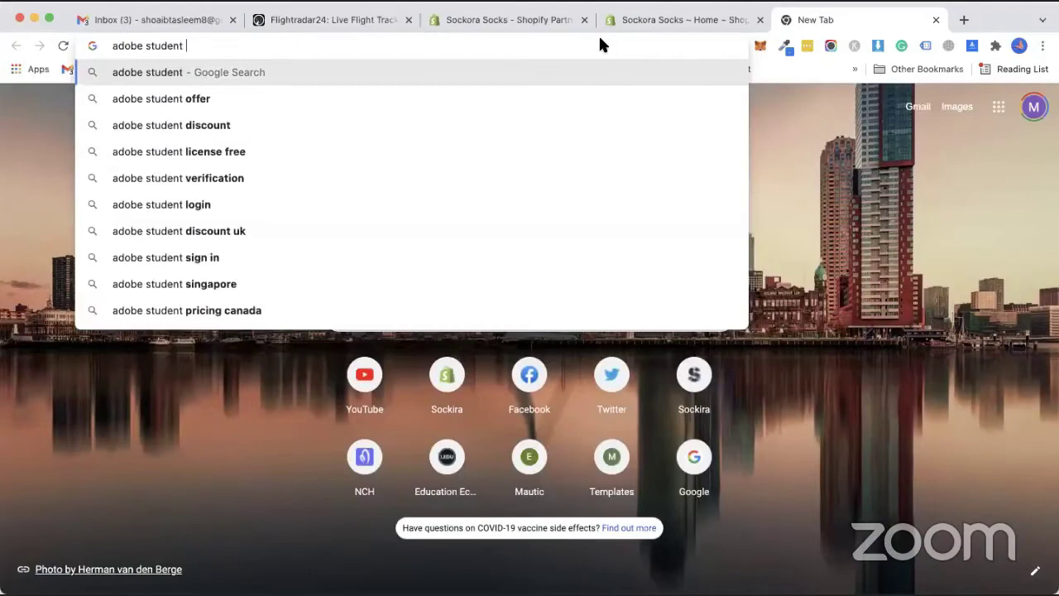
key(Down)
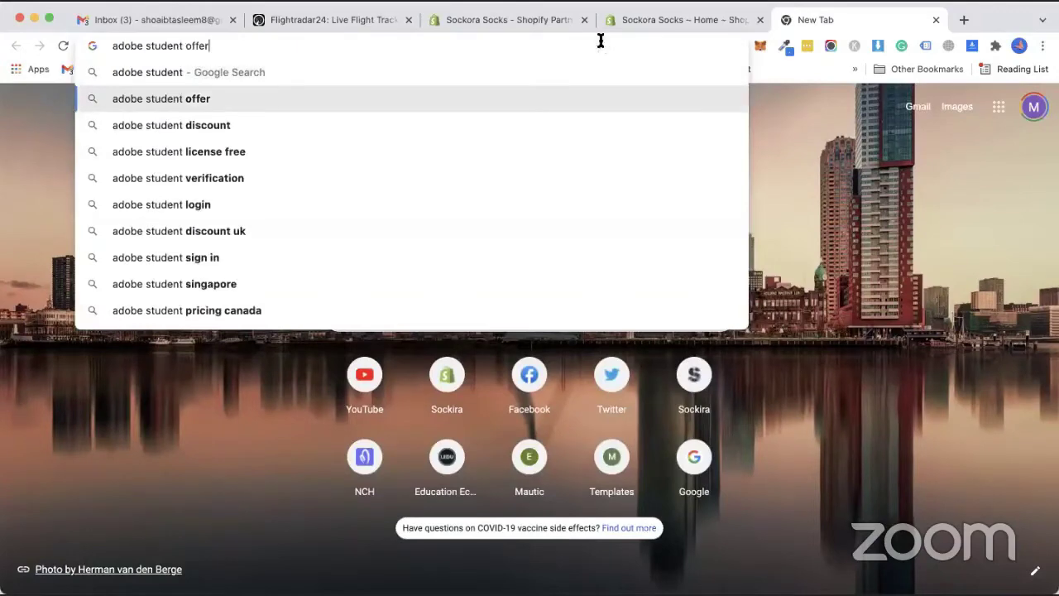
key(Return)
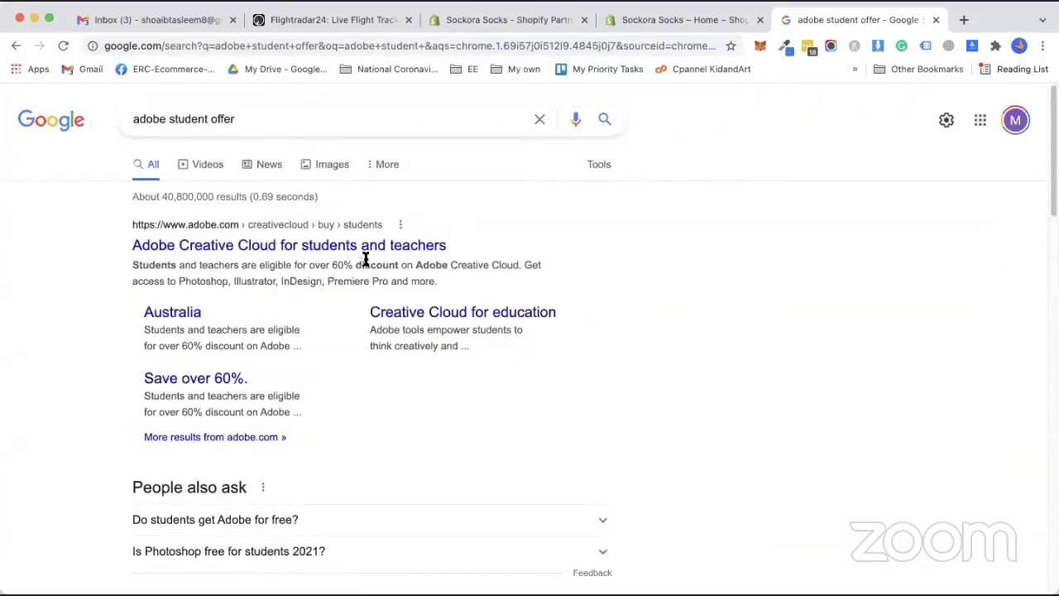
click(366, 248)
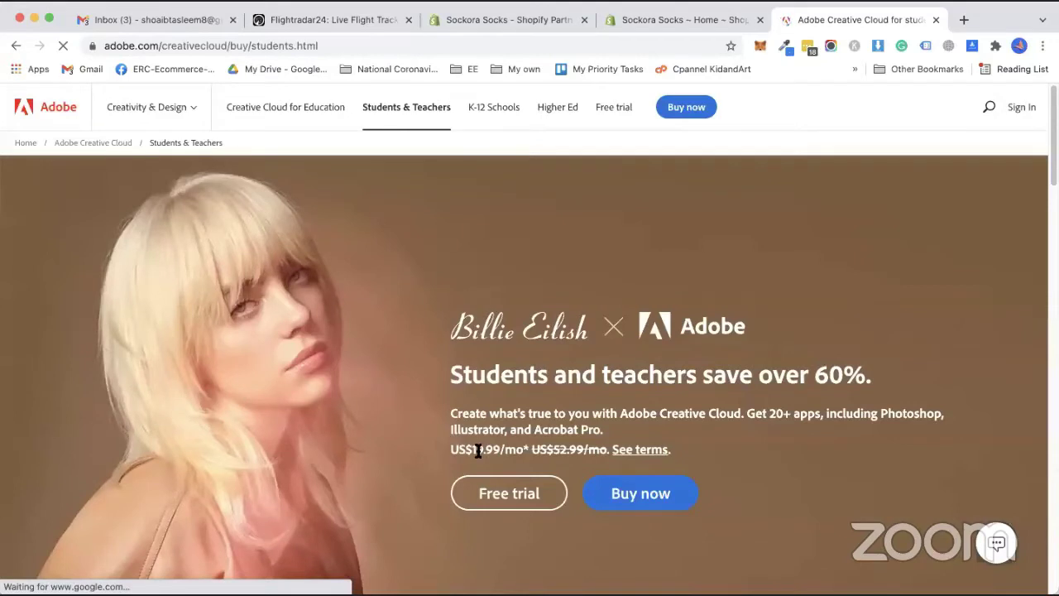
Close the Adobe Creative Cloud students page tab.
click(936, 19)
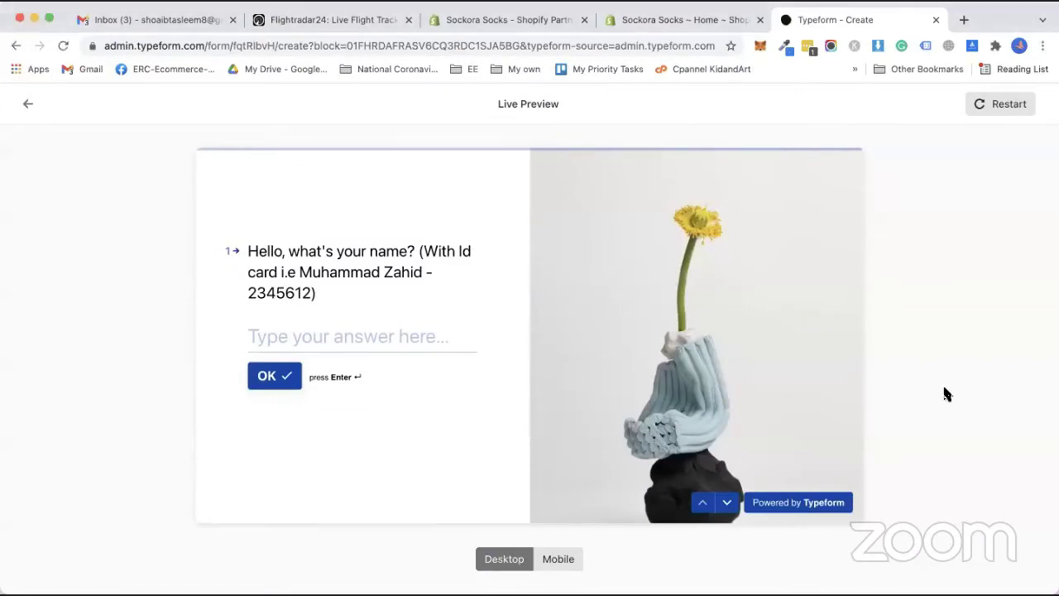
click(729, 504)
click(728, 504)
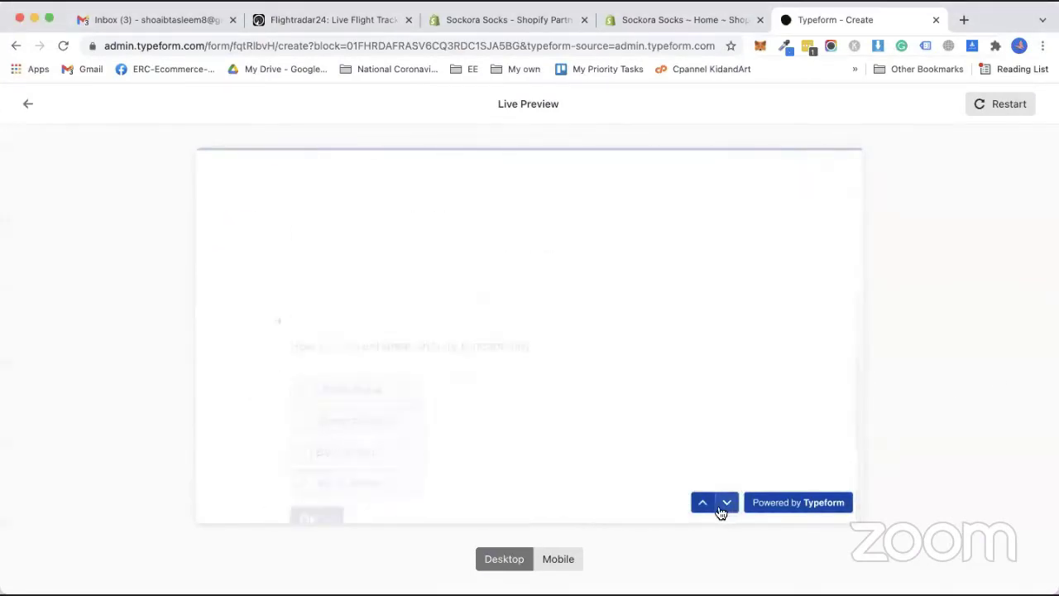
click(720, 504)
click(704, 504)
click(704, 504)
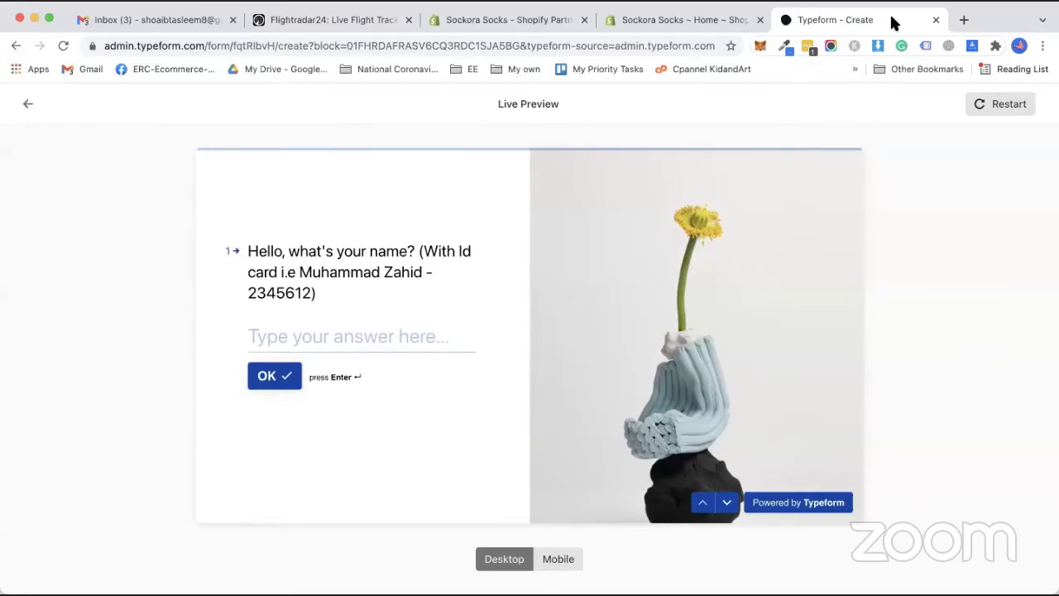
Close the Typeform tab and open a blank new tab beside the Sockora Socks admin.
click(936, 20)
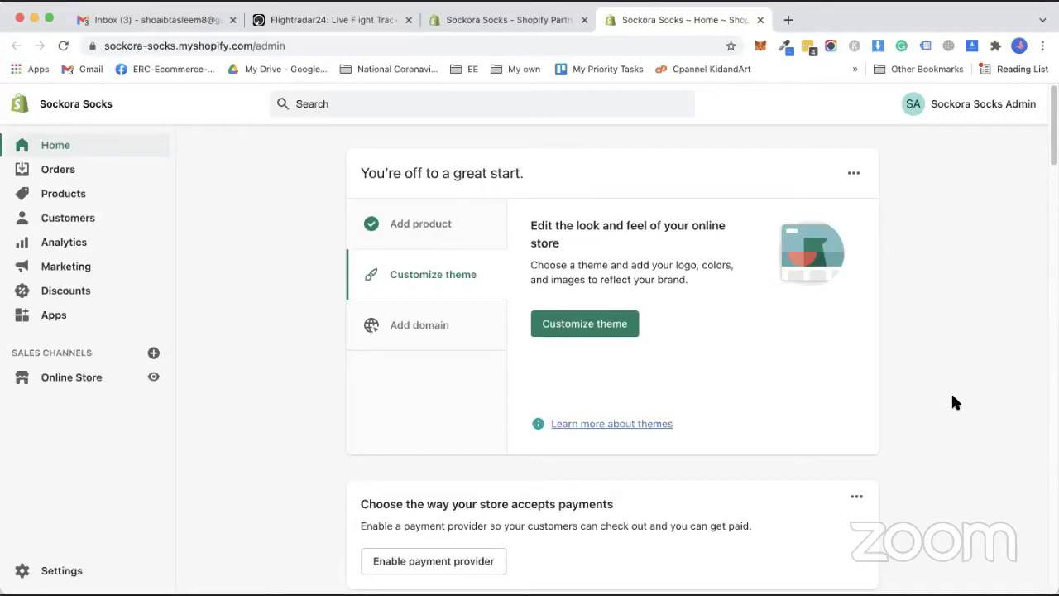
click(788, 19)
click(506, 46)
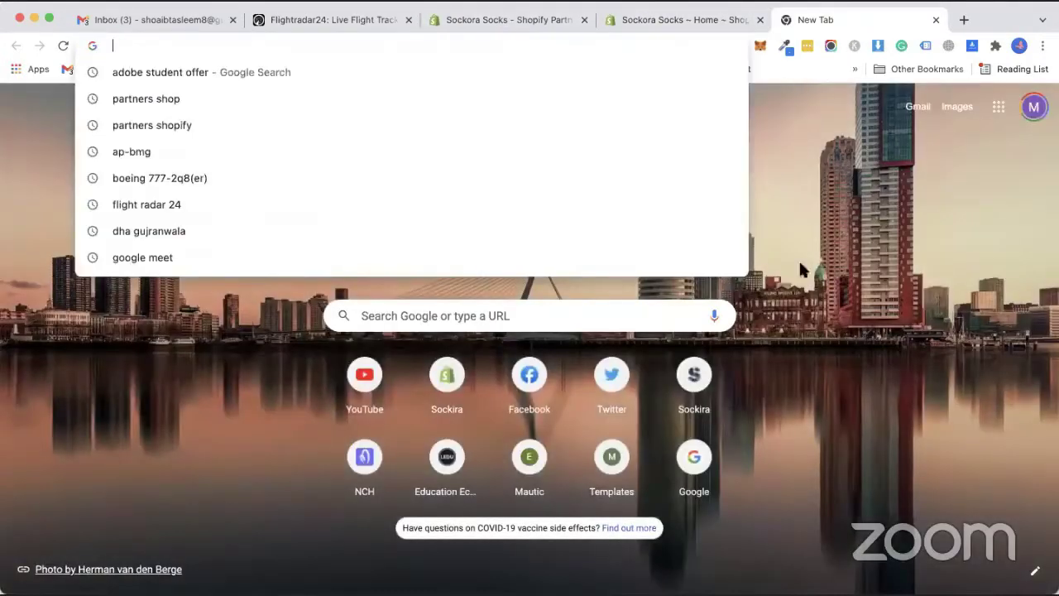
click(516, 142)
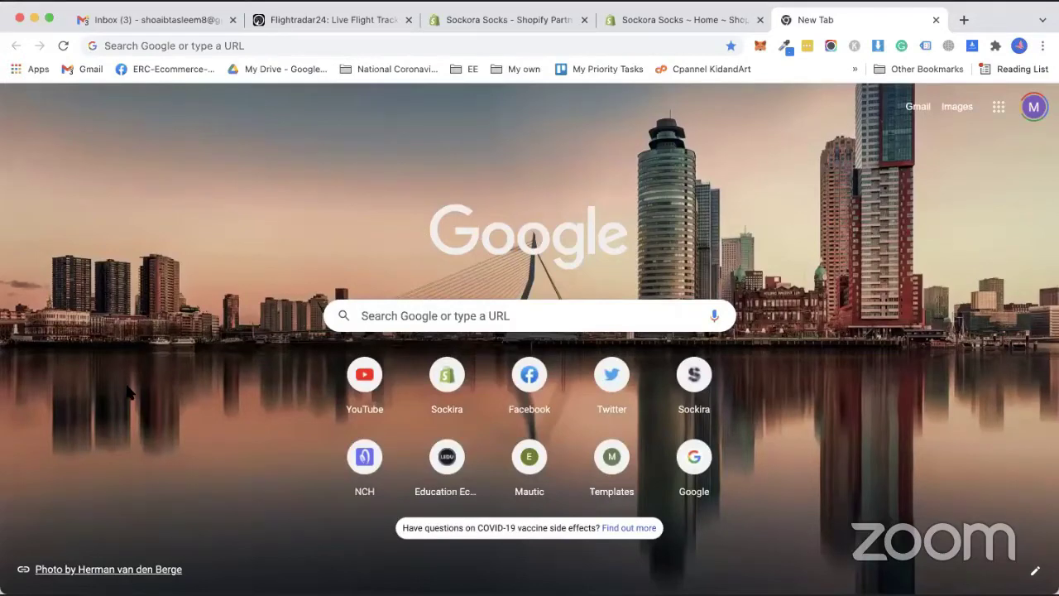
click(686, 20)
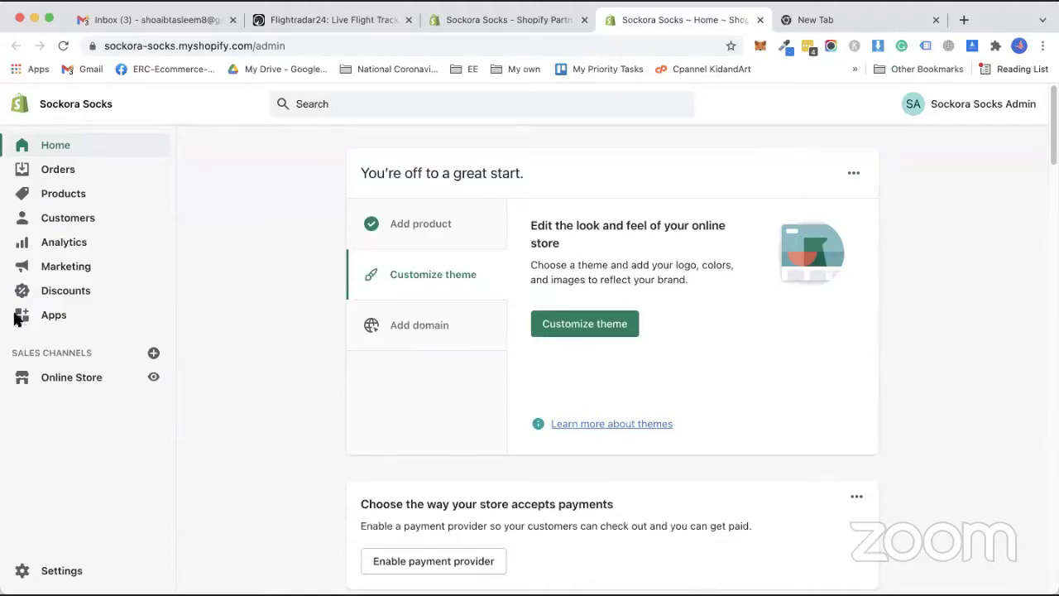
Close the spare new tab and open the WC Fulfillment Print on Demand app from Apps.
click(54, 316)
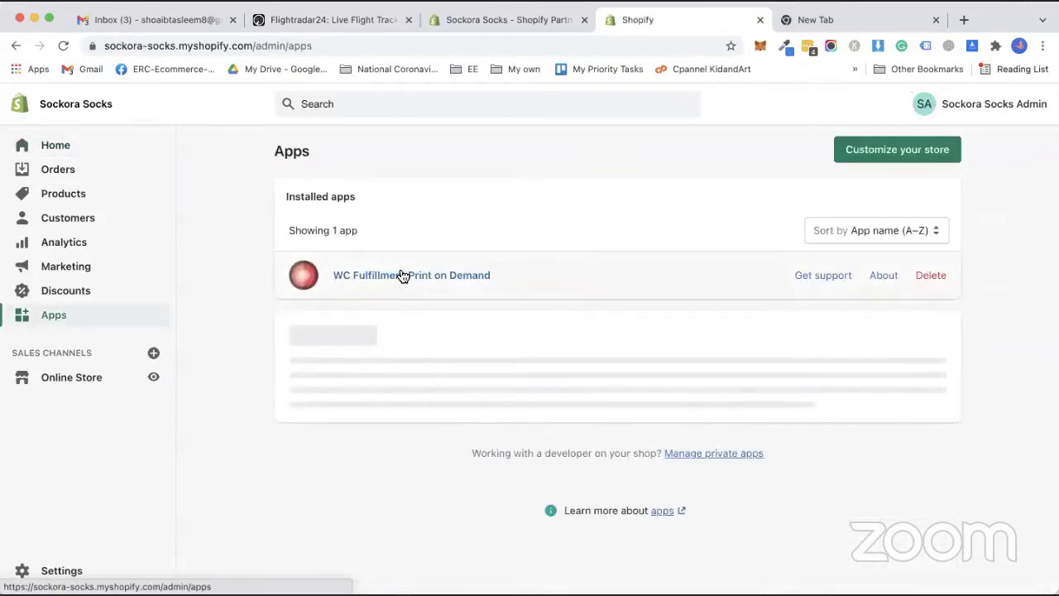
click(936, 19)
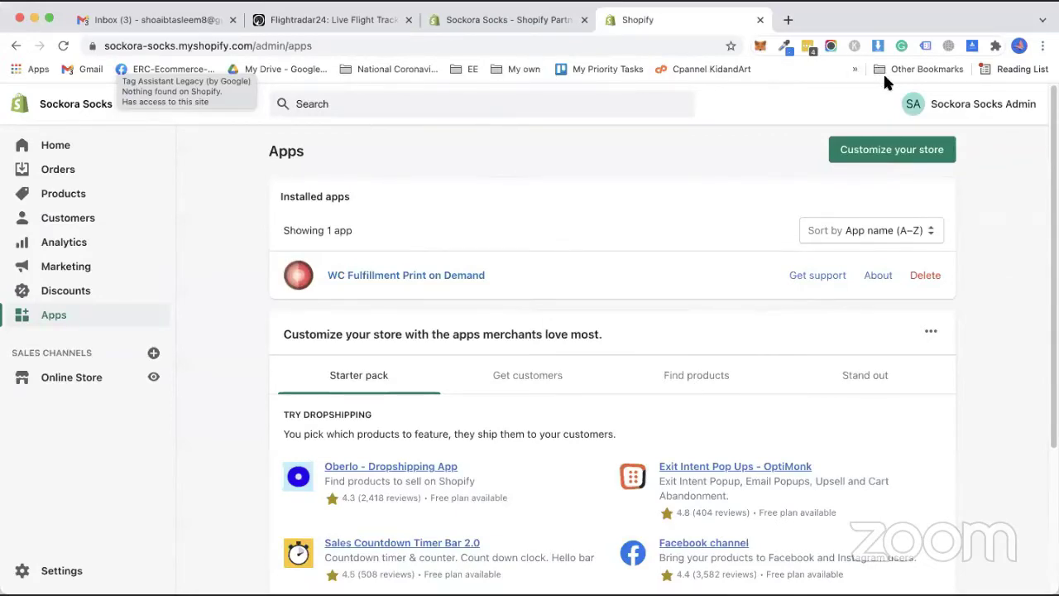
click(388, 276)
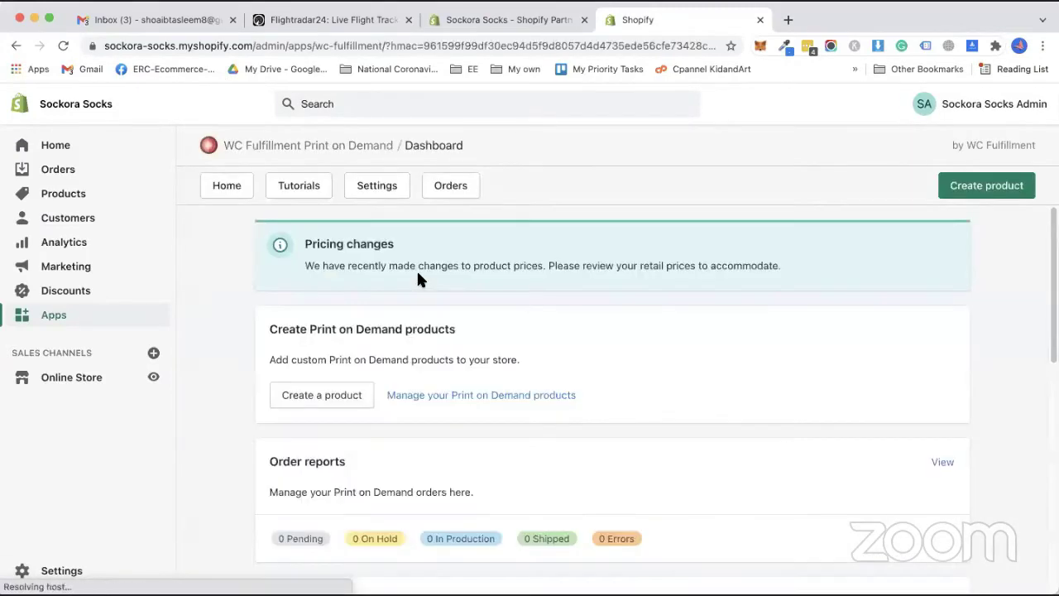
Browse the WC Fulfillment Add Product catalog, then open the Online Store storefront in a new tab.
click(333, 395)
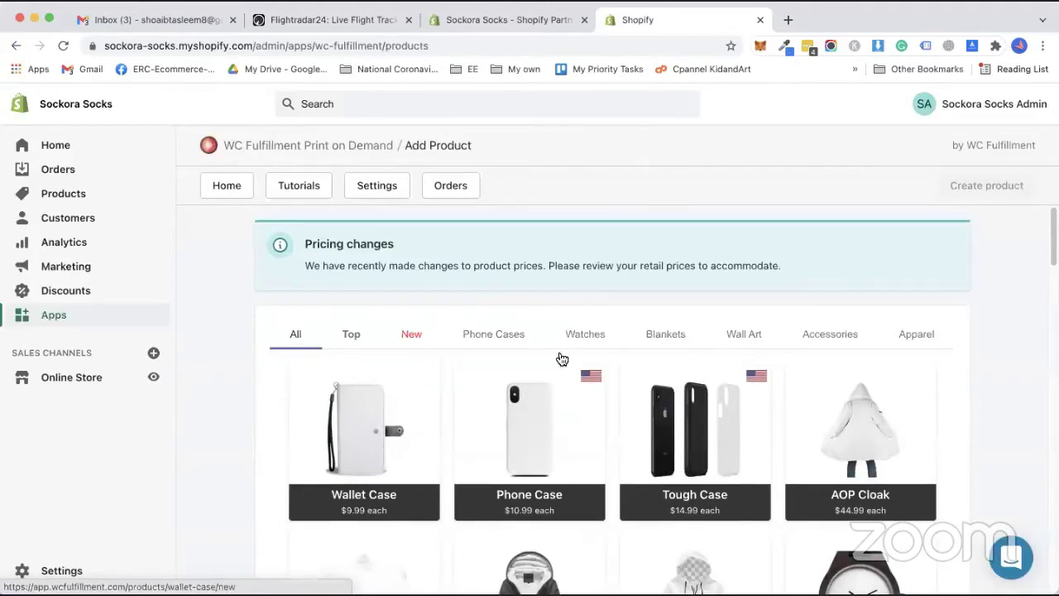
scroll(560, 359, down, 3)
scroll(505, 397, down, 5)
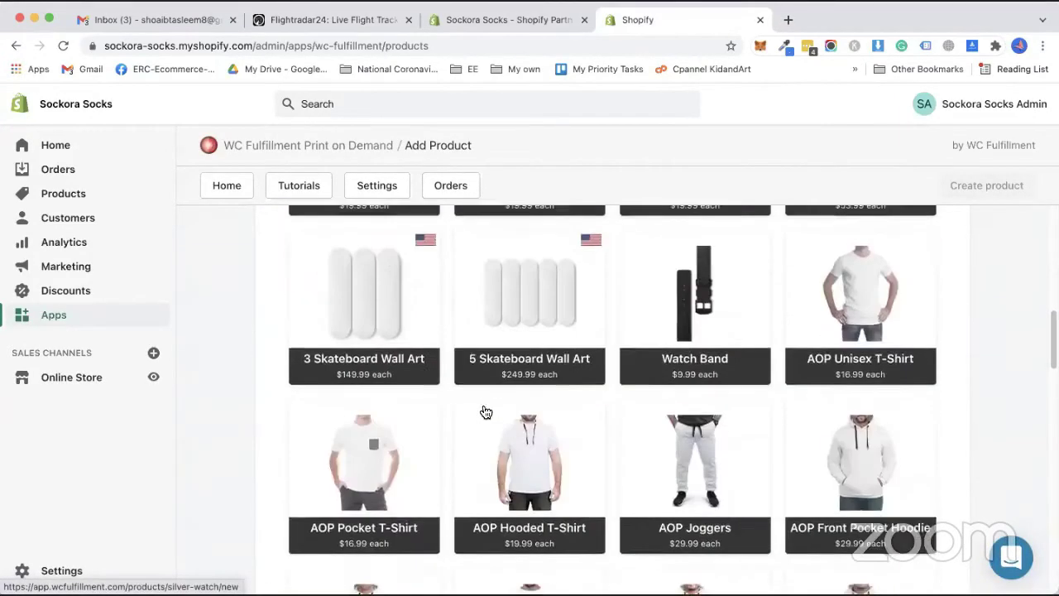
scroll(500, 454, down, 3)
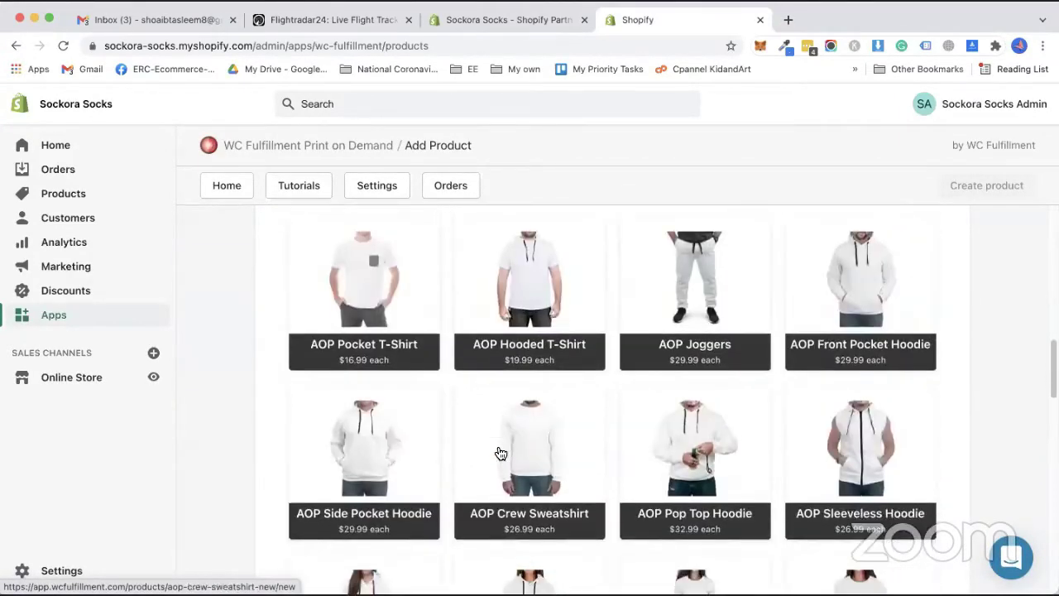
scroll(493, 459, up, 5)
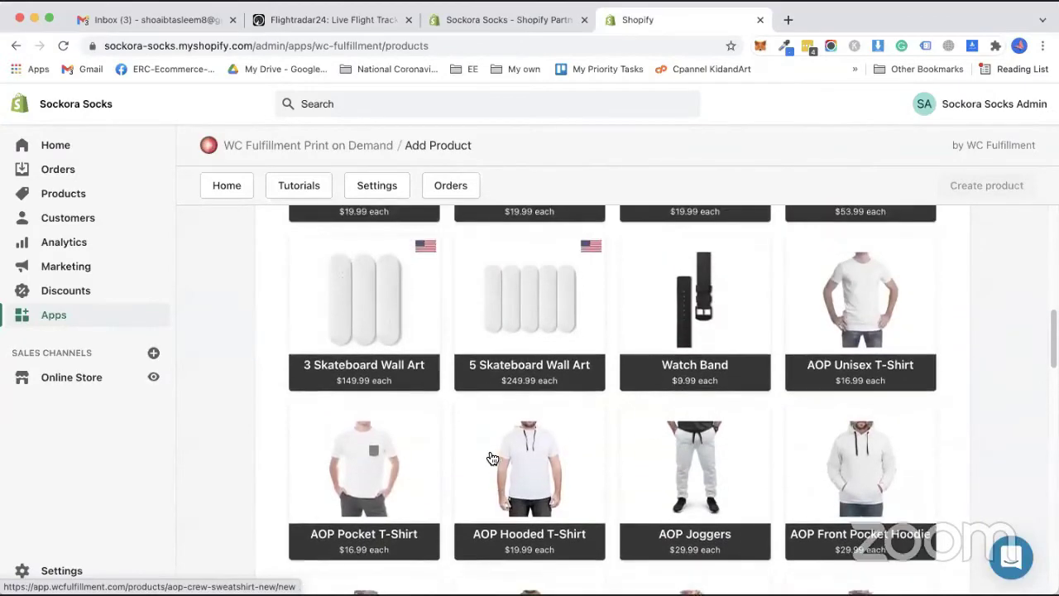
scroll(496, 422, up, 5)
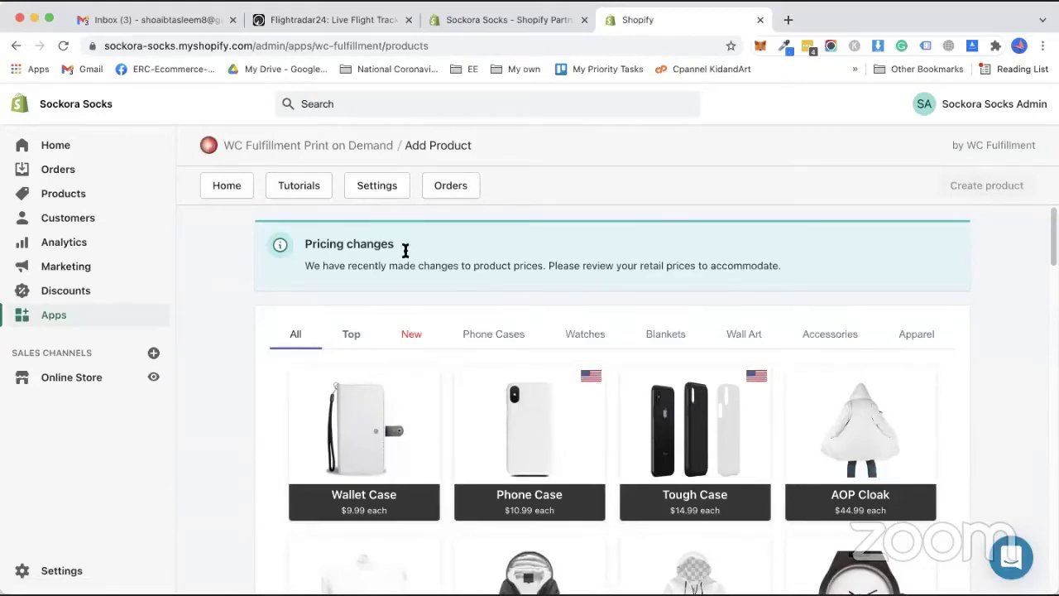
click(153, 377)
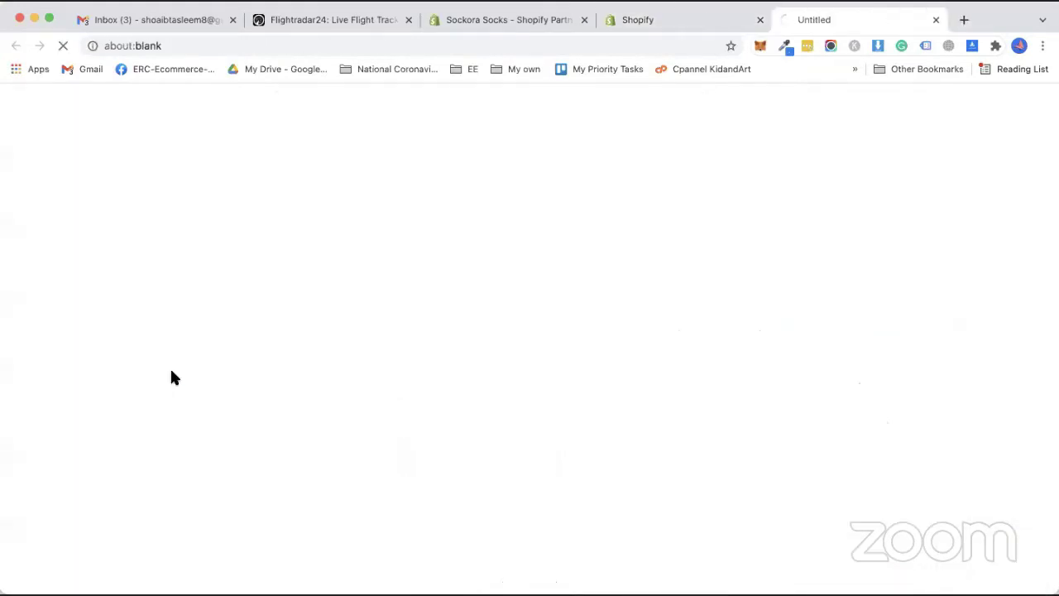
Open the Pak Army Mug product page from the Custom Products collection and scroll through it.
click(667, 114)
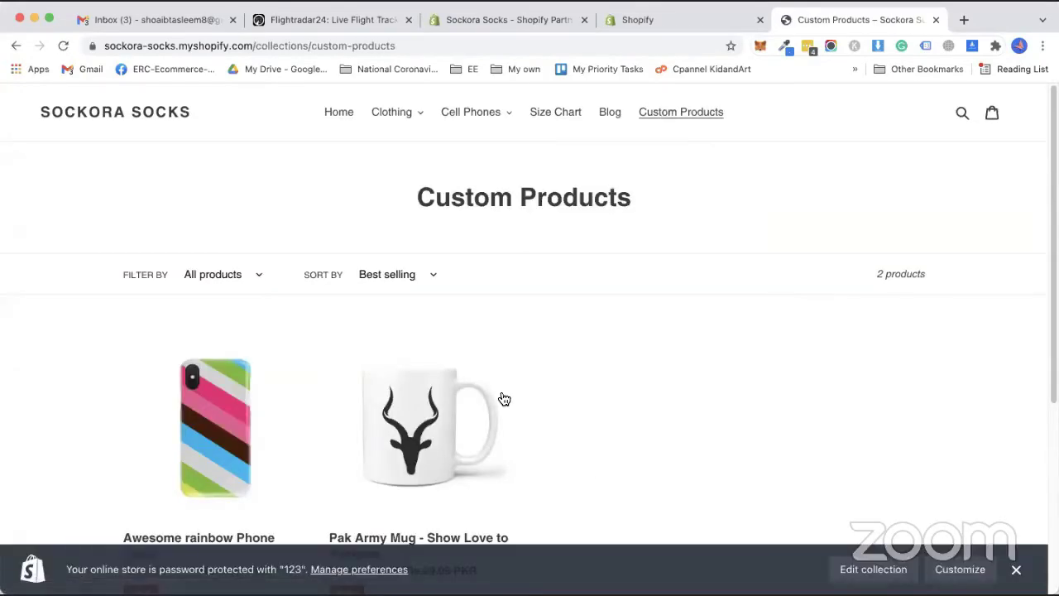
scroll(500, 400, down, 2)
click(428, 230)
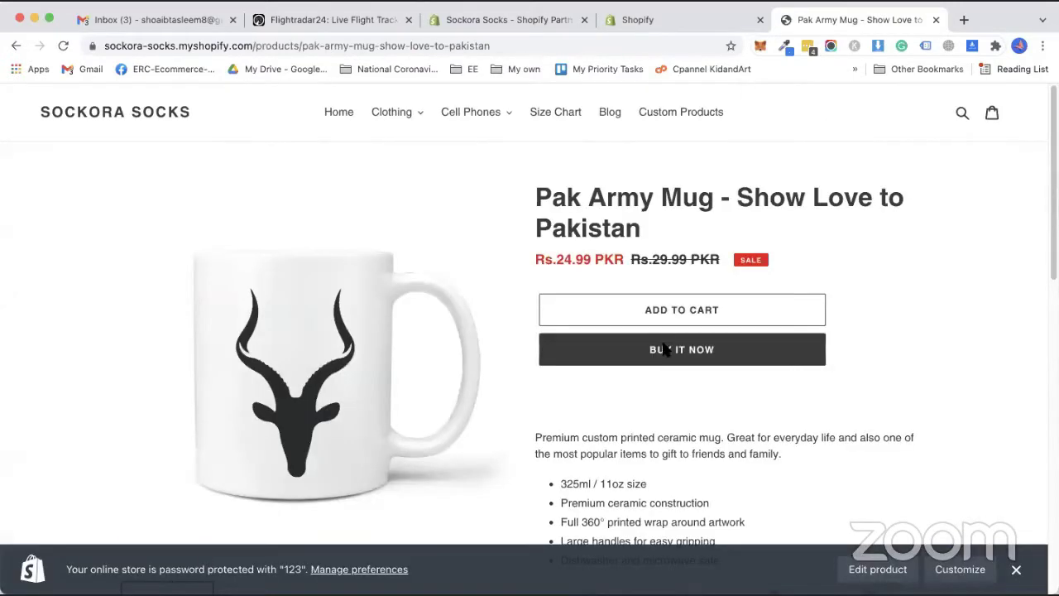
scroll(693, 445, down, 5)
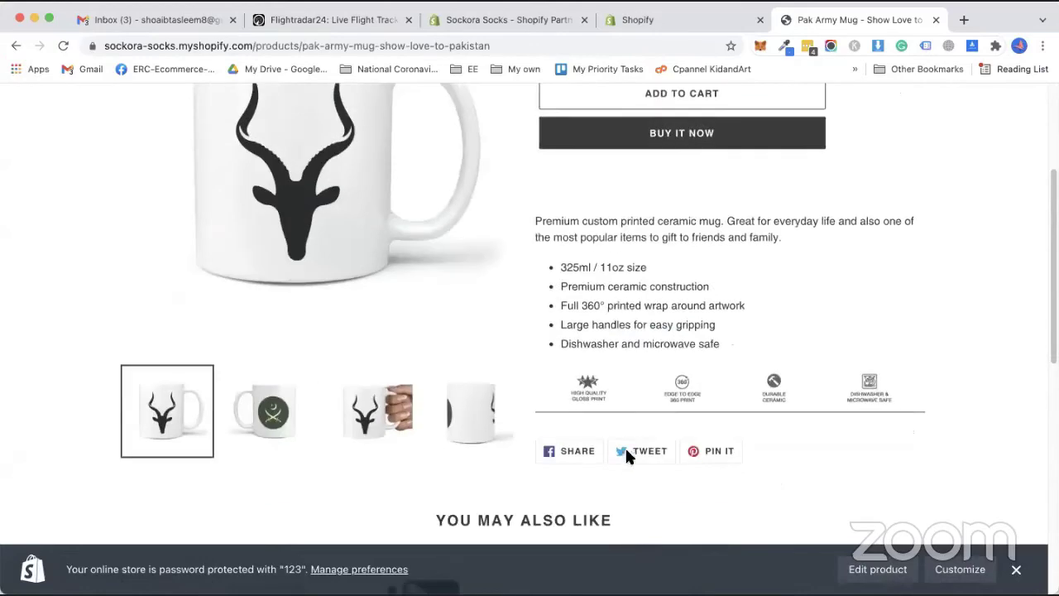
scroll(584, 443, down, 3)
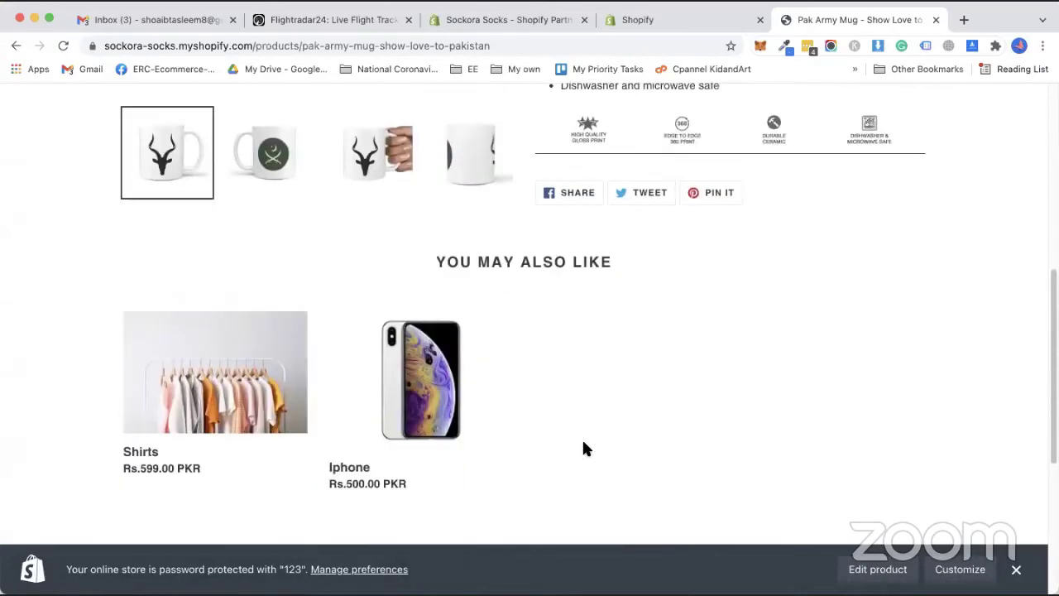
scroll(584, 447, up, 8)
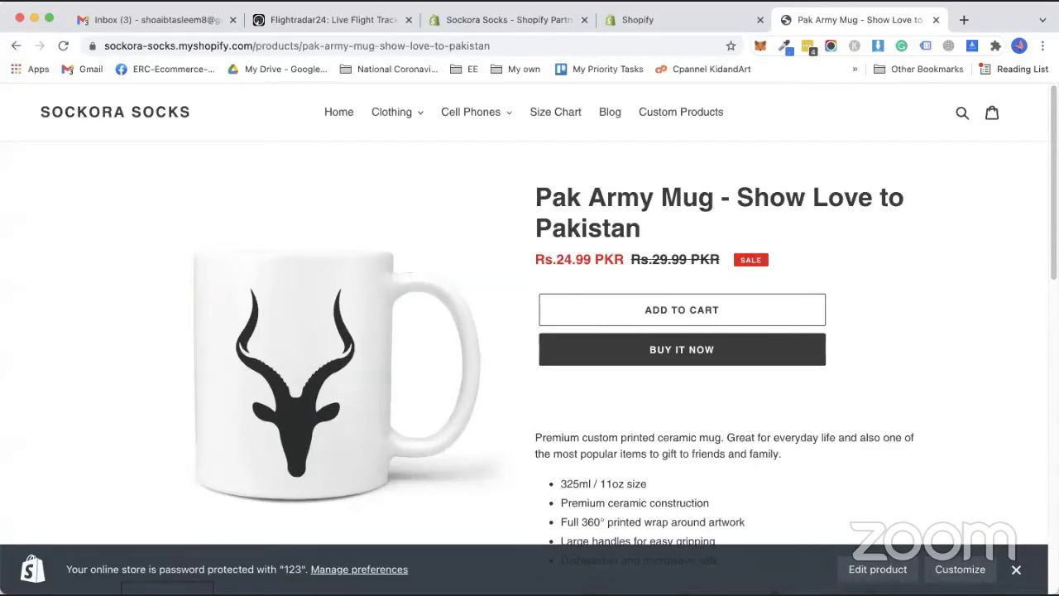
Close the Shopify Partners tab and return to the Shopify admin.
click(535, 23)
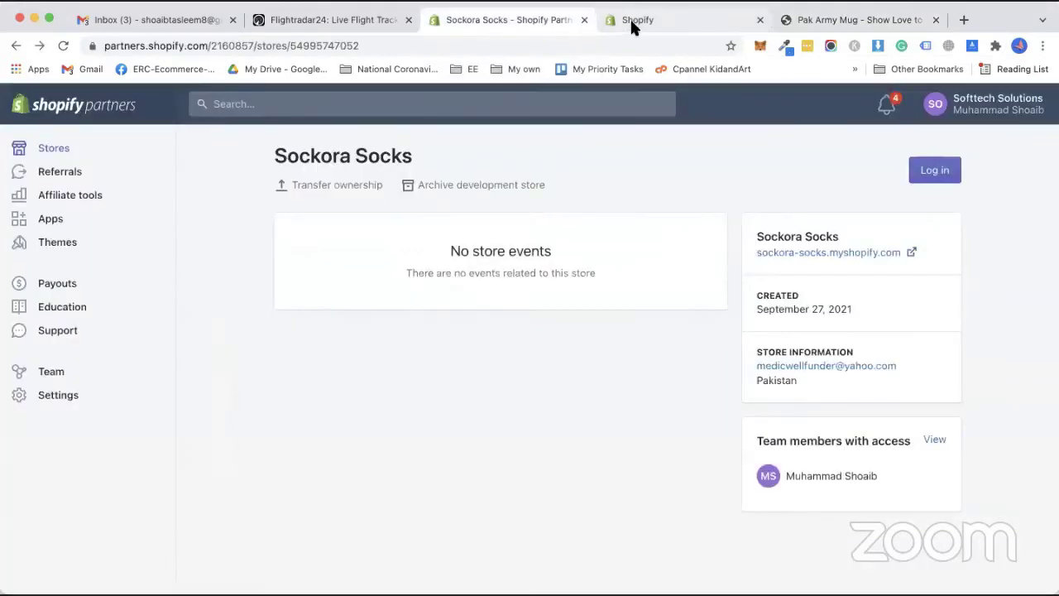
click(634, 24)
click(586, 20)
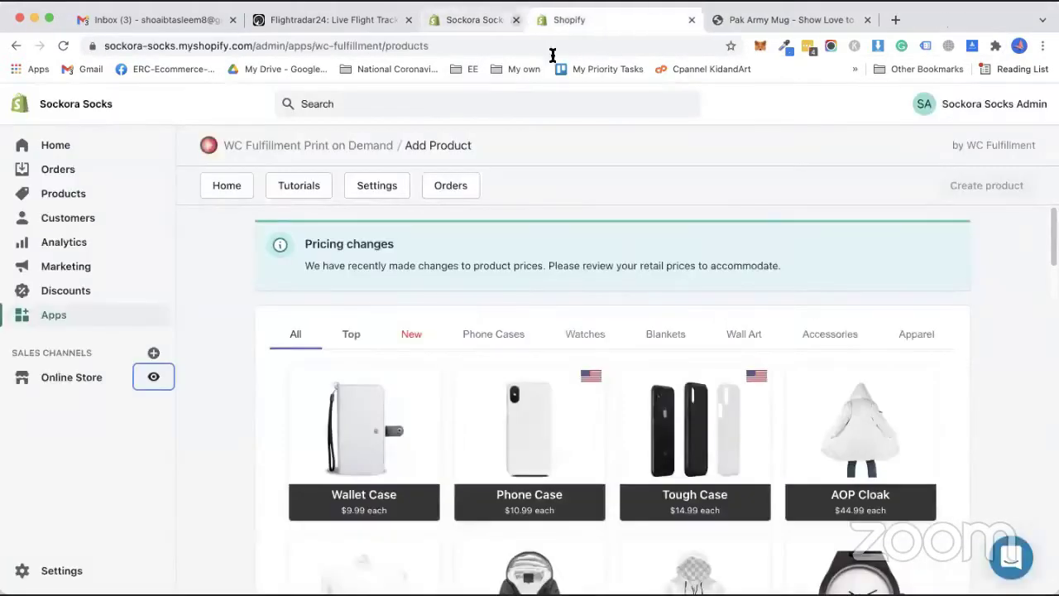
Open the Shopify App Store from Apps with the store's account and search 'product options'.
click(60, 321)
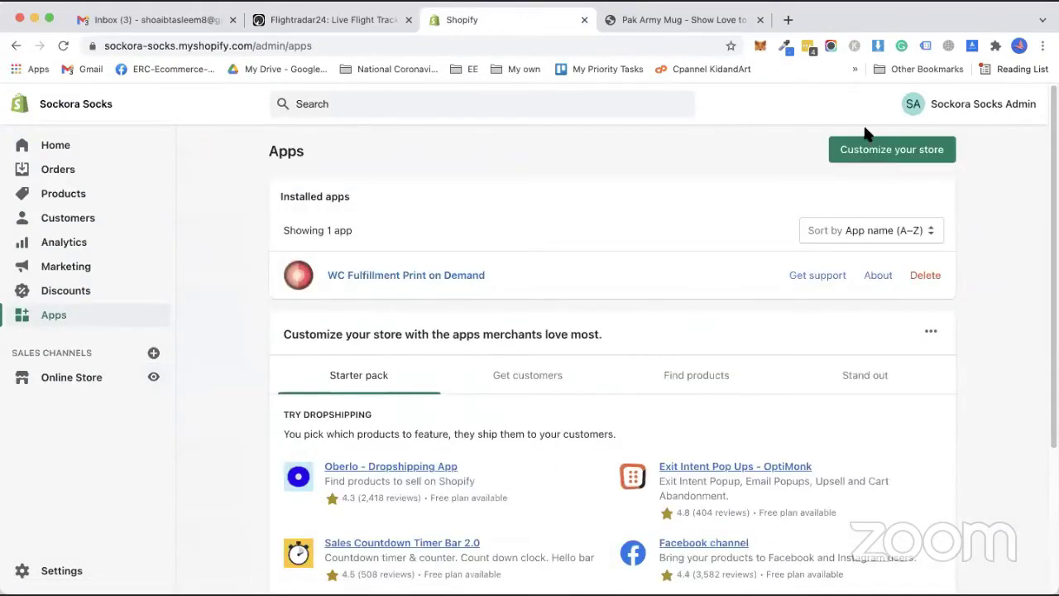
click(892, 149)
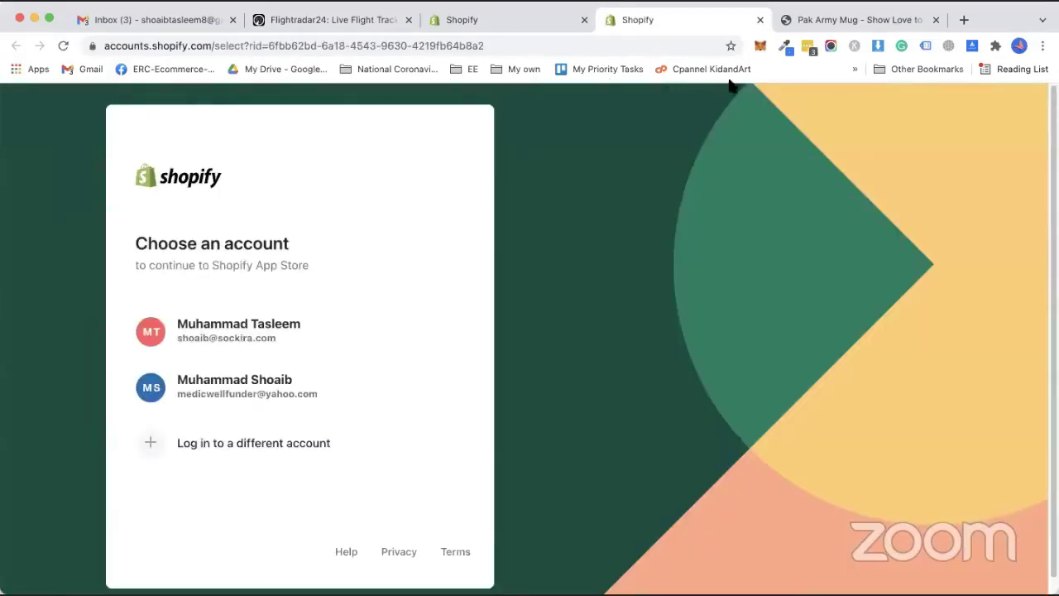
click(349, 395)
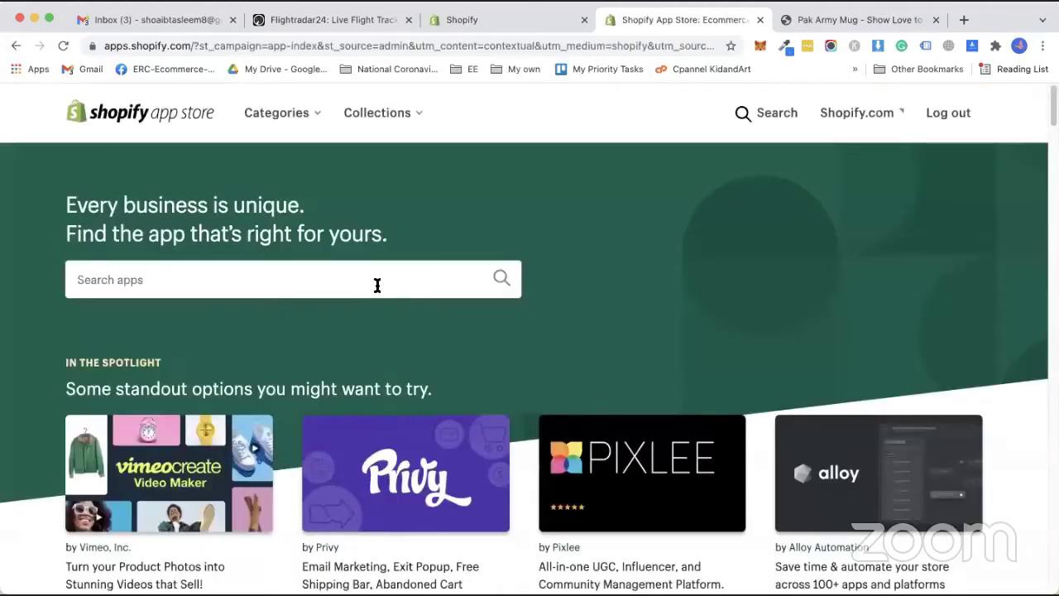
click(378, 285)
text(product op)
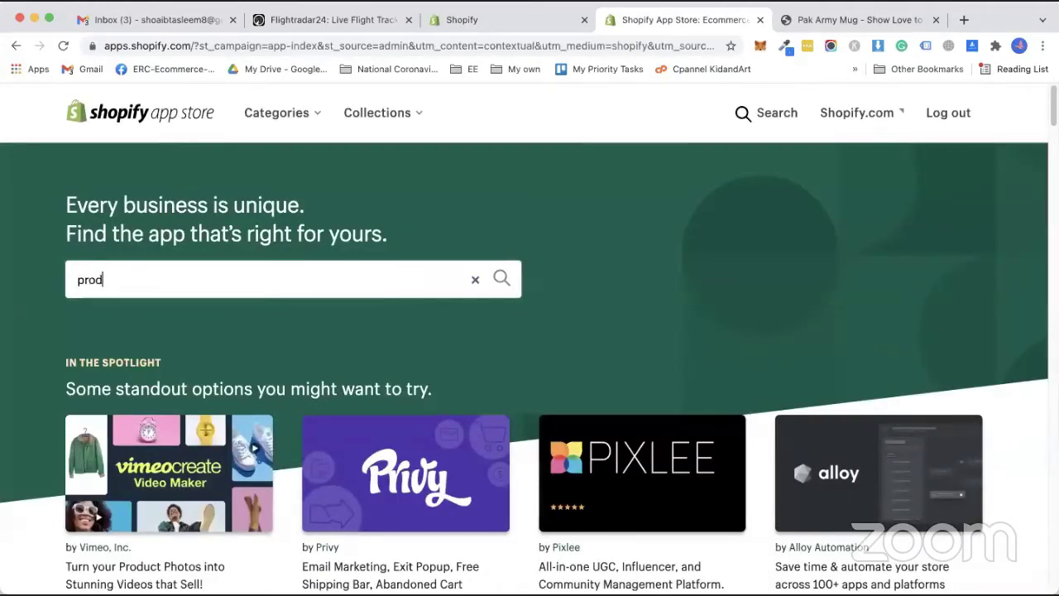
text(tions)
key(Return)
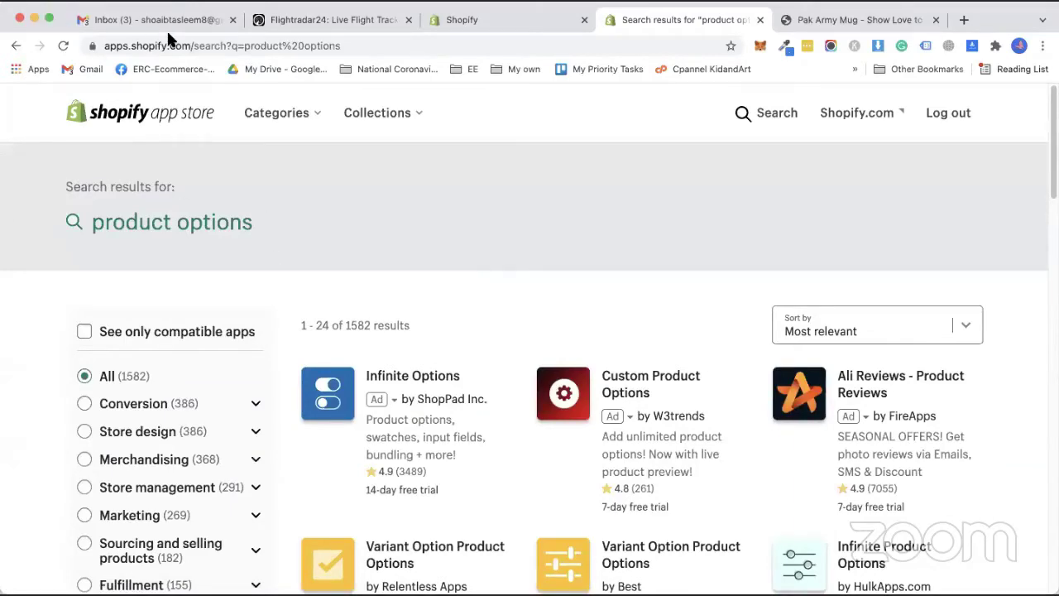
Scroll through the product options results and open HulkApps.com's Infinite Product Options listing.
scroll(561, 260, down, 3)
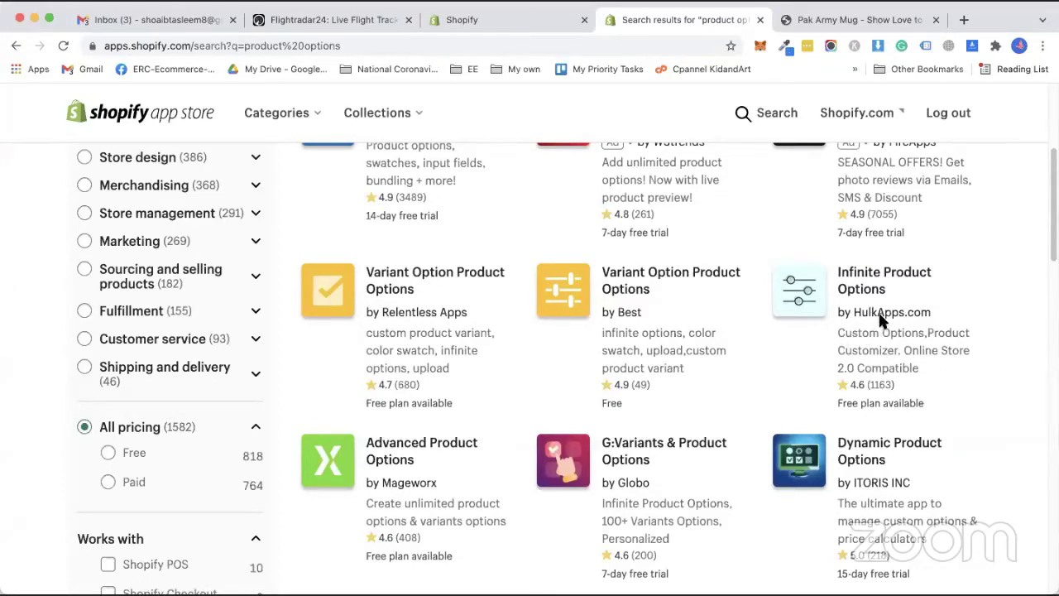
scroll(875, 329, down, 5)
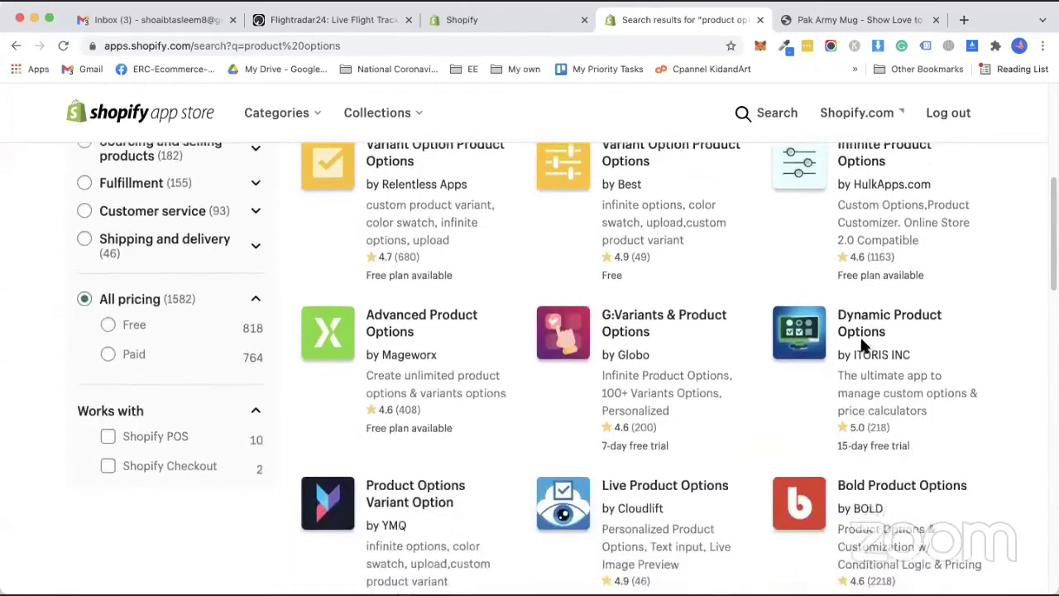
scroll(862, 385, up, 3)
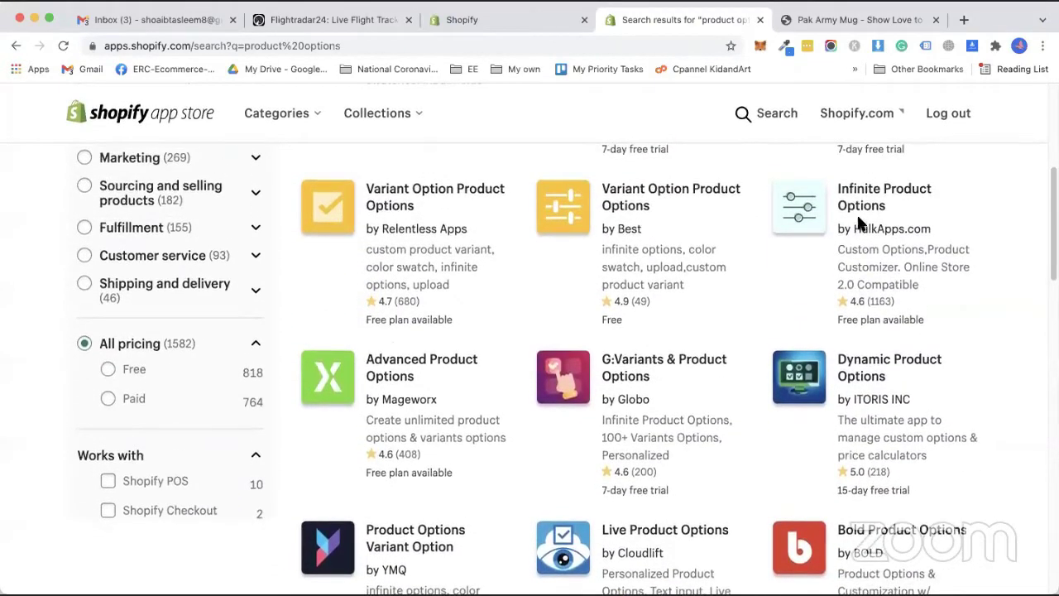
scroll(865, 384, down, 3)
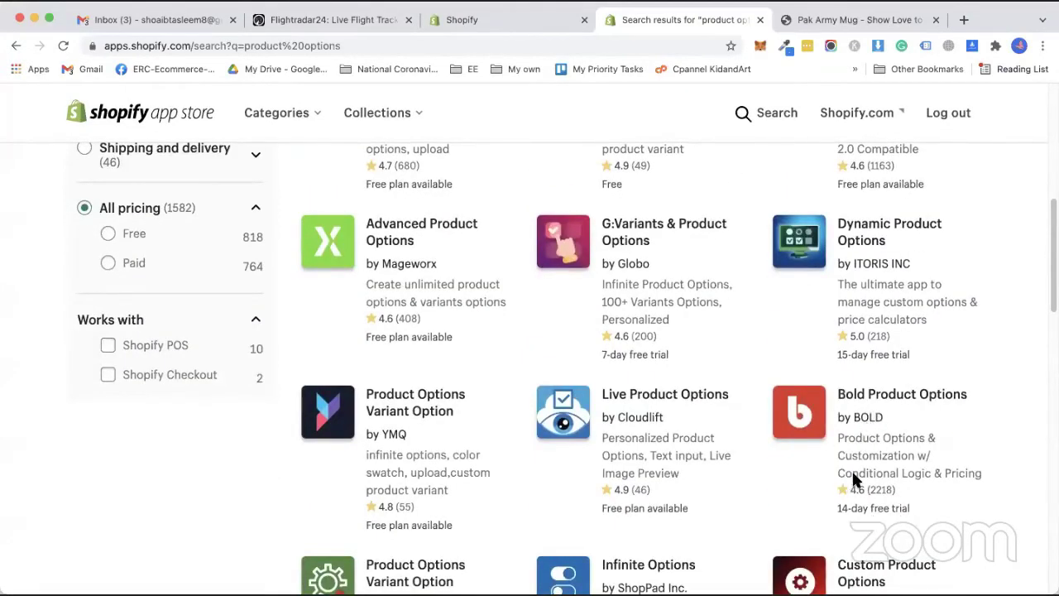
scroll(881, 232, up, 2)
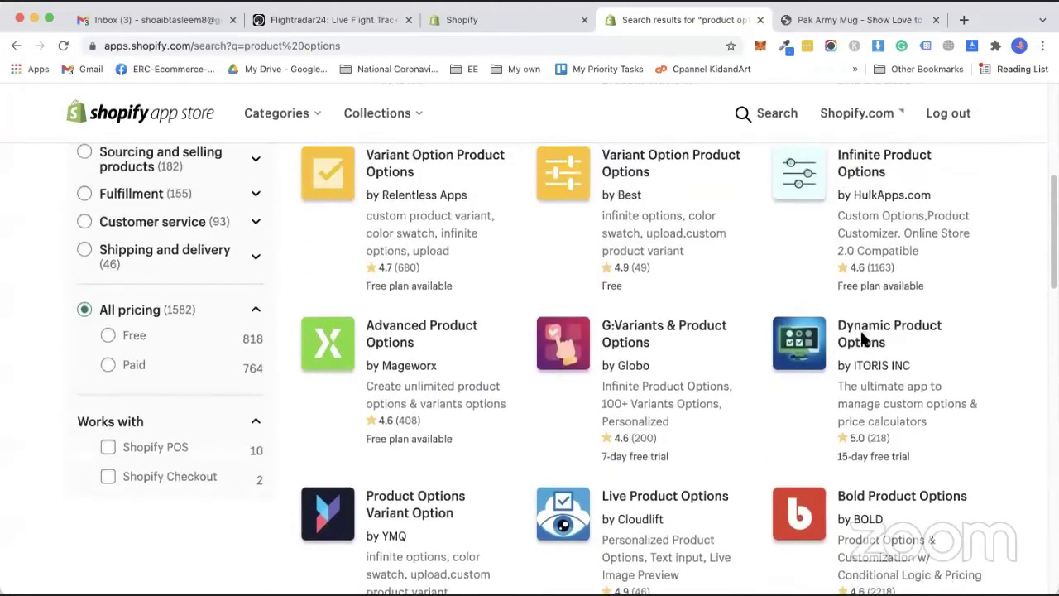
scroll(860, 389, down, 5)
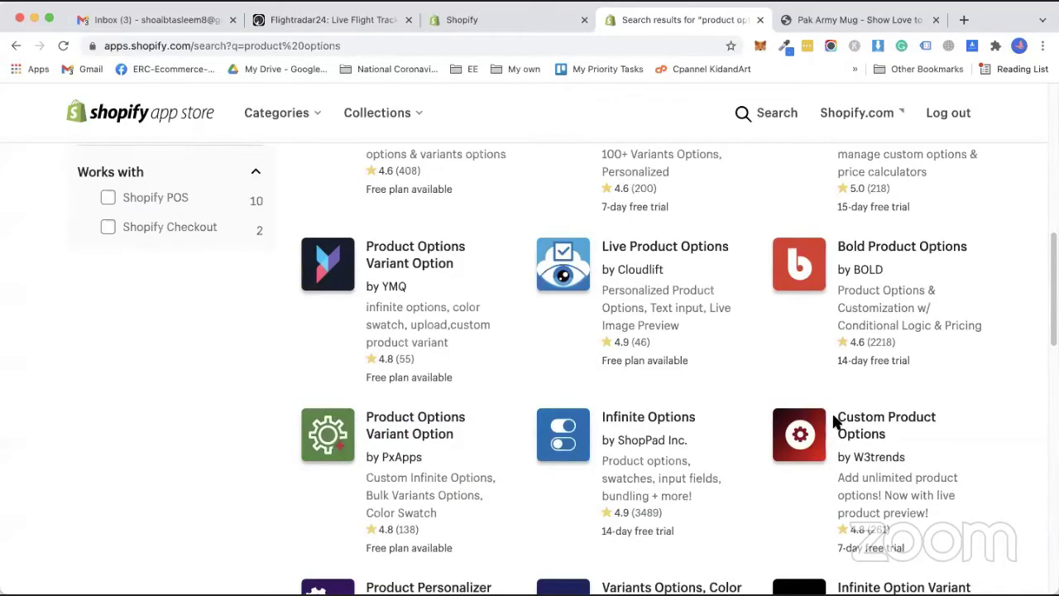
scroll(836, 427, up, 5)
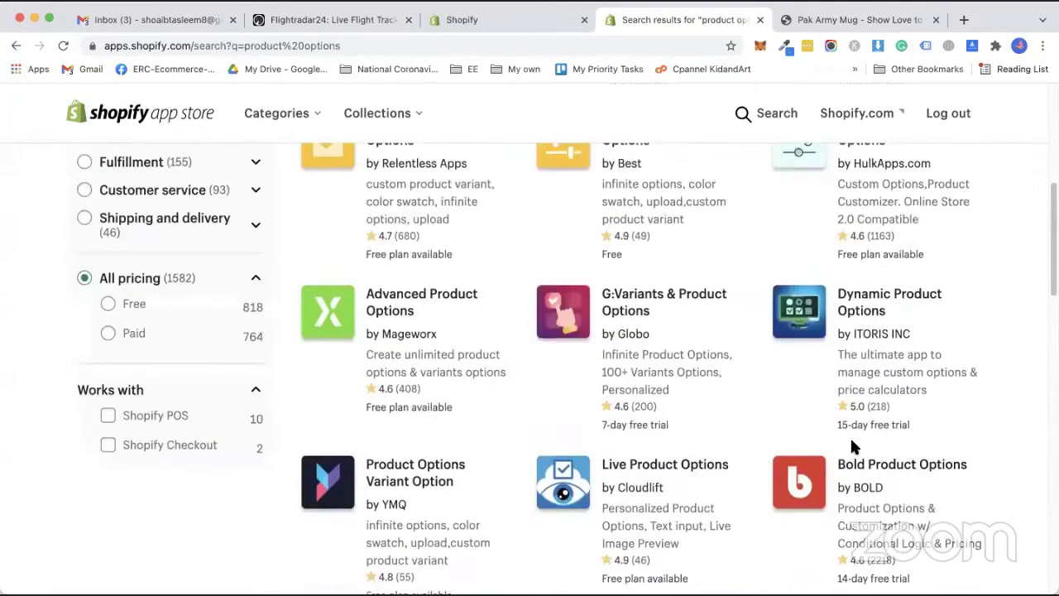
scroll(852, 442, up, 2)
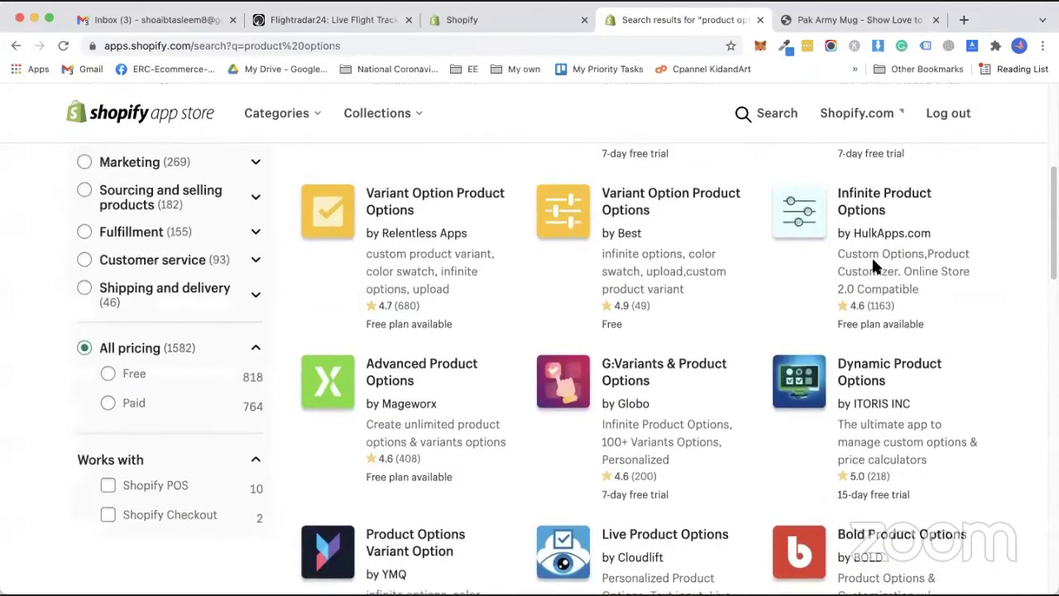
click(877, 257)
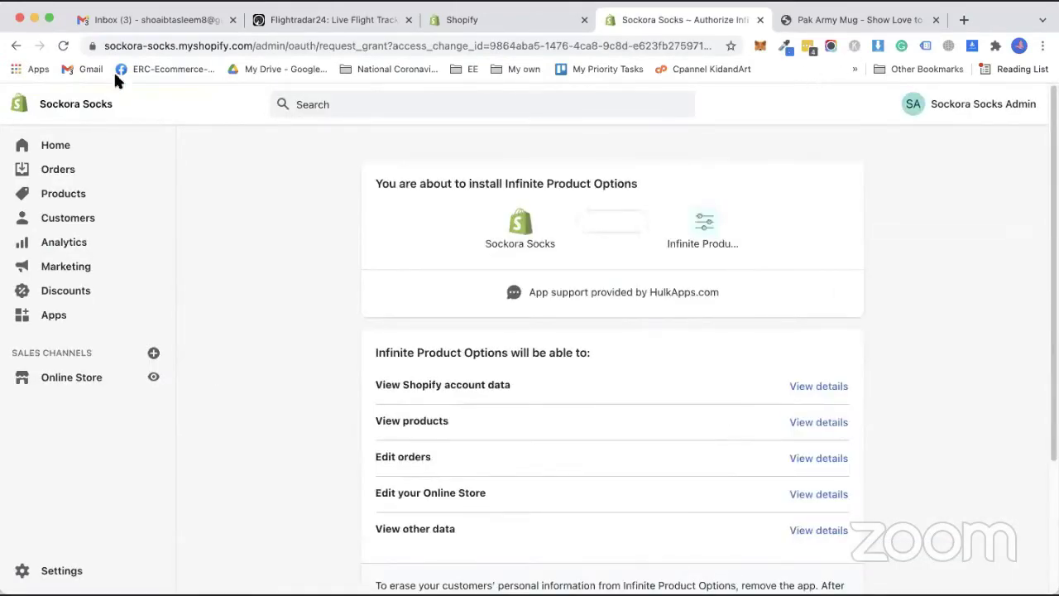
Install Infinite Product Options on the Sockora Socks store from the authorization page.
scroll(696, 296, down, 3)
click(796, 486)
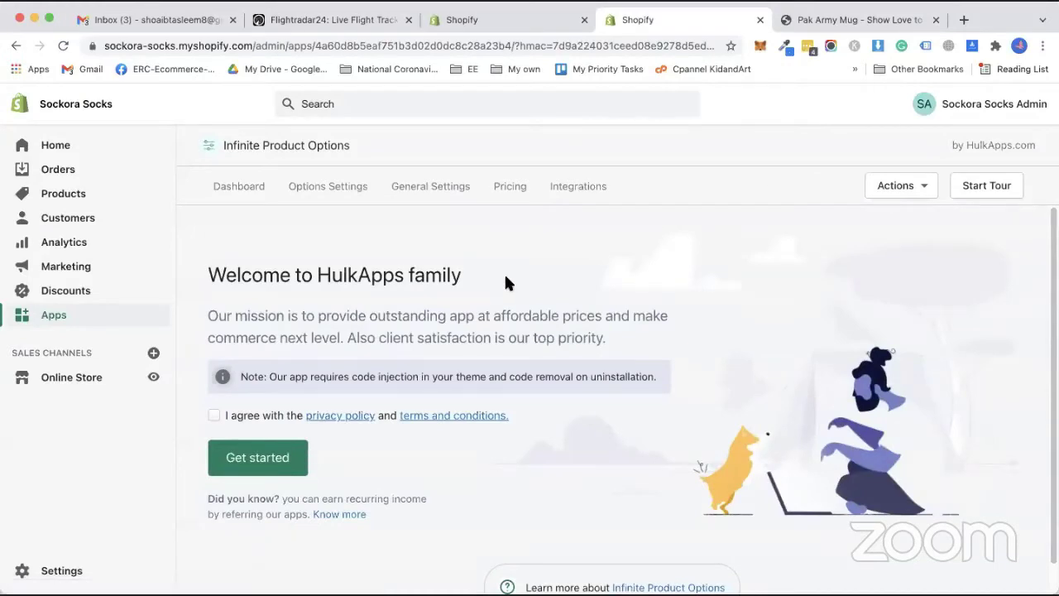
Agree to the HulkApps terms and choose the $8.90 Product Option Basic Plan.
scroll(318, 384, down, 1)
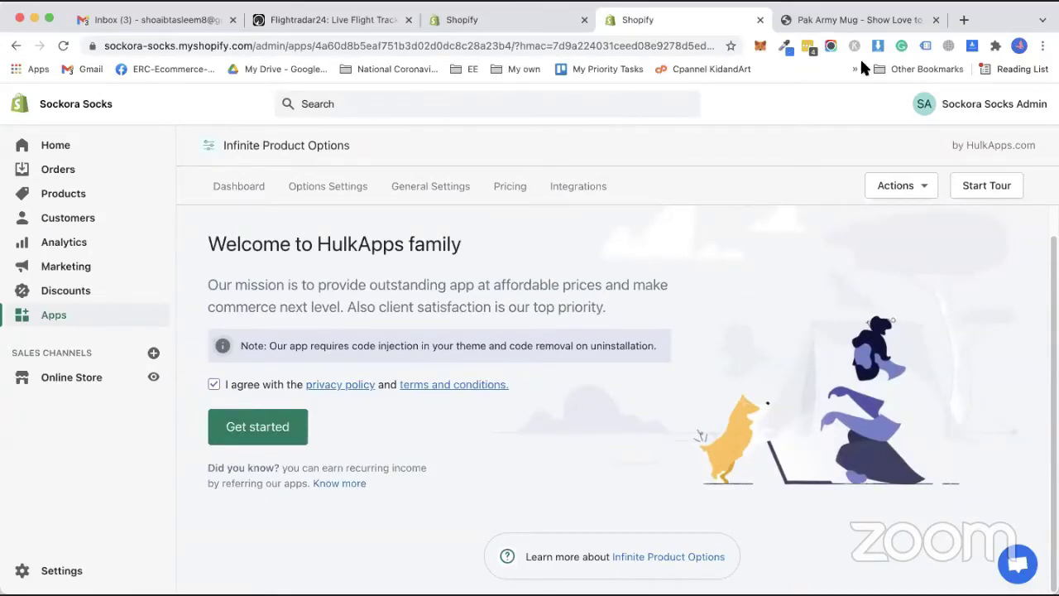
click(269, 434)
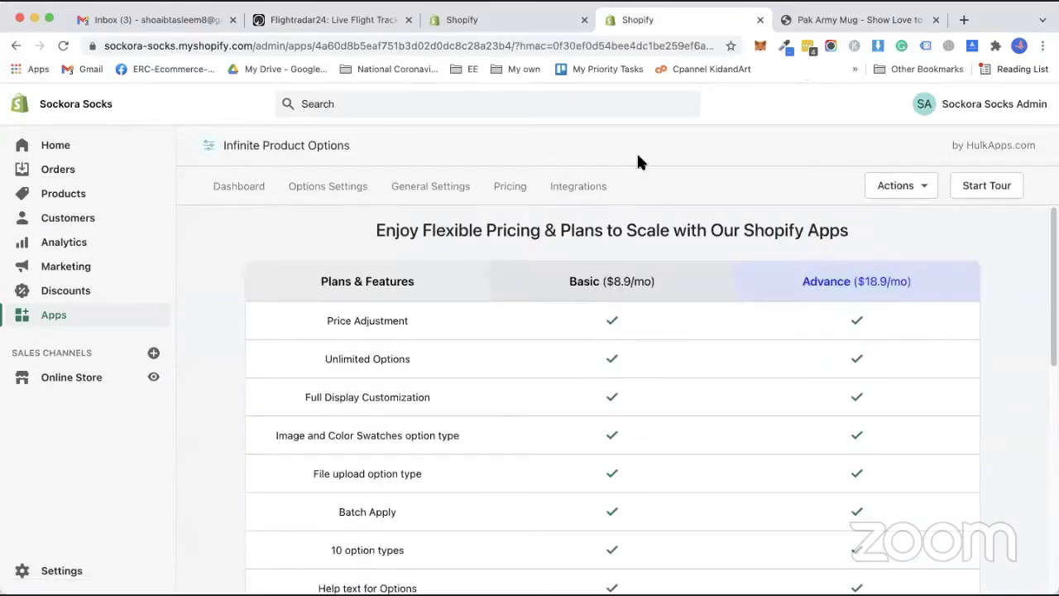
scroll(404, 402, down, 10)
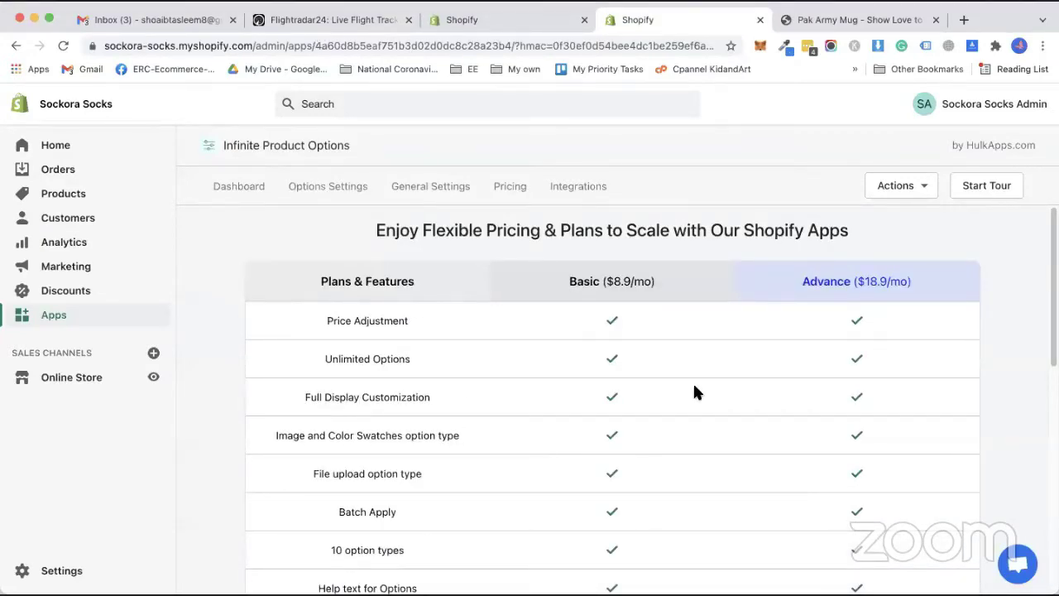
scroll(693, 381, down, 3)
scroll(575, 386, down, 4)
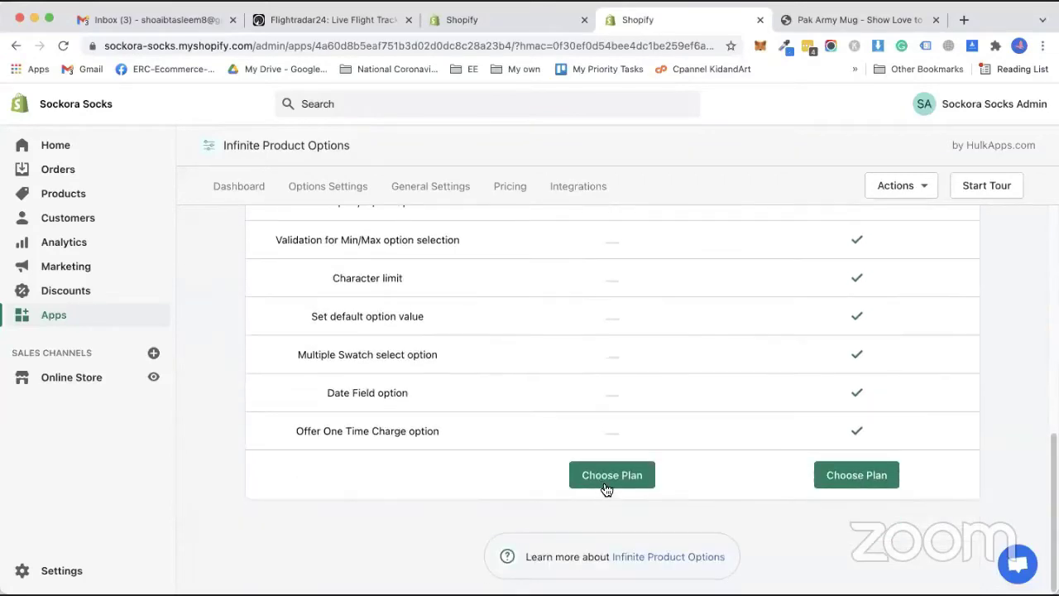
click(604, 475)
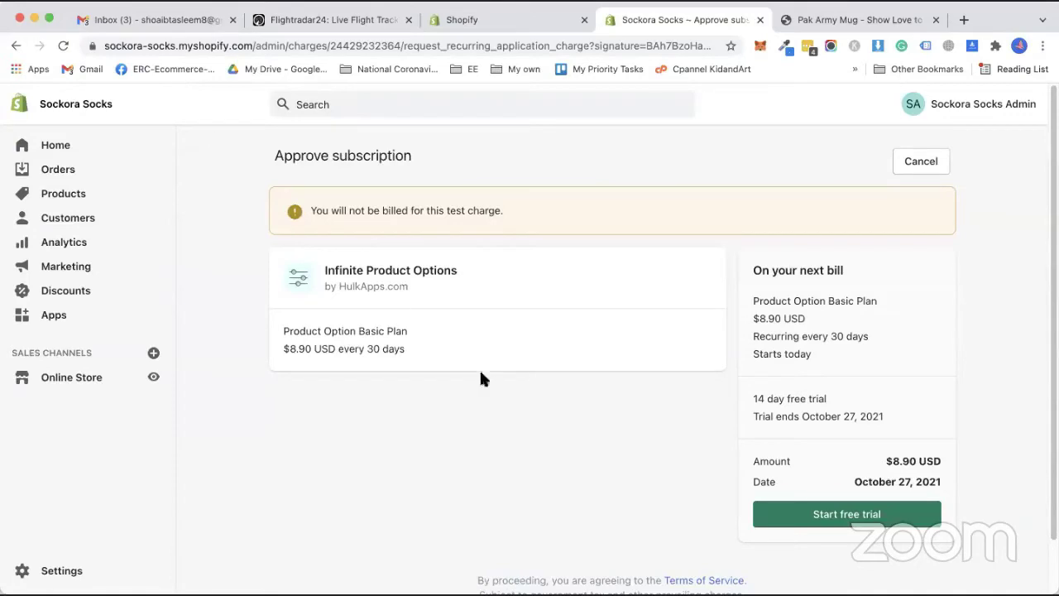
scroll(745, 447, down, 2)
Approve the Basic Plan subscription by starting its 14-day free trial.
click(823, 456)
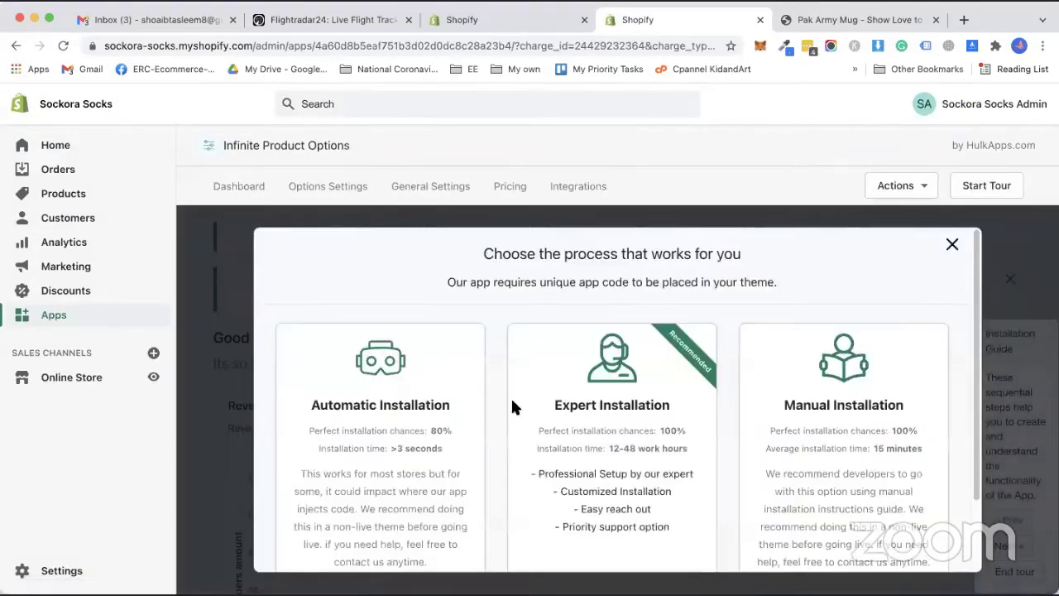
Open the Manual Installation guide link in a new browser tab.
scroll(489, 453, down, 1)
scroll(625, 448, down, 1)
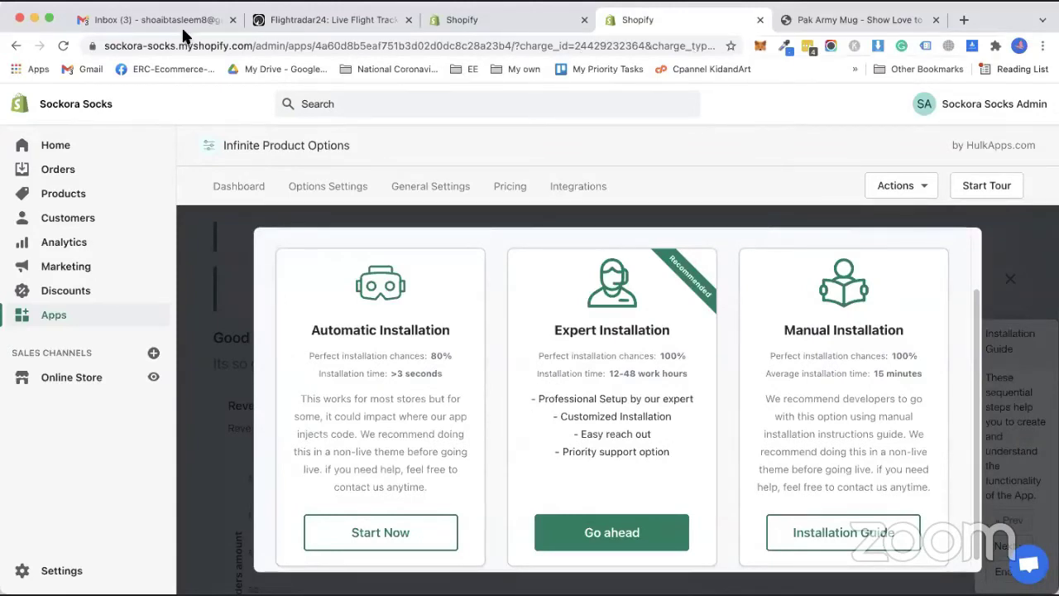
scroll(816, 527, down, 1)
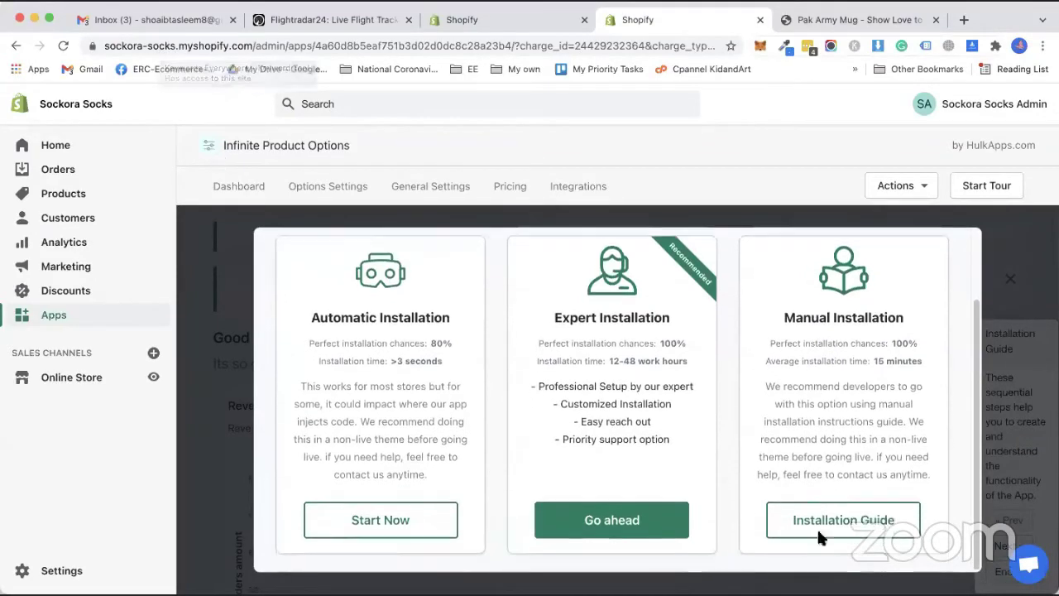
right_click(830, 523)
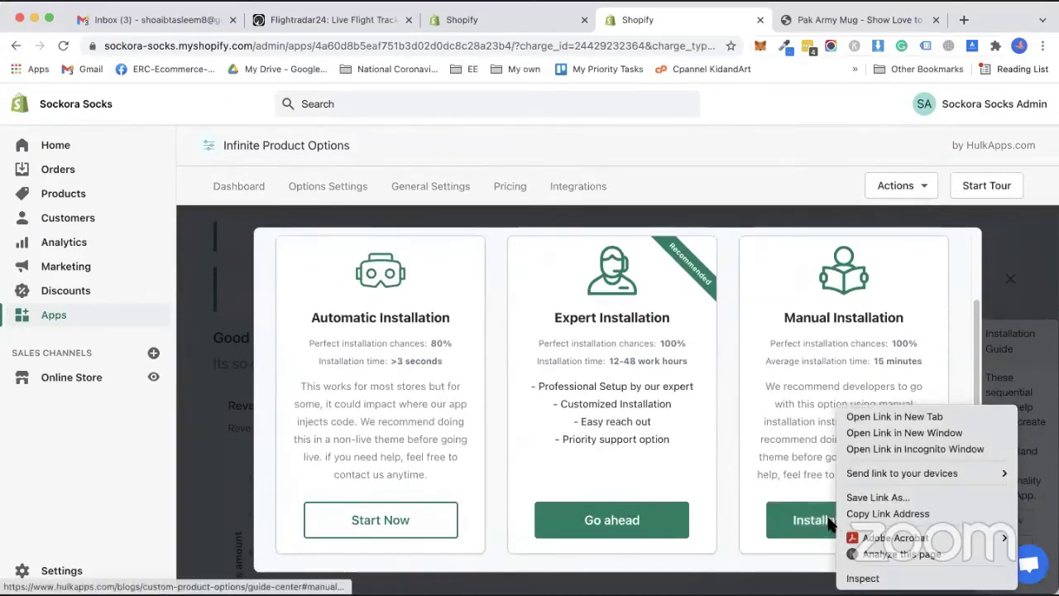
click(874, 417)
Read the HulkApps guide's duplicate, rename and publish theme steps in the new tab.
click(740, 12)
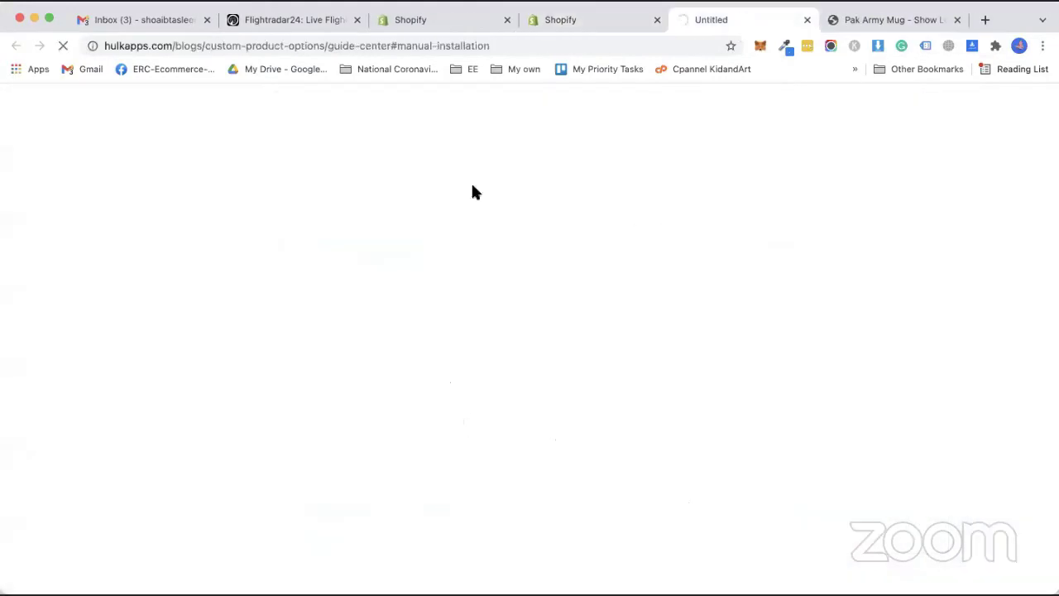
scroll(244, 237, down, 4)
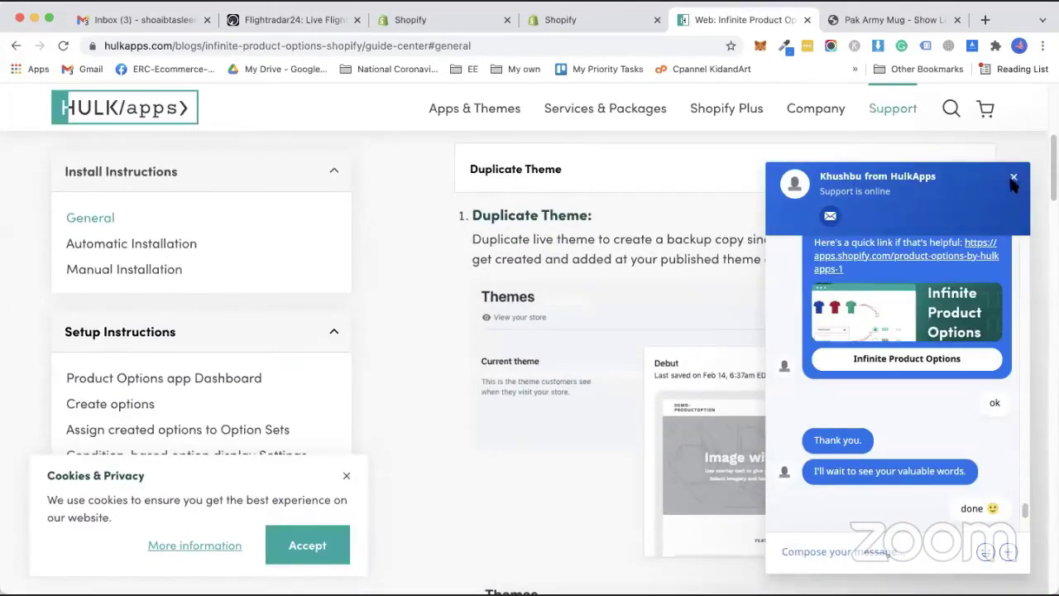
scroll(653, 334, down, 5)
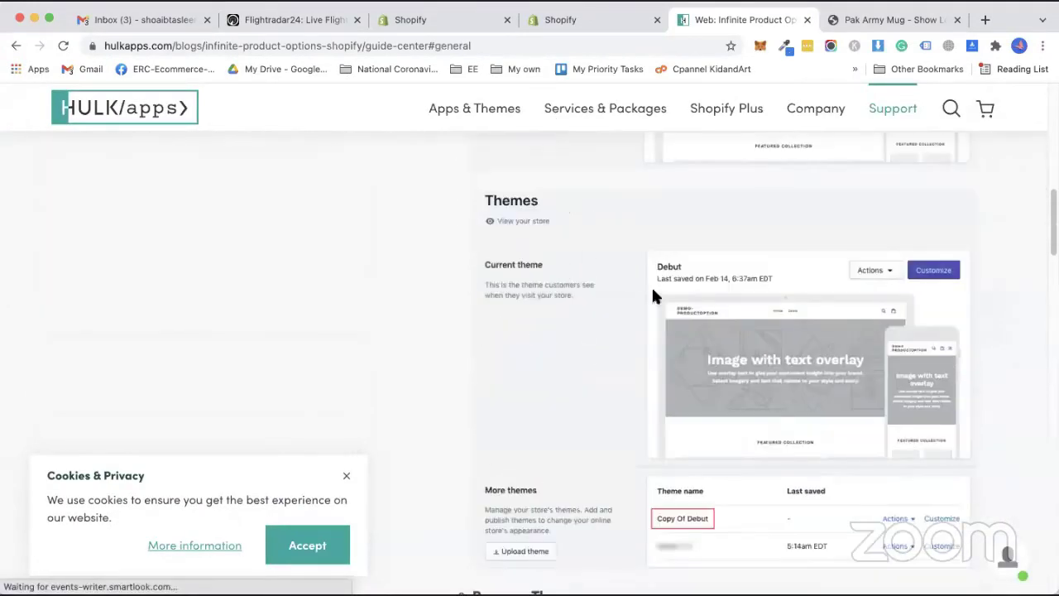
scroll(601, 412, down, 3)
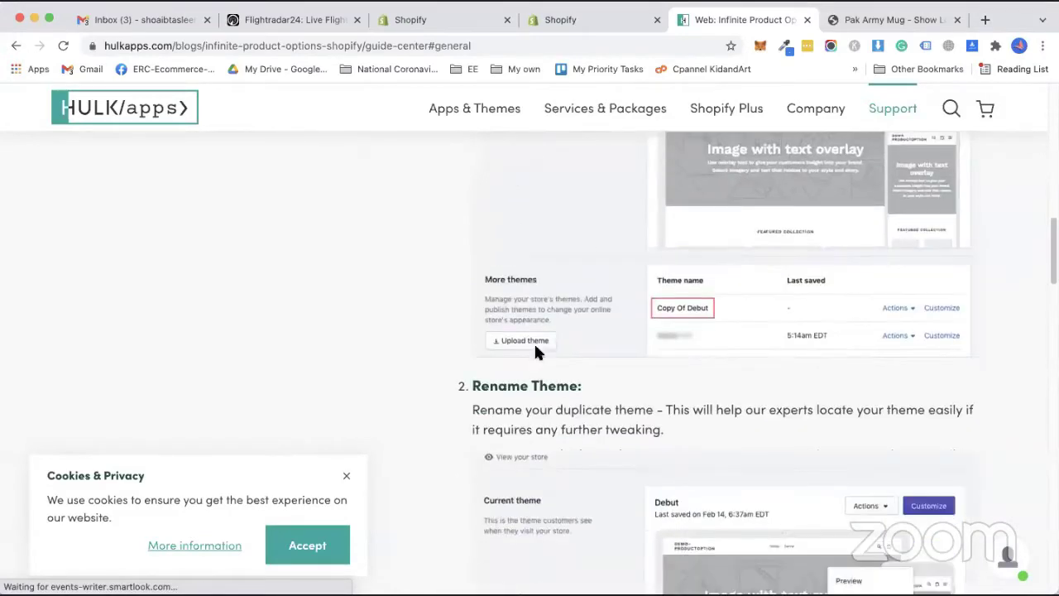
scroll(657, 309, down, 8)
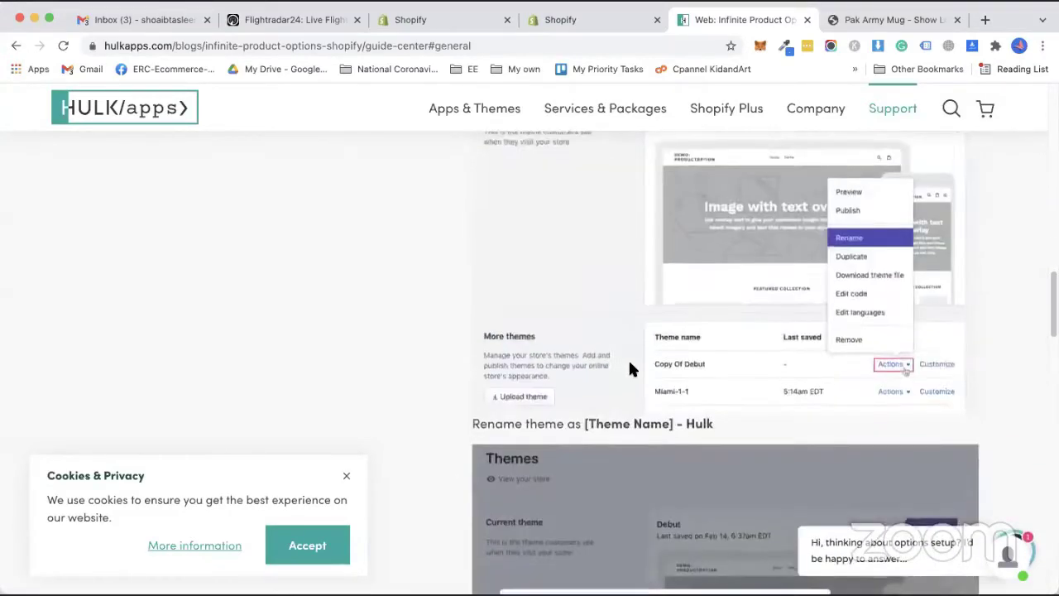
scroll(555, 454, down, 4)
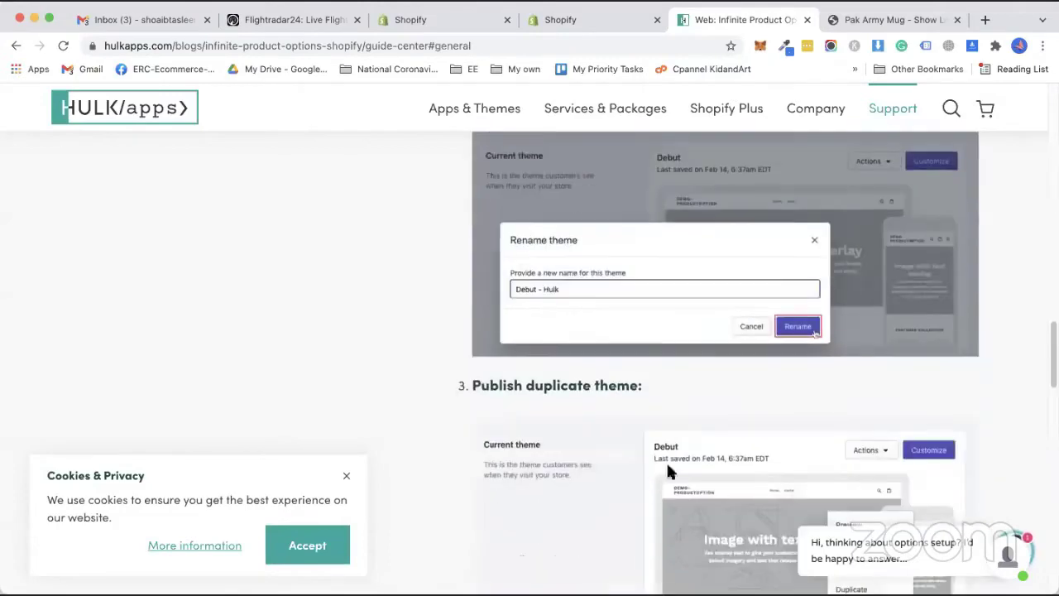
scroll(715, 367, down, 6)
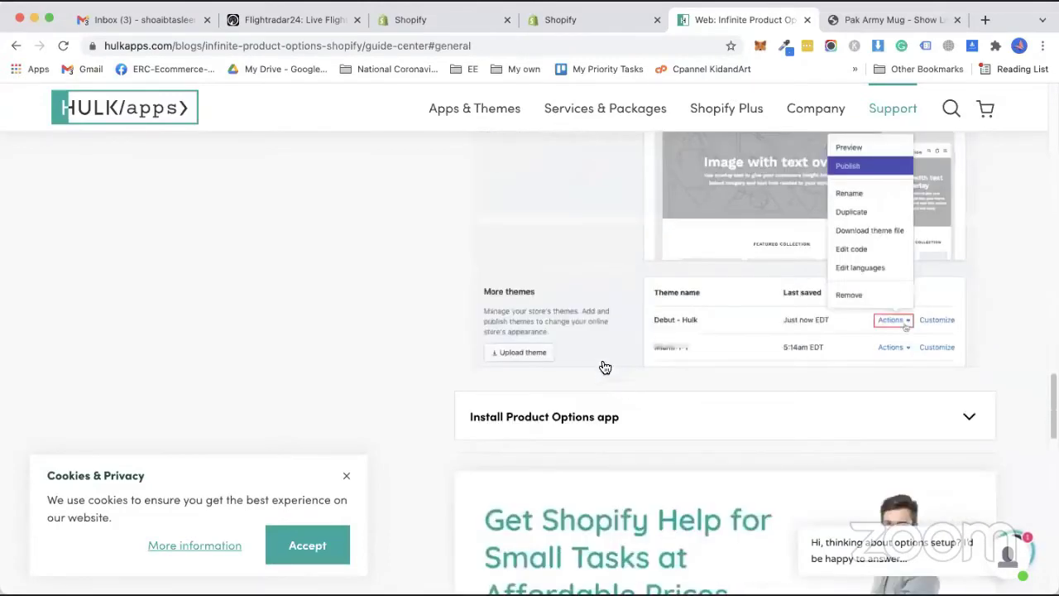
scroll(575, 279, down, 7)
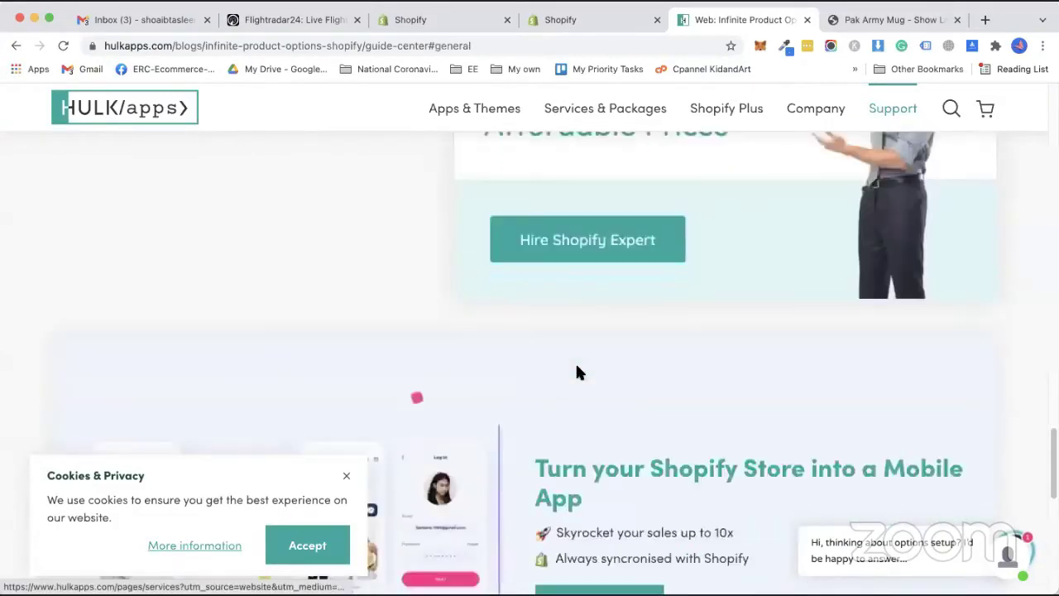
scroll(607, 400, down, 4)
scroll(601, 361, up, 13)
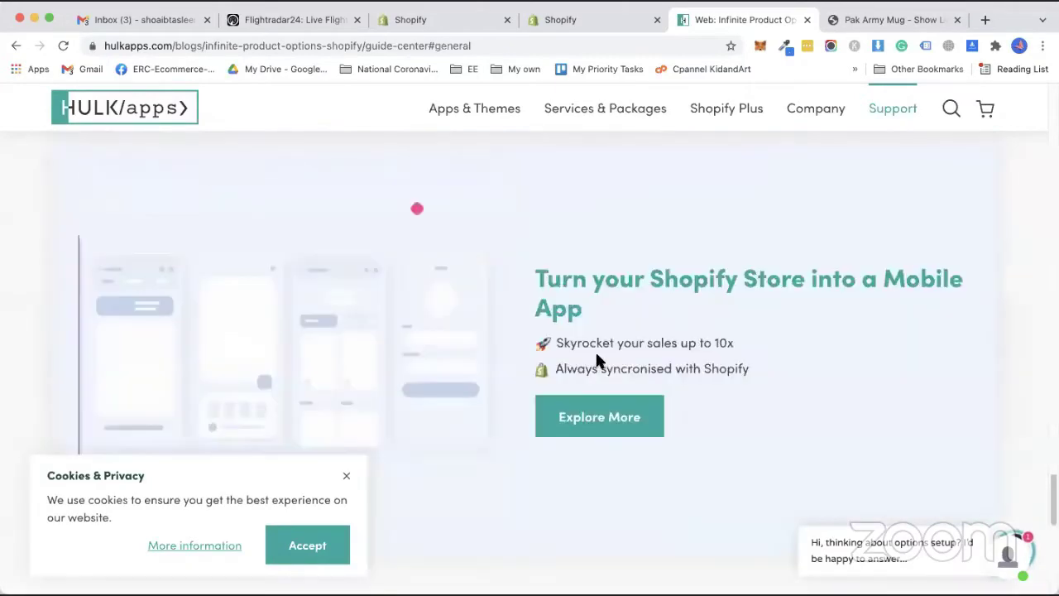
scroll(670, 398, up, 3)
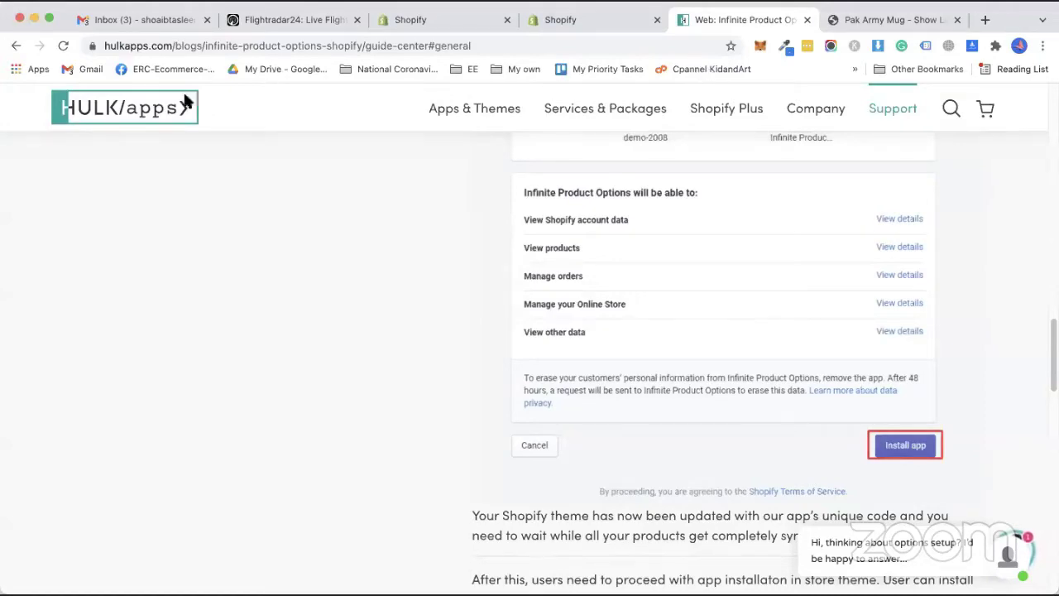
Check the guide's final installation step, then return to the Shopify admin tab.
scroll(809, 385, down, 10)
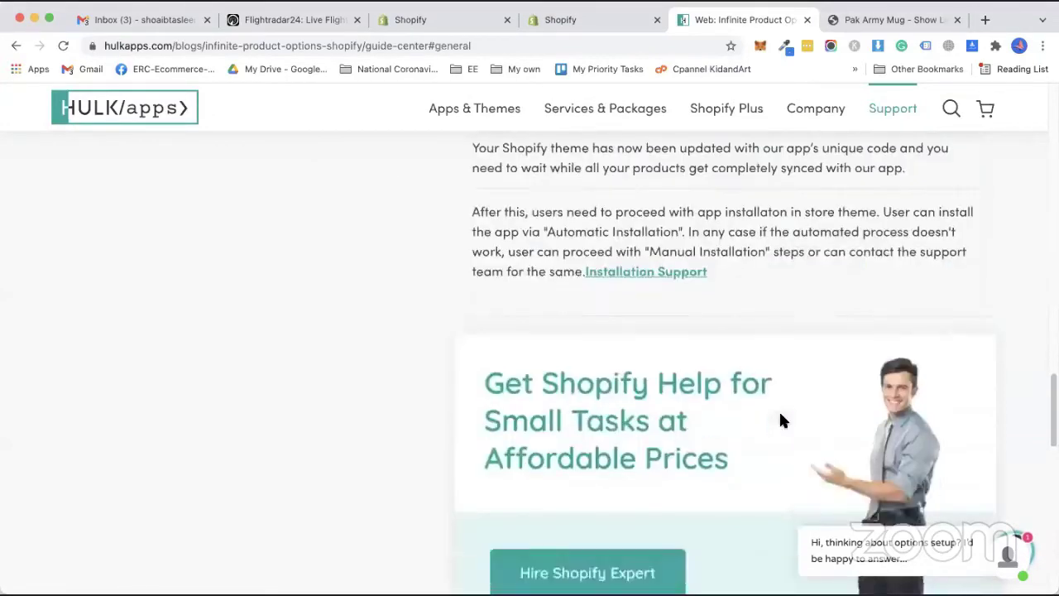
scroll(582, 127, up, 6)
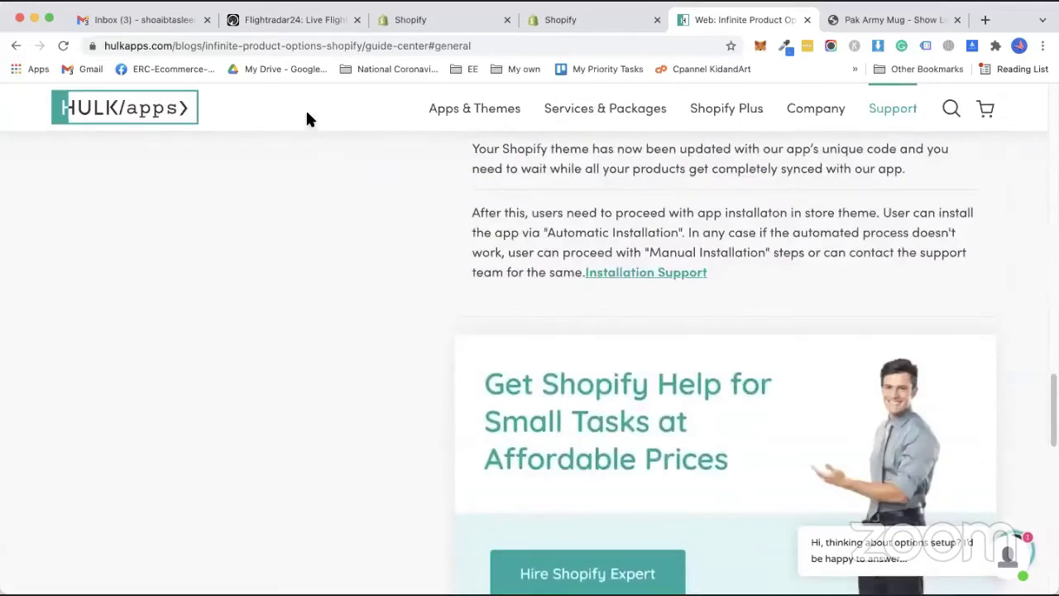
key(ctrl+shift+Tab)
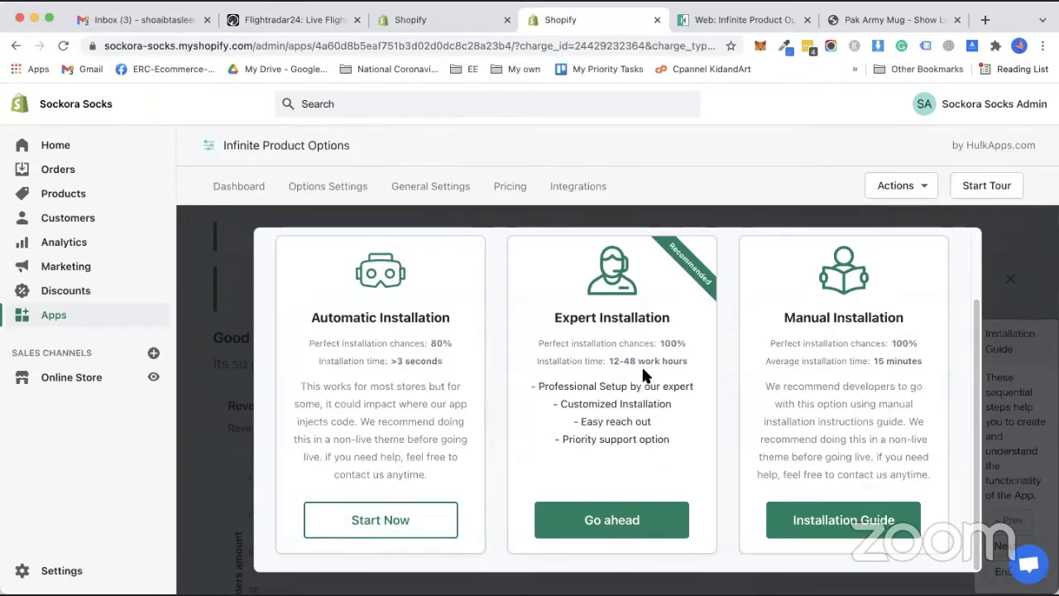
Request Expert Installation and continue with the free Standard support option.
right_click(615, 528)
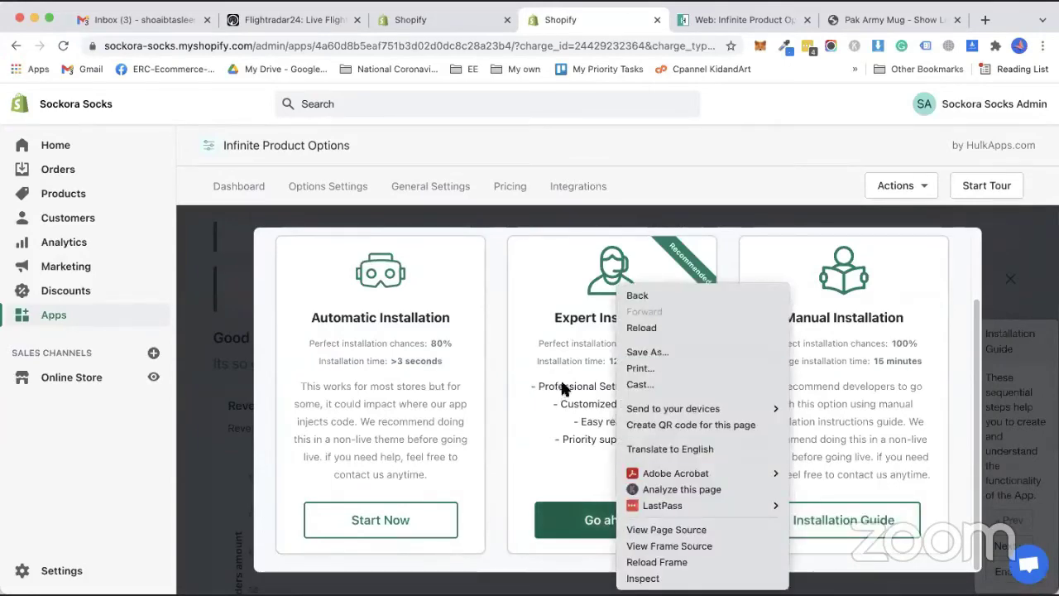
click(562, 379)
click(603, 518)
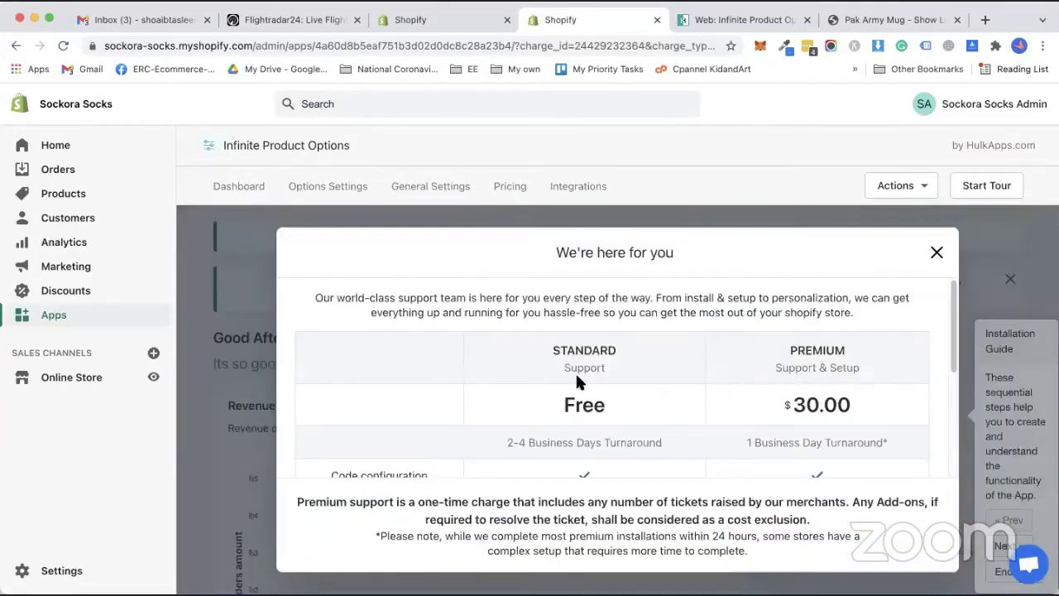
scroll(538, 356, down, 3)
scroll(521, 335, down, 2)
scroll(734, 376, up, 4)
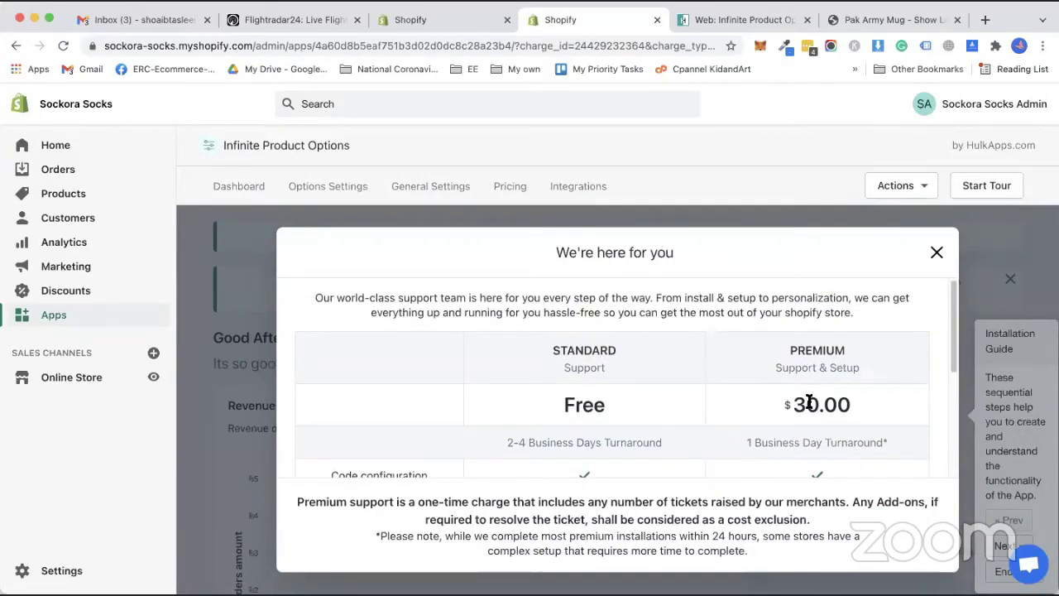
scroll(580, 397, down, 5)
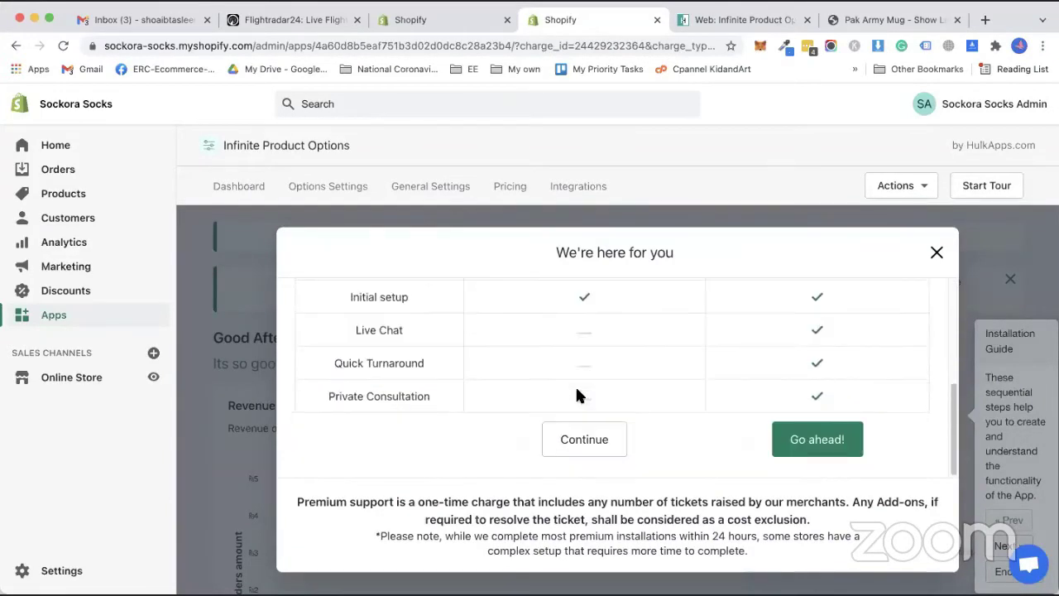
click(583, 440)
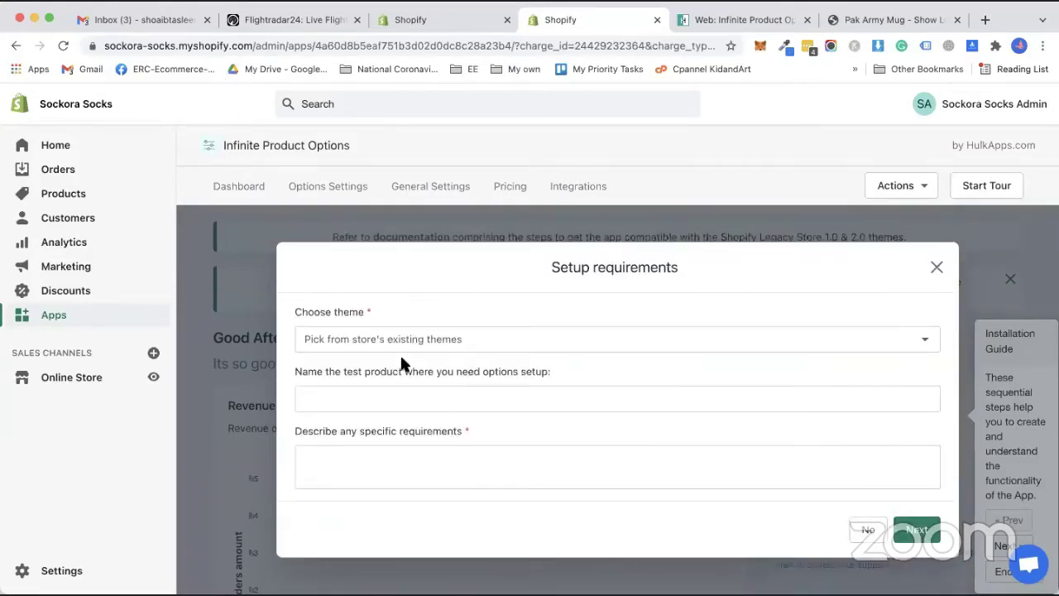
Review the theme choices without picking one and close the setup requirements form.
click(374, 339)
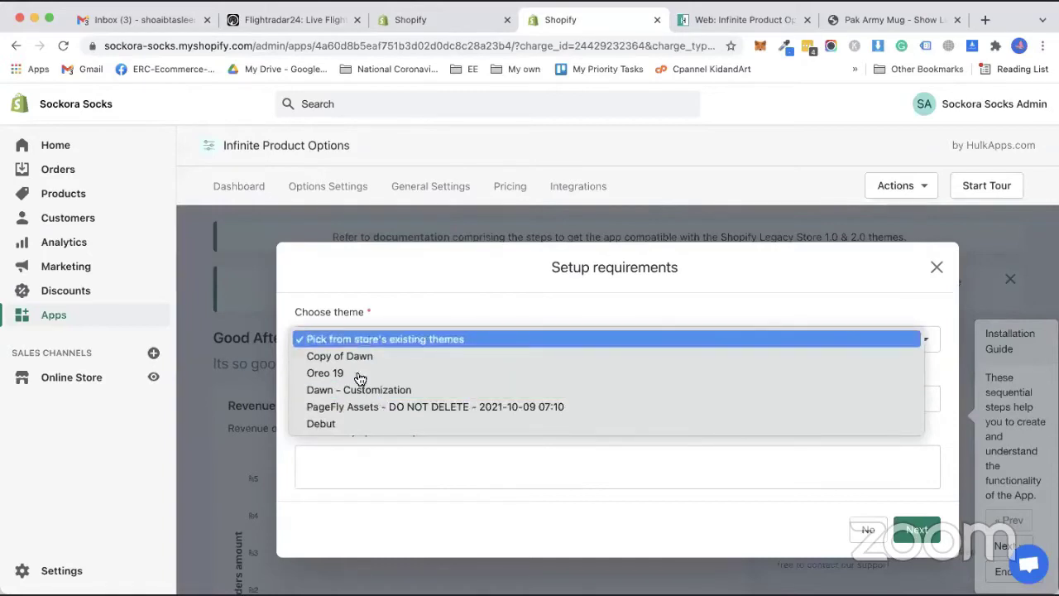
click(387, 292)
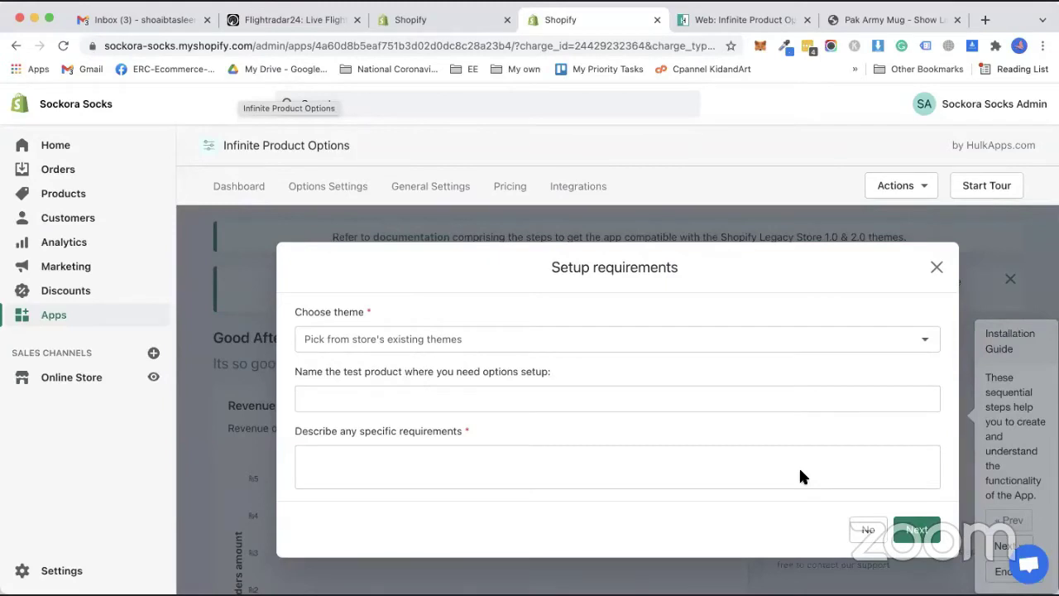
click(936, 267)
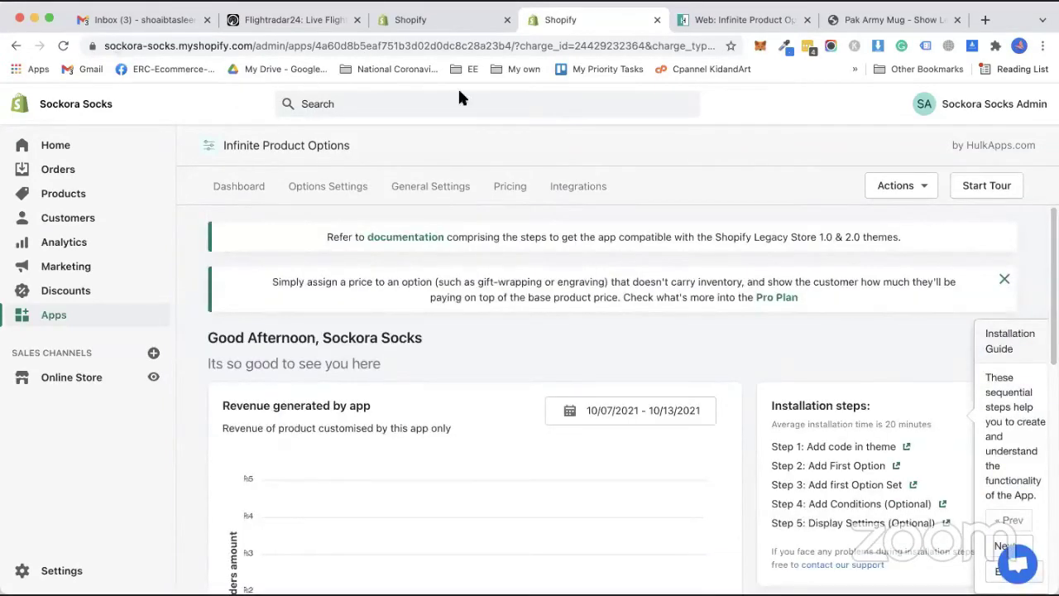
Reopen Infinite Product Options from the Apps list and start its Automatic Installation.
scroll(795, 265, down, 10)
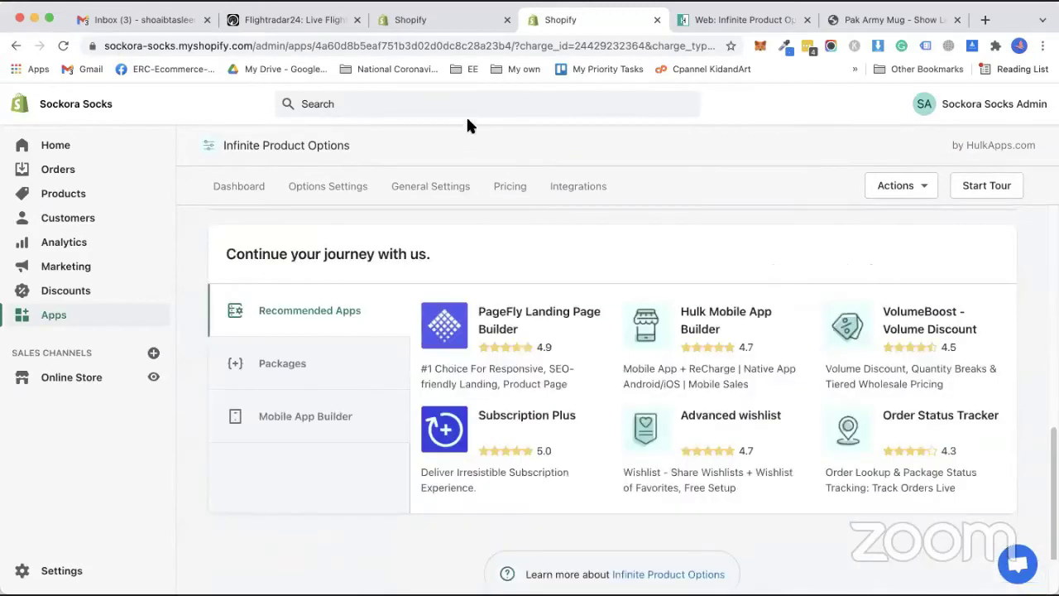
click(54, 316)
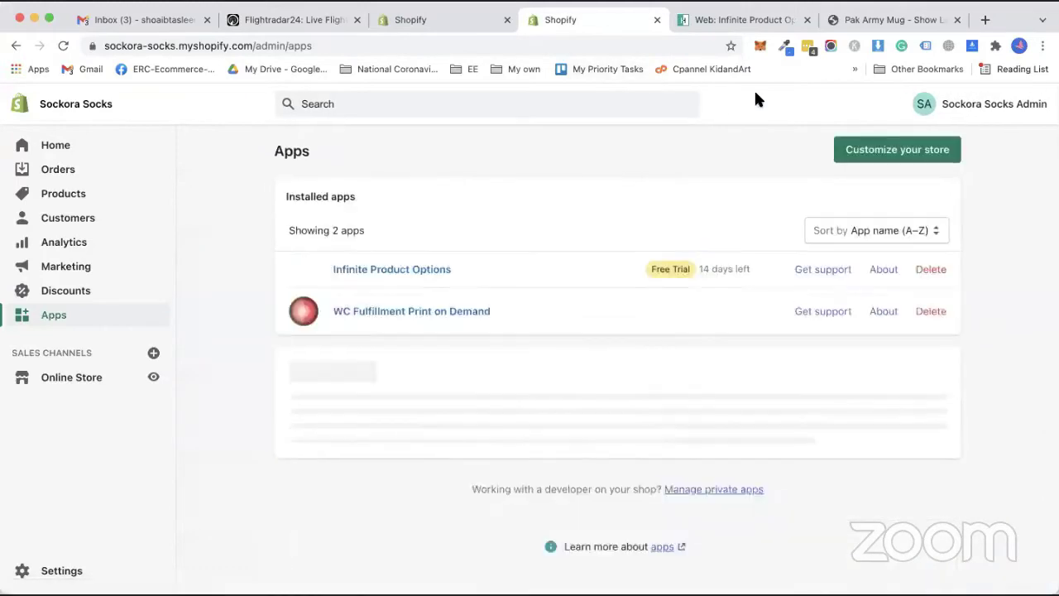
click(439, 275)
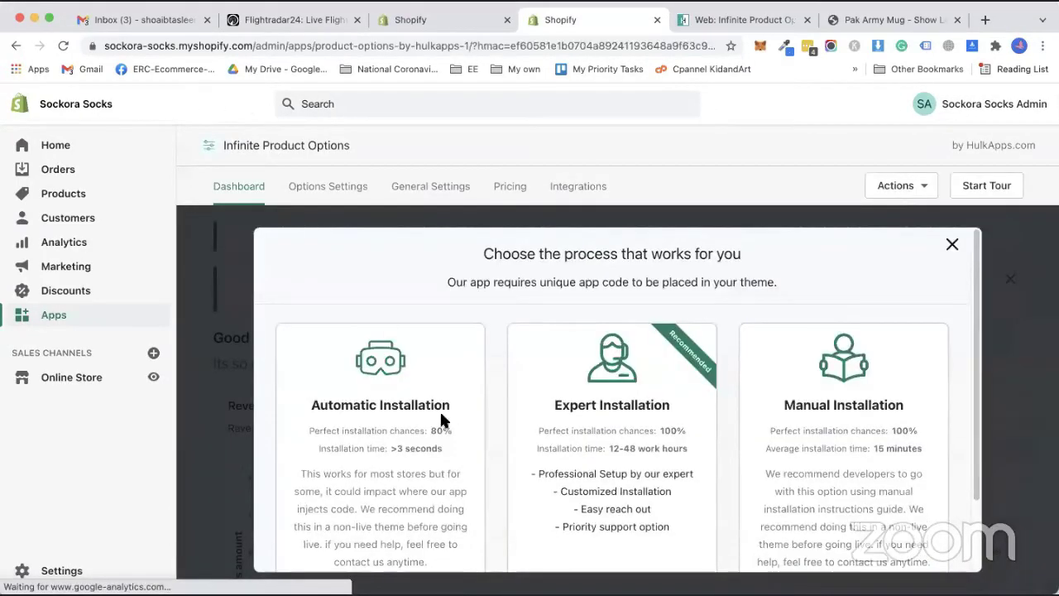
scroll(397, 464, down, 2)
click(380, 520)
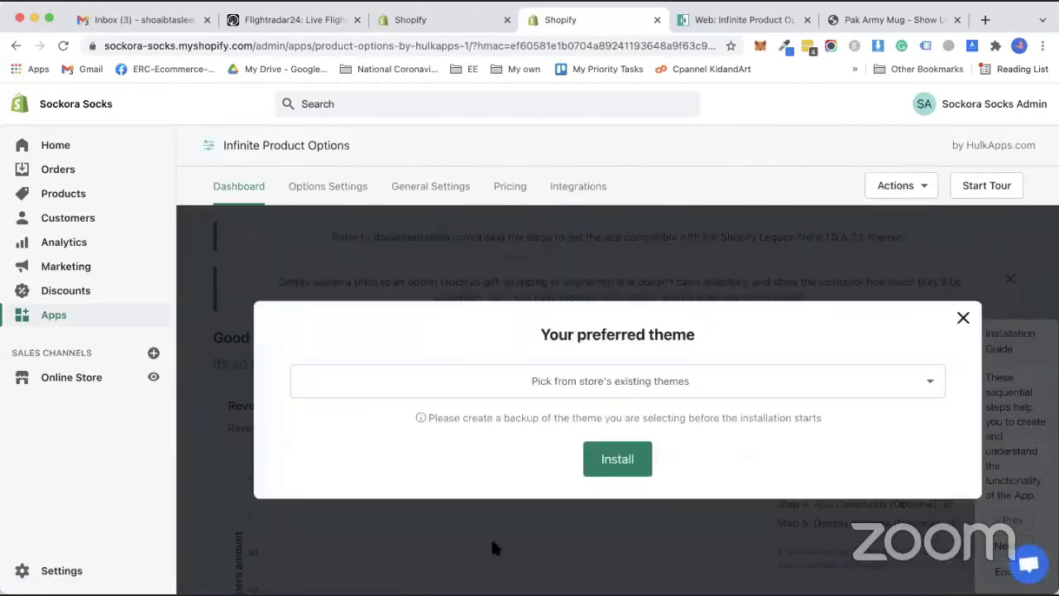
Check the preferred-theme list without choosing, then copy the store admin URL.
click(589, 396)
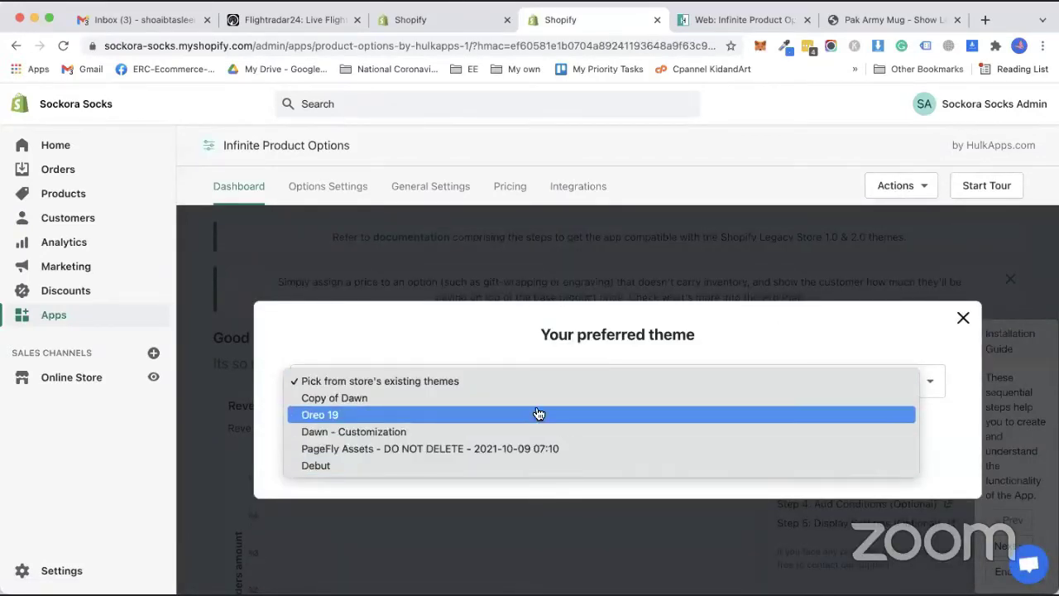
click(566, 366)
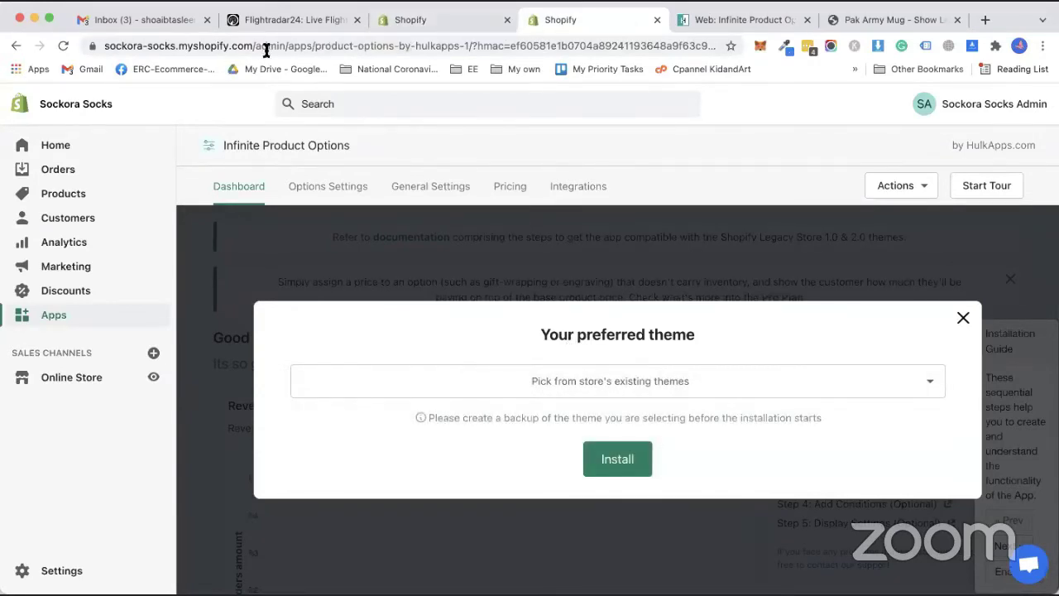
drag(286, 46, 104, 46)
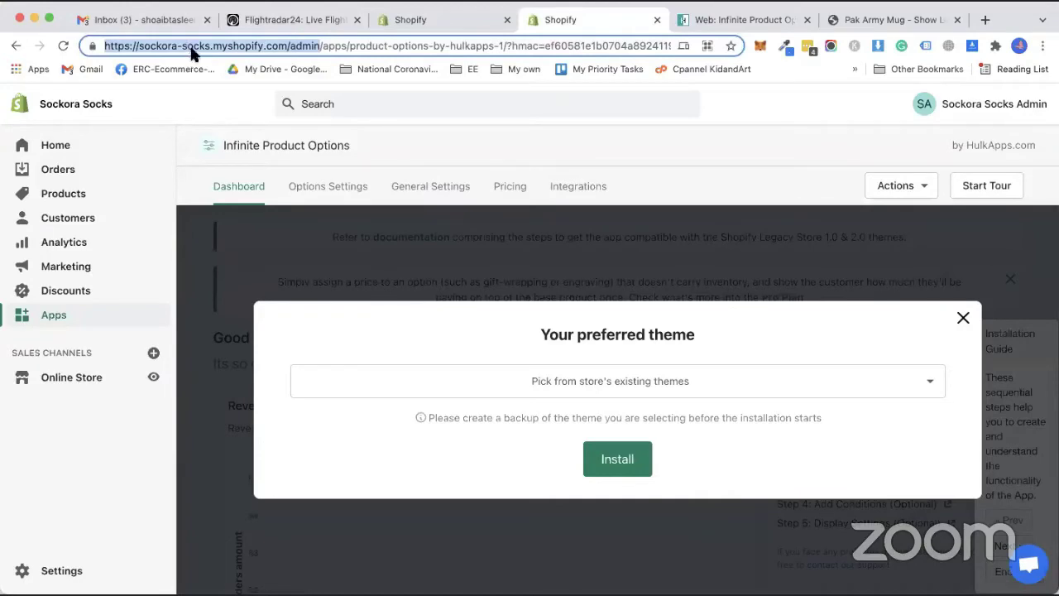
right_click(190, 48)
click(209, 171)
Load the copied Sockora Socks admin address in the HulkApps guide tab.
click(713, 30)
right_click(222, 45)
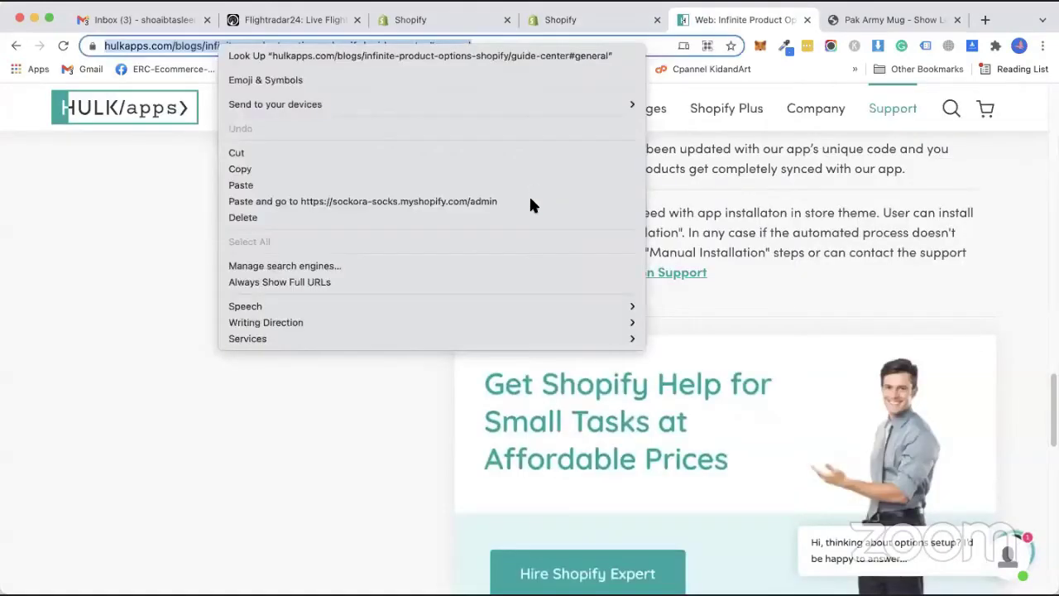
click(529, 201)
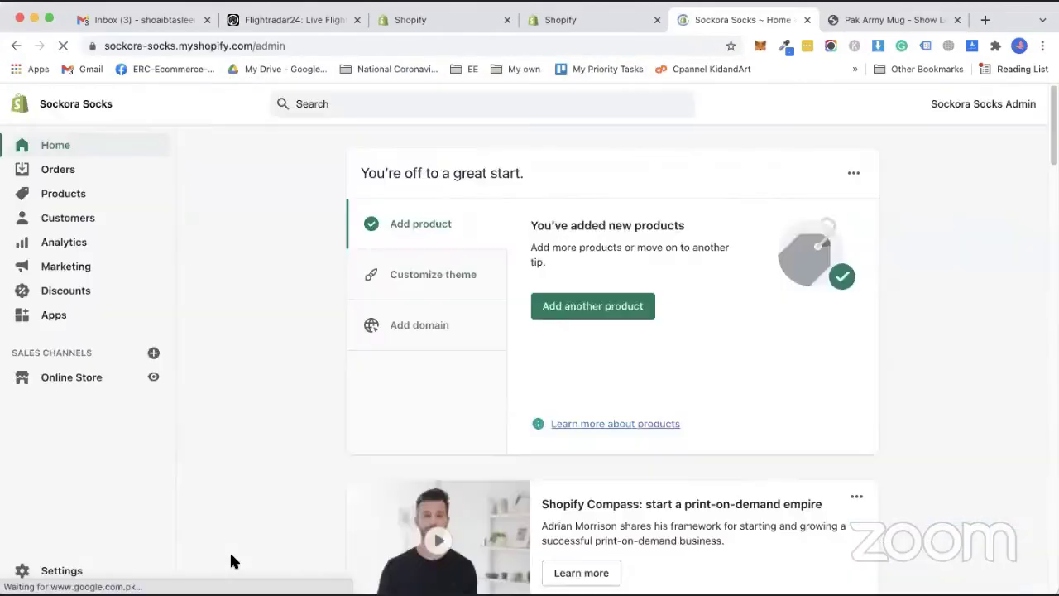
Duplicate the Debut theme from Online Store > Themes.
click(71, 376)
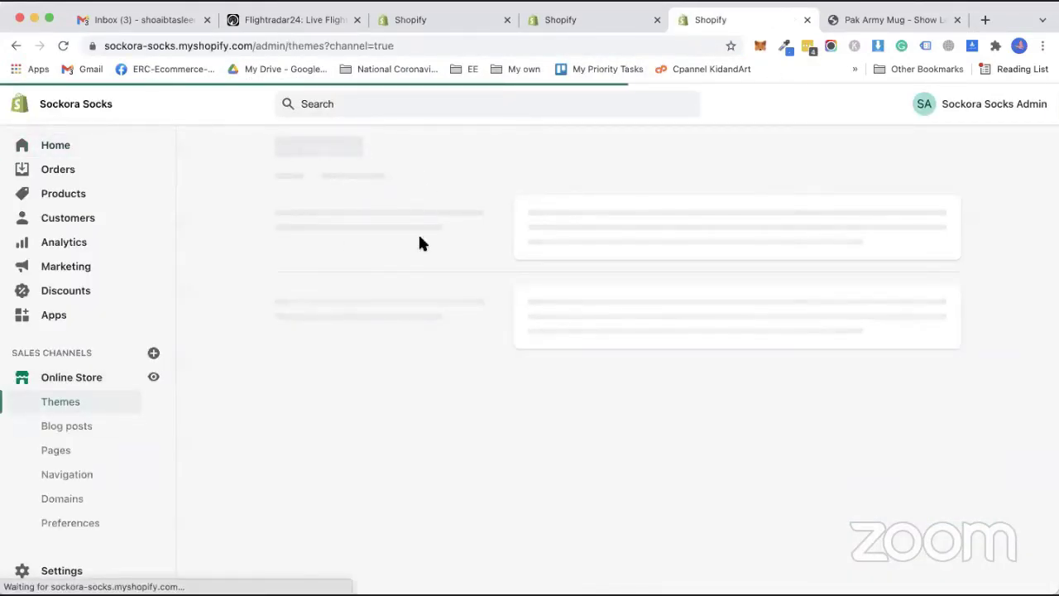
scroll(861, 353, down, 1)
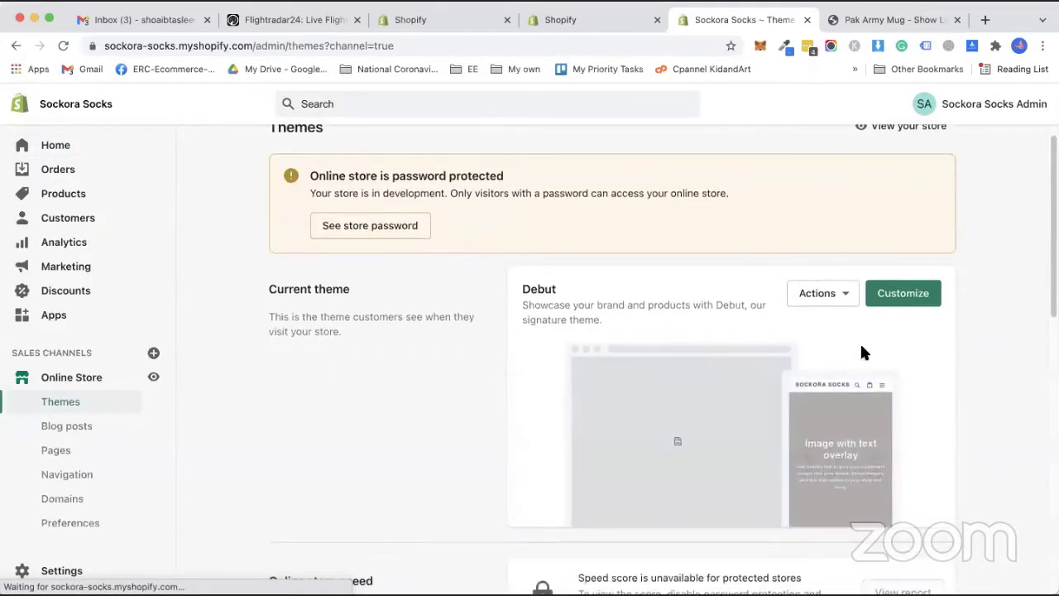
click(828, 294)
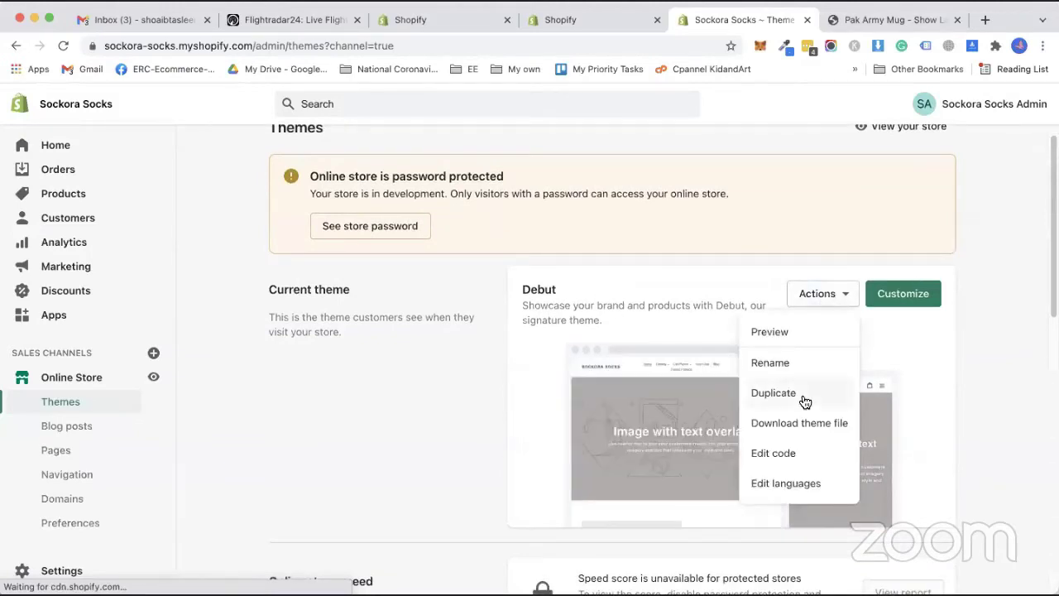
click(778, 393)
Rename Copy of Debut to 'Debut - HULK APPS' and check it in the app's theme list.
scroll(513, 348, down, 5)
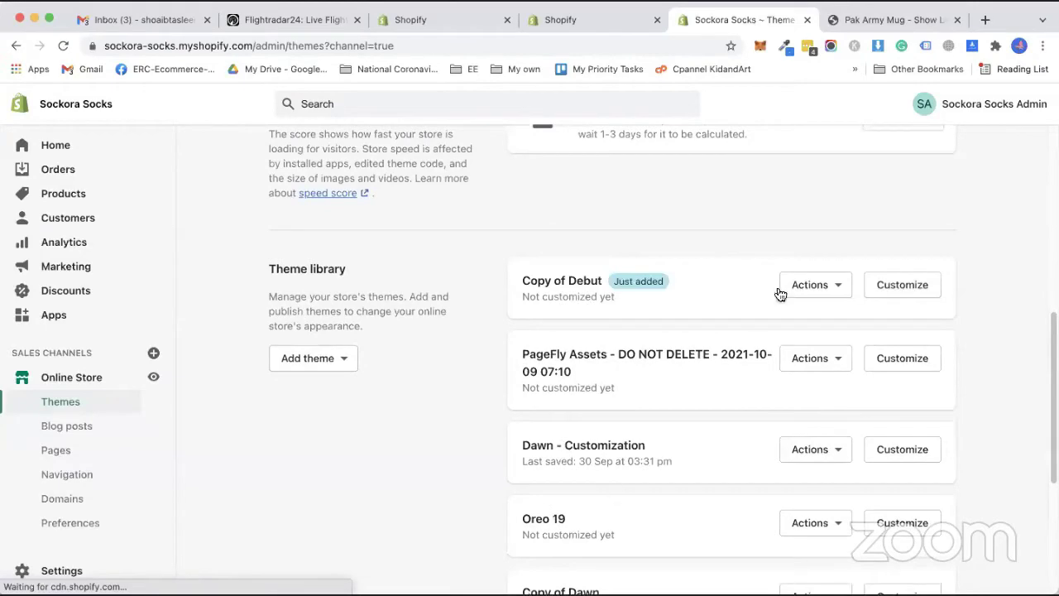
click(837, 296)
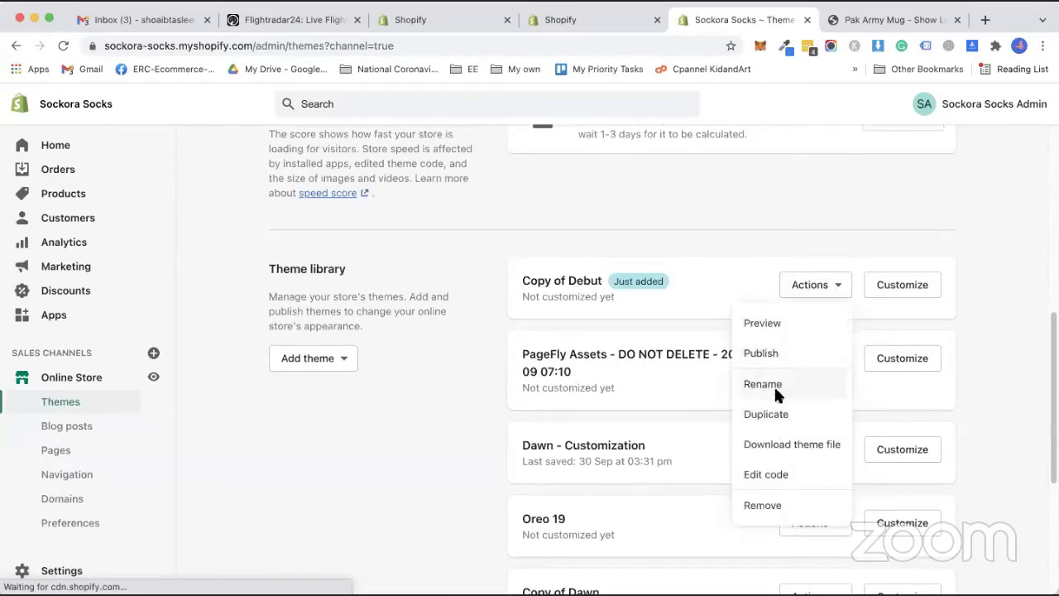
click(774, 383)
double_click(367, 348)
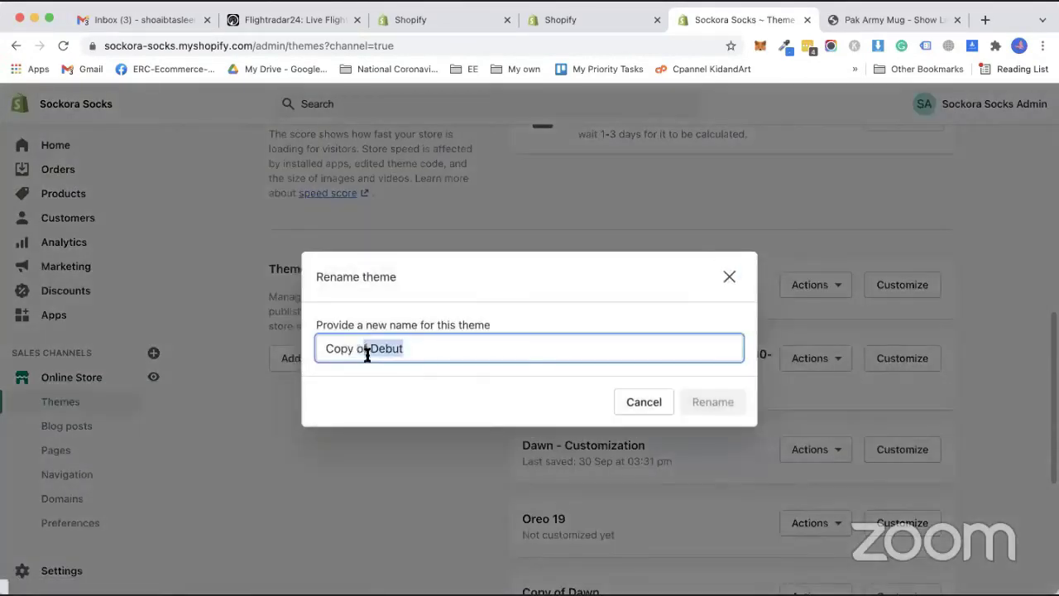
key(BackSpace)
key(BackSpace)
key(BackSpace)
key(BackSpace)
key(BackSpace)
key(BackSpace)
key(BackSpace)
key(BackSpace)
key(BackSpace)
text(Debut - HULK APPS)
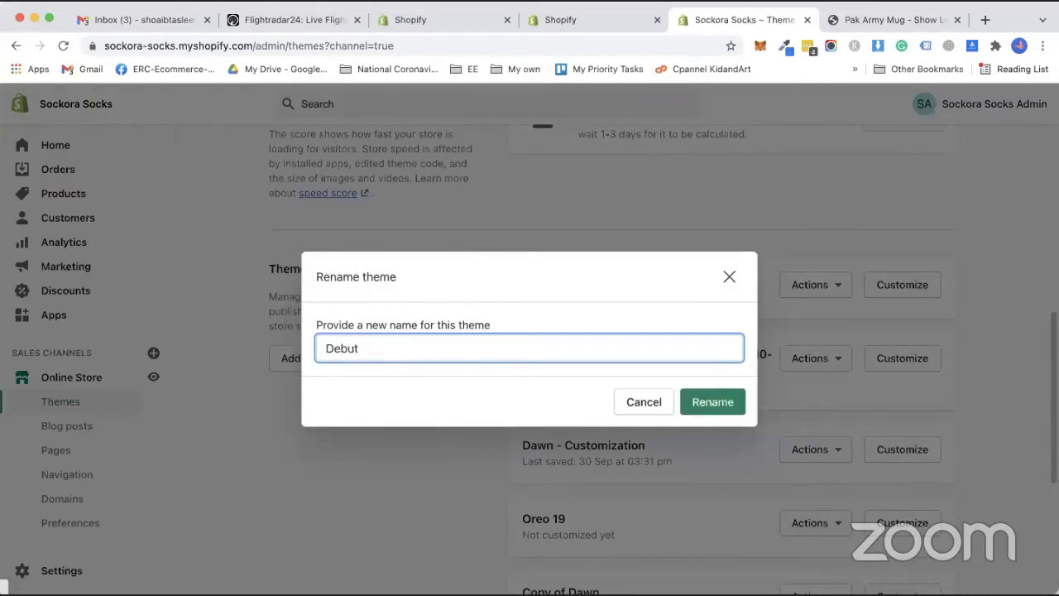
click(713, 402)
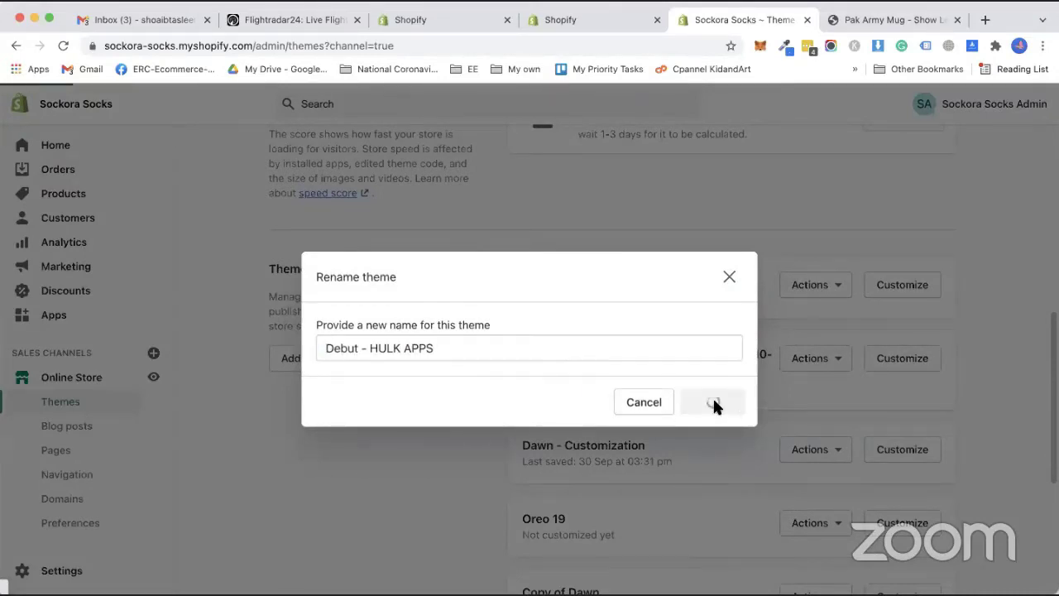
key(ctrl+shift+Tab)
click(667, 378)
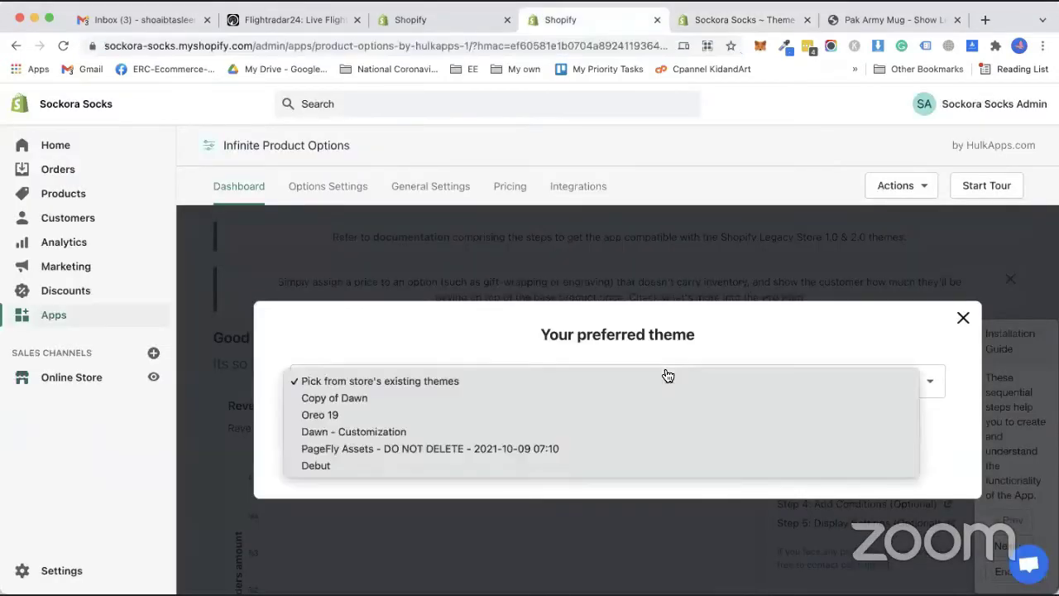
Reload the Infinite Product Options app and clear away the theme picker and guide tour popups.
click(65, 46)
click(309, 225)
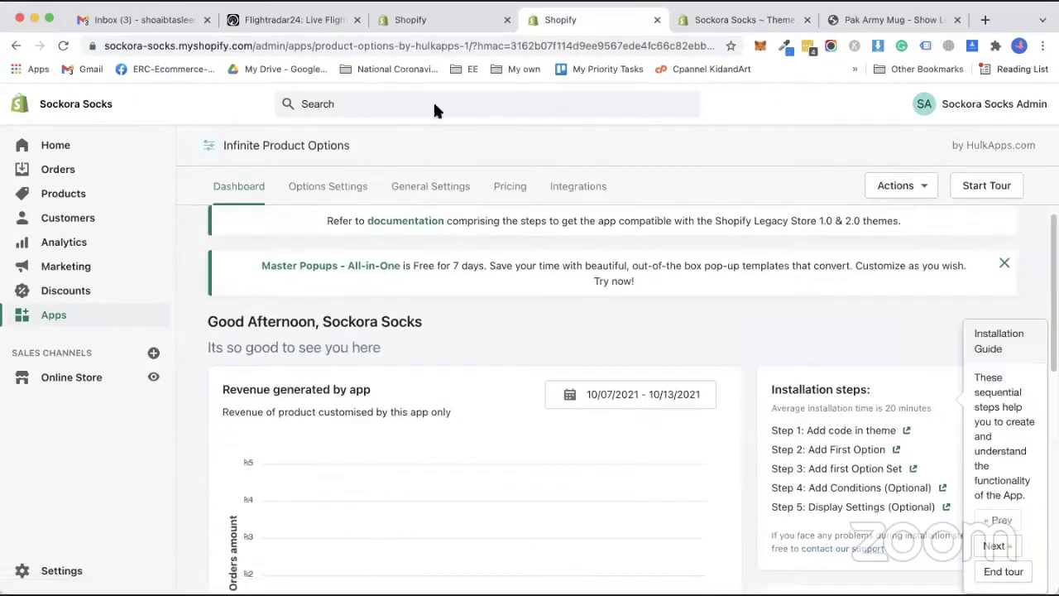
click(242, 192)
click(243, 194)
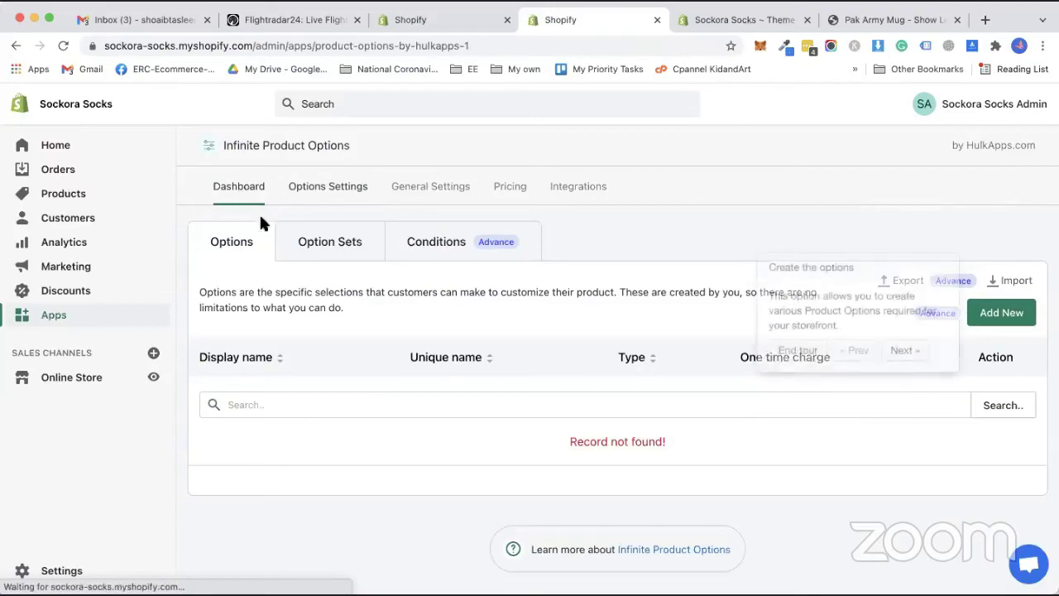
click(996, 544)
click(262, 315)
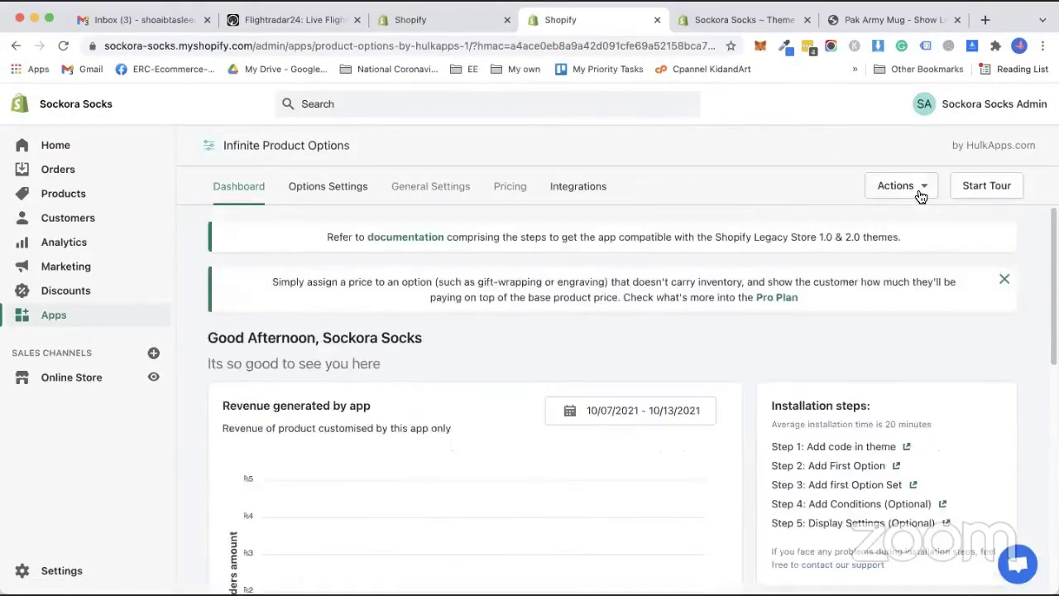
Run Actions > Installation > Start Now and install into the Debut - HULK APPS theme.
click(901, 186)
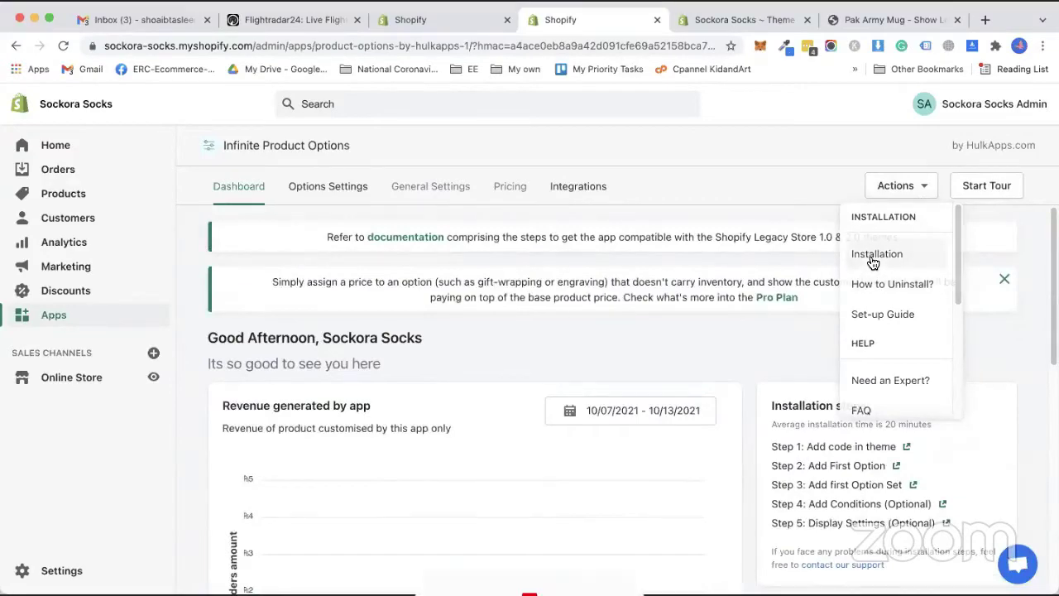
click(873, 263)
scroll(461, 562, down, 4)
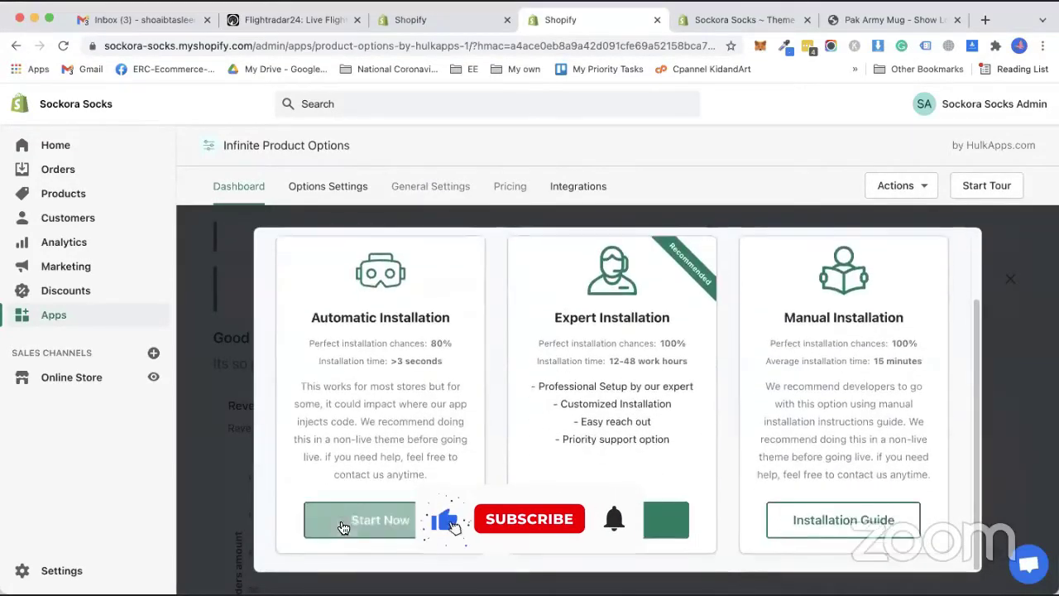
click(343, 525)
click(703, 382)
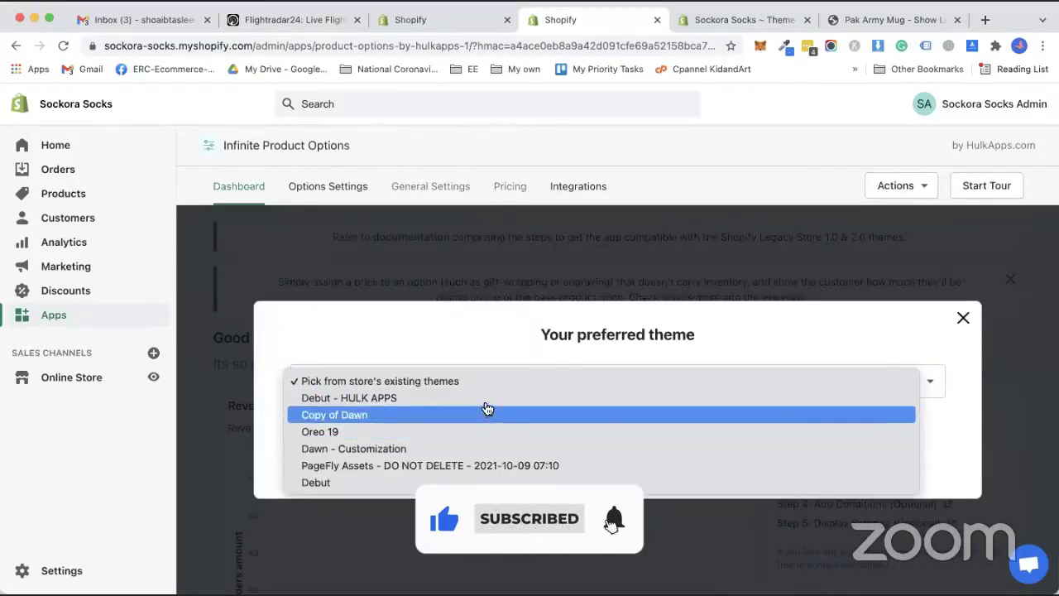
click(485, 398)
click(603, 462)
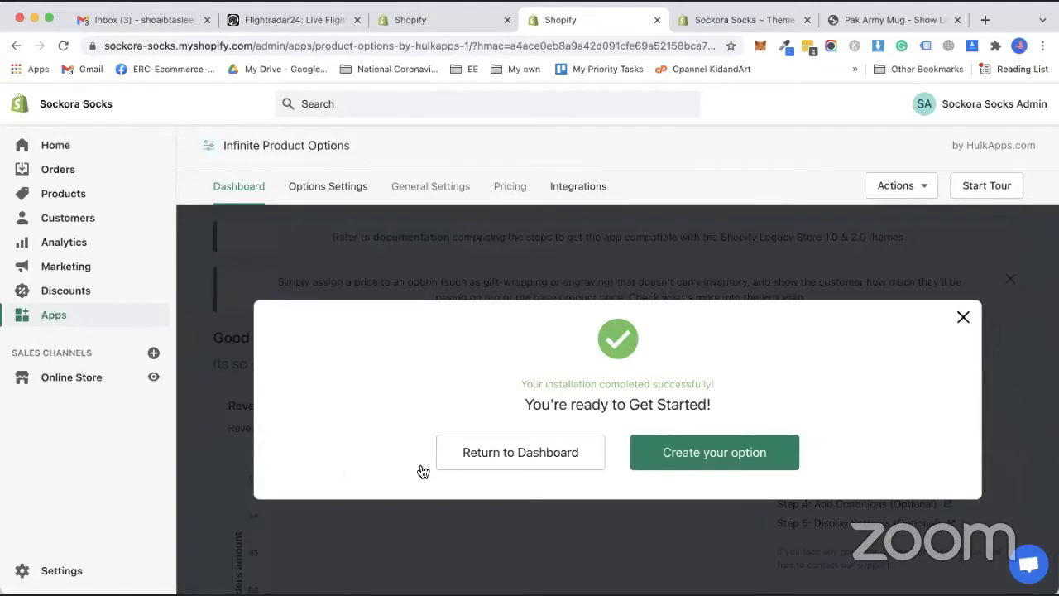
End the guided tour, close the Pro Plan banner, and show the Options Settings list.
click(514, 468)
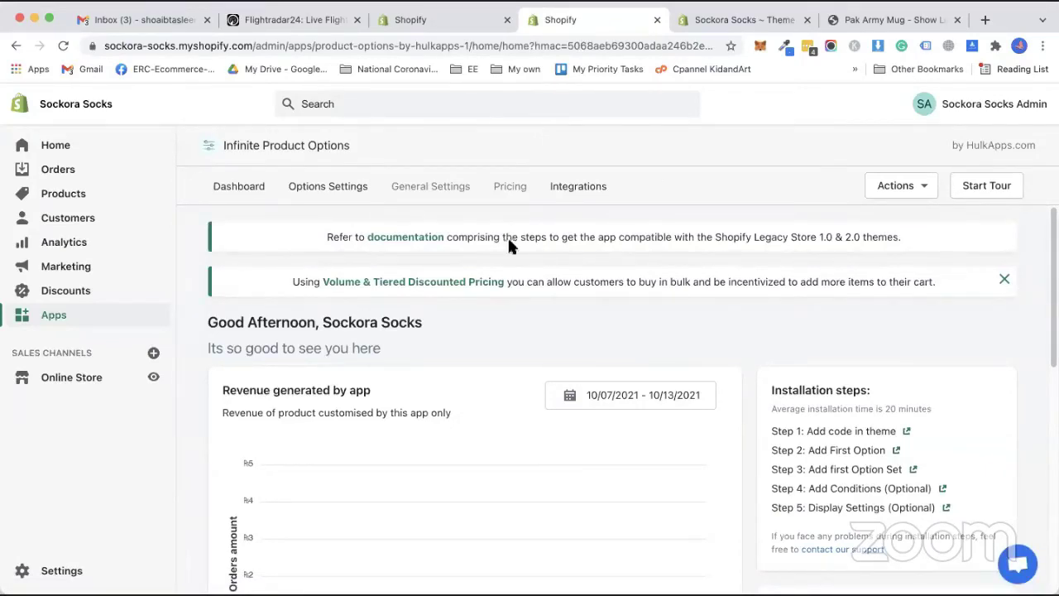
click(338, 189)
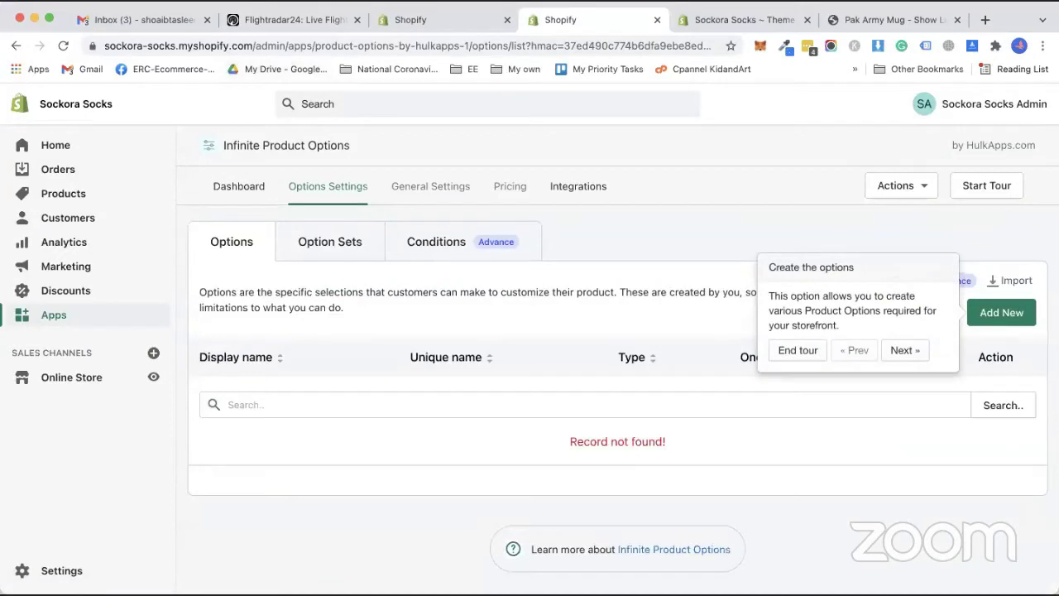
click(794, 349)
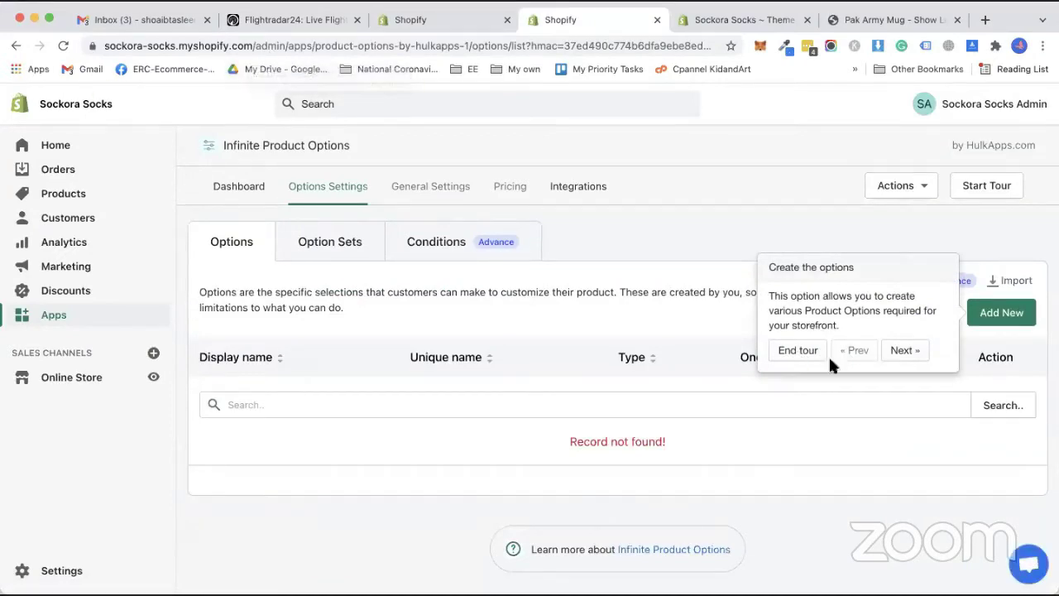
click(1000, 314)
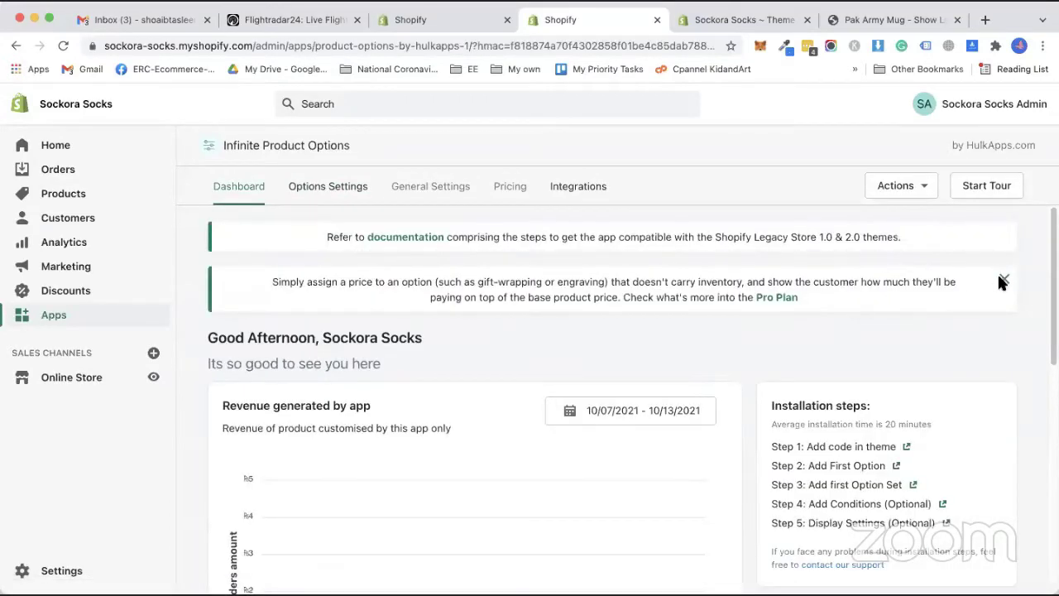
click(1003, 280)
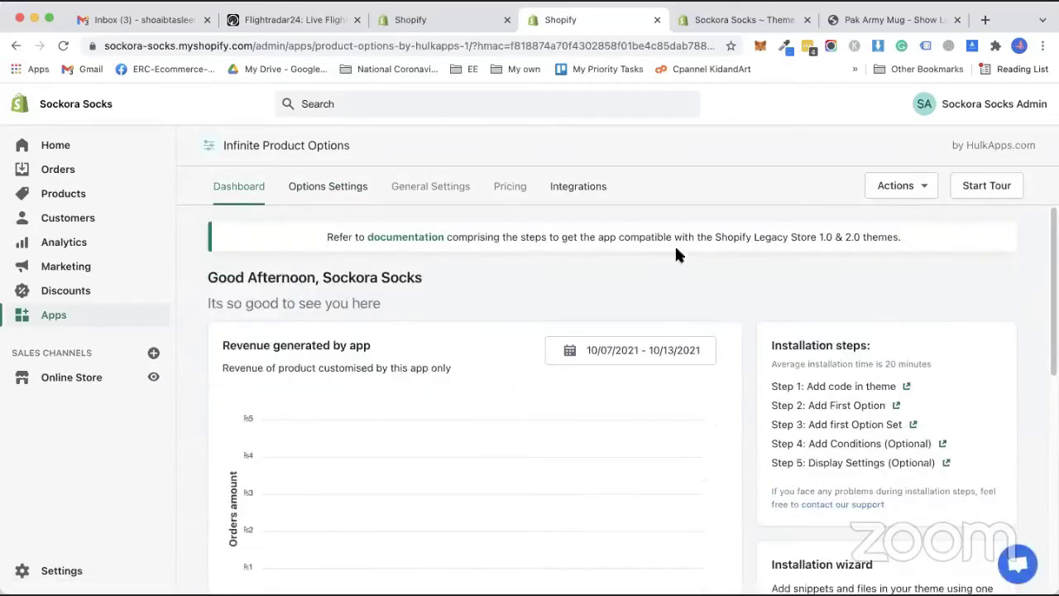
click(328, 195)
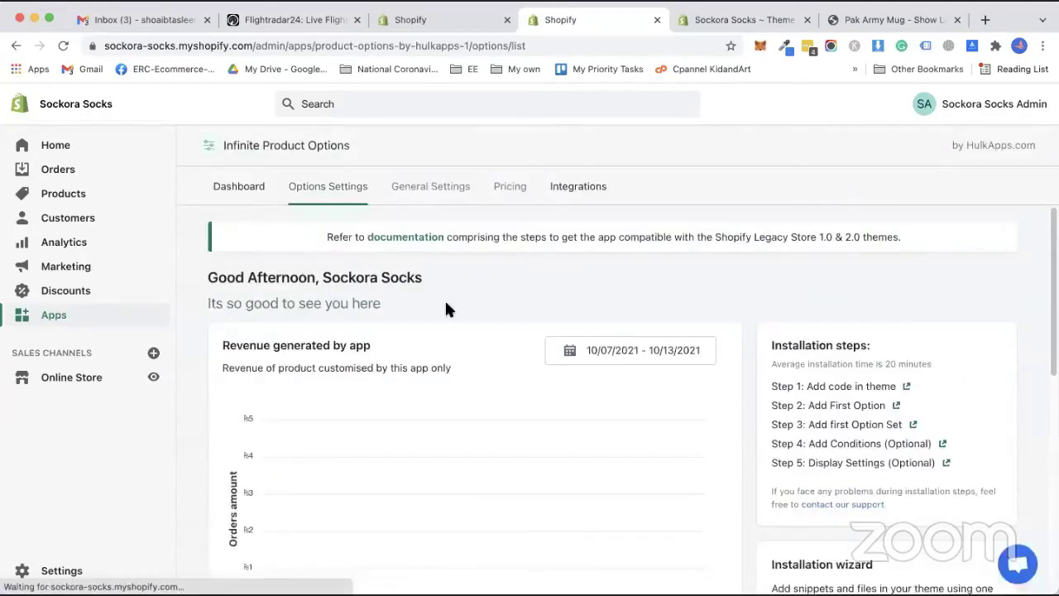
Add and save a File Upload option with display name 'Upload Image' and unique name uploadimage1.
click(1002, 313)
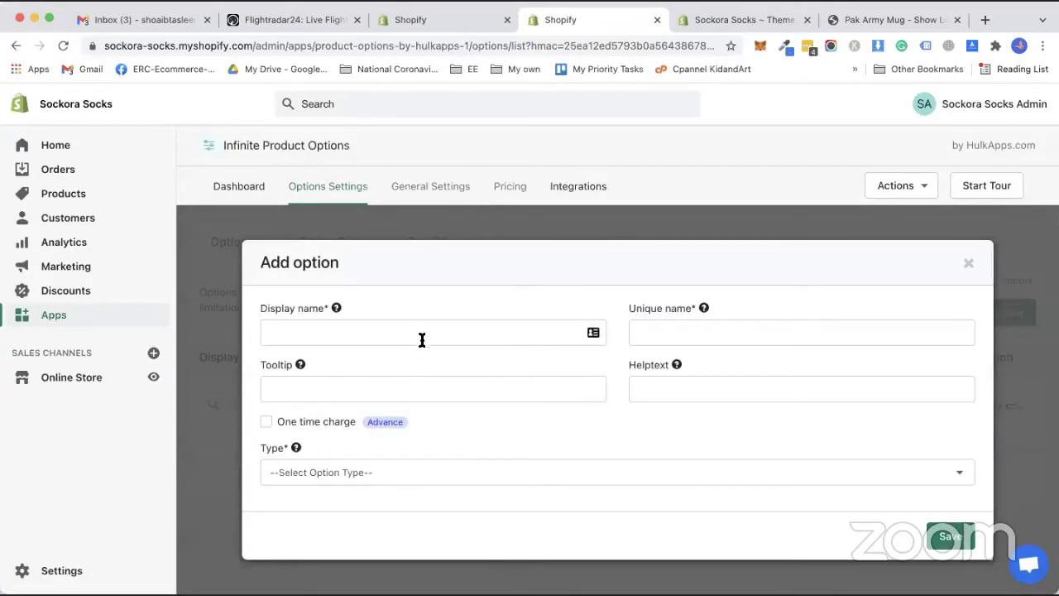
click(423, 336)
text(Up)
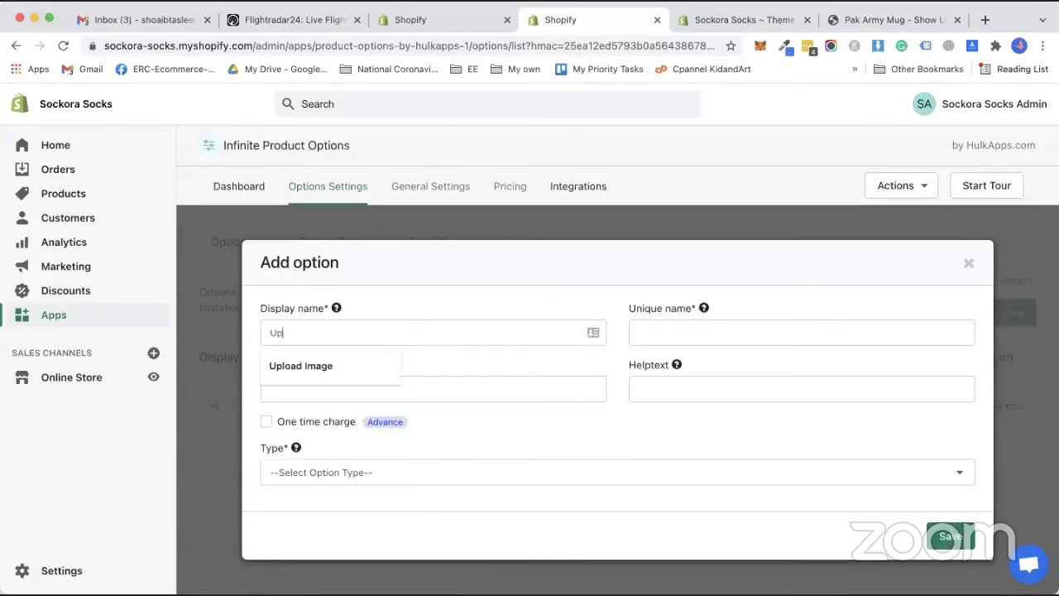
text(load Image)
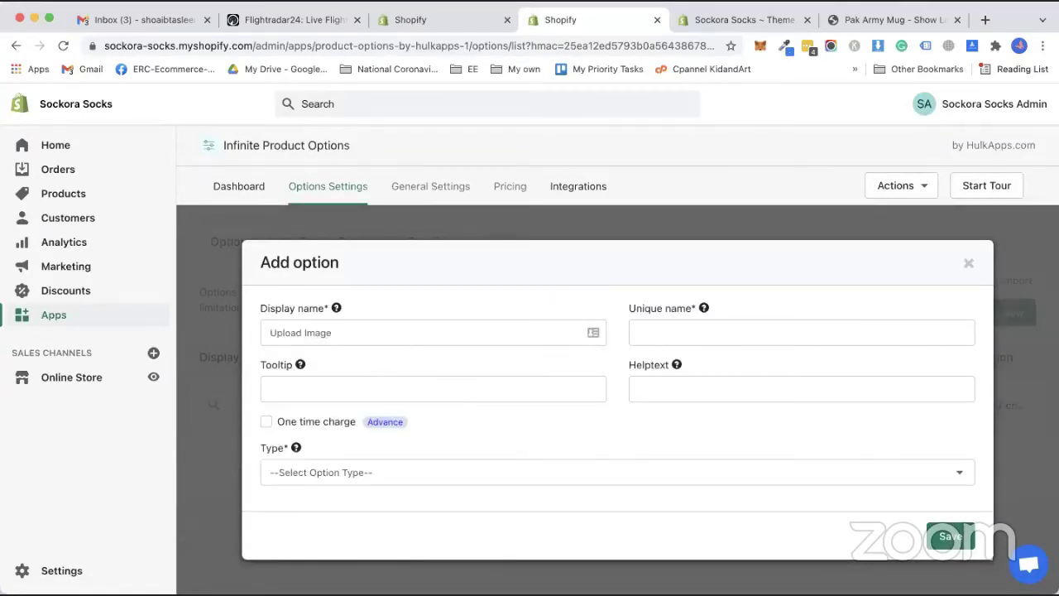
click(696, 332)
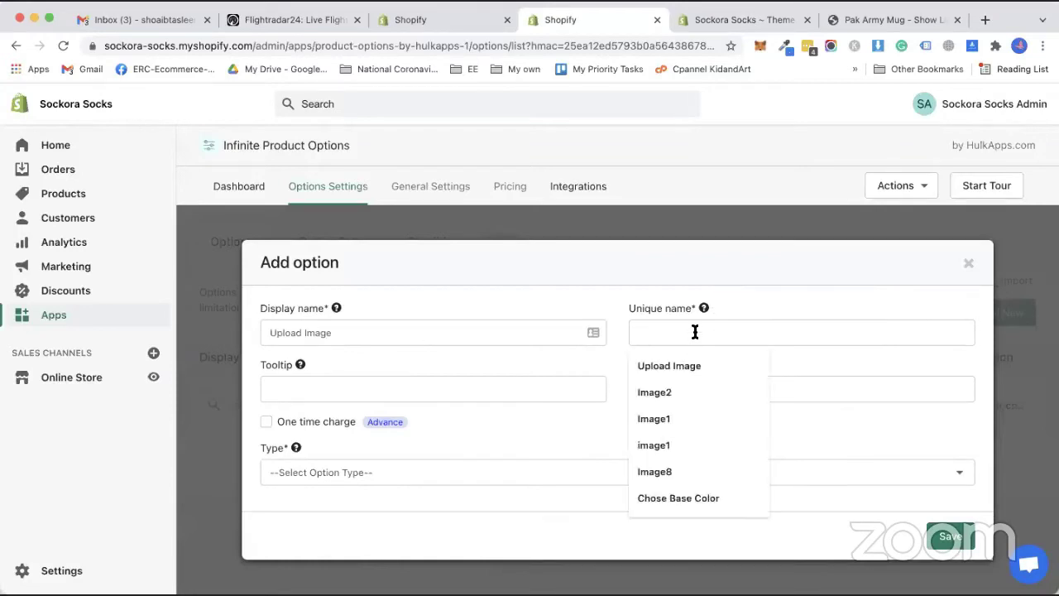
text(uploadimage1)
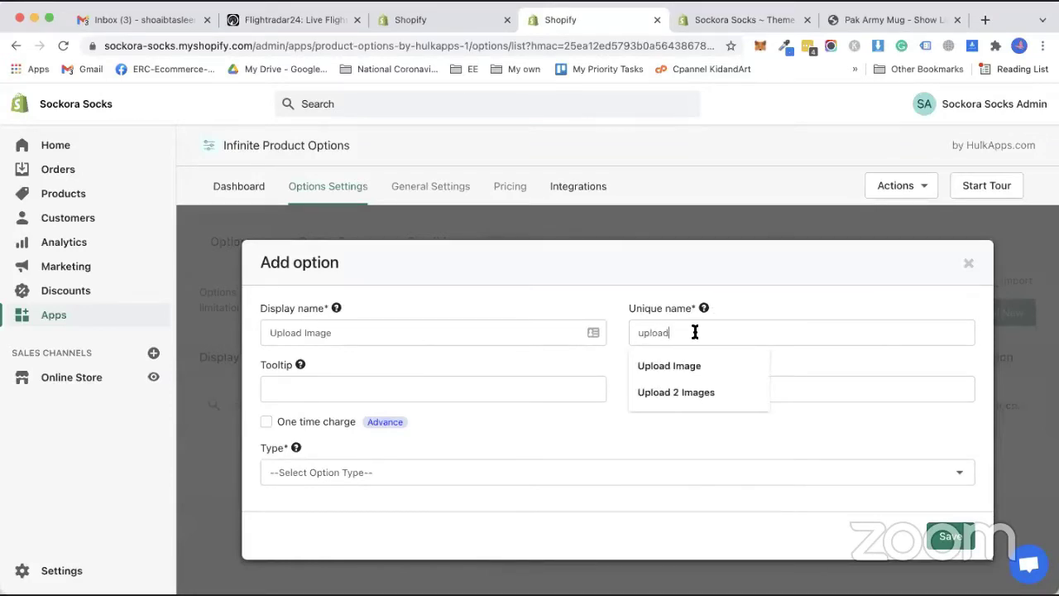
click(444, 398)
click(539, 434)
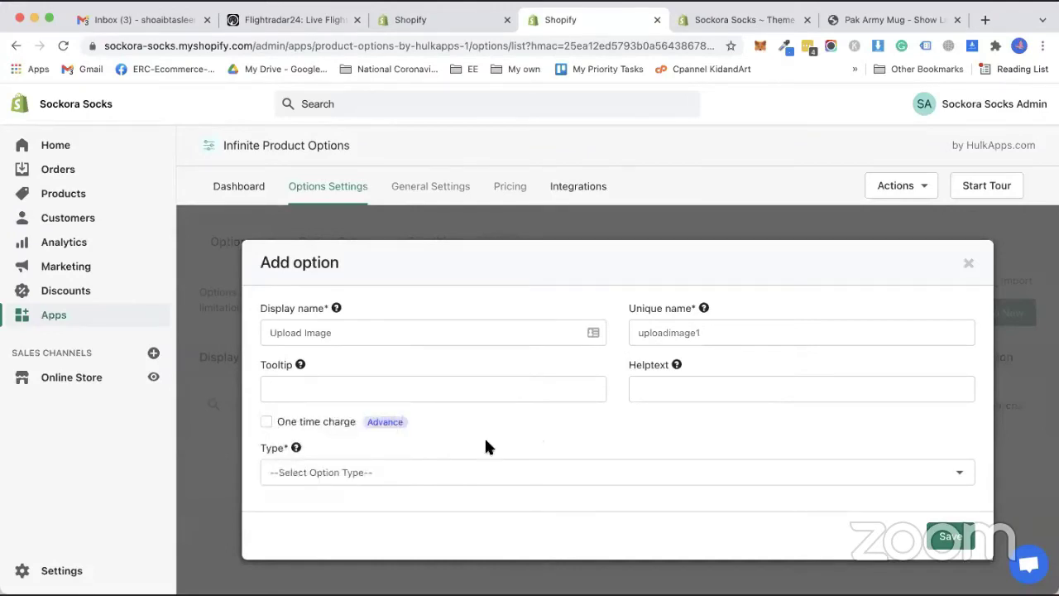
click(346, 473)
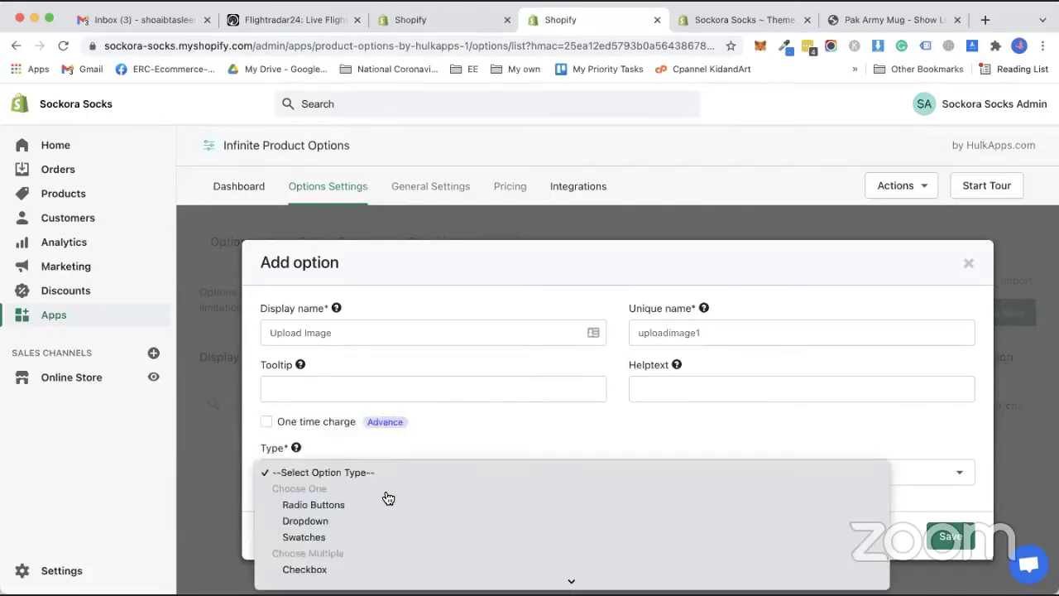
scroll(365, 546, down, 2)
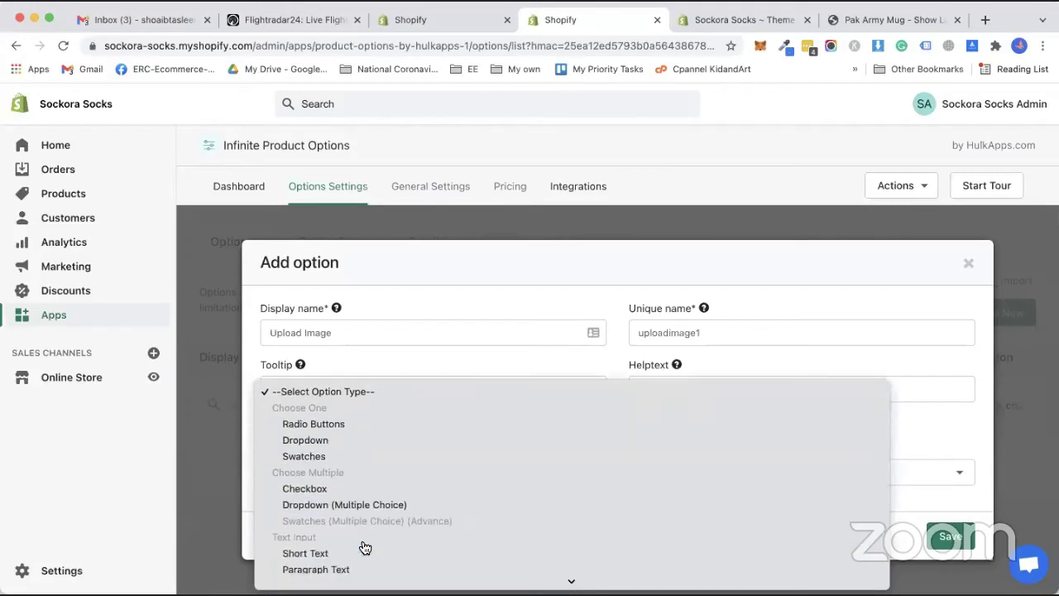
scroll(347, 568, down, 3)
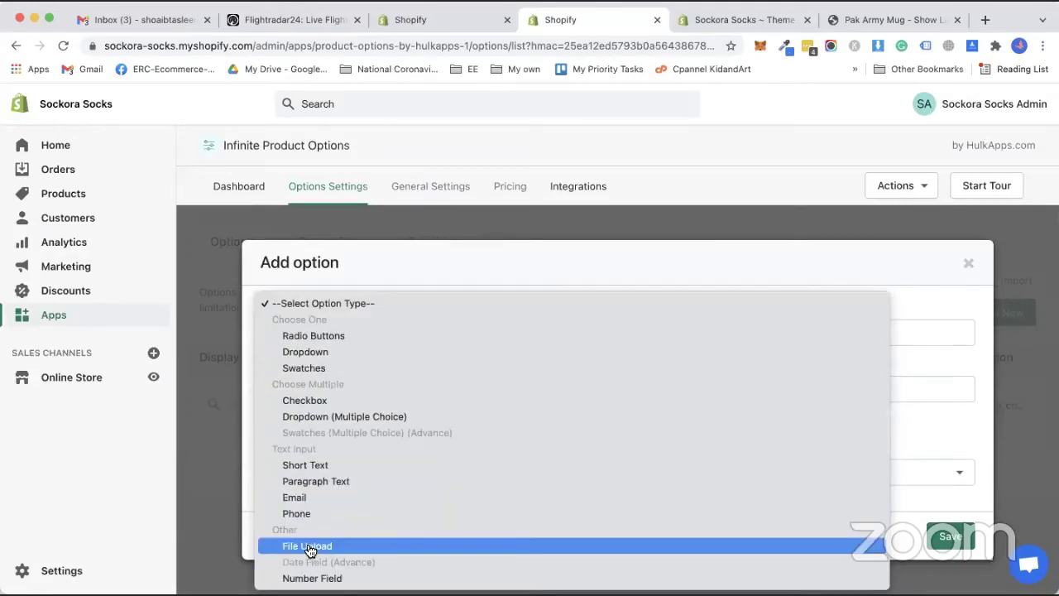
click(310, 546)
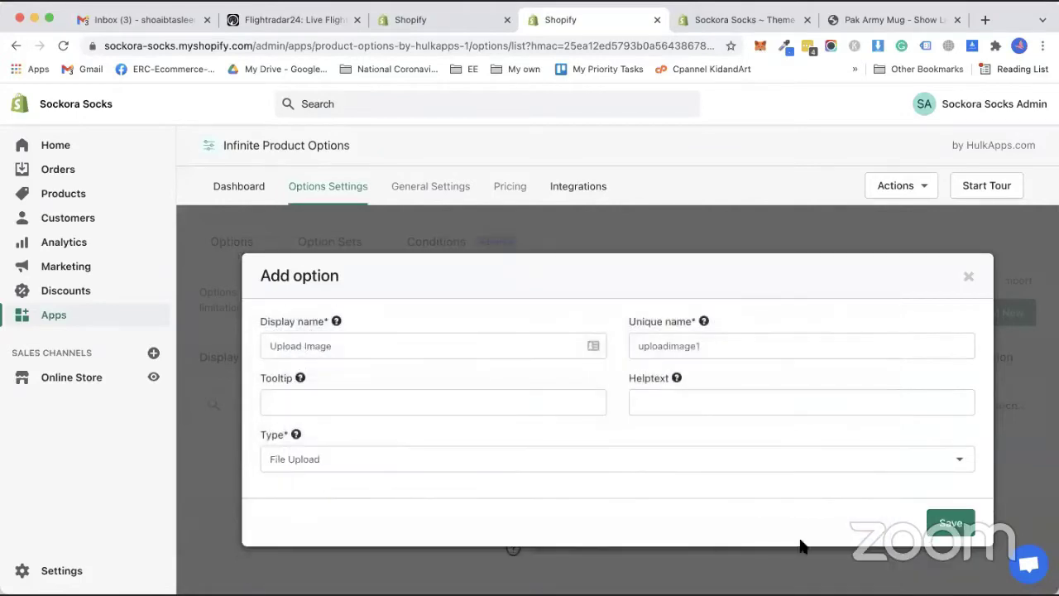
click(952, 525)
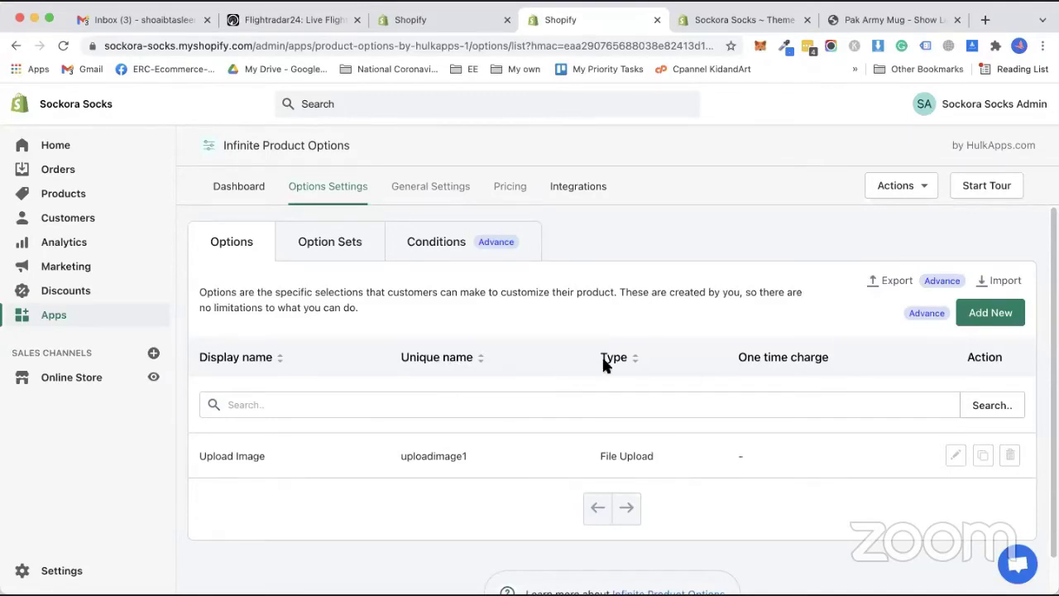
Start a new Dropdown option with display name 'Select Color' and unique name Color.
click(992, 315)
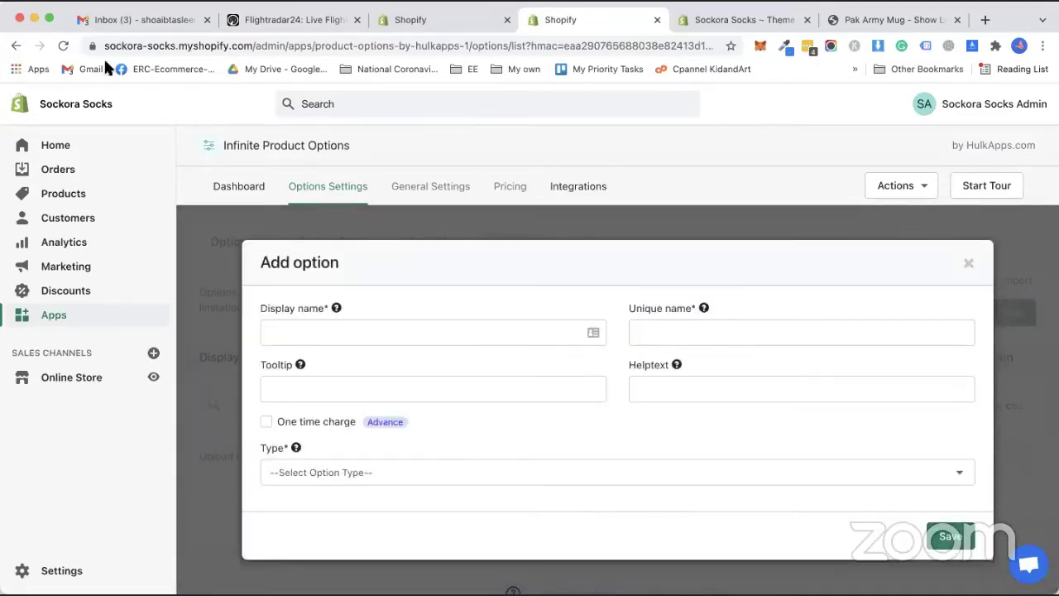
click(509, 338)
text(Select Colot)
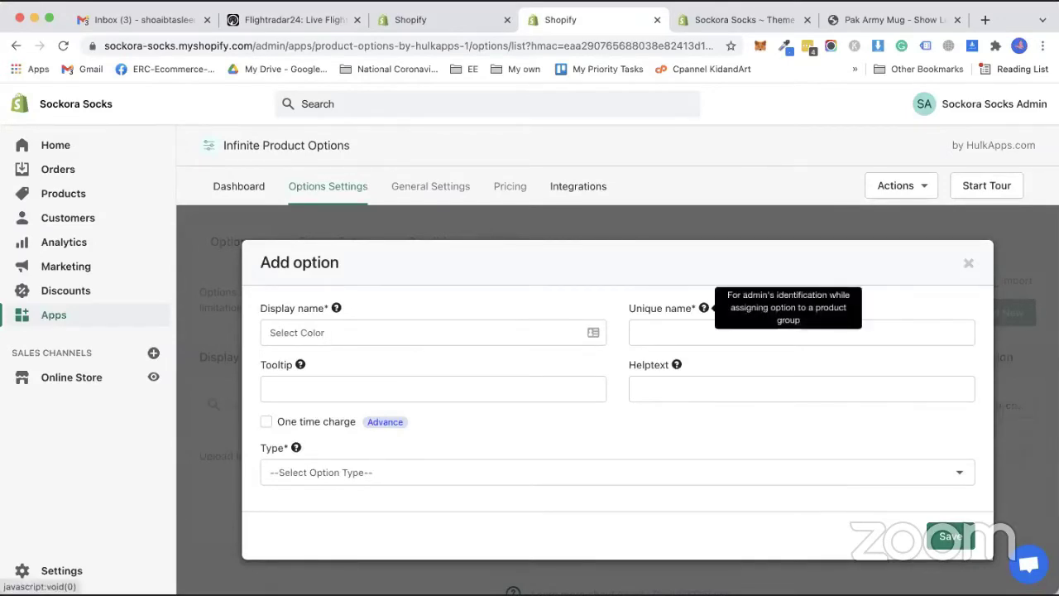
click(703, 332)
text(Color)
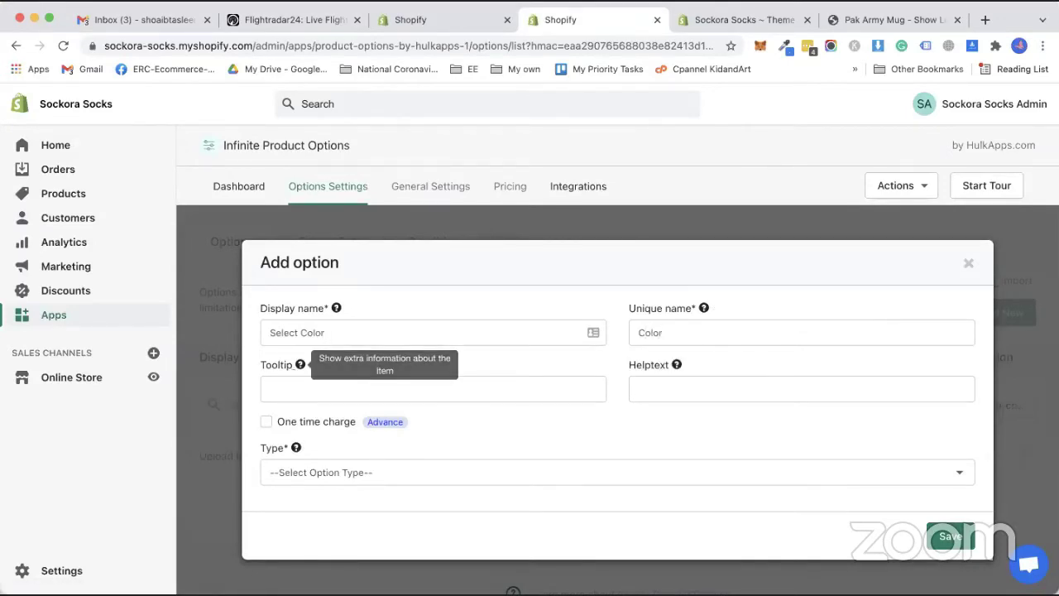
click(677, 365)
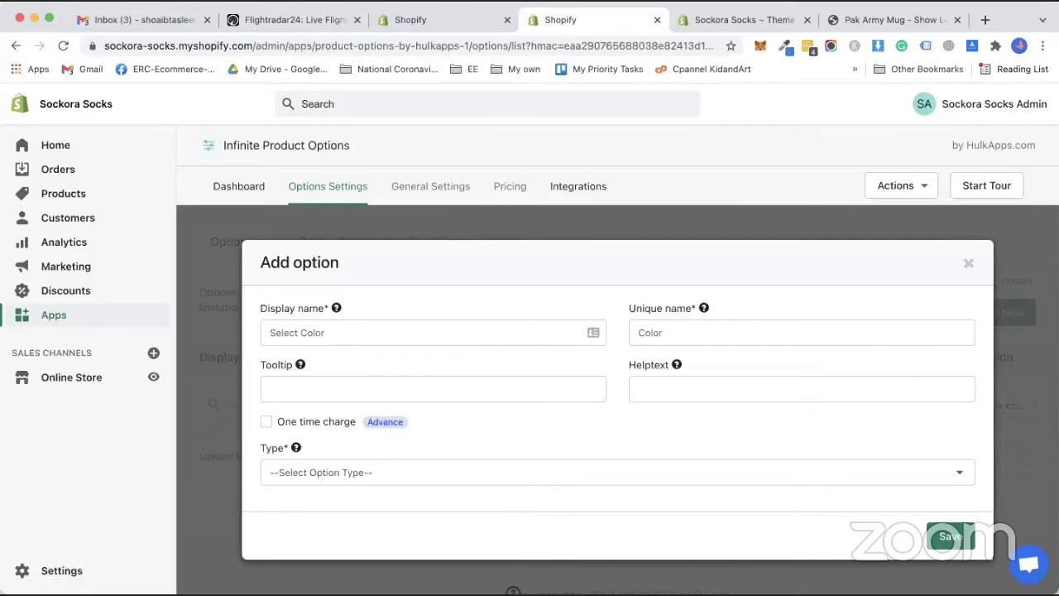
click(335, 474)
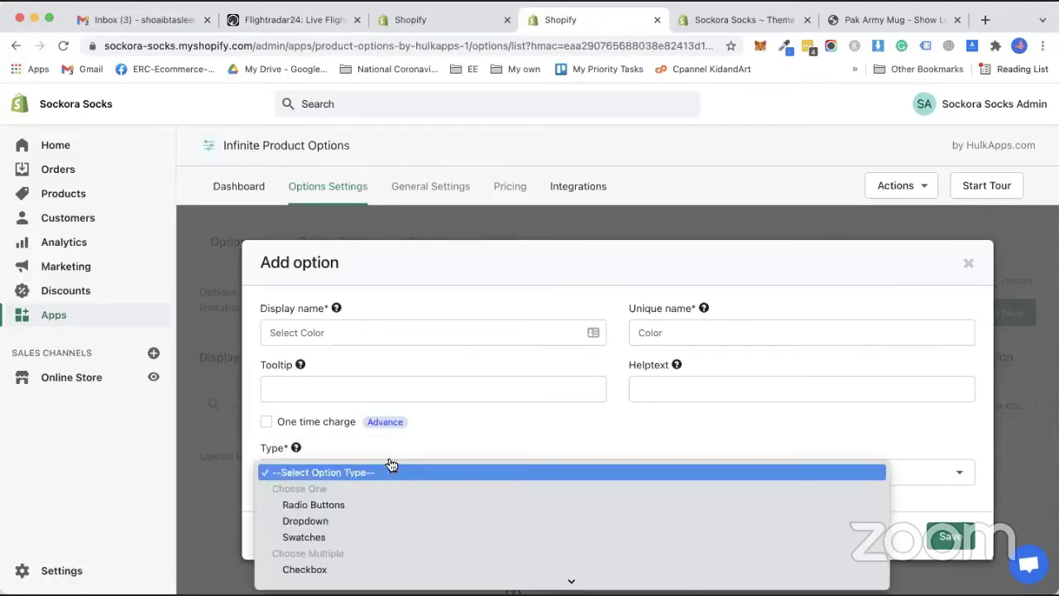
click(387, 521)
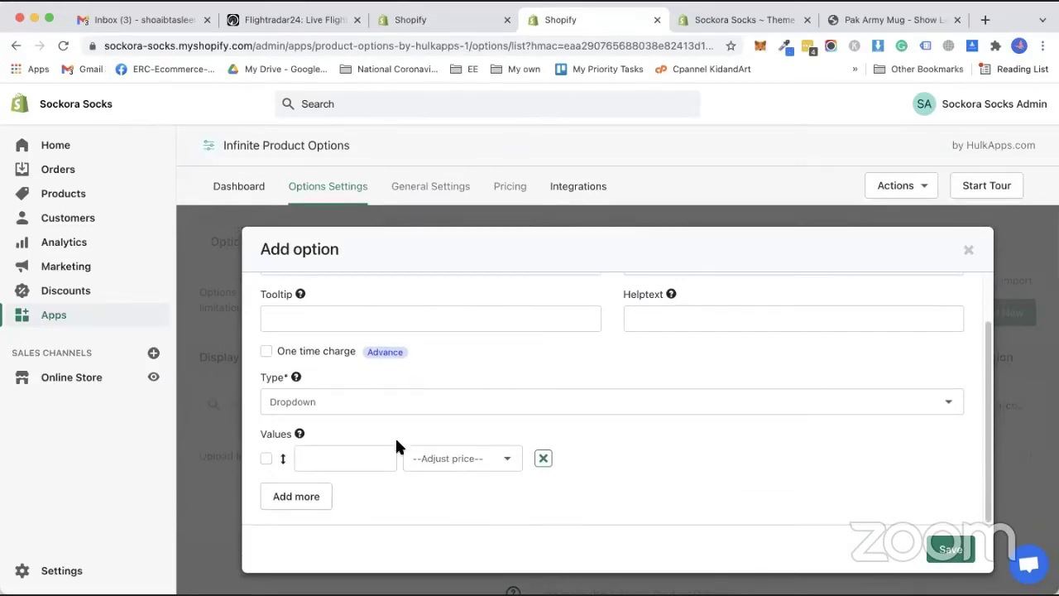
Enter the values Black, Blue, Red, Green, Yellow and White, then save the option.
text(lack)
click(457, 465)
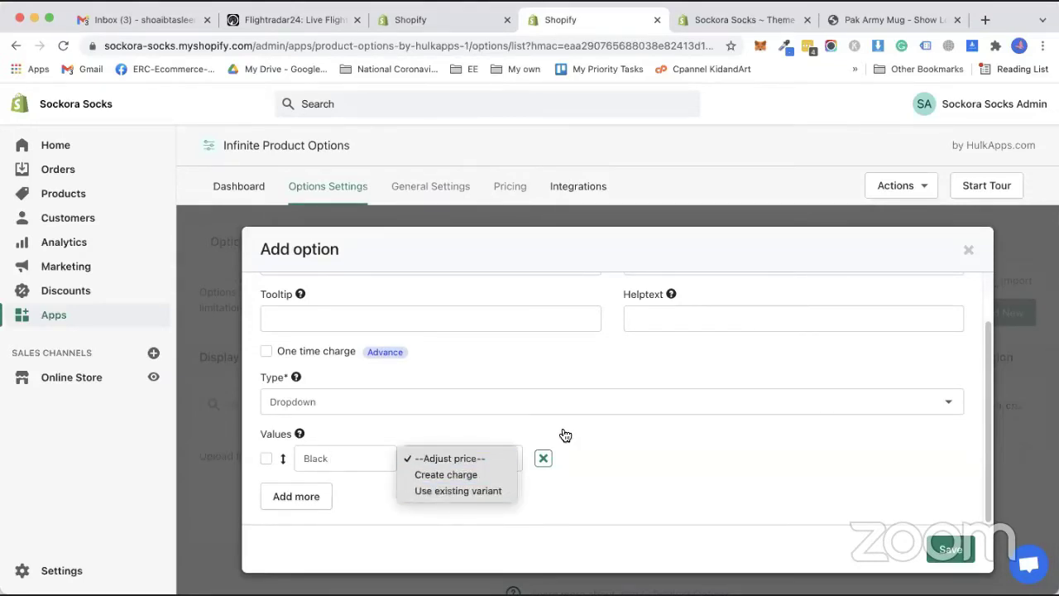
click(453, 447)
click(321, 496)
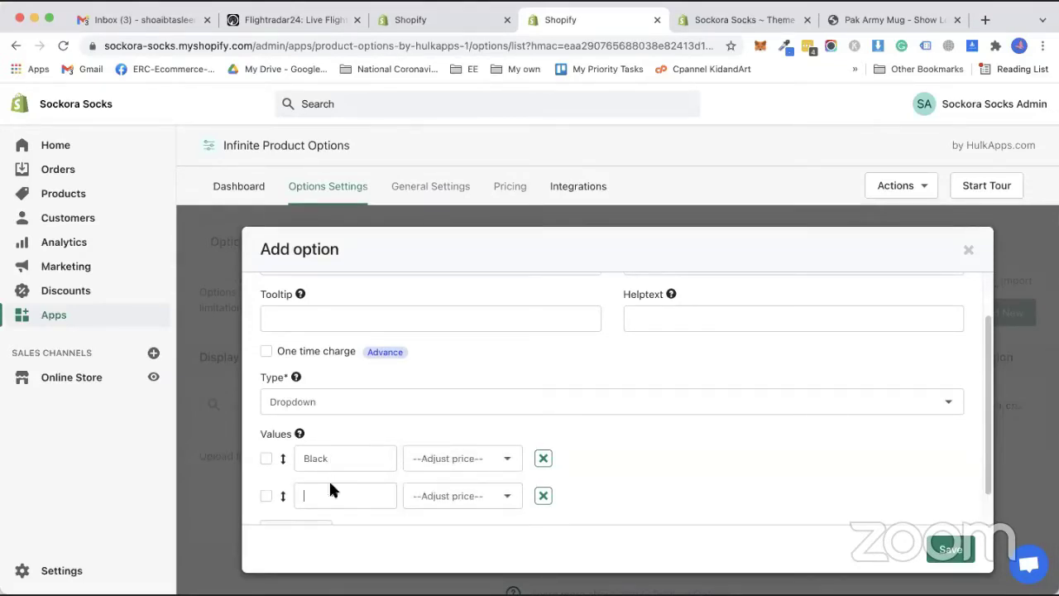
text(Blue)
key(Return)
text(Red)
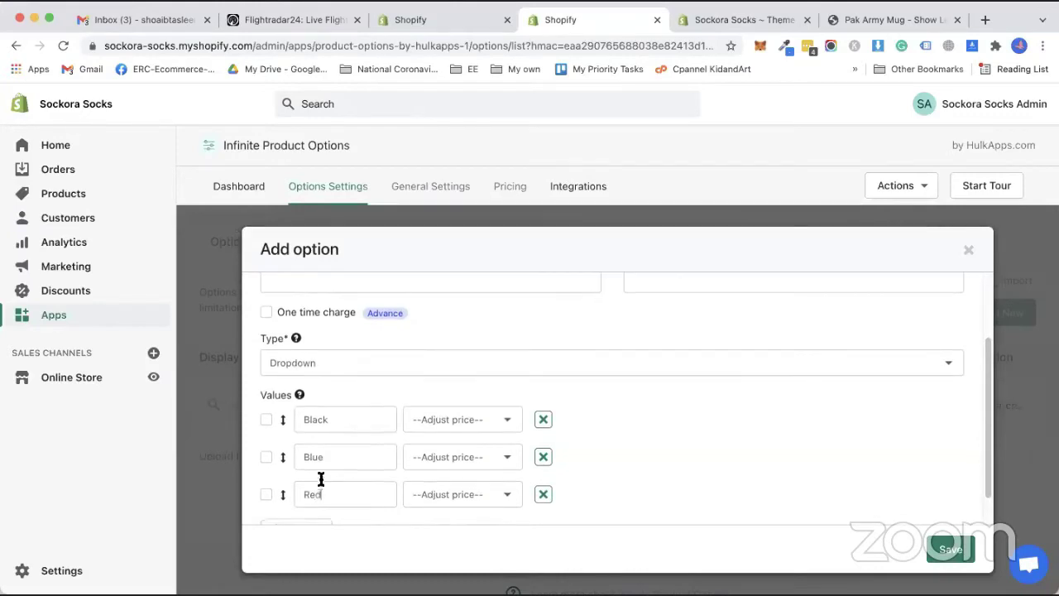
key(Return)
text(Green)
key(Return)
text(Yellow)
key(Return)
text(White)
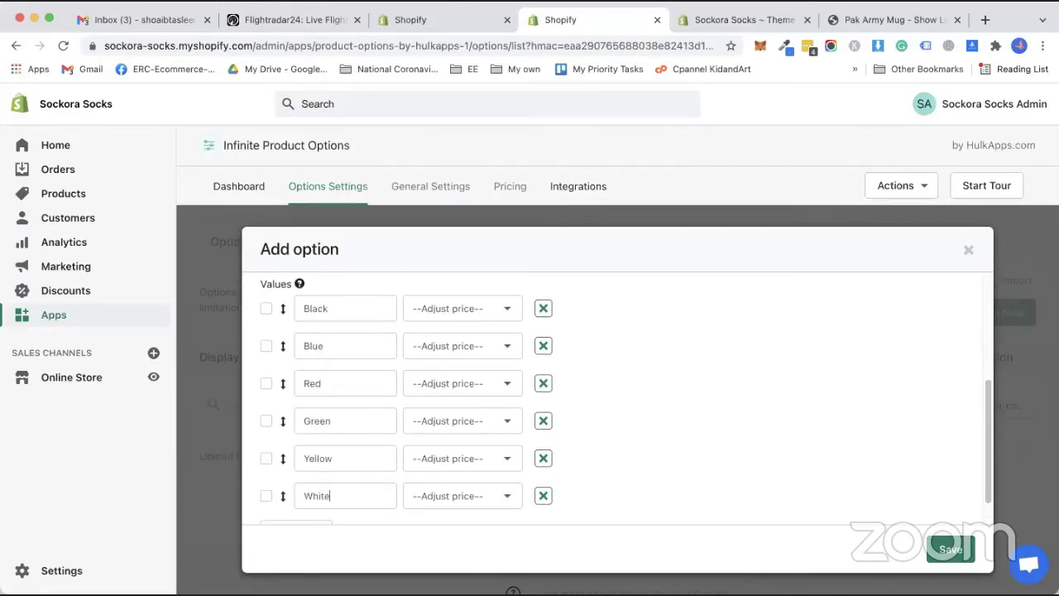
click(950, 548)
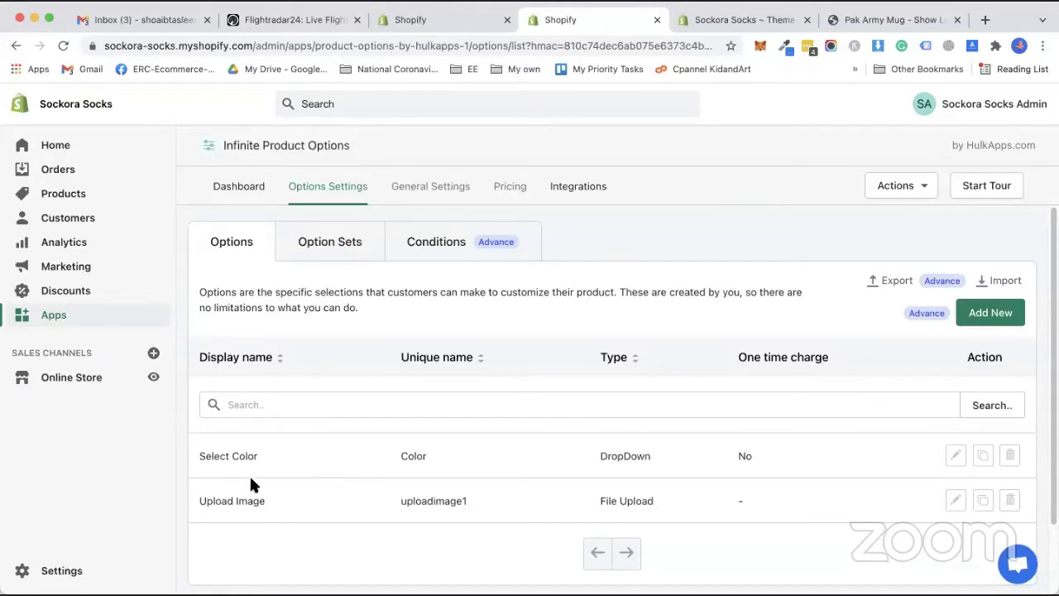
Create a new option set named 'One image and Color'.
click(333, 241)
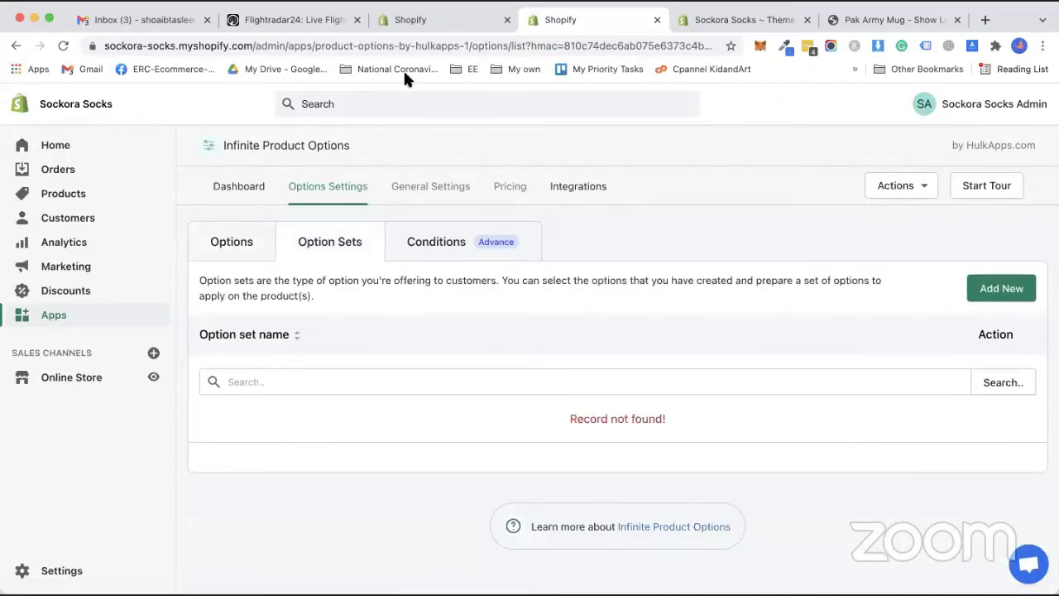
click(982, 288)
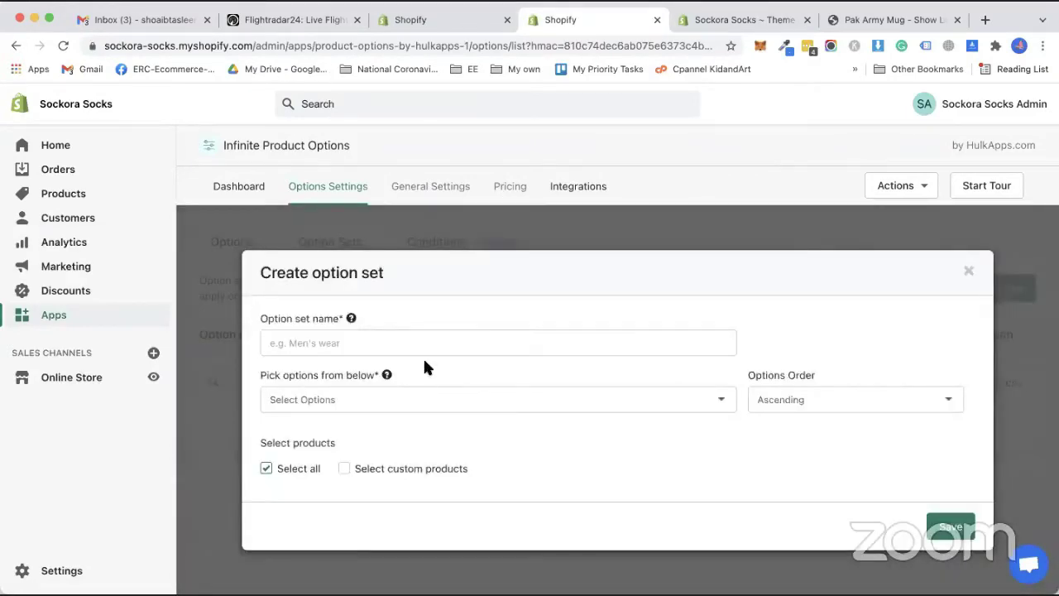
click(431, 345)
text(On)
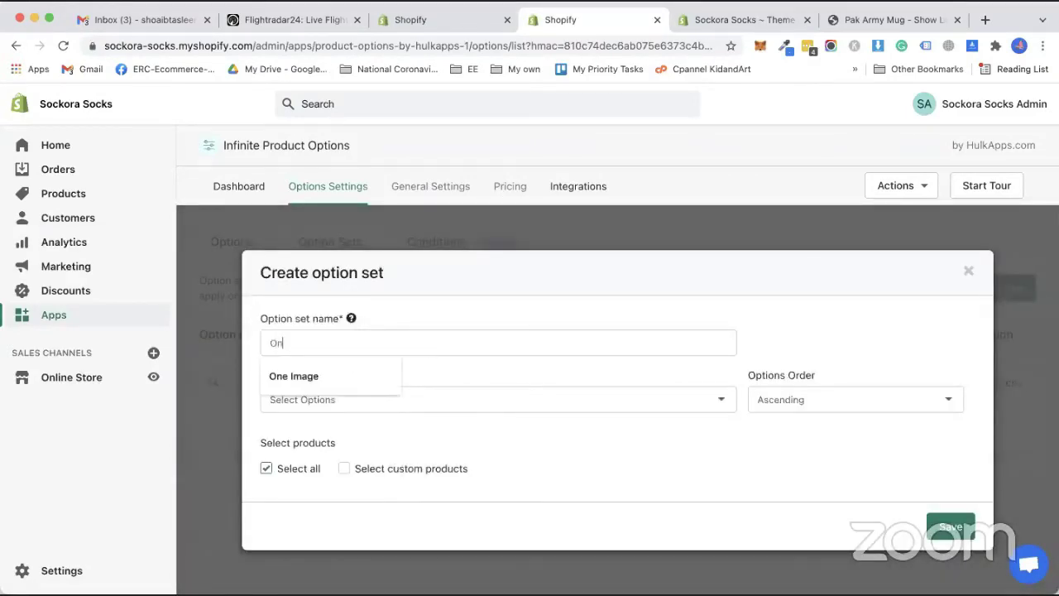
text(e image and Color)
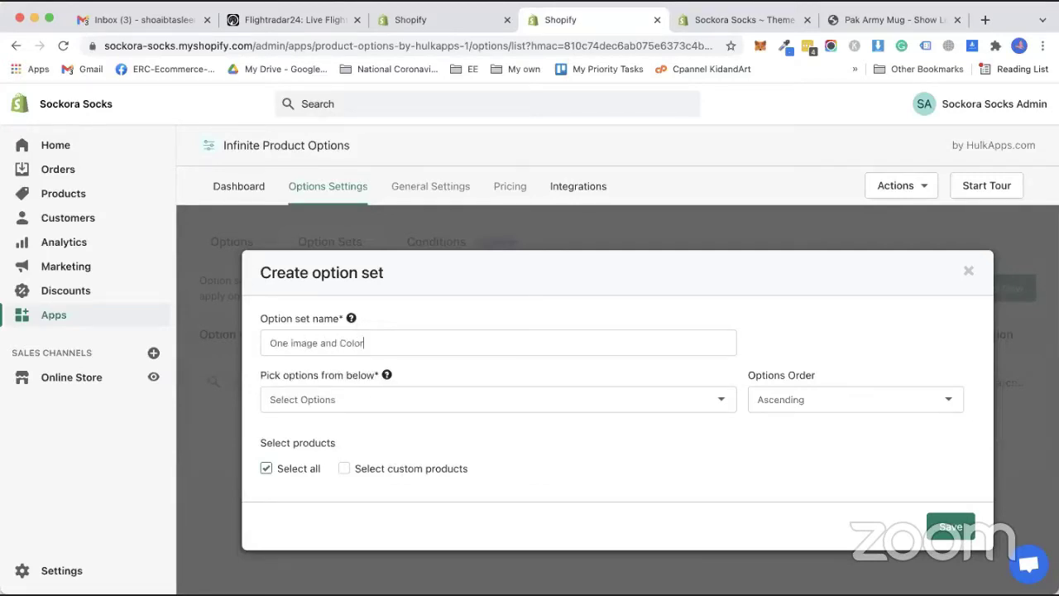
Add the Color and uploadimage1 options to the set and mark both Required.
click(441, 409)
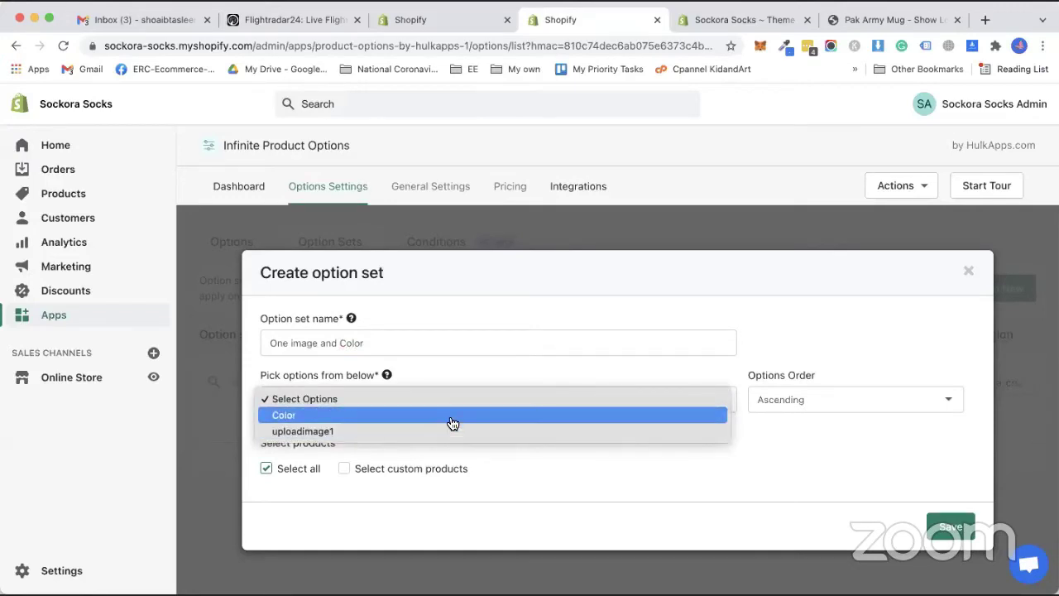
click(453, 416)
click(443, 388)
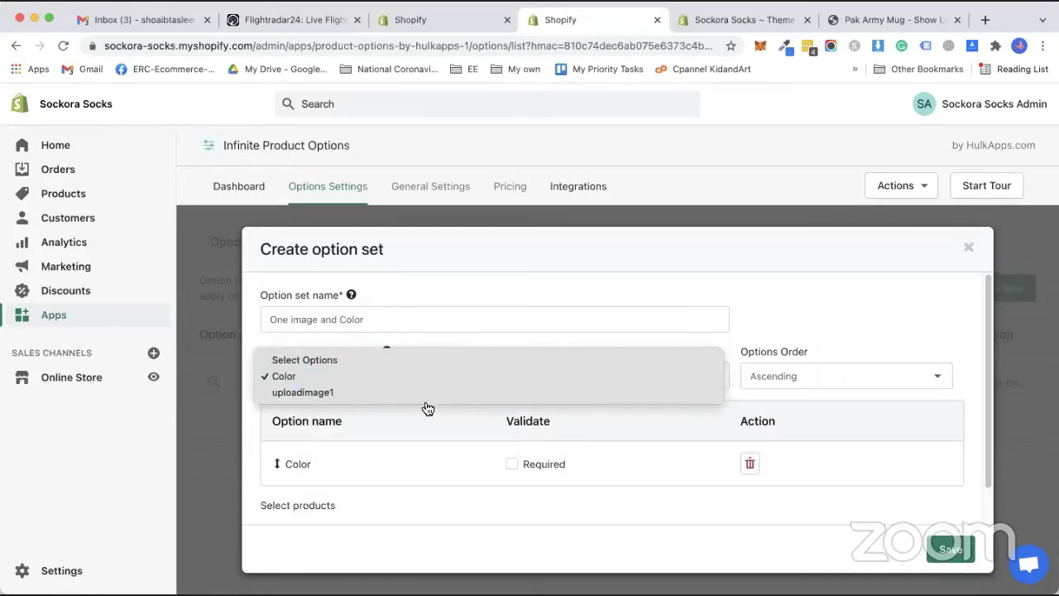
key(Down)
key(Return)
scroll(447, 452, down, 2)
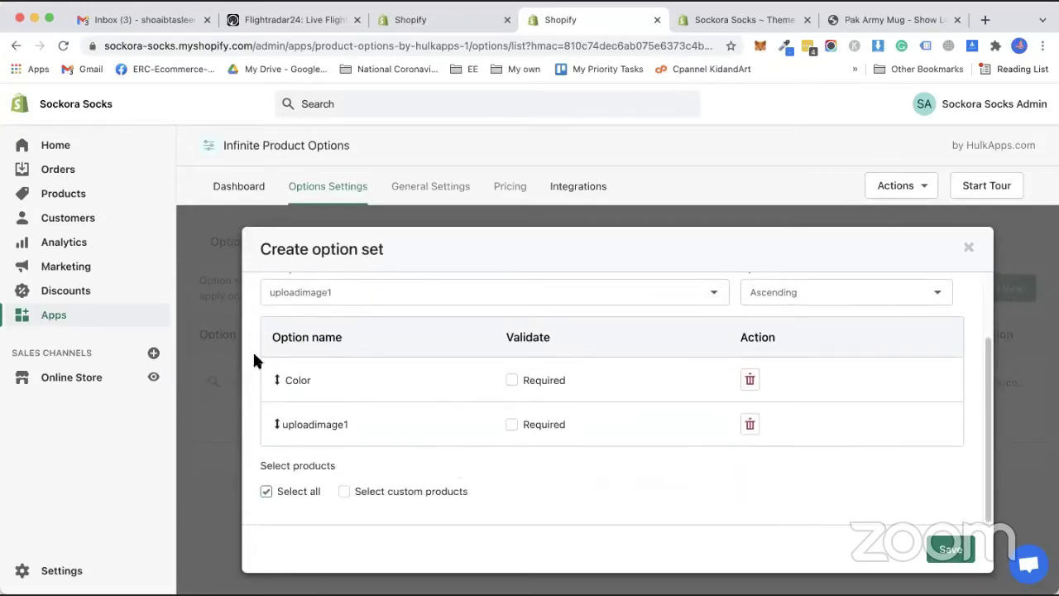
click(512, 382)
click(511, 426)
Limit the option set to custom products and switch the product filter to Product tag.
click(344, 492)
scroll(427, 490, down, 5)
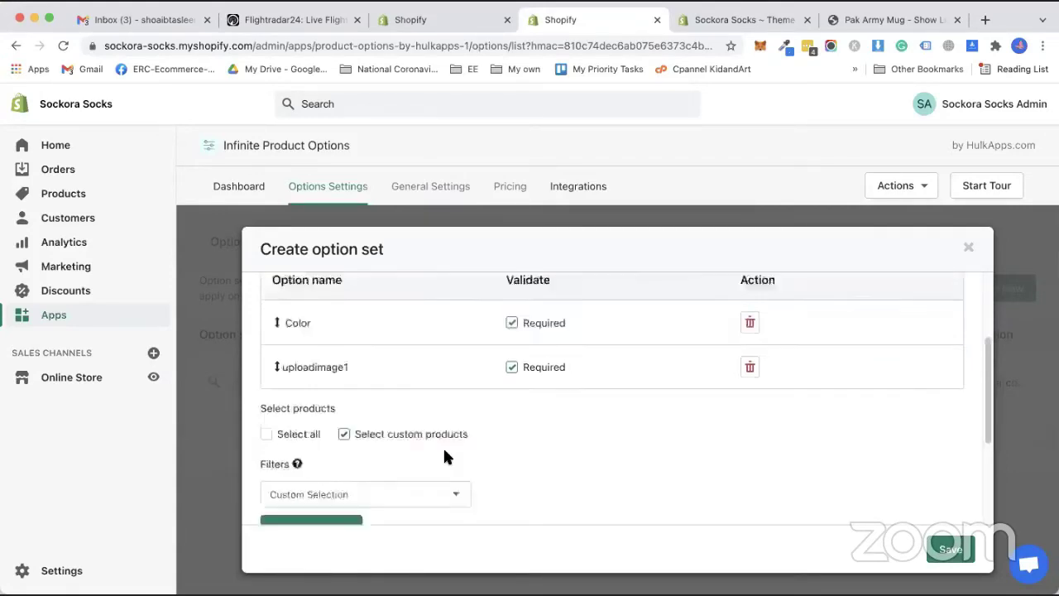
scroll(444, 410, down, 1)
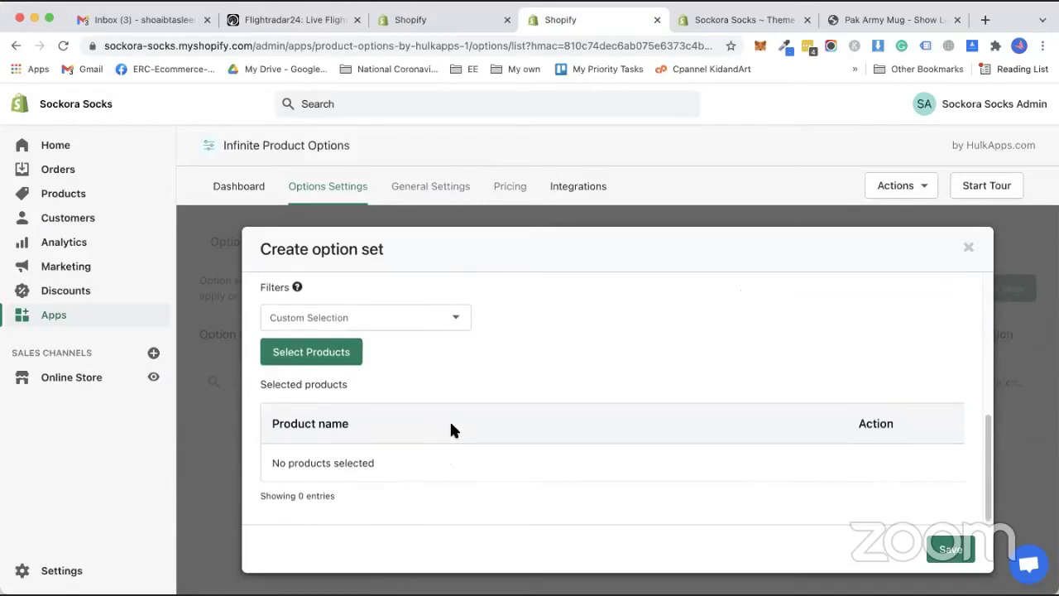
click(429, 318)
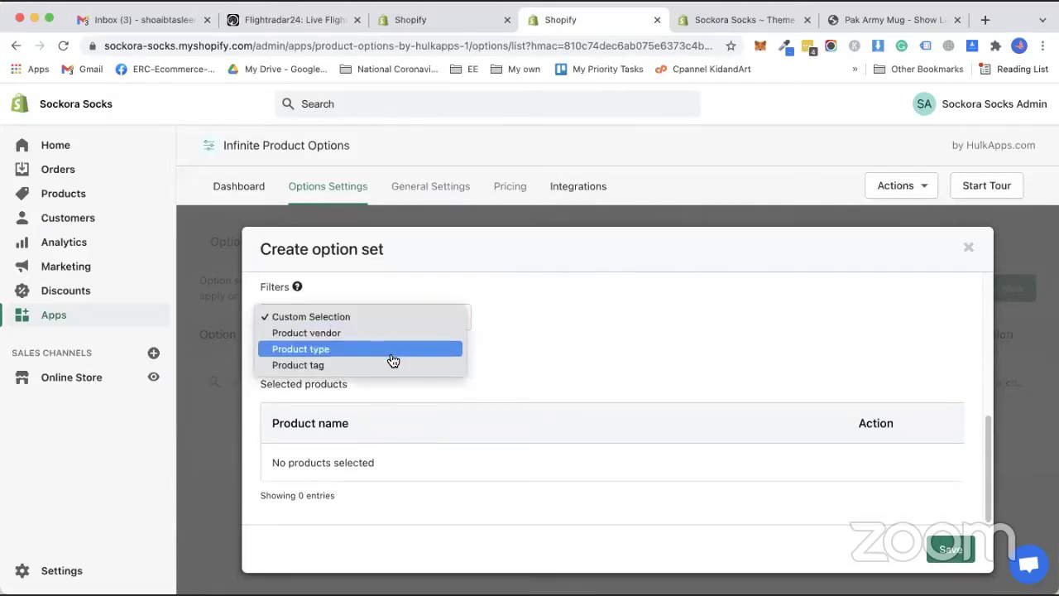
click(384, 353)
click(449, 341)
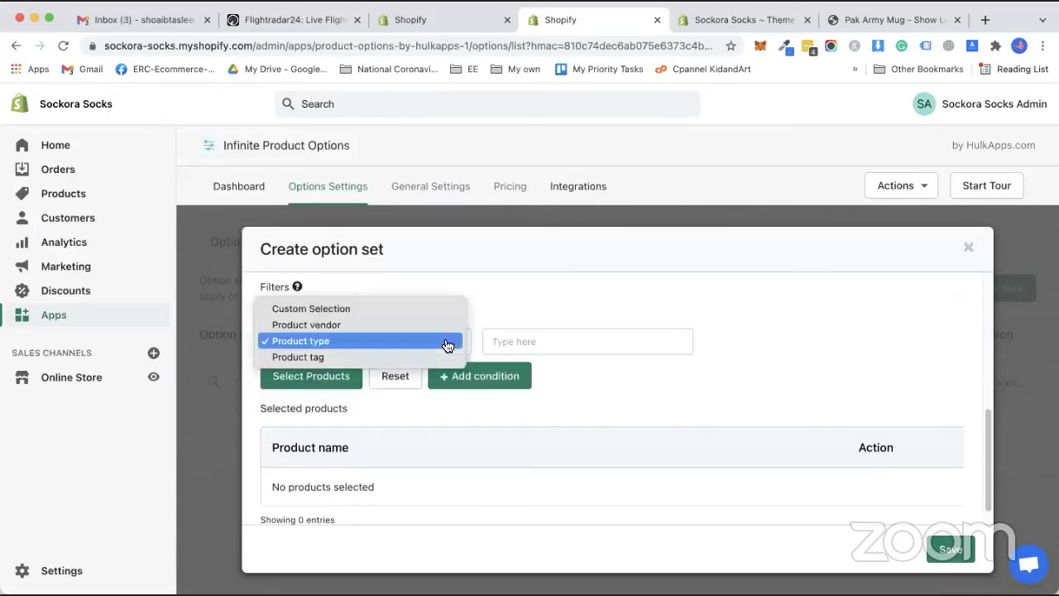
click(412, 358)
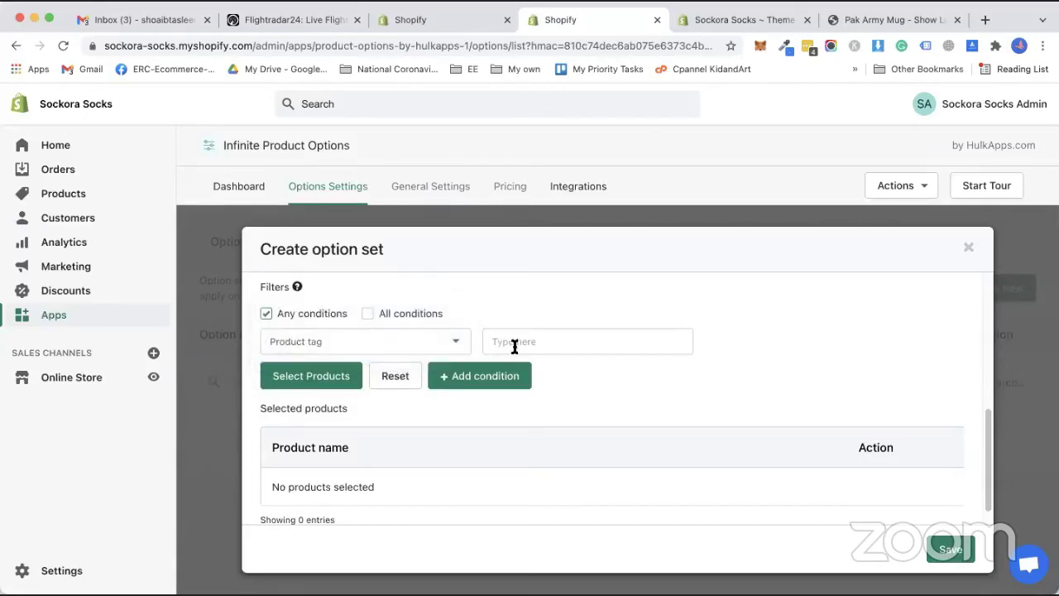
Look up products tagged 'mug', cancel without adding any, and set Filters back to Custom Selection.
click(532, 344)
text(mug)
click(342, 374)
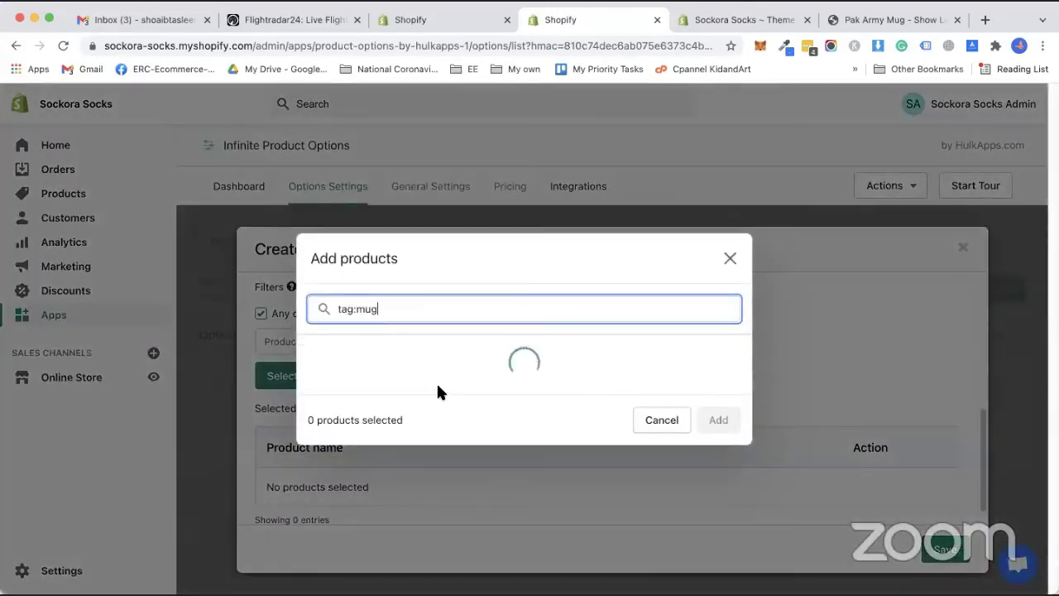
click(512, 435)
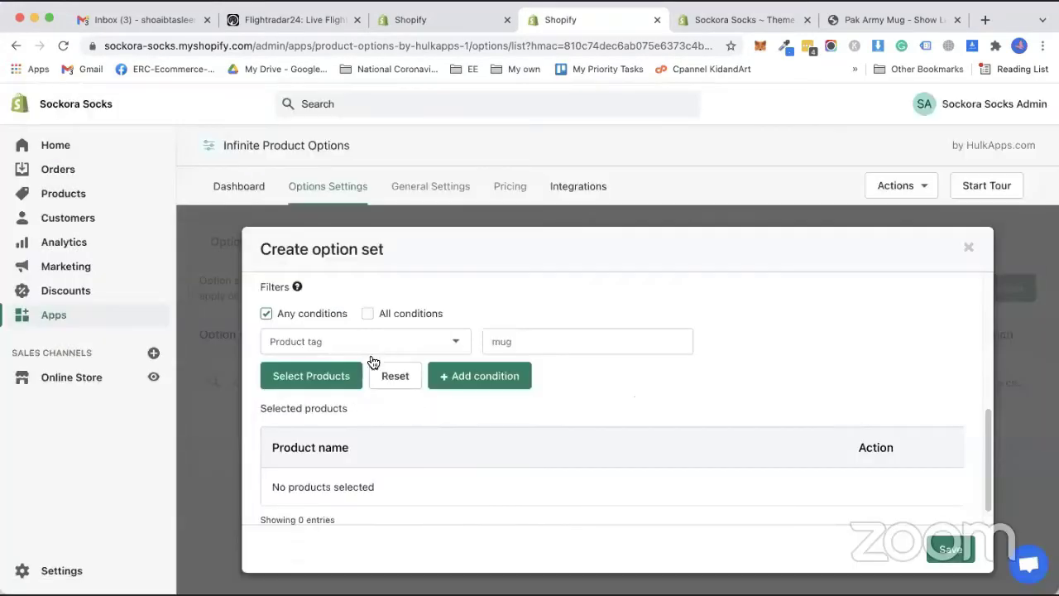
click(374, 343)
click(395, 295)
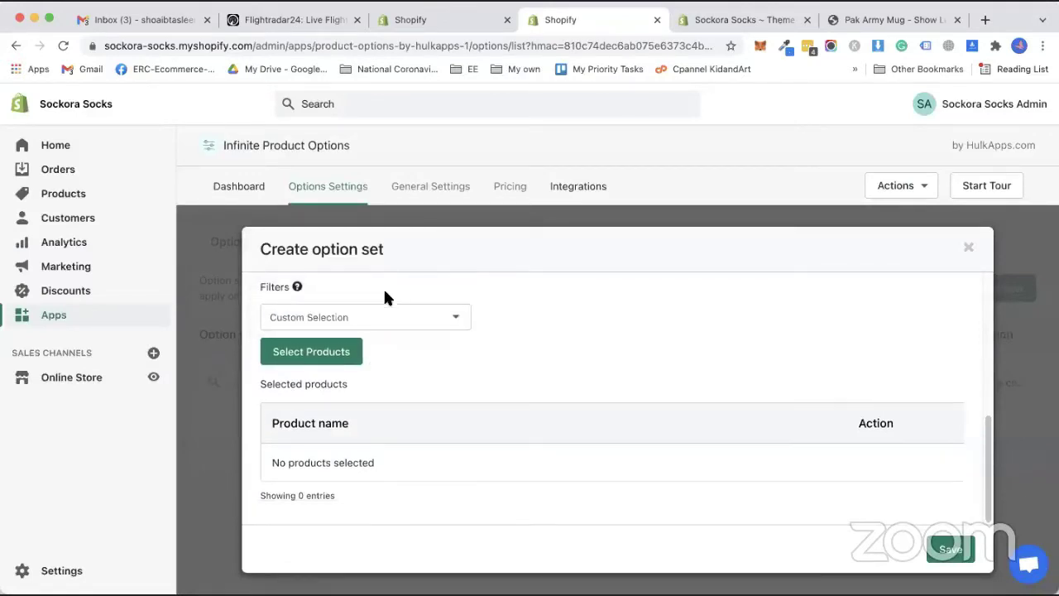
Add Awesome rainbow Phone Case, Pak Army Mug, Shirts and Iphone to the option set's products.
click(333, 354)
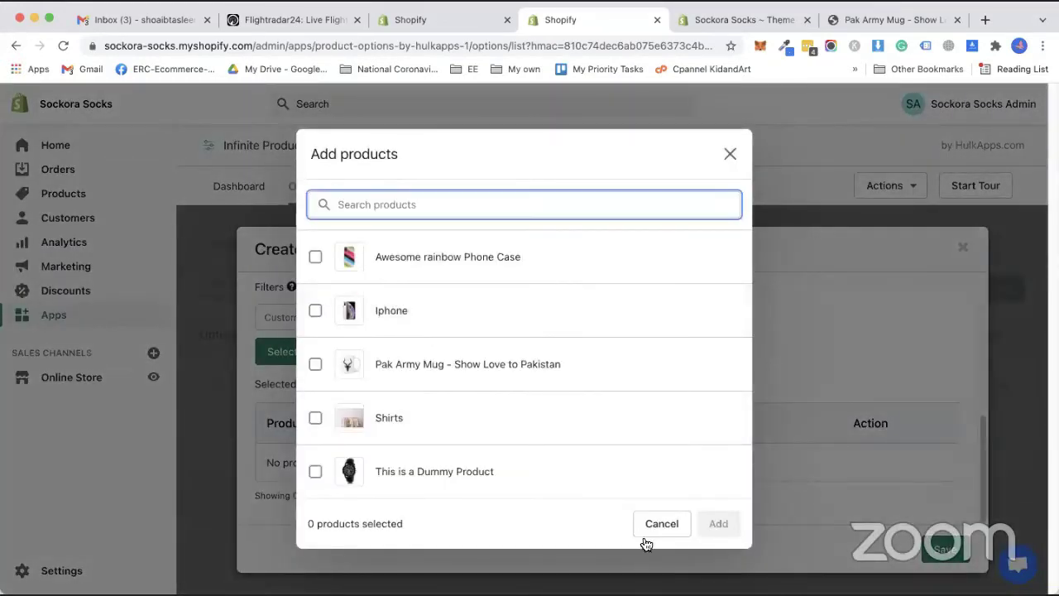
click(289, 361)
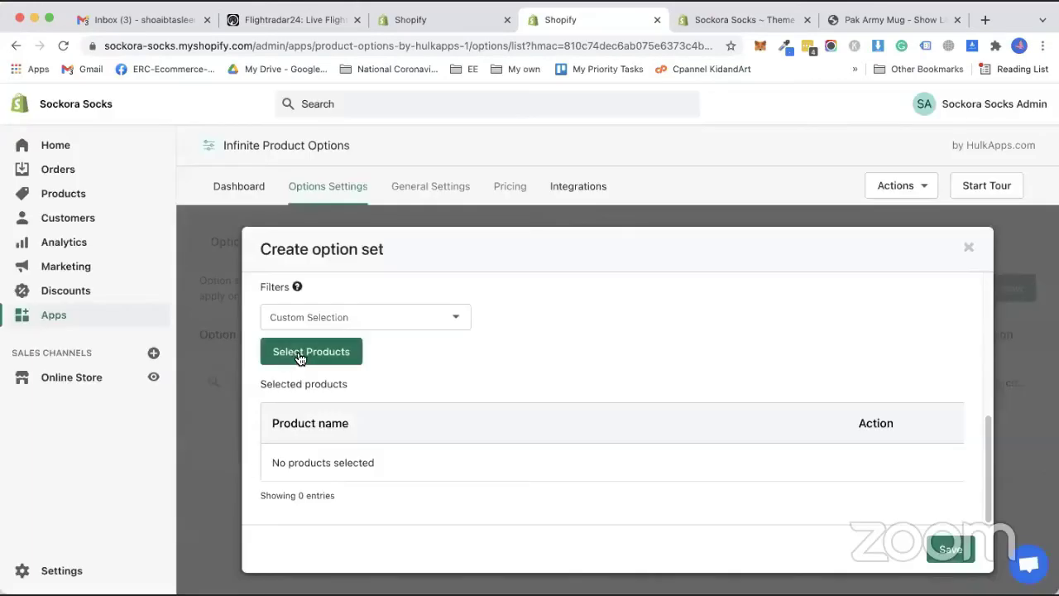
click(301, 356)
click(316, 258)
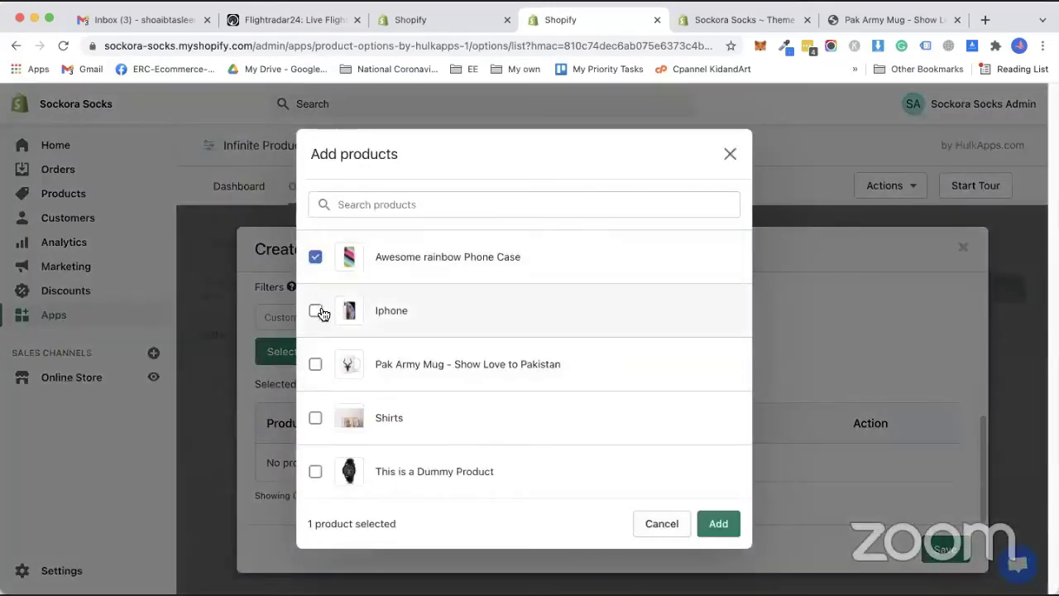
click(317, 367)
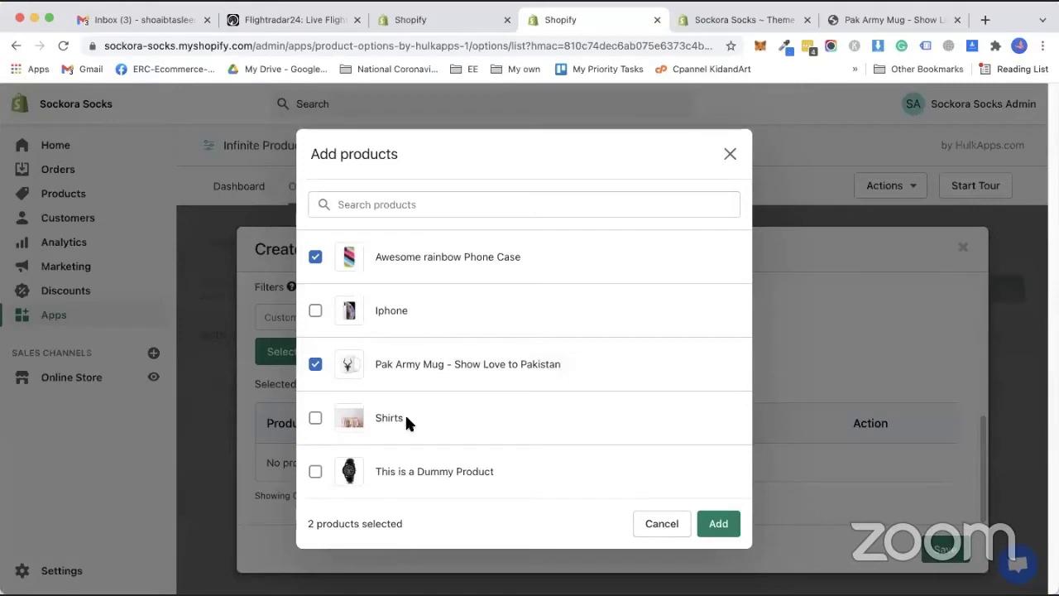
click(317, 418)
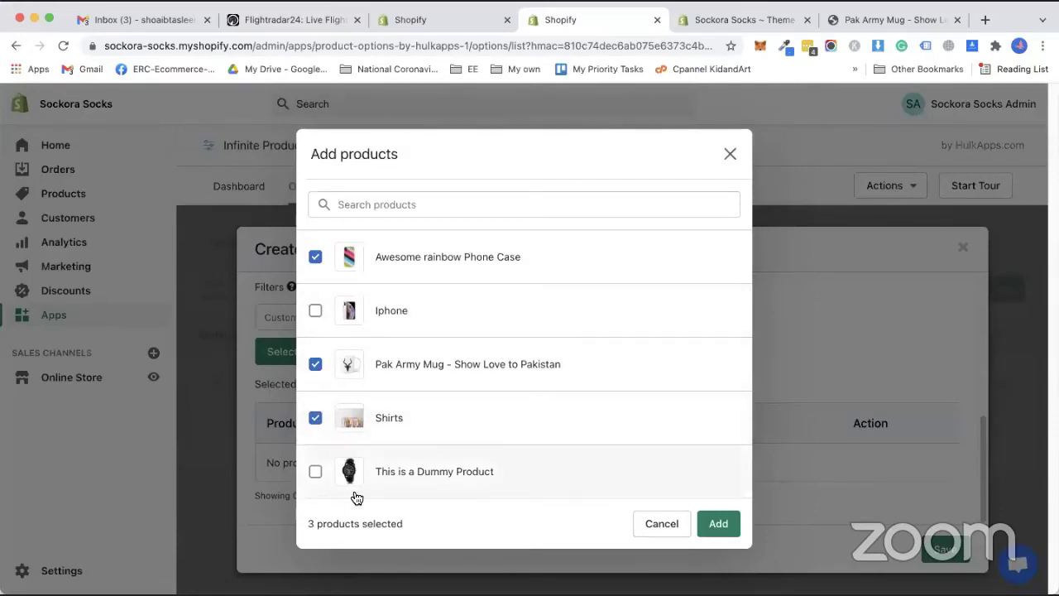
click(315, 311)
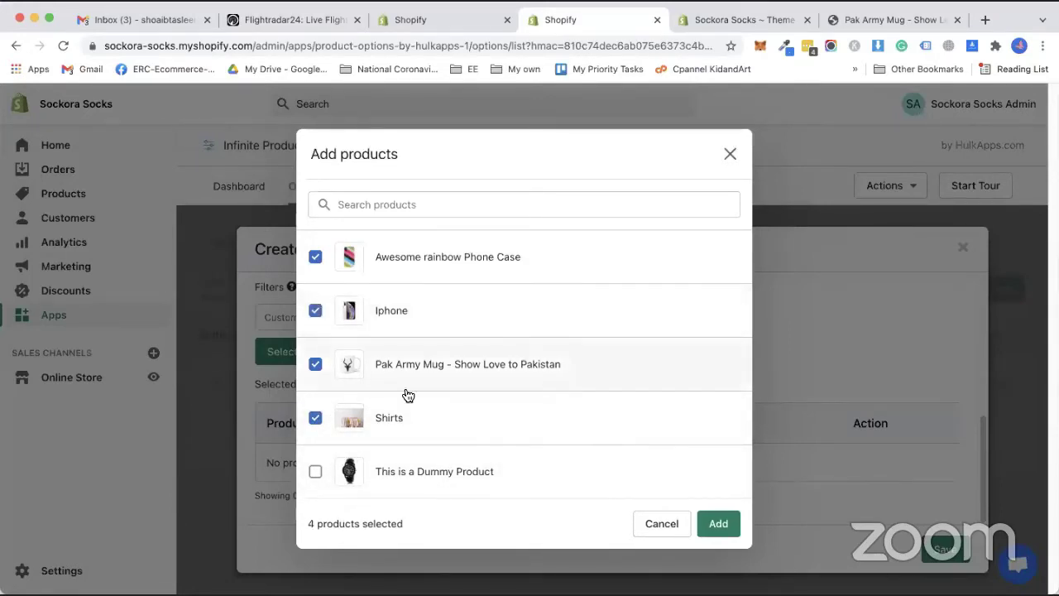
click(718, 525)
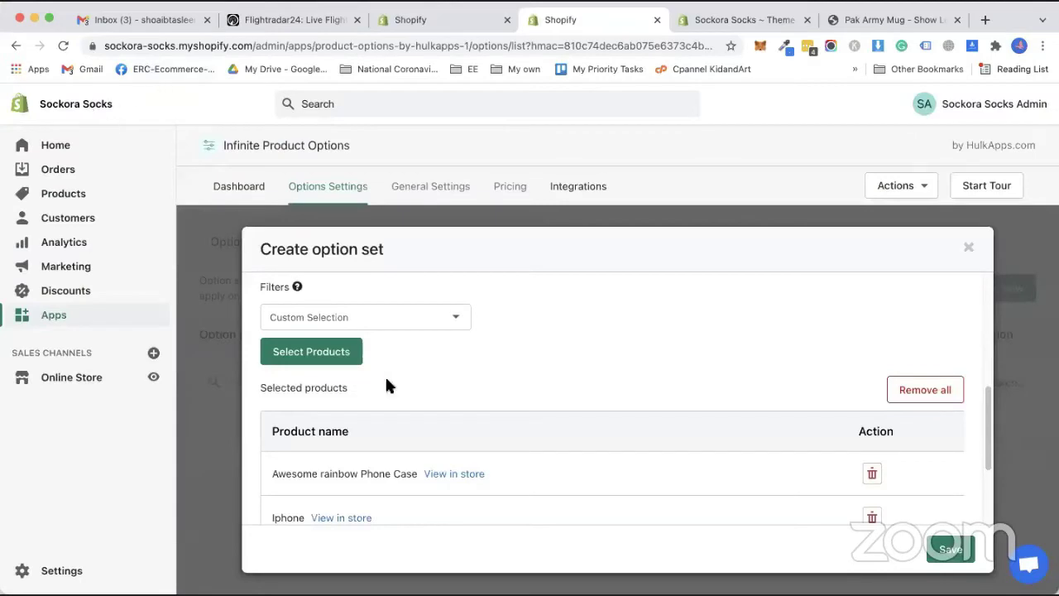
Review the 'One image and Color' option set form and save it.
scroll(385, 430, down, 4)
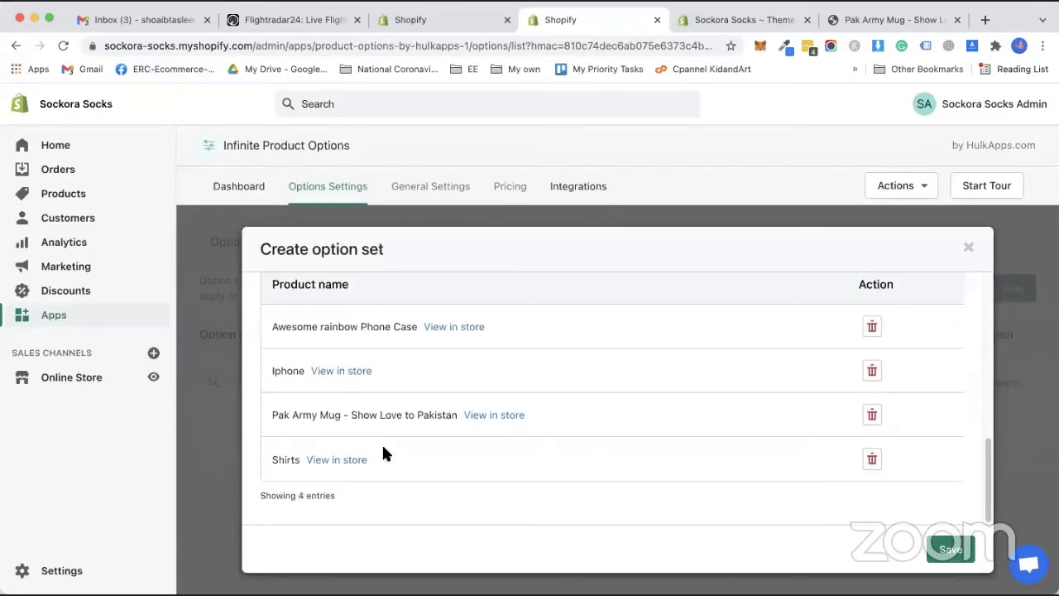
scroll(371, 454, up, 5)
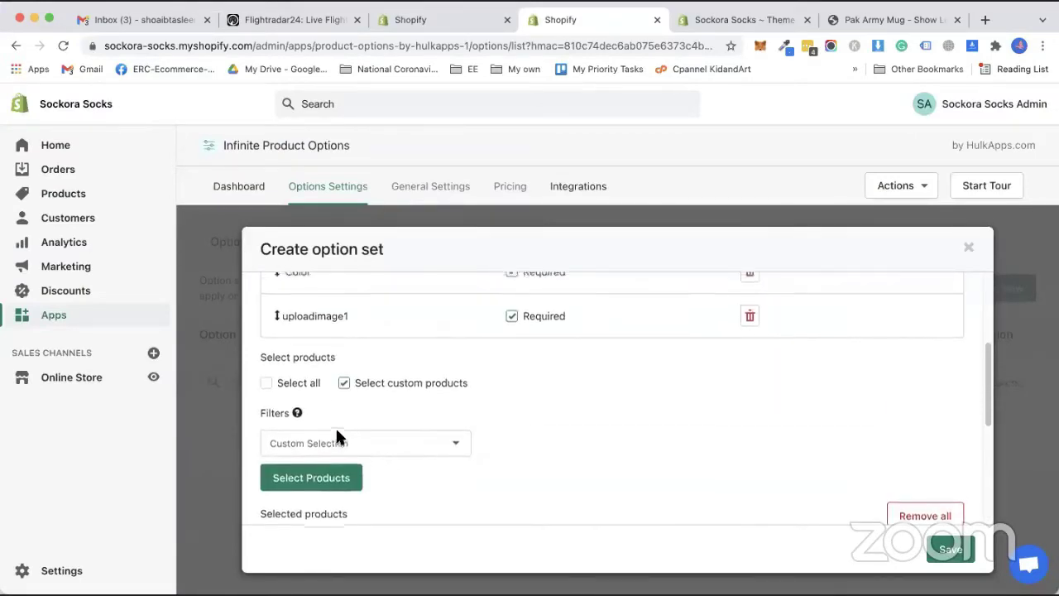
scroll(318, 389, up, 2)
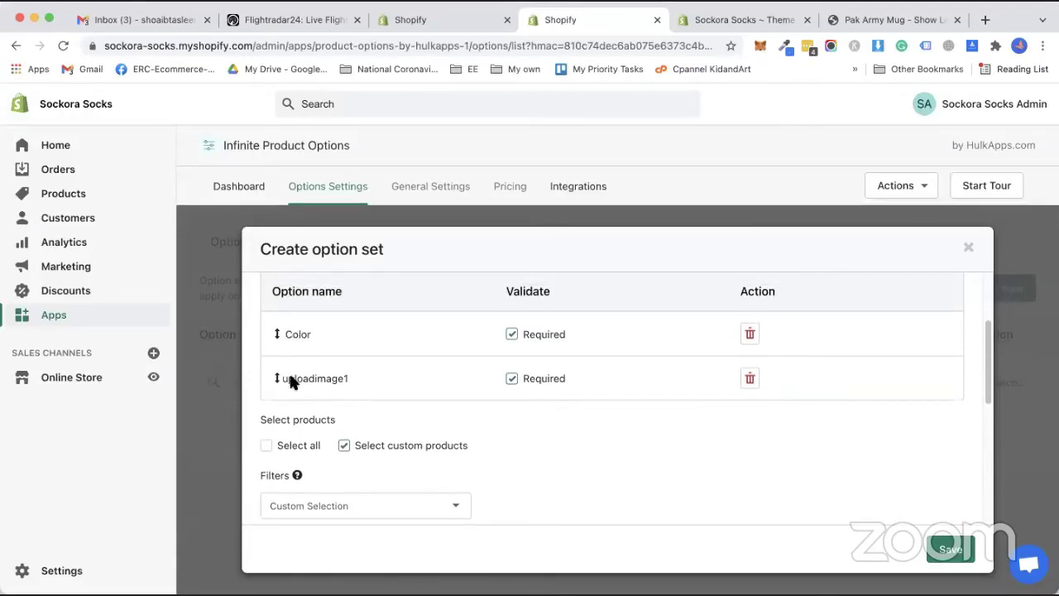
click(938, 546)
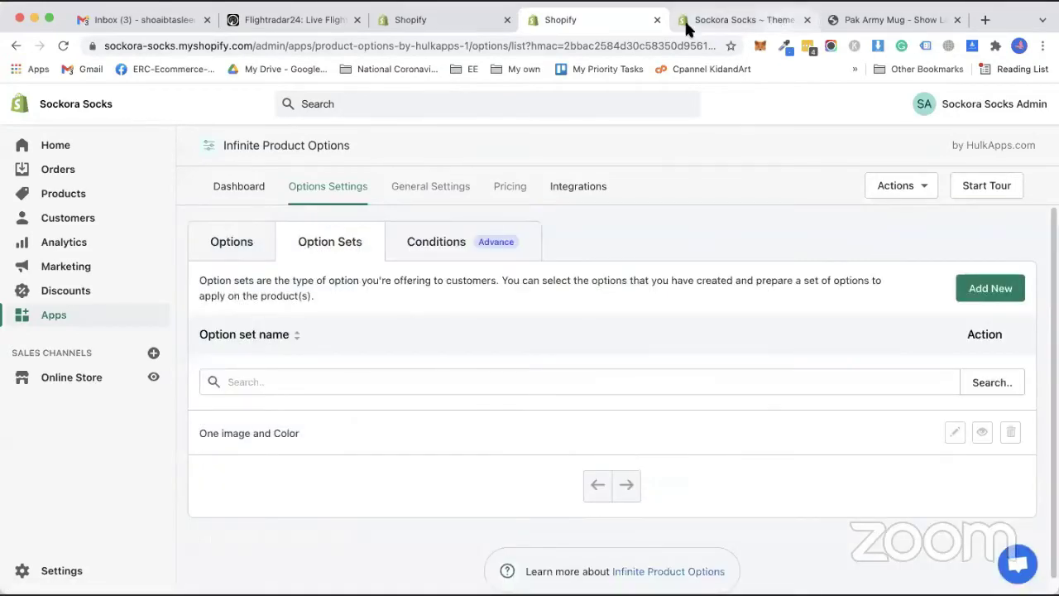
Close the Pak Army Mug storefront tab and open a new Chrome Incognito window.
click(693, 25)
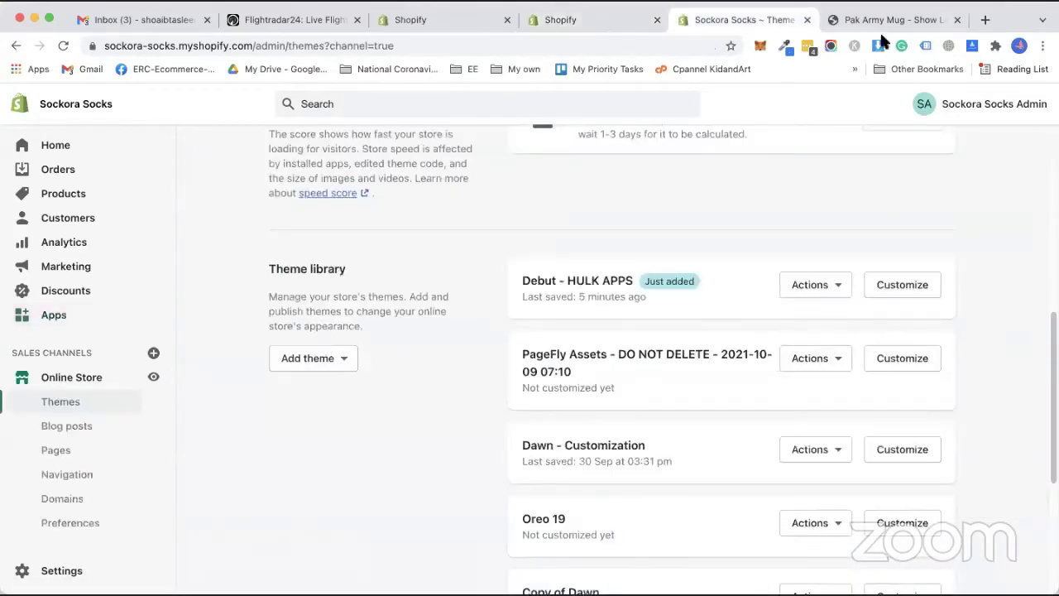
click(915, 23)
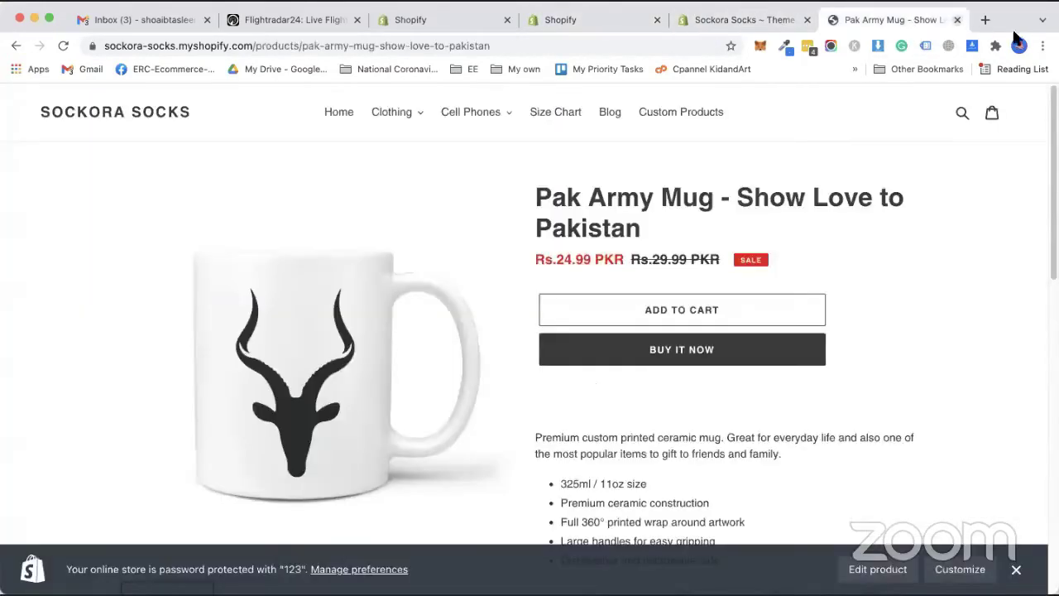
key(super+w)
click(1043, 45)
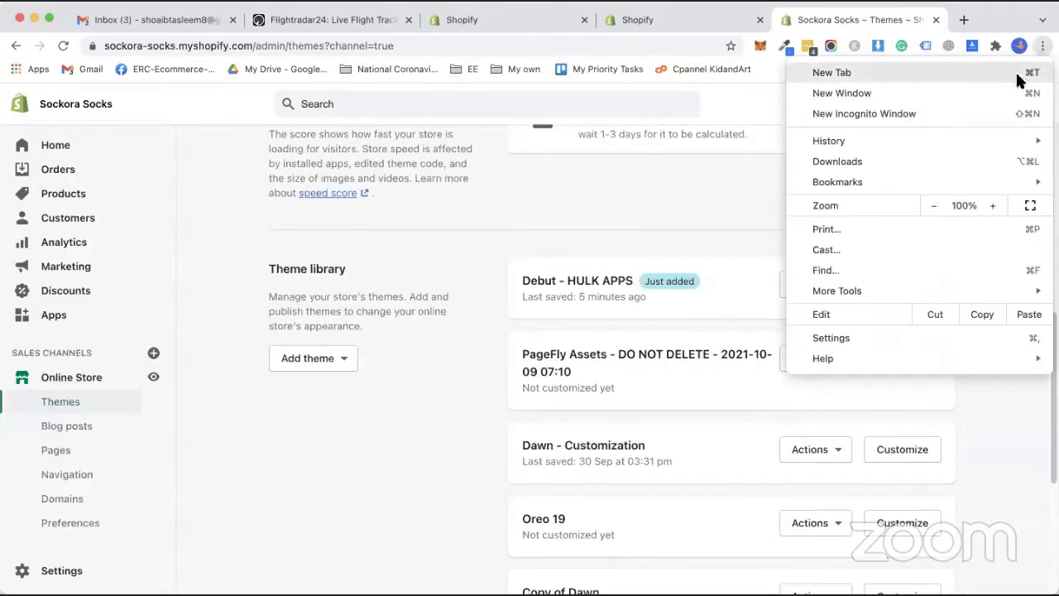
click(666, 482)
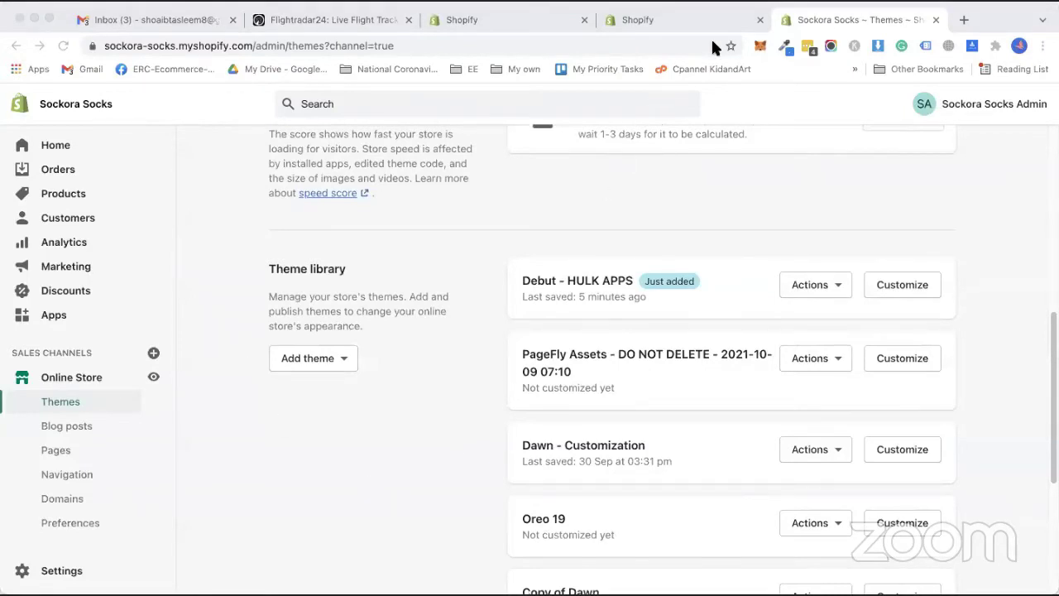
key(super+shift+n)
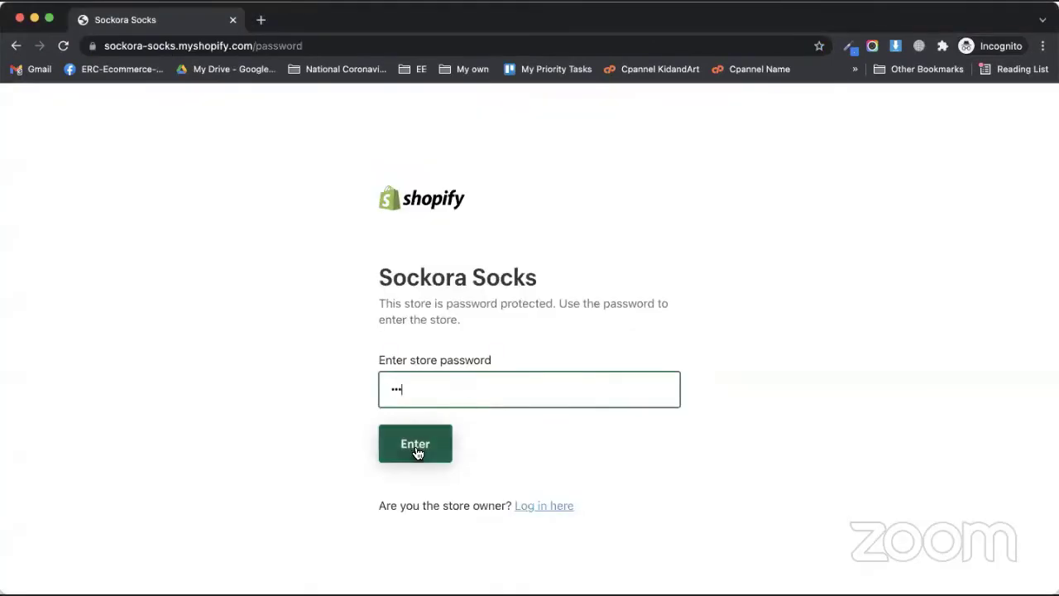
Unlock the storefront with the store password and view the rainbow phone case in Custom Products.
click(417, 444)
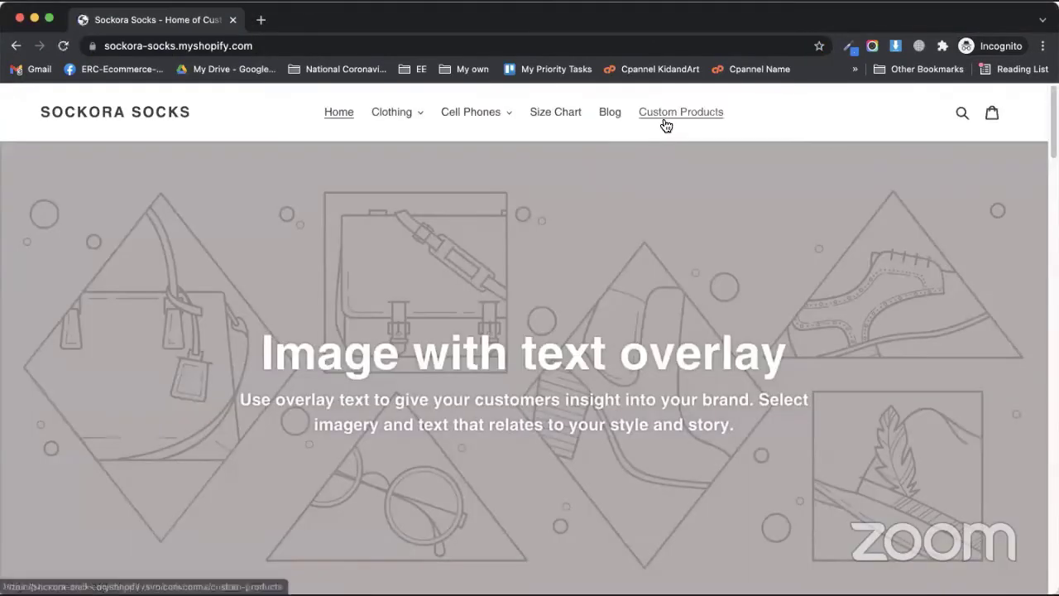
click(666, 124)
click(213, 414)
scroll(232, 110, down, 2)
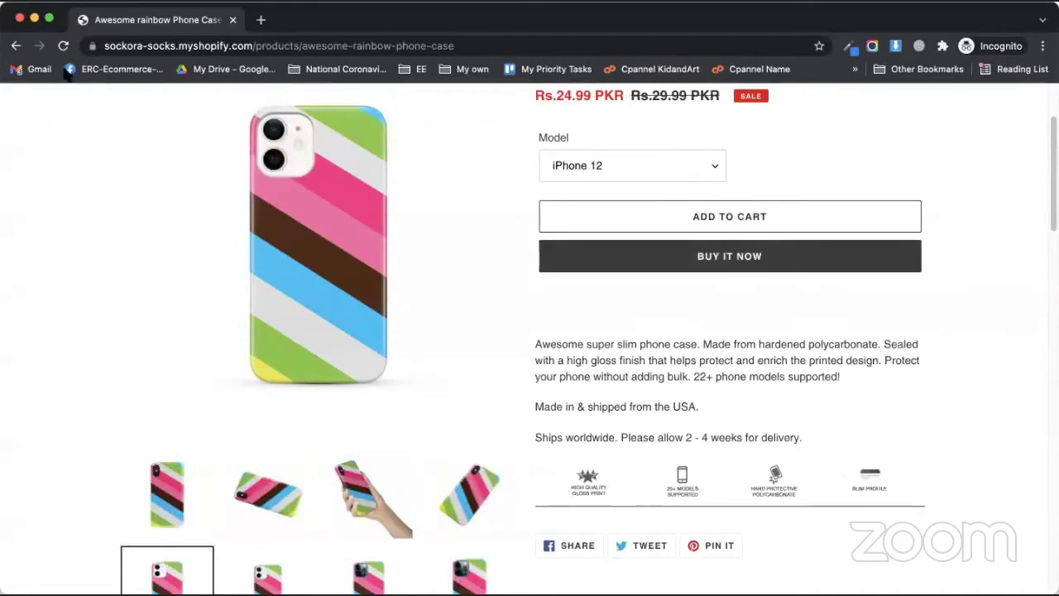
Reload the product page, re-enter the store password, then return to the admin Themes window.
click(63, 46)
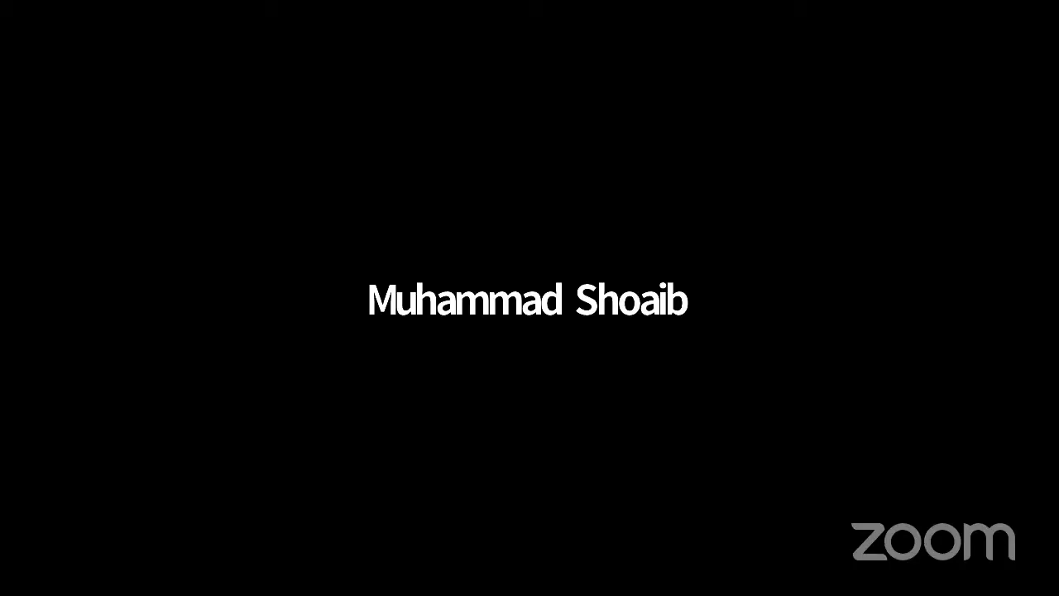
text(abc)
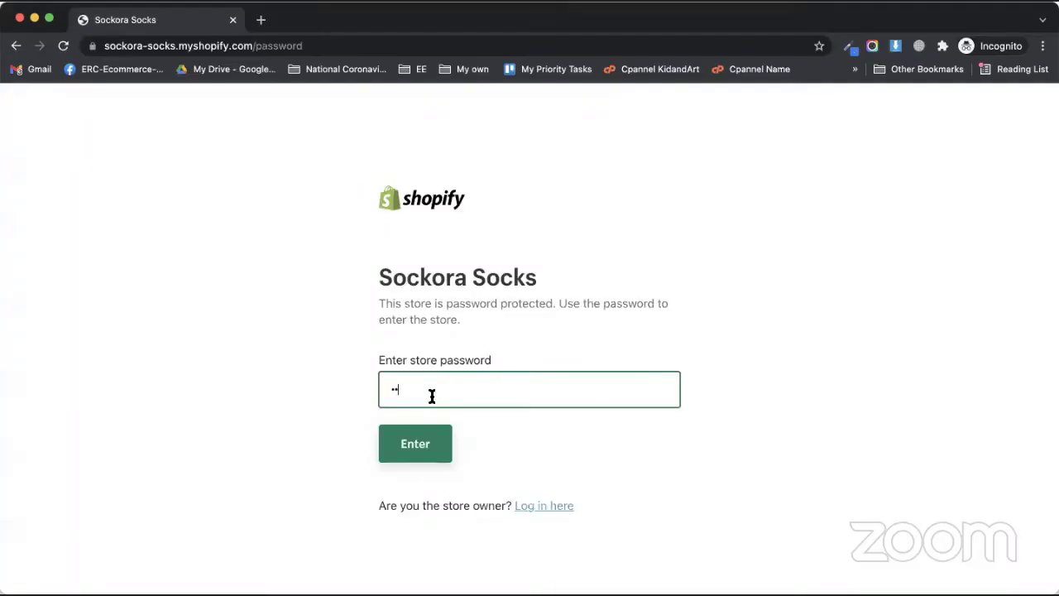
click(386, 442)
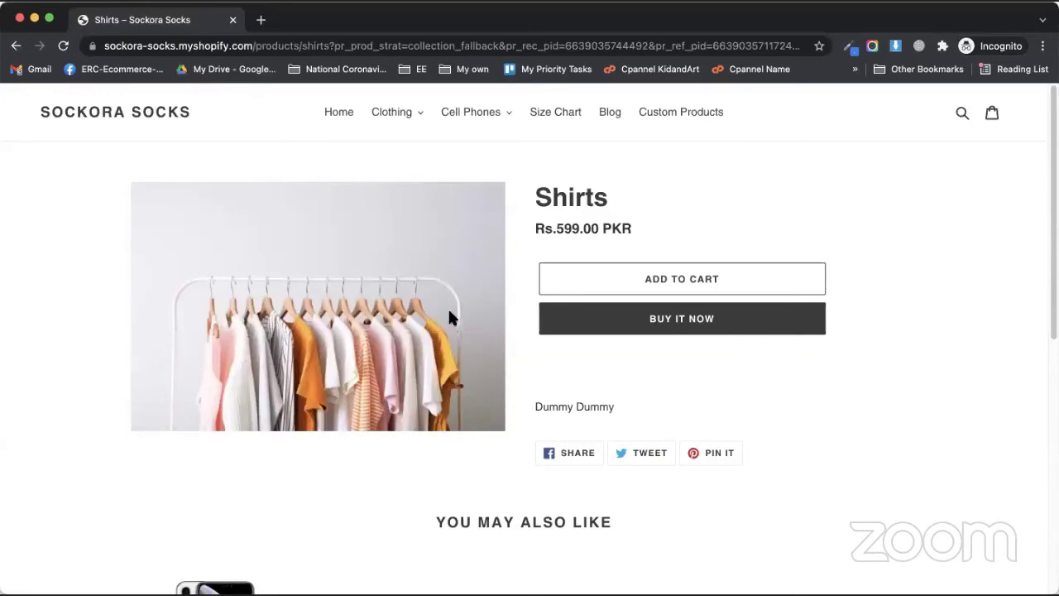
key(super+grave)
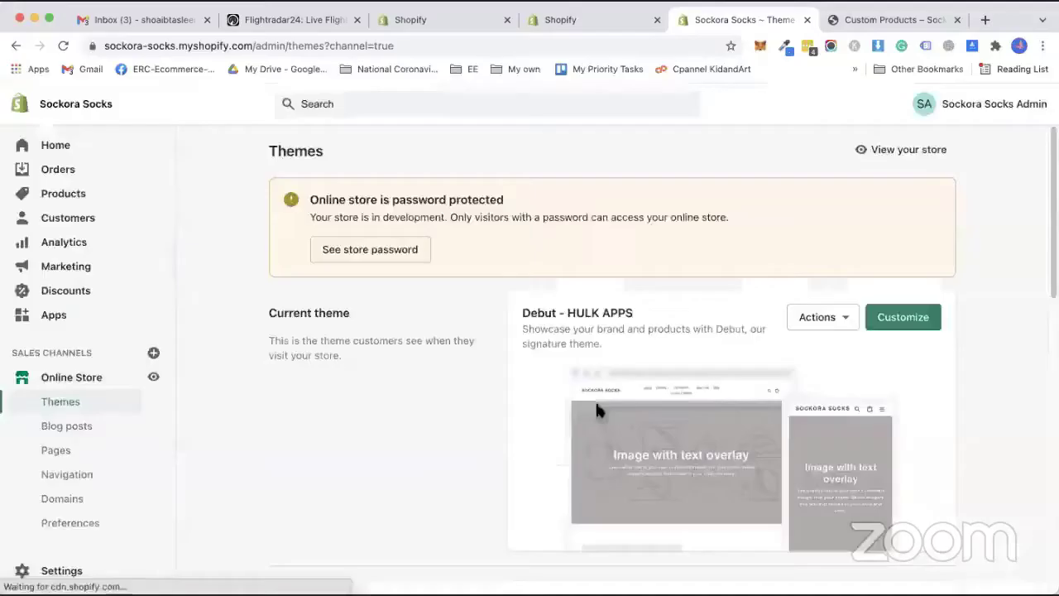
Launch a storefront preview of the Oreo 19 theme from the theme library.
scroll(488, 323, down, 1)
scroll(504, 356, down, 10)
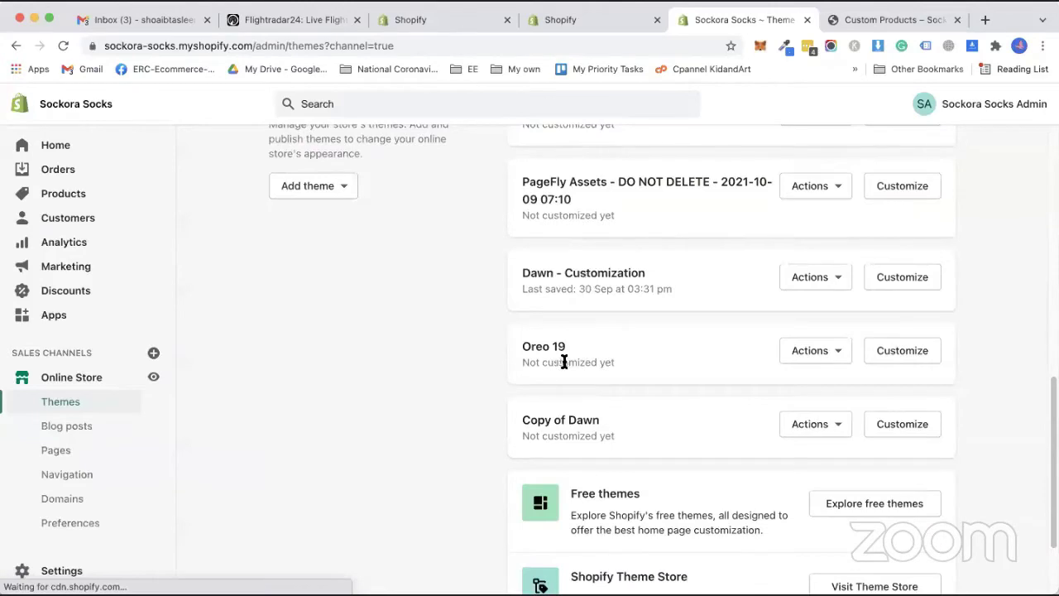
click(831, 356)
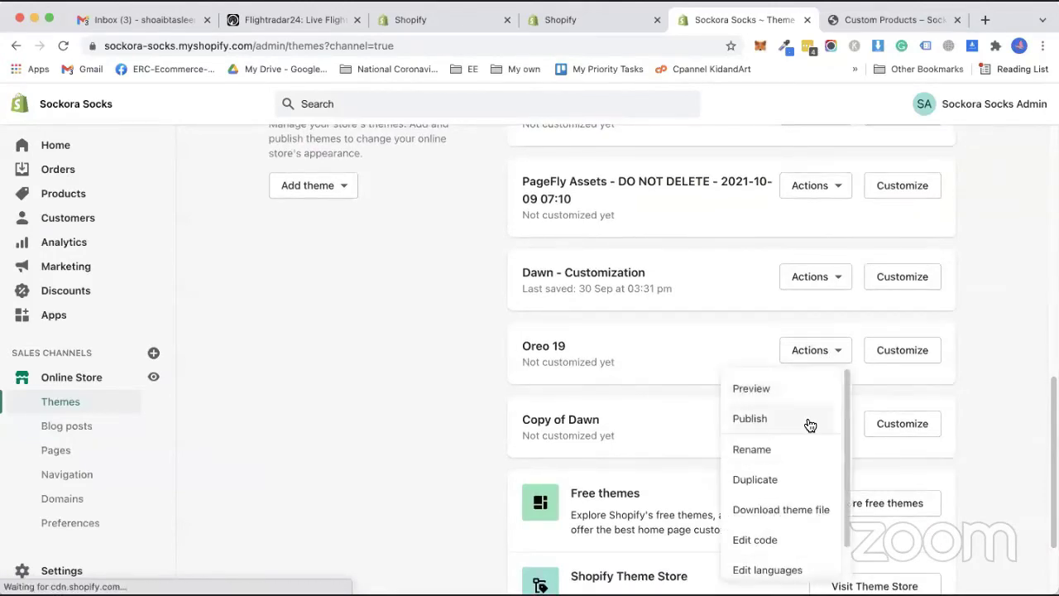
click(794, 400)
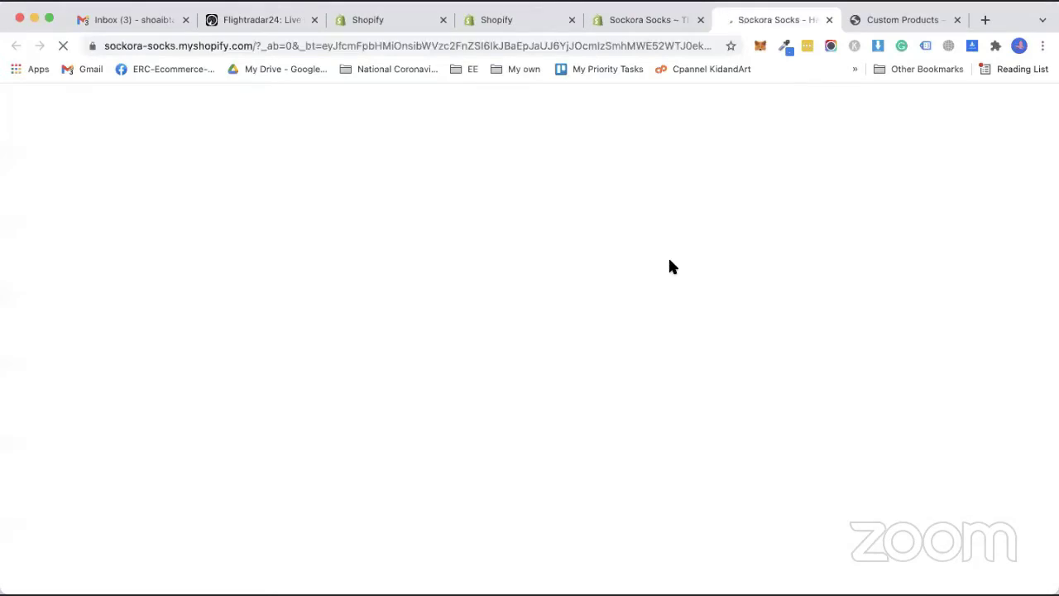
click(957, 20)
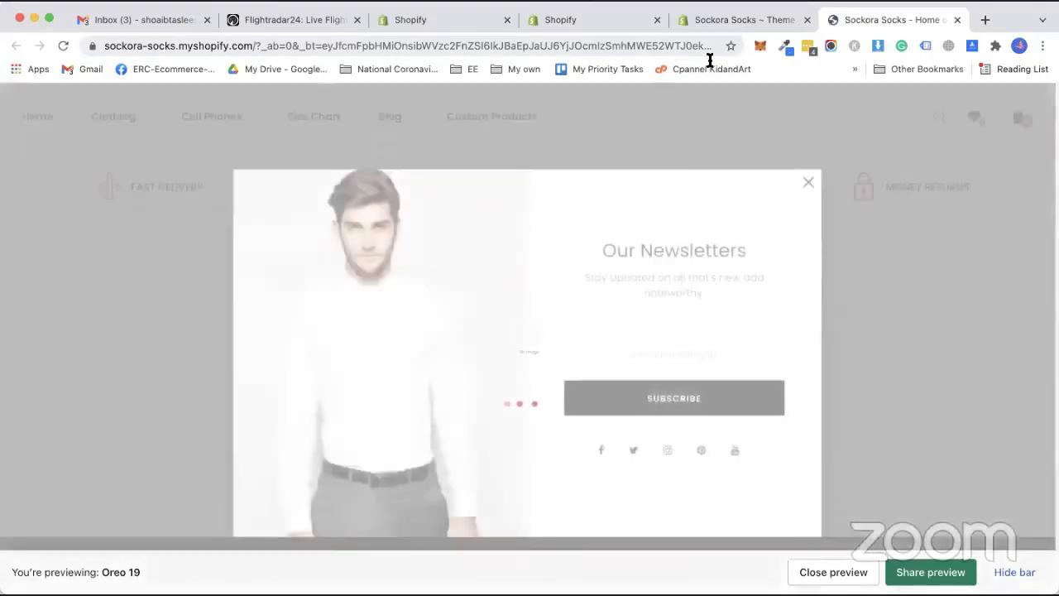
In the preview, open the Pak Army Mug from Custom Products, then return to the admin Themes list.
click(808, 182)
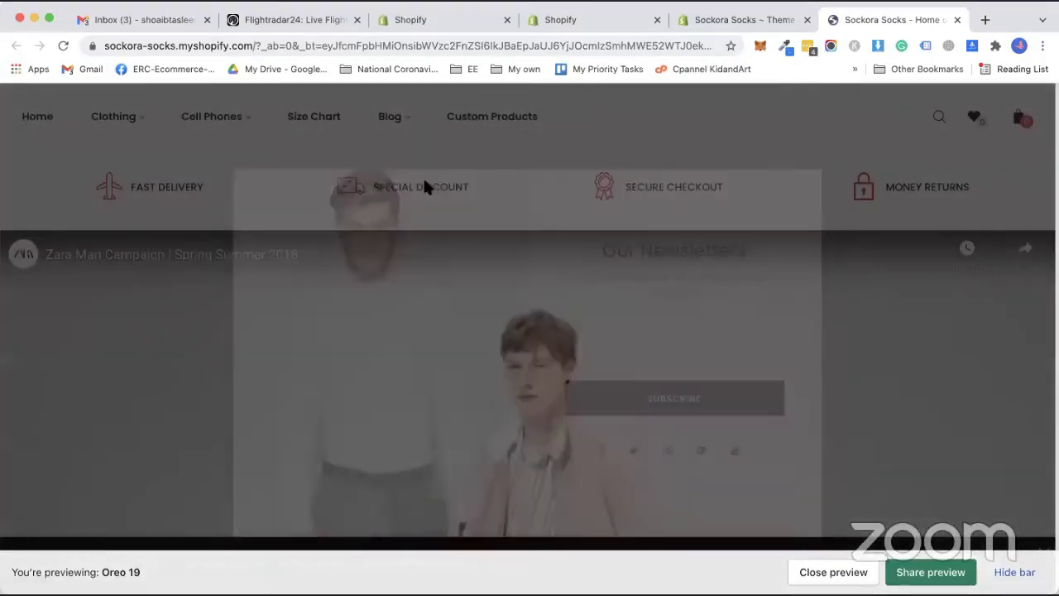
click(512, 121)
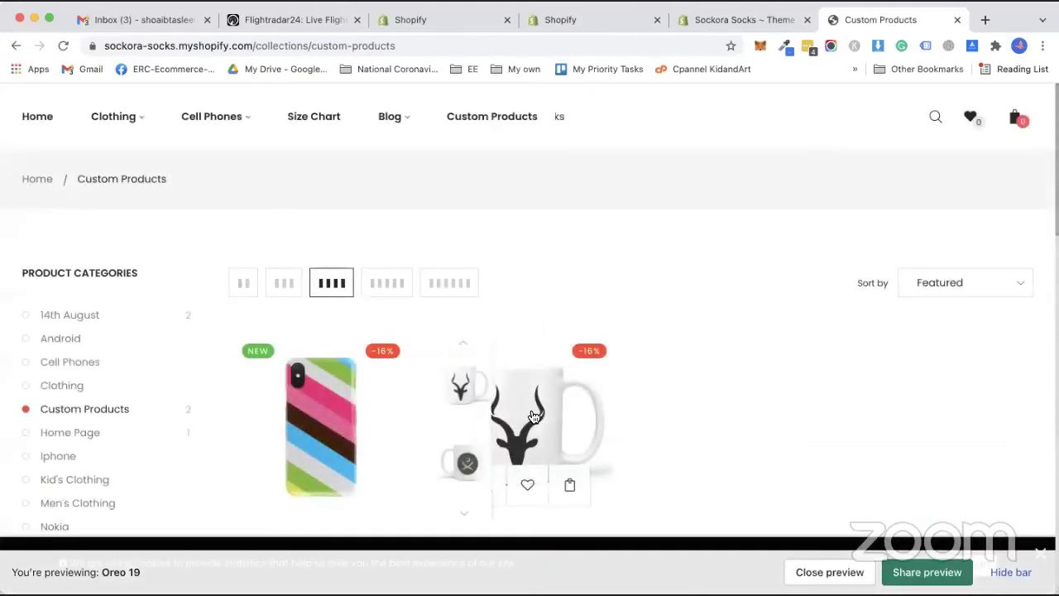
click(534, 416)
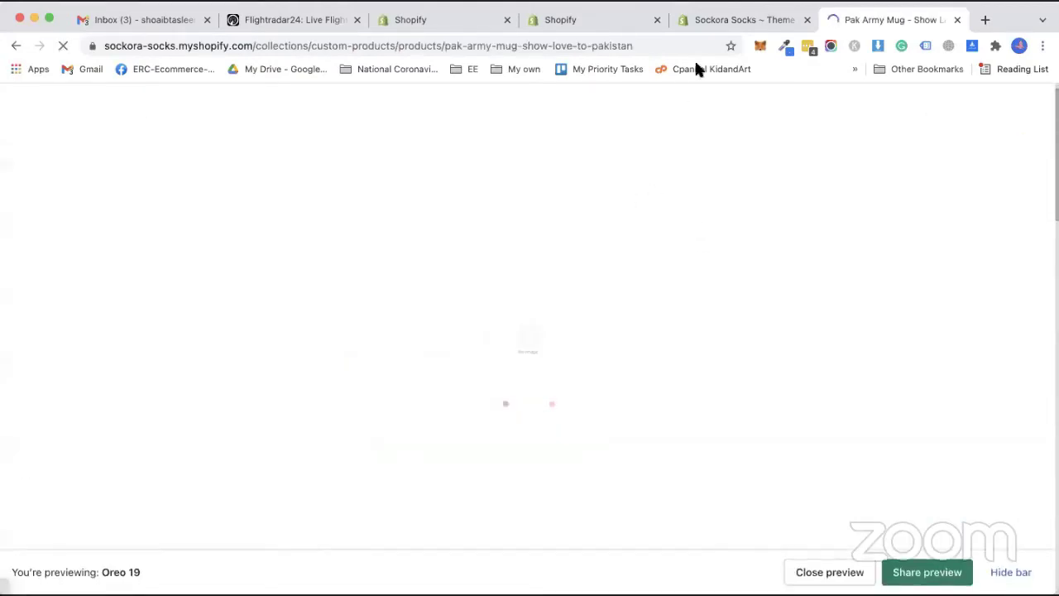
click(741, 20)
click(512, 403)
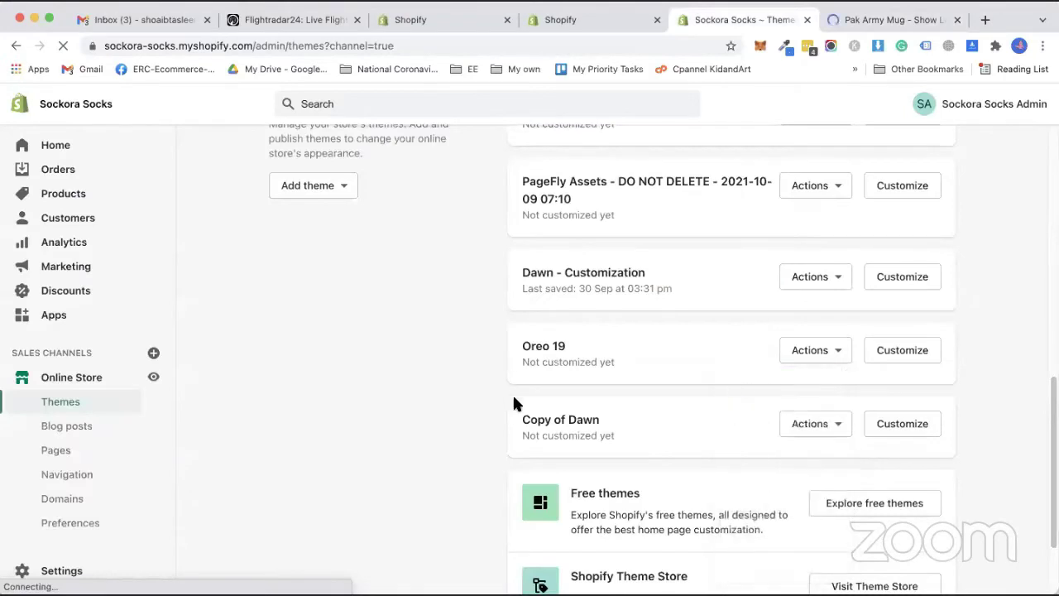
Open Infinite Product Options from the installed apps and bring up its installation choices.
scroll(629, 381, down, 1)
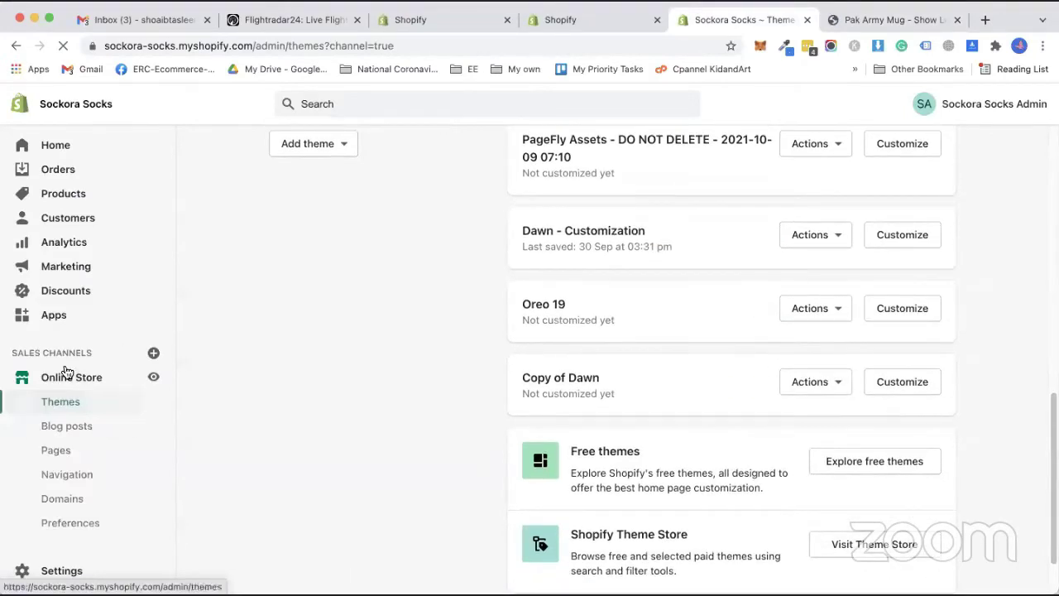
click(45, 317)
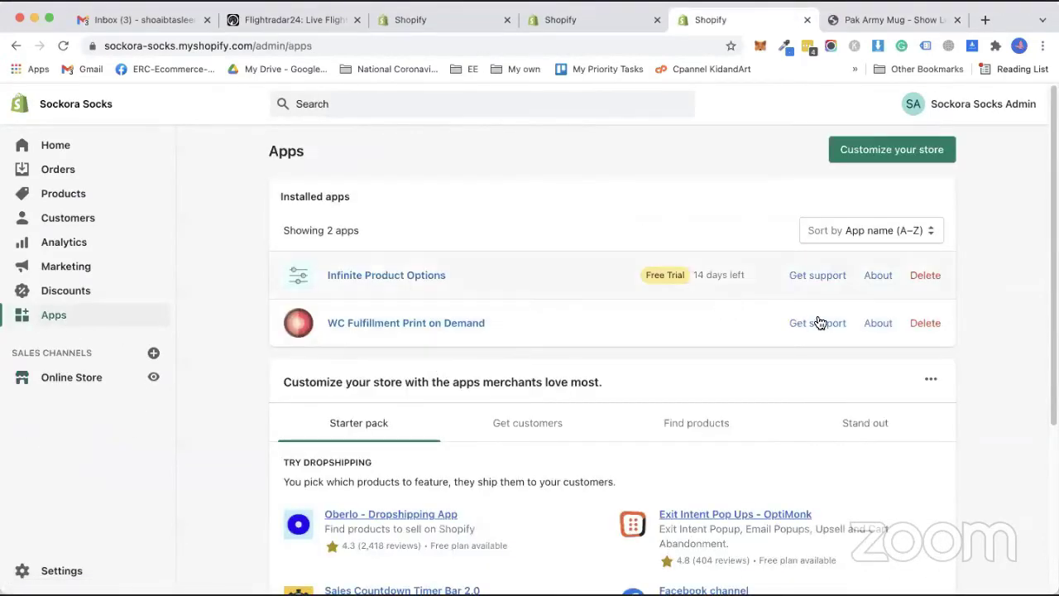
click(425, 278)
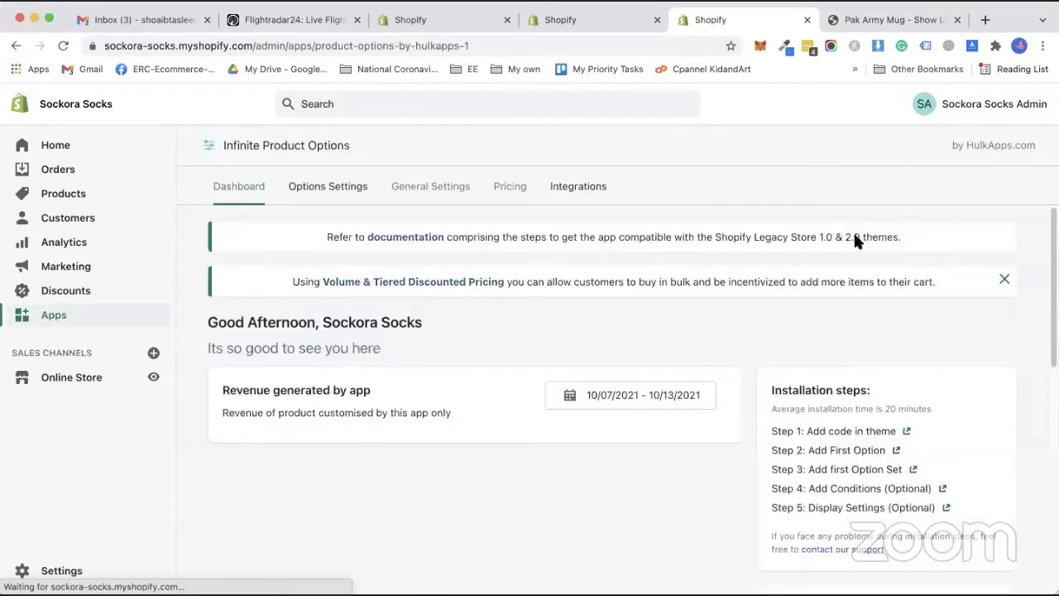
click(919, 190)
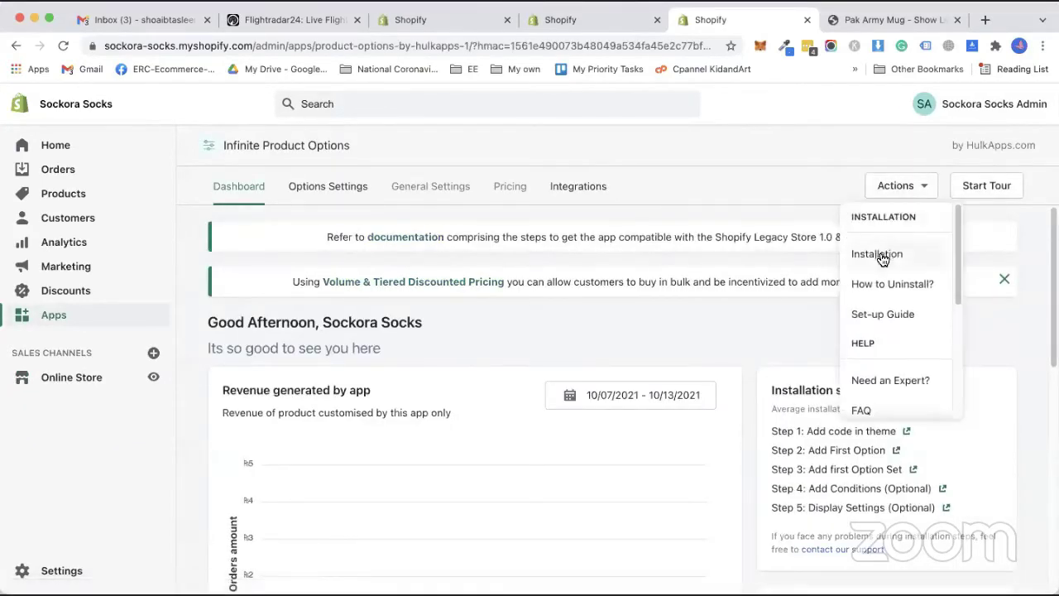
click(880, 251)
Automatically install the app into the Oreo 19 theme, then view the Pak Army Mug preview.
scroll(439, 430, down, 1)
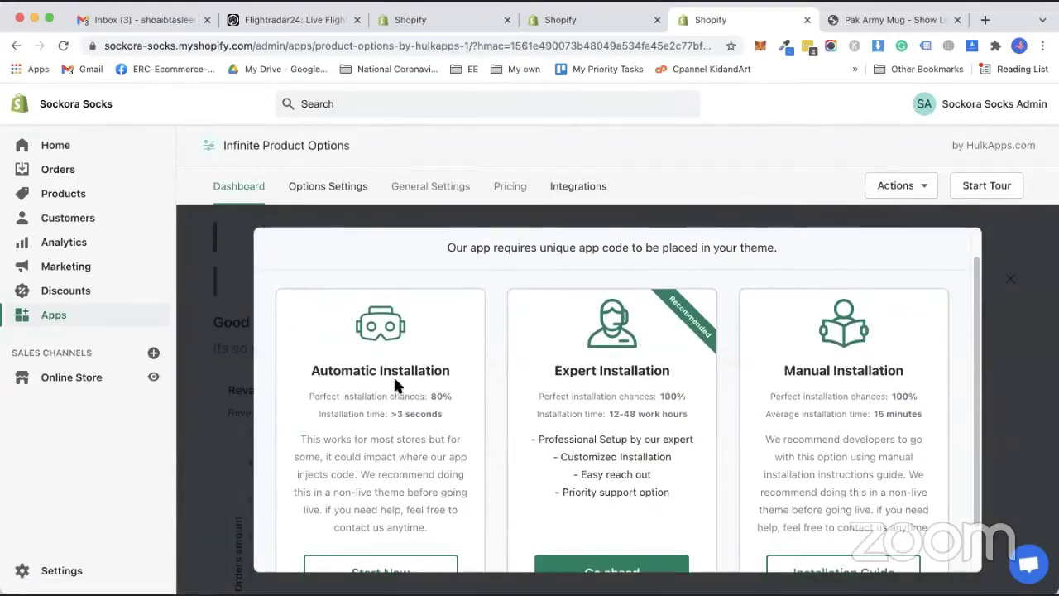
scroll(382, 414, down, 2)
click(380, 520)
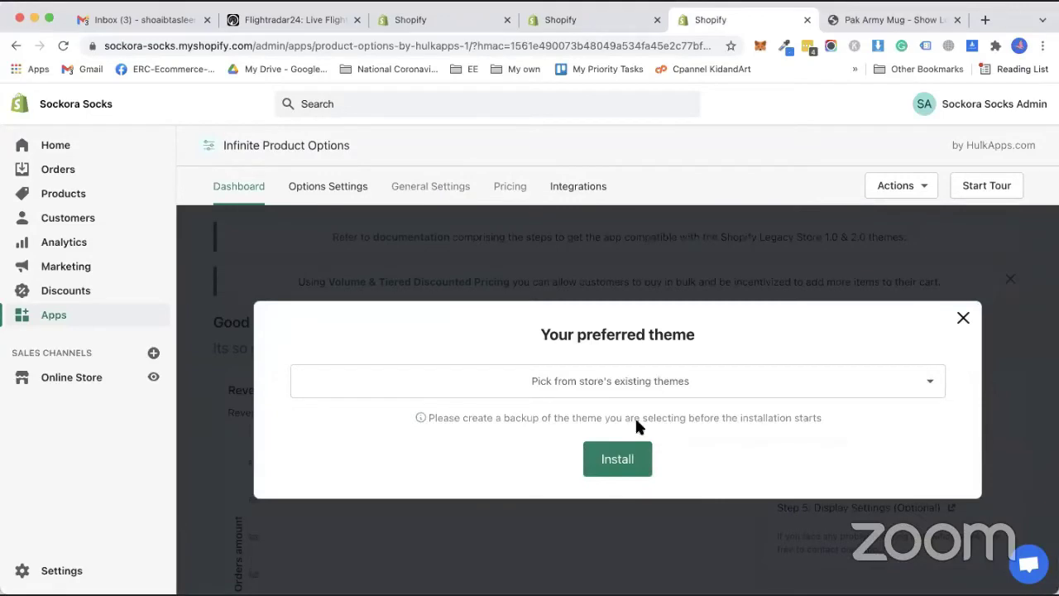
click(650, 389)
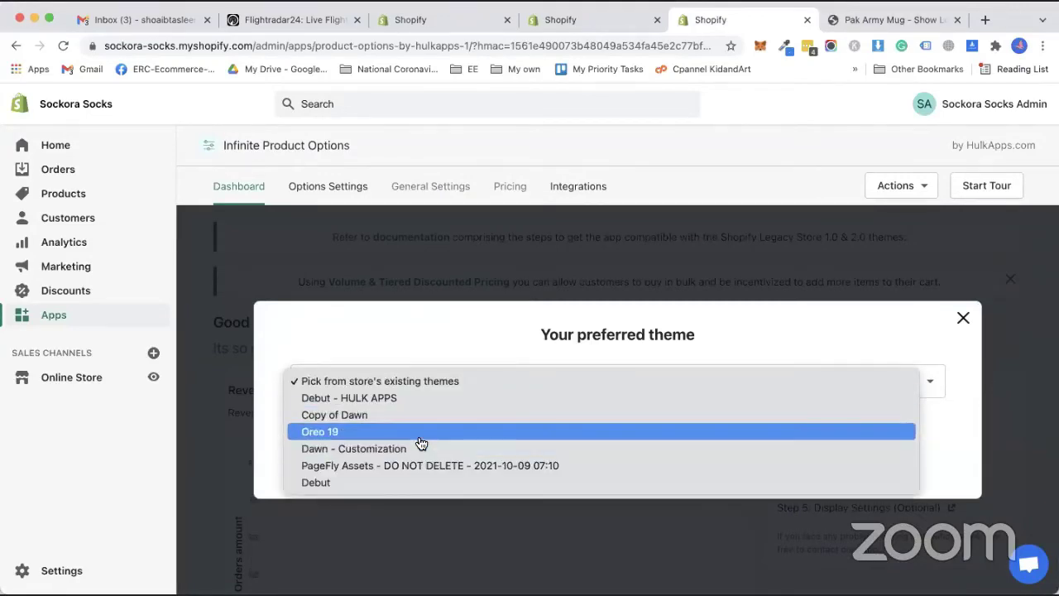
click(422, 433)
click(619, 461)
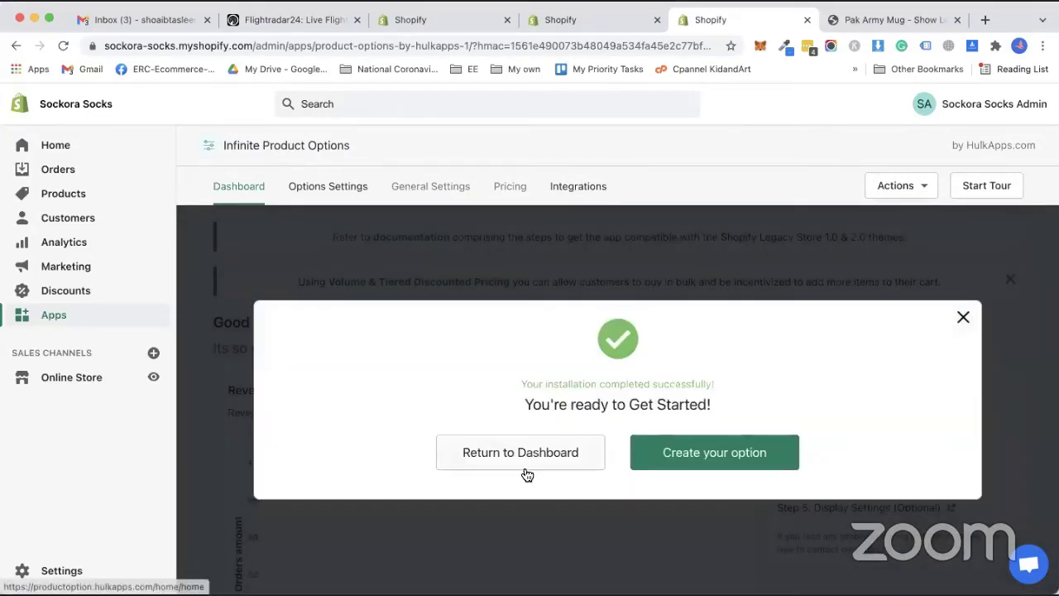
click(858, 22)
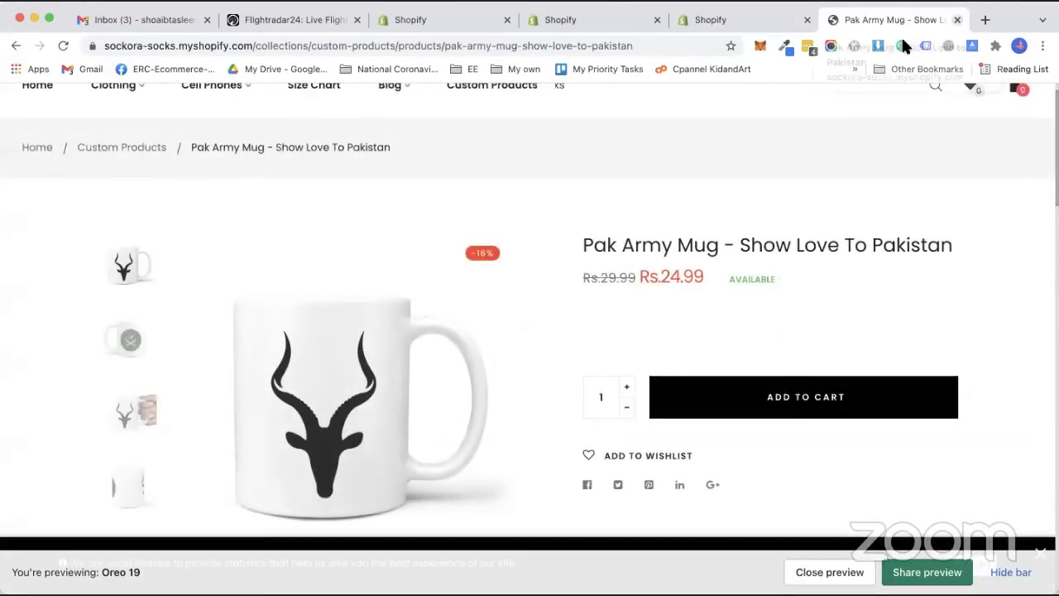
Publish Oreo 19 as the live theme replacing Debut - HULK APPS, then close the app tab.
click(958, 20)
click(626, 20)
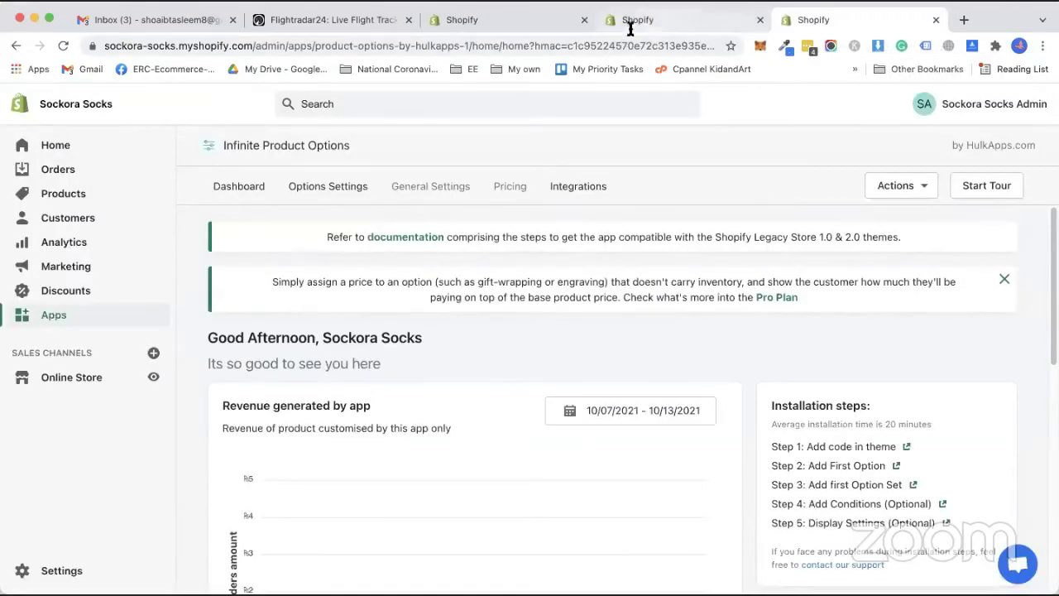
key(ctrl+shift+Tab)
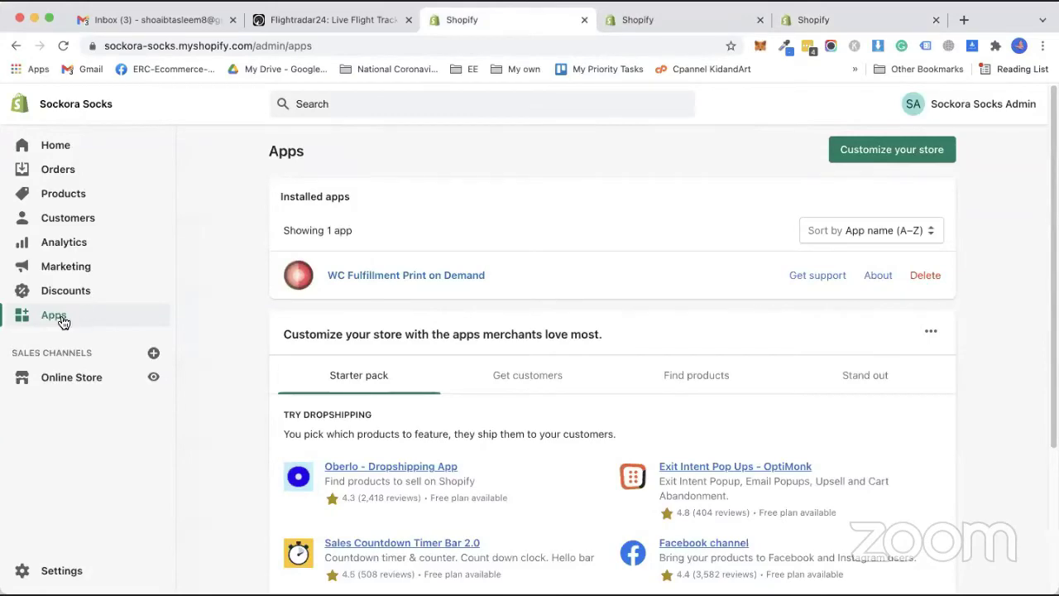
click(71, 377)
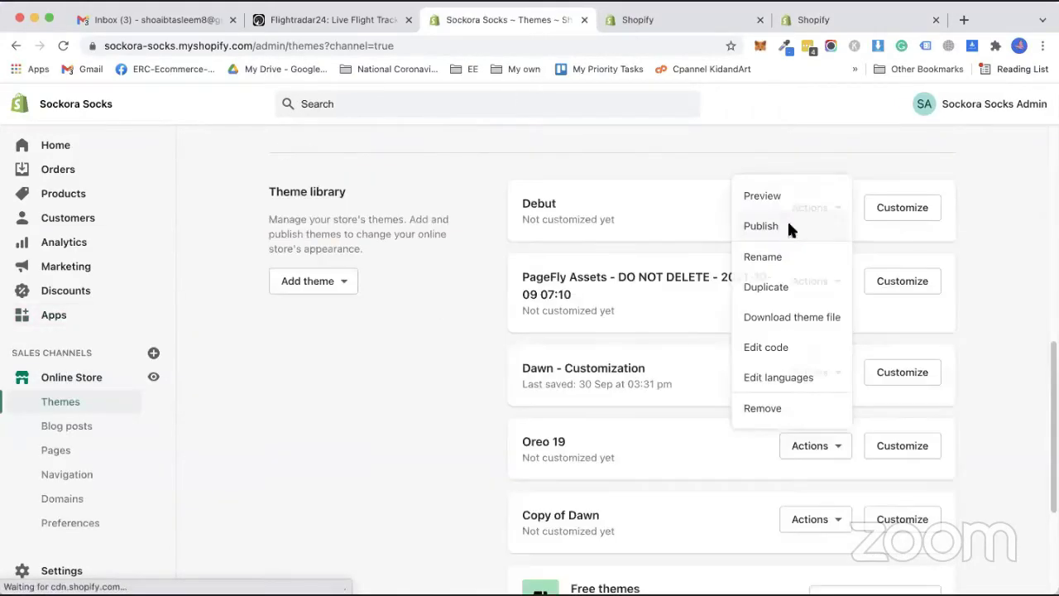
click(792, 230)
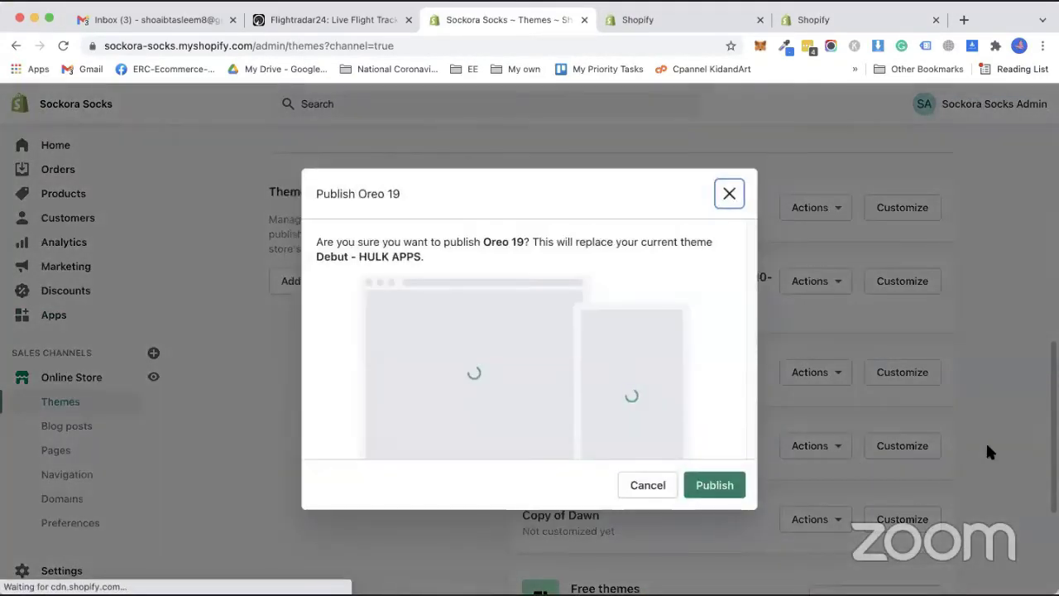
click(717, 495)
click(758, 21)
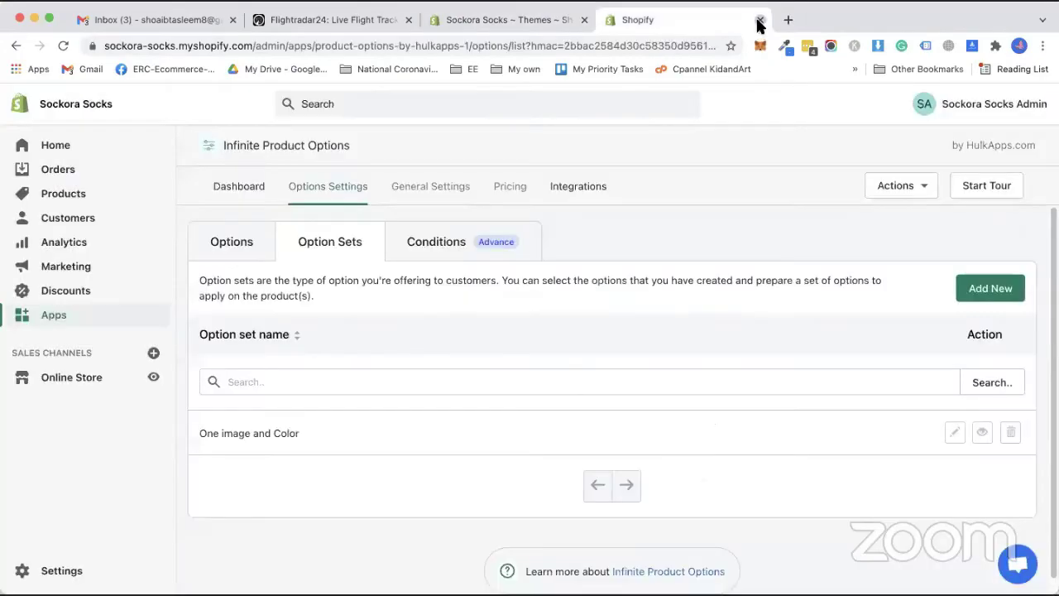
key(super+w)
View the live storefront and open a product from the Custom Products collection.
click(153, 378)
click(513, 122)
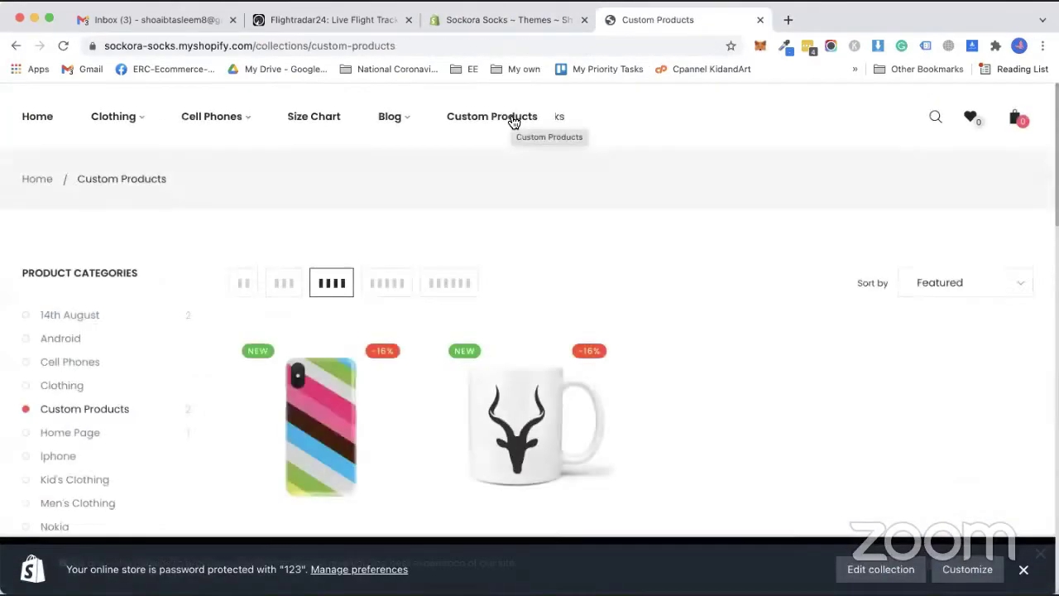
click(530, 422)
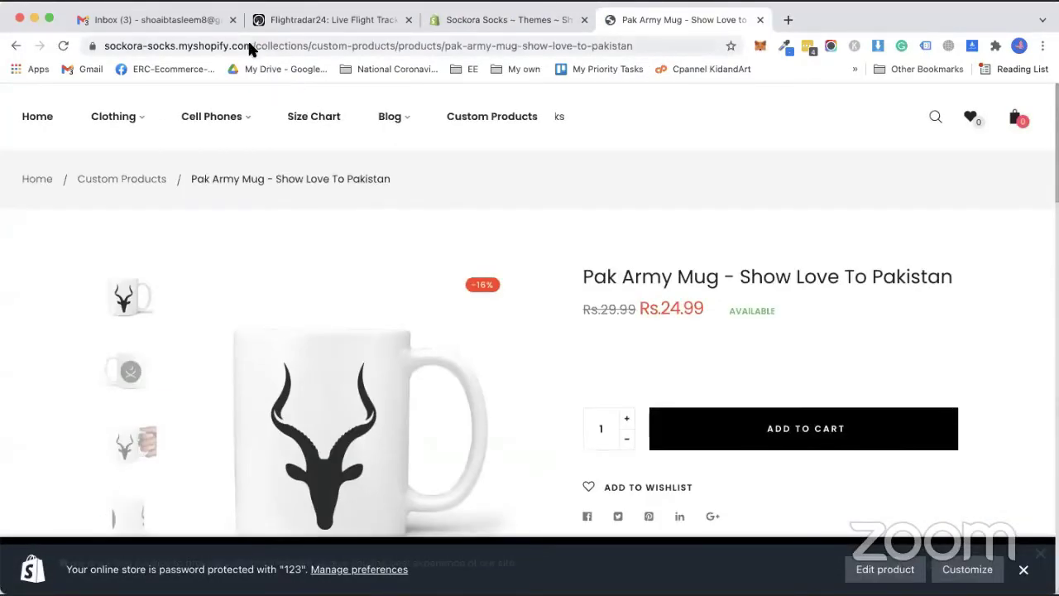
Select the store's domain in the address bar, check browser history, then return to Themes admin.
click(251, 50)
click(252, 50)
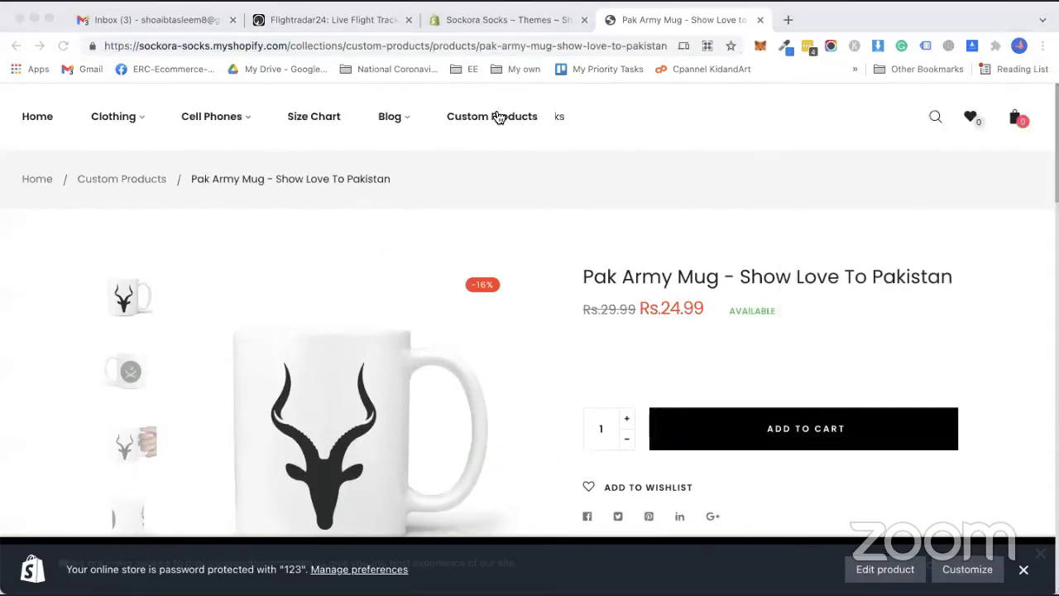
drag(103, 46, 288, 46)
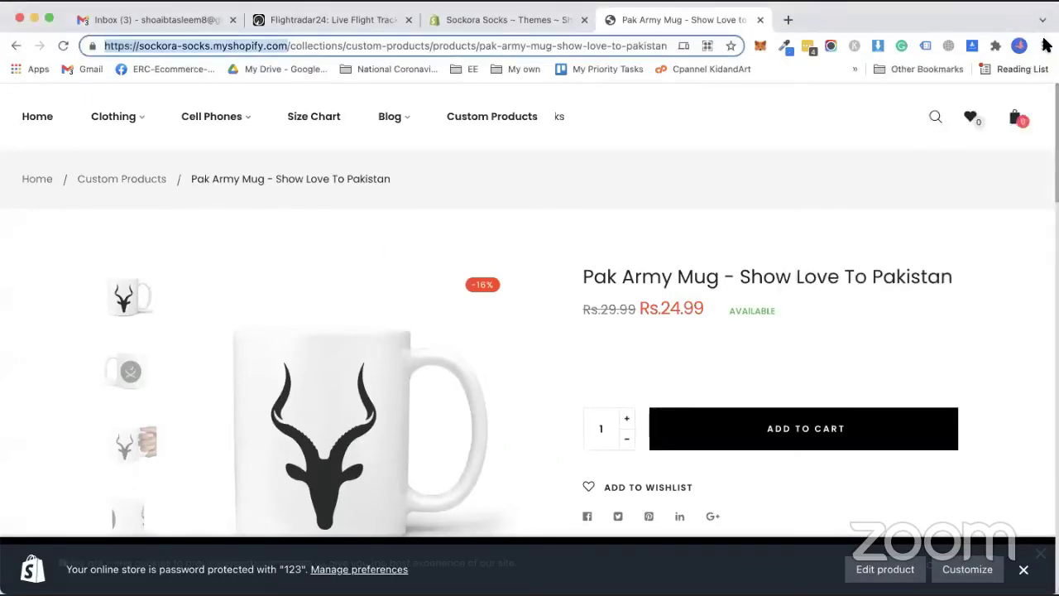
click(1043, 46)
mouse_move(875, 141)
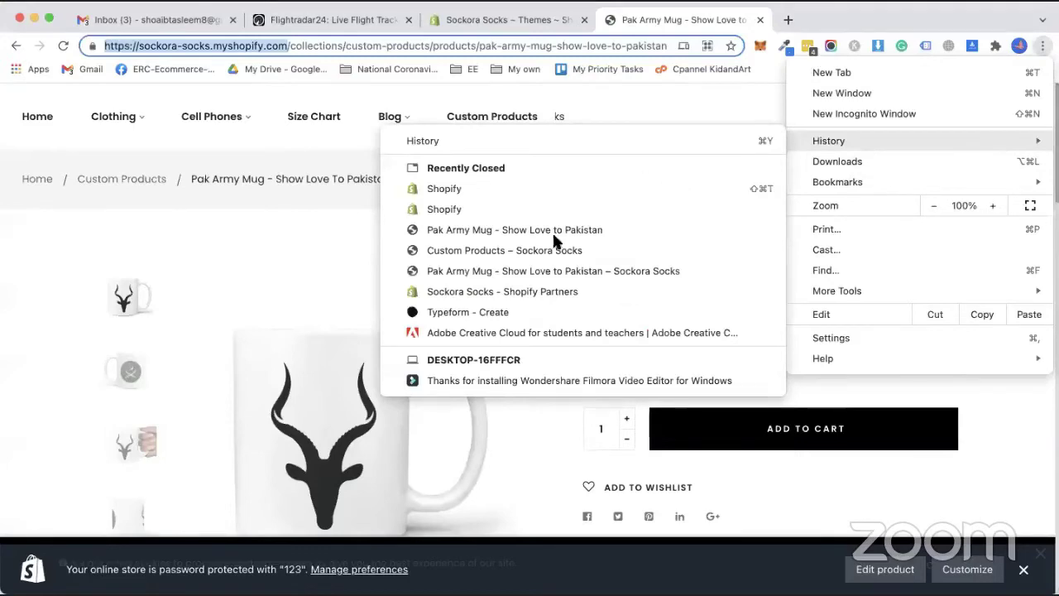
key(super+y)
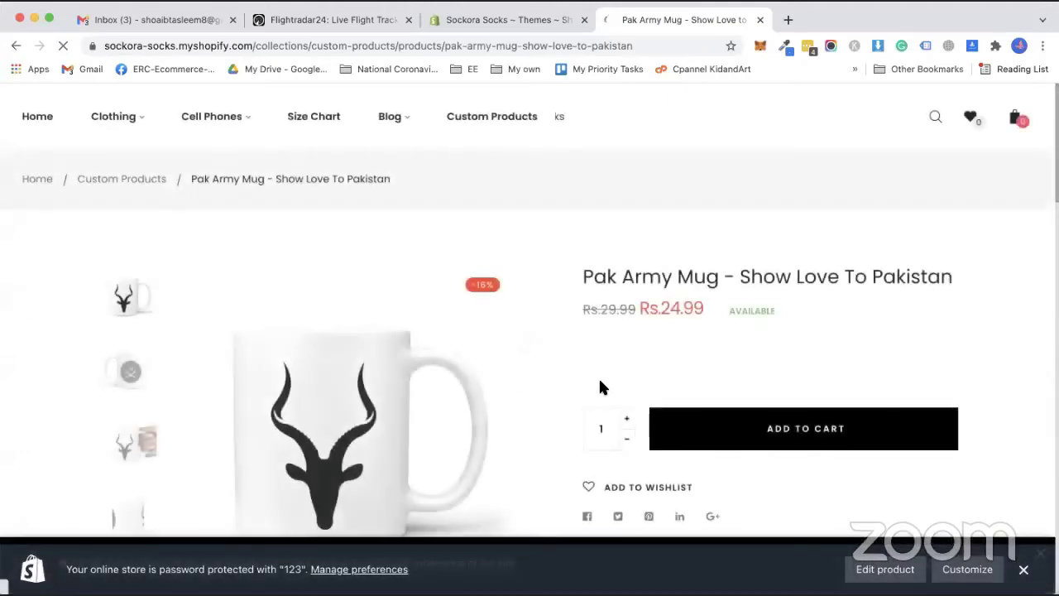
click(490, 24)
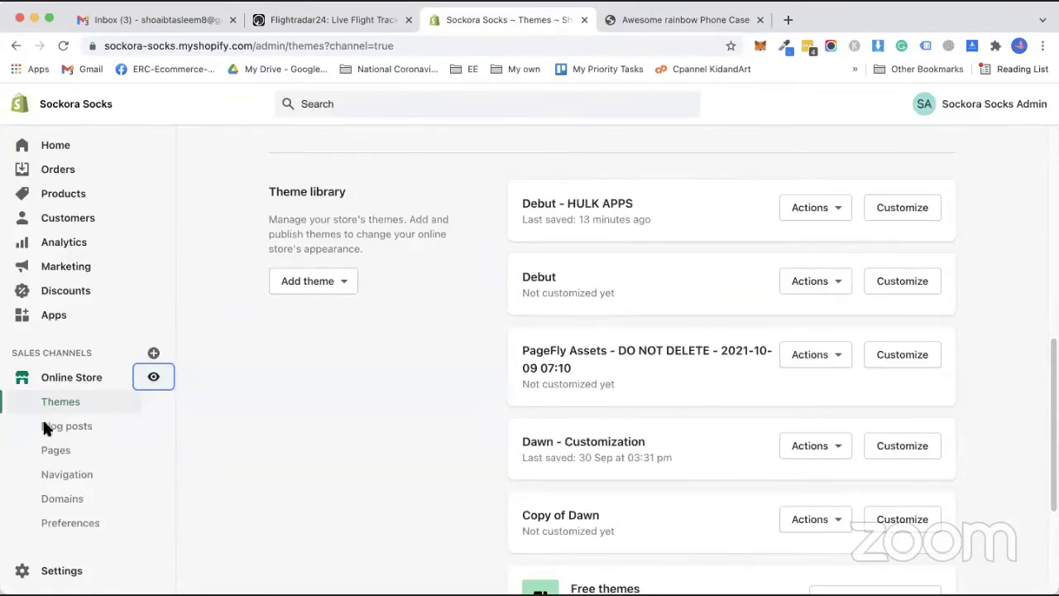
Reload Apps to confirm Infinite Product Options is installed, then duplicate the Oreo 19 theme.
click(50, 315)
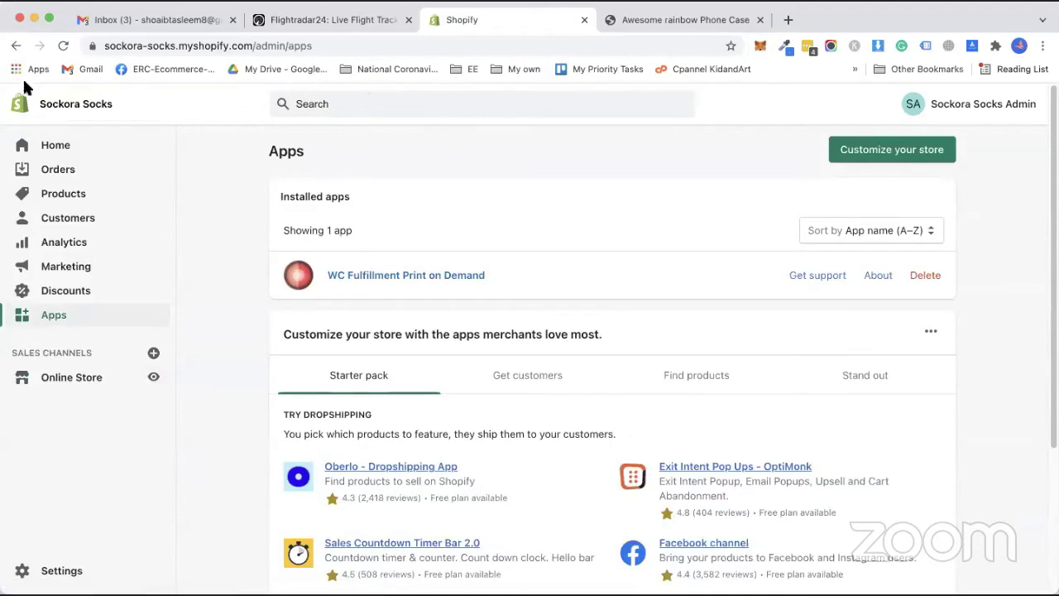
click(65, 46)
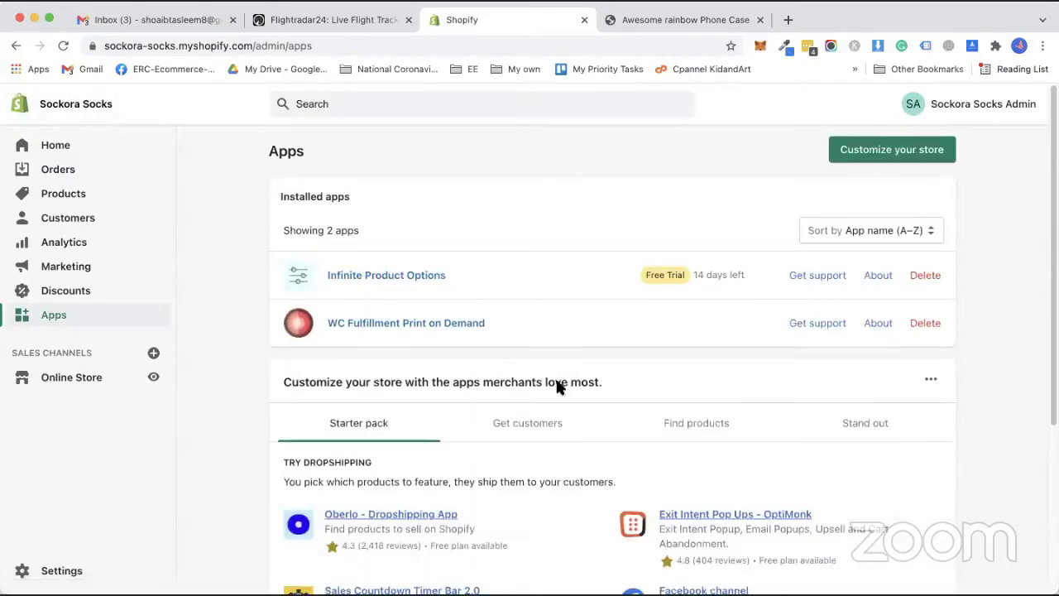
click(64, 388)
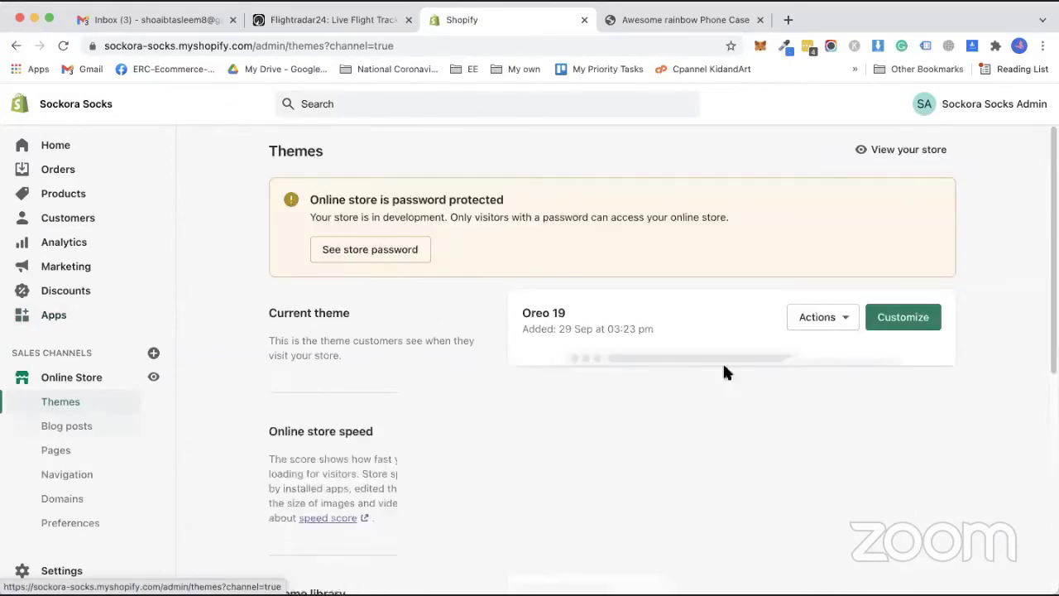
scroll(695, 302, down, 5)
scroll(818, 322, up, 5)
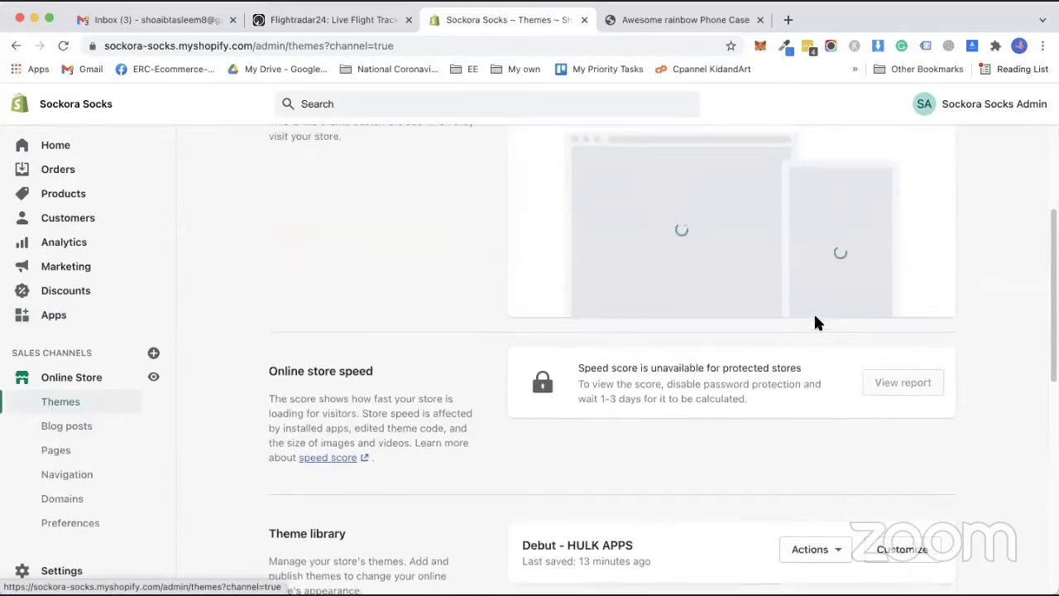
click(815, 319)
scroll(781, 377, down, 1)
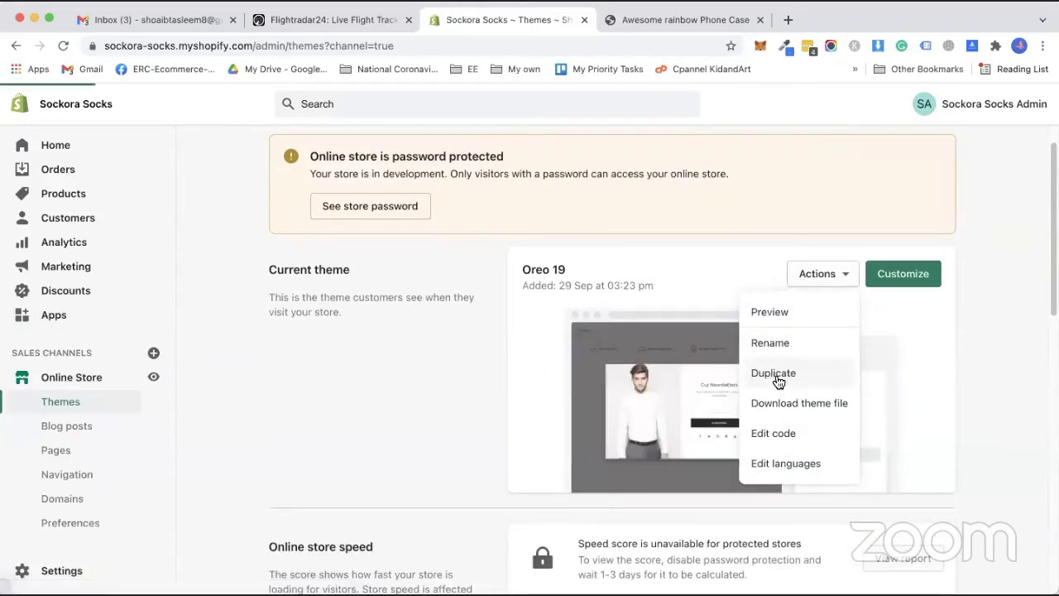
click(774, 373)
scroll(592, 389, down, 5)
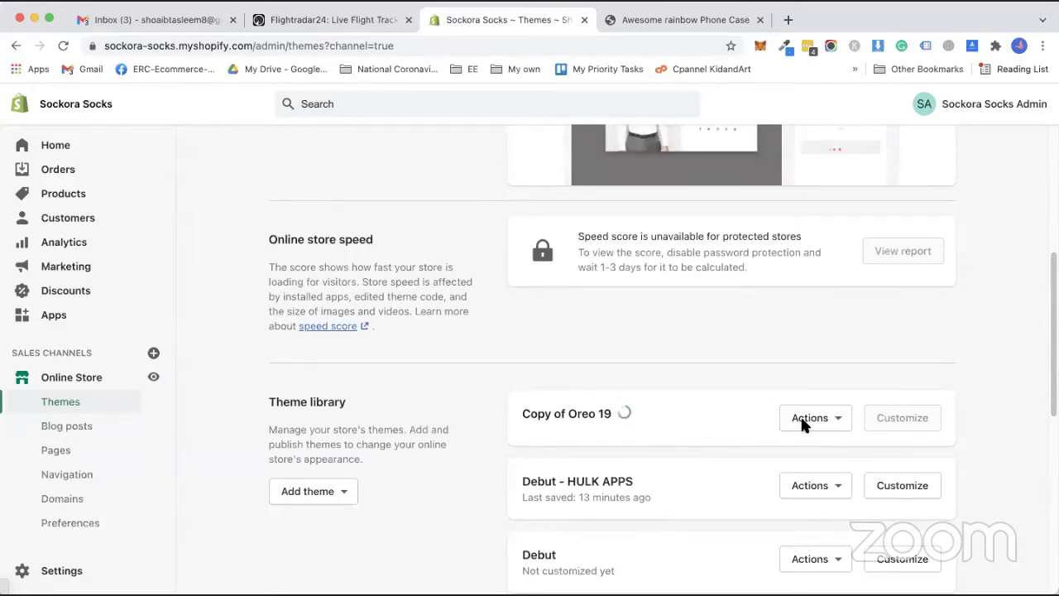
Remove the Debut - HULK APPS, Debut and PageFly Assets themes from the library.
click(839, 489)
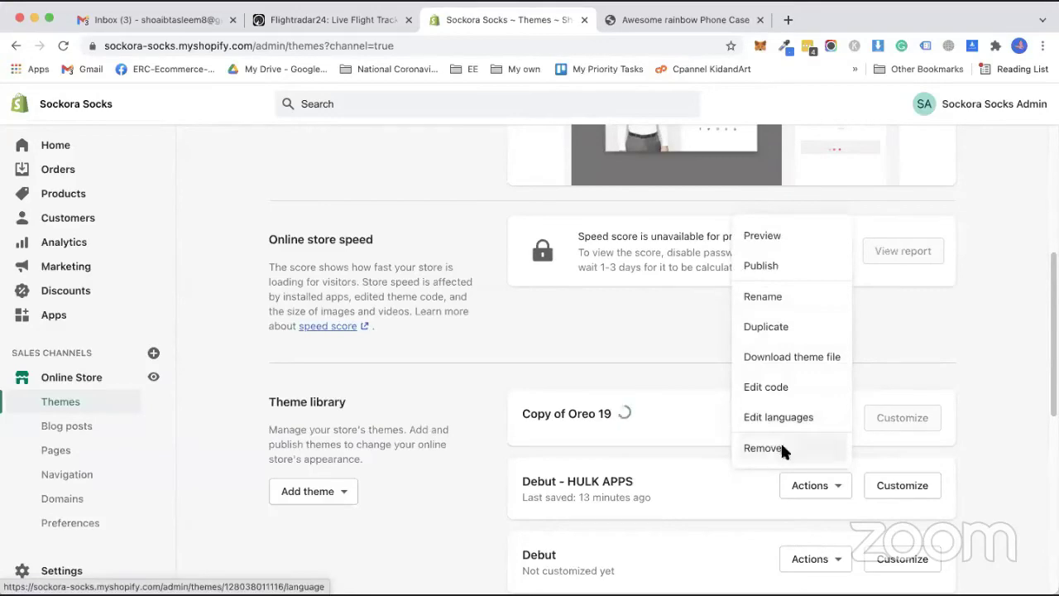
click(781, 447)
click(713, 386)
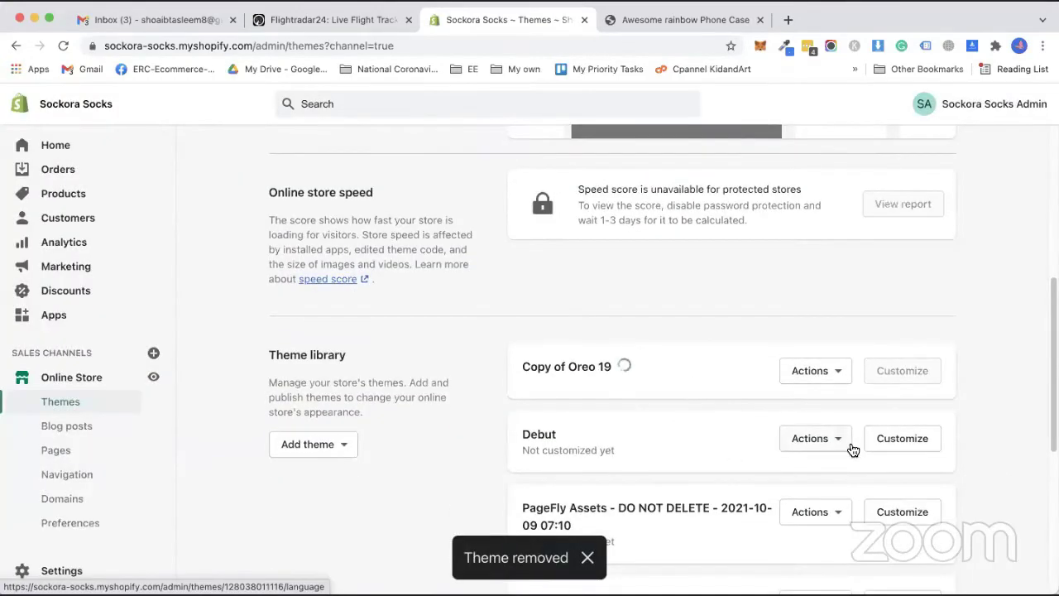
click(815, 447)
click(790, 405)
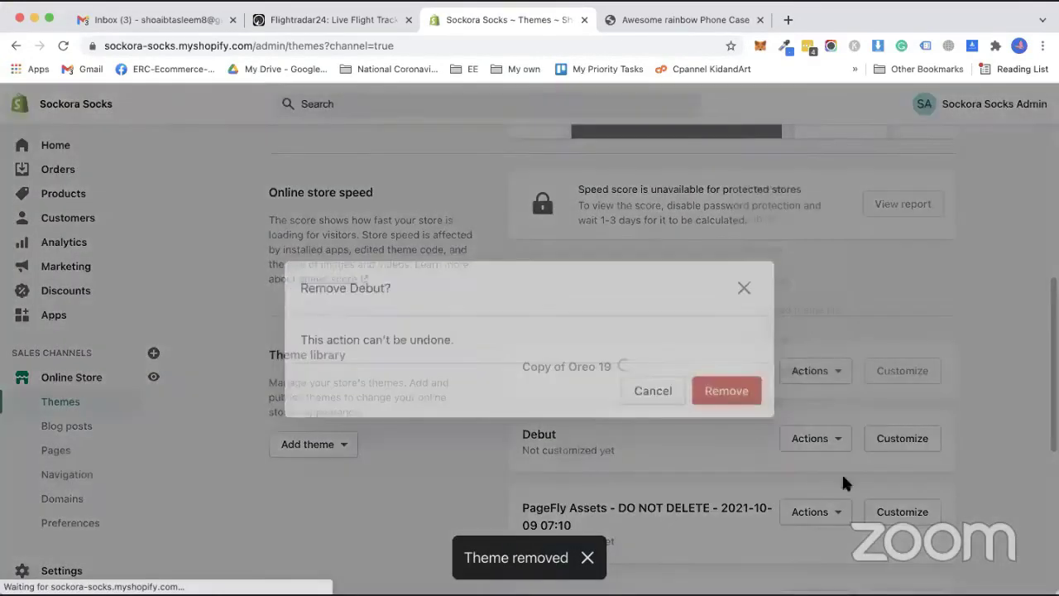
click(818, 440)
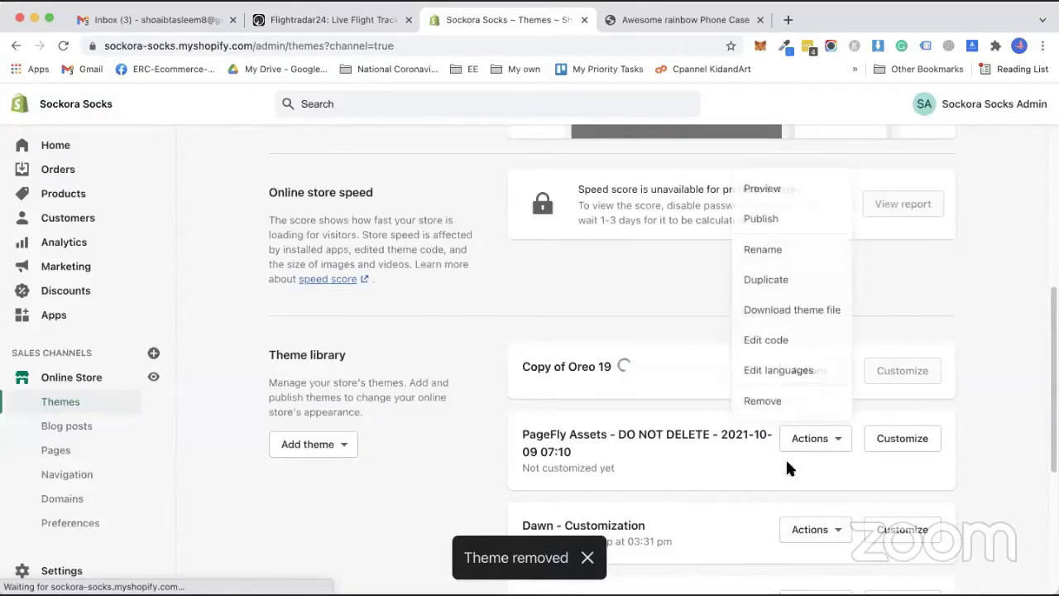
click(772, 401)
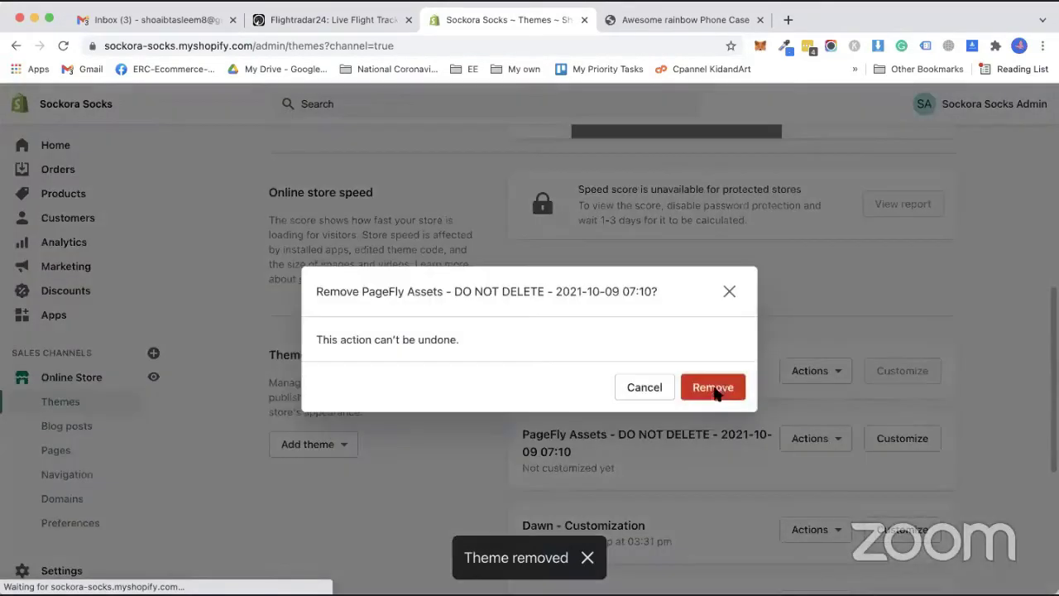
click(716, 390)
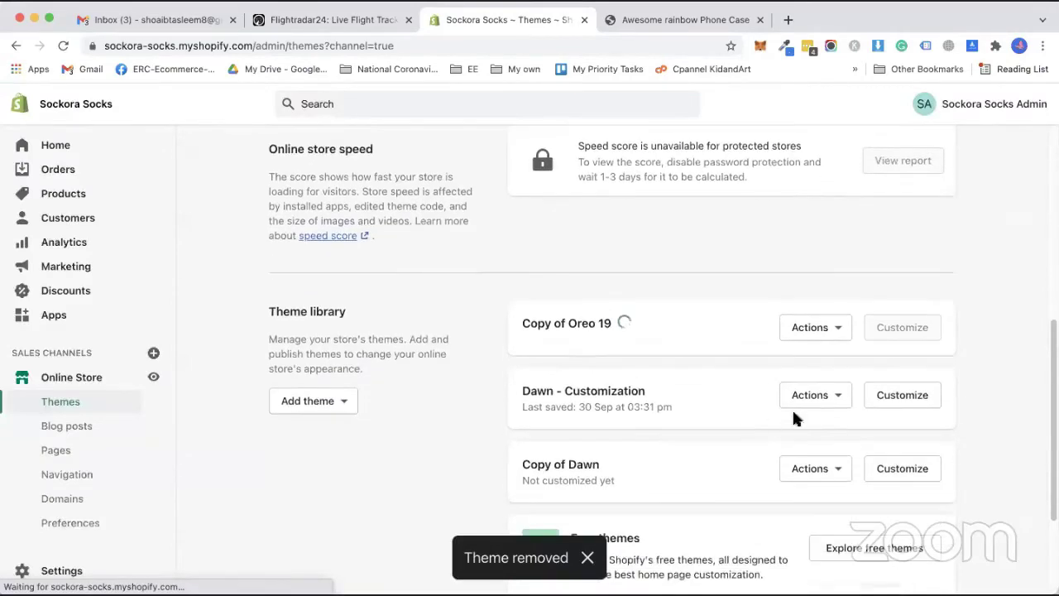
Remove the Dawn - Customization and Copy of Dawn themes.
click(833, 400)
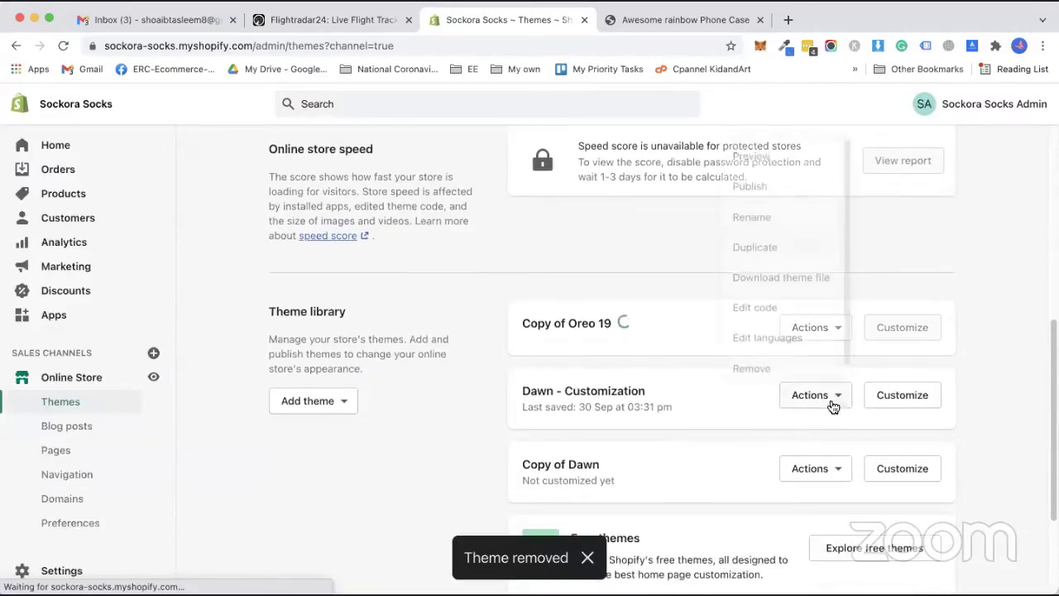
click(778, 370)
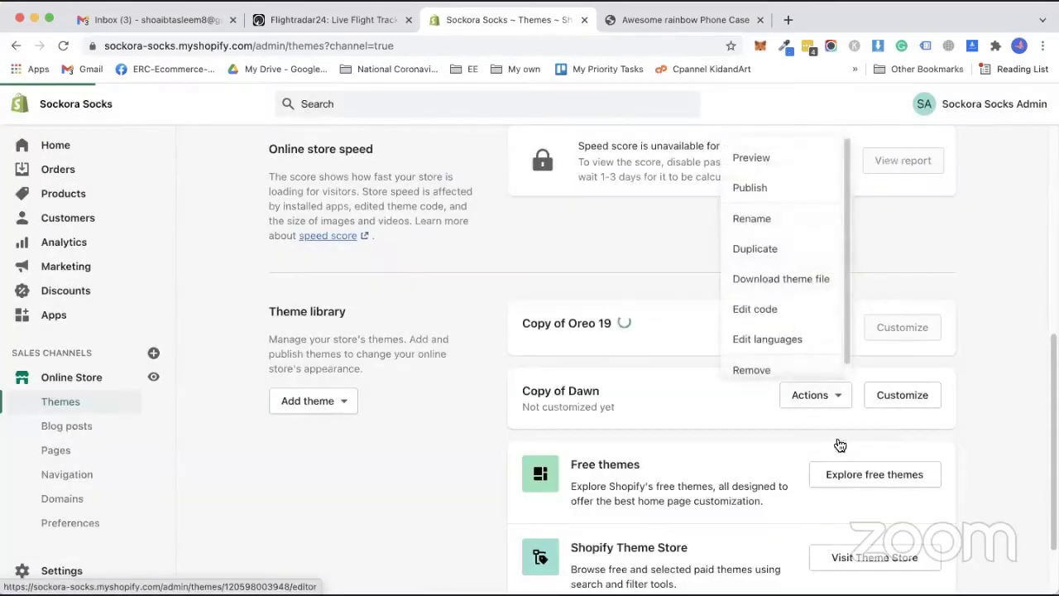
click(760, 368)
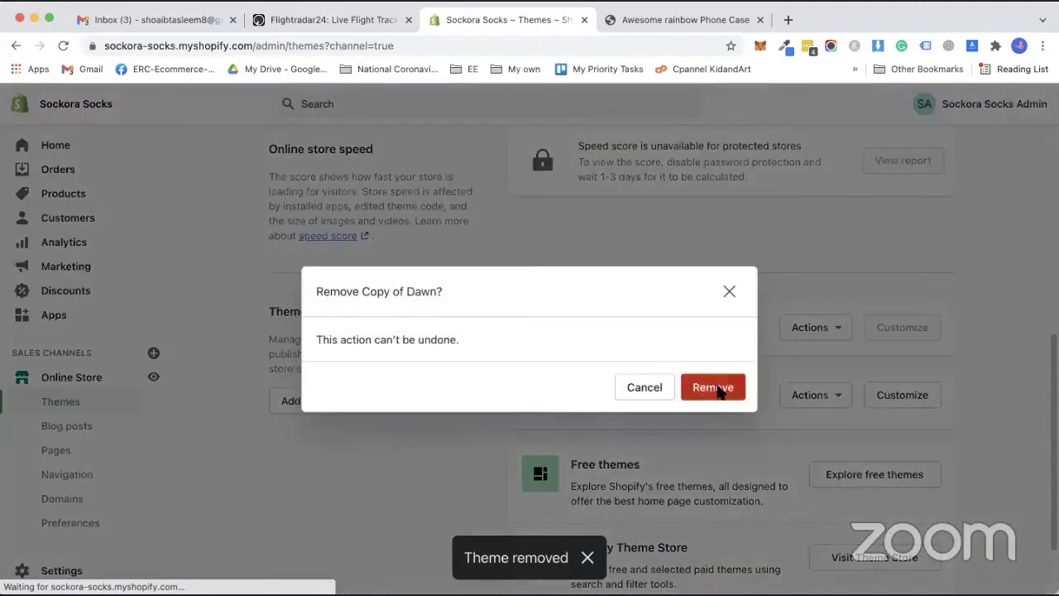
click(717, 387)
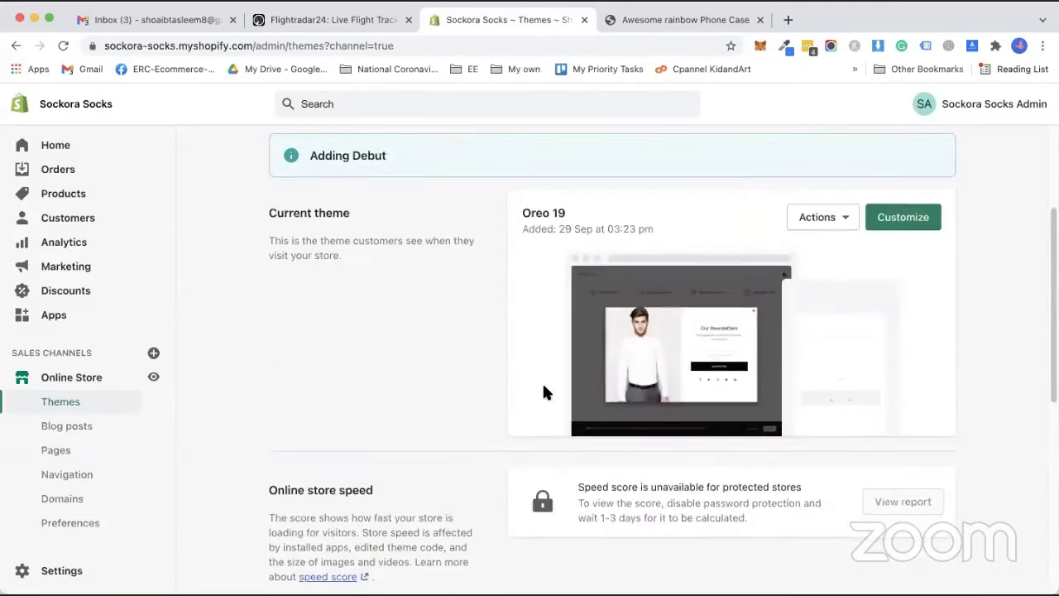
scroll(513, 418, down, 5)
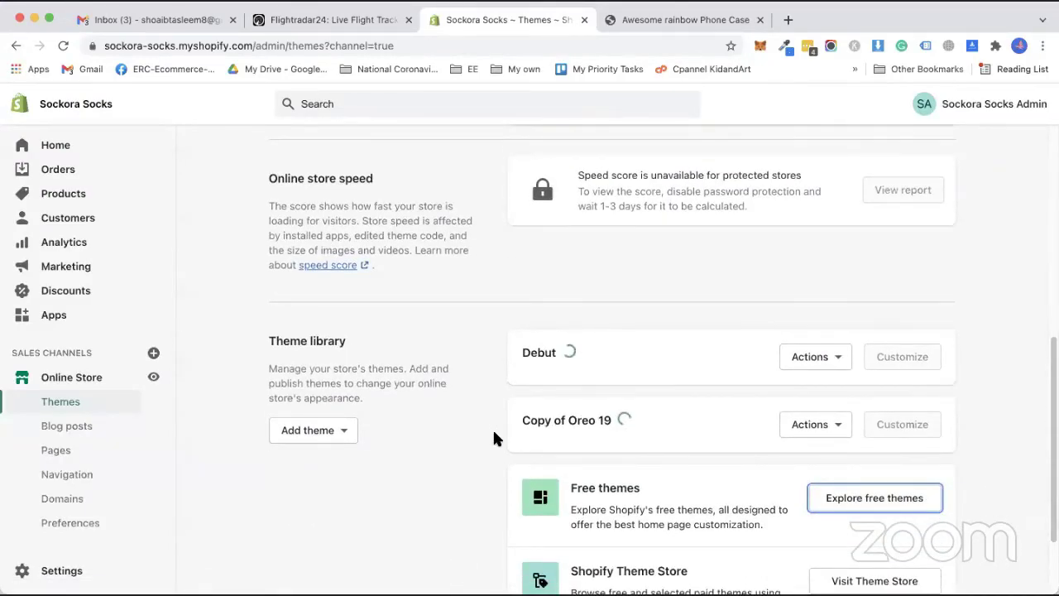
click(823, 423)
Rename Copy of Oreo 19 to 'Oreo - HULK APPS' and go to the installed apps list.
click(762, 241)
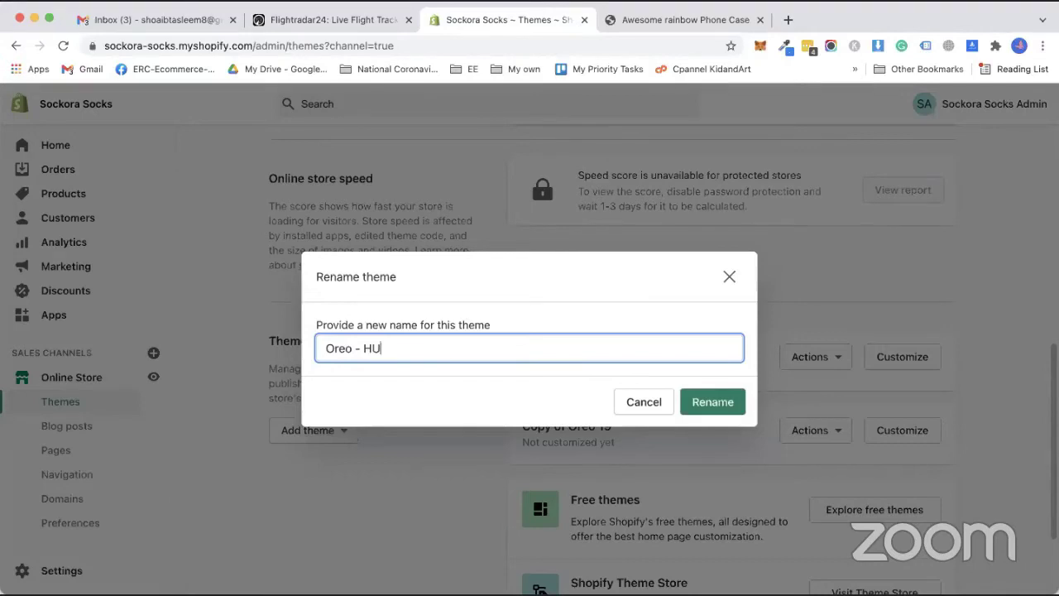
text(- HULK APPS)
click(699, 408)
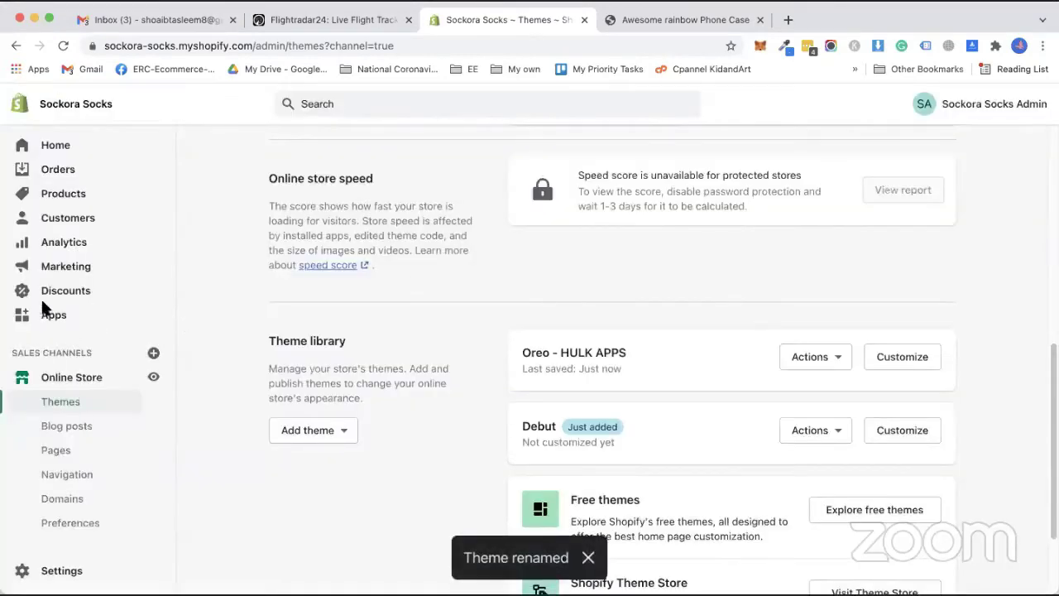
click(51, 319)
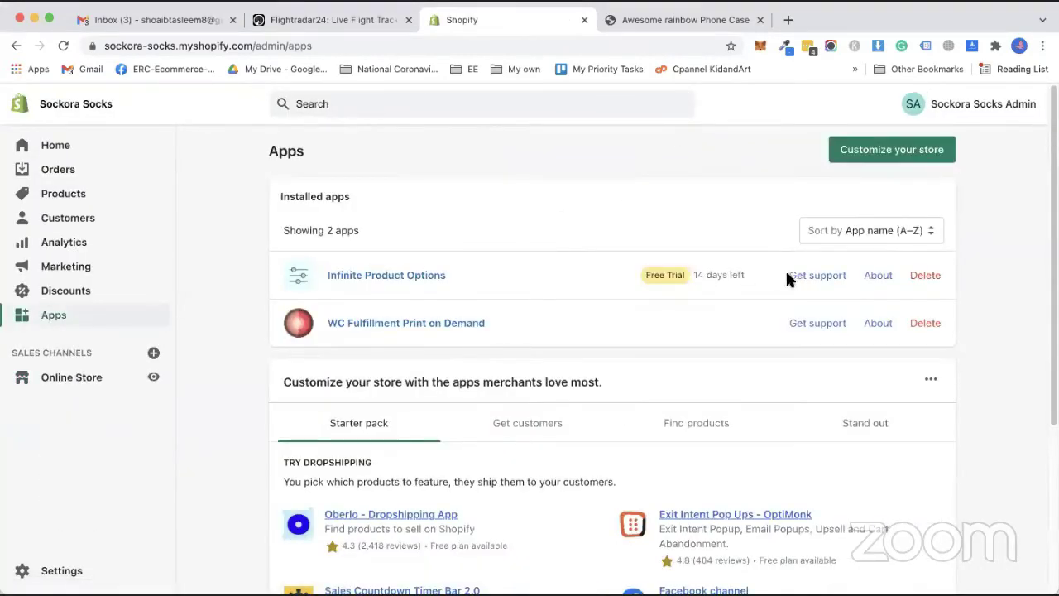
Choose Expert Installation for Infinite Product Options and continue without premium support.
click(406, 278)
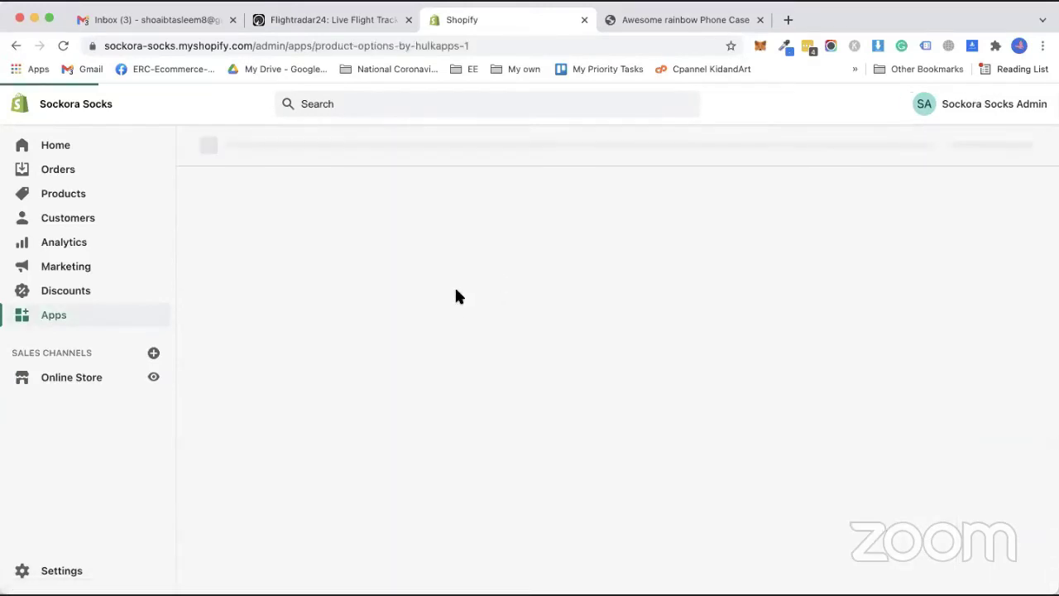
click(899, 188)
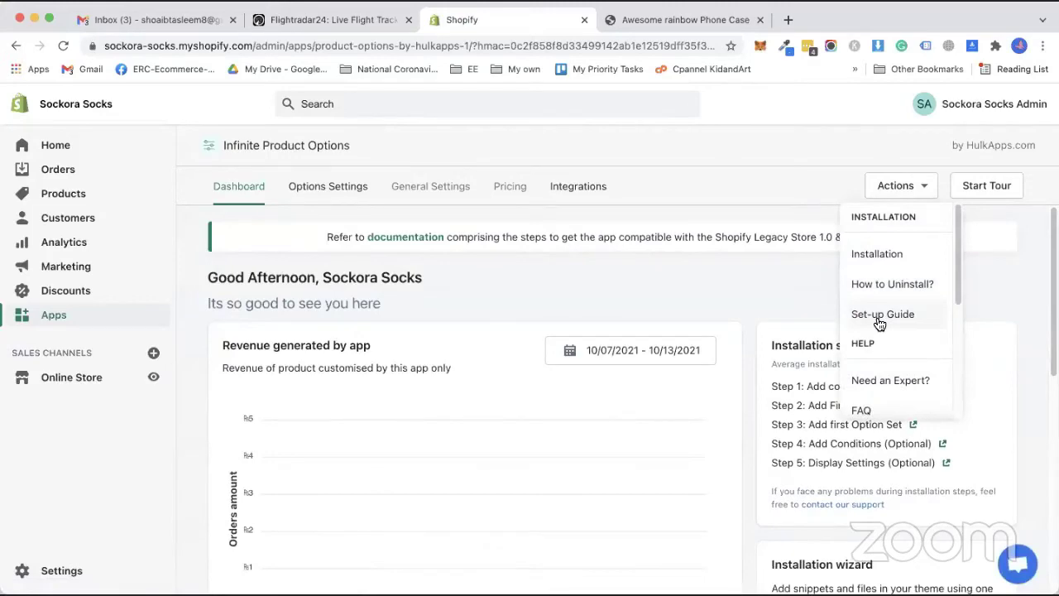
click(879, 254)
scroll(632, 444, down, 2)
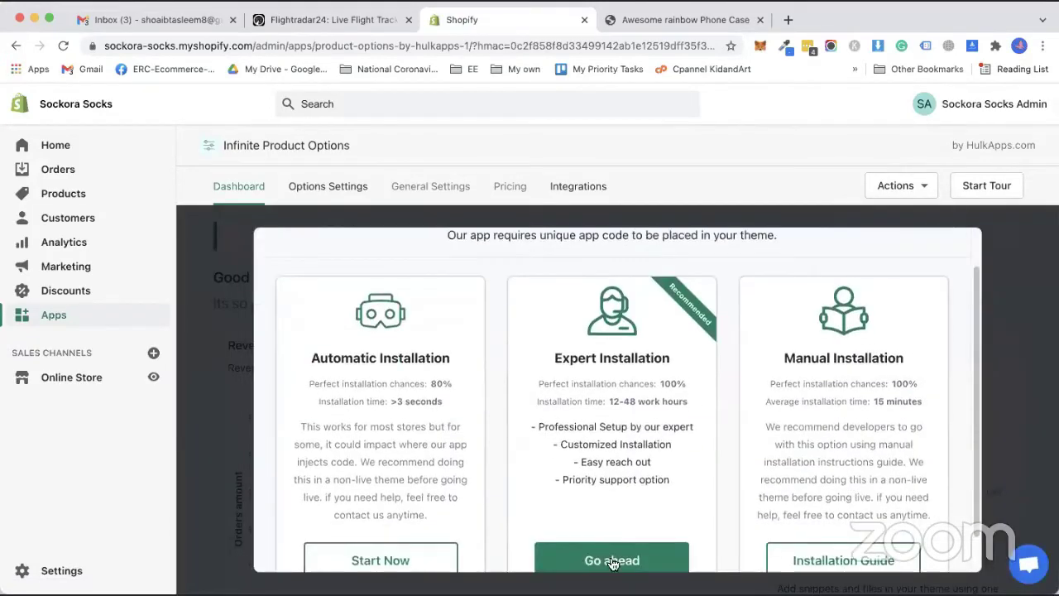
click(612, 560)
scroll(542, 397, down, 5)
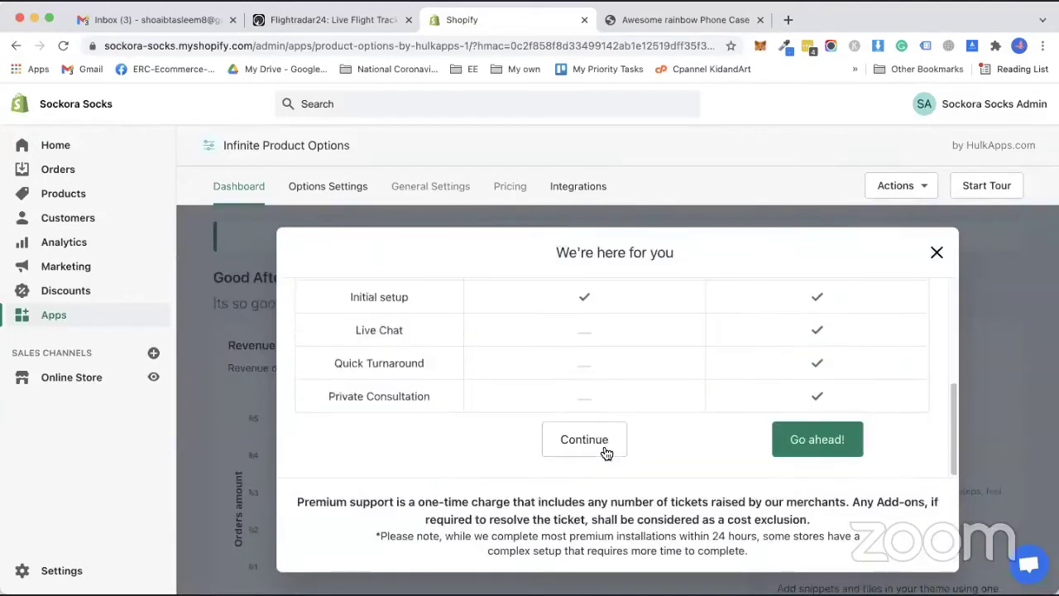
click(605, 451)
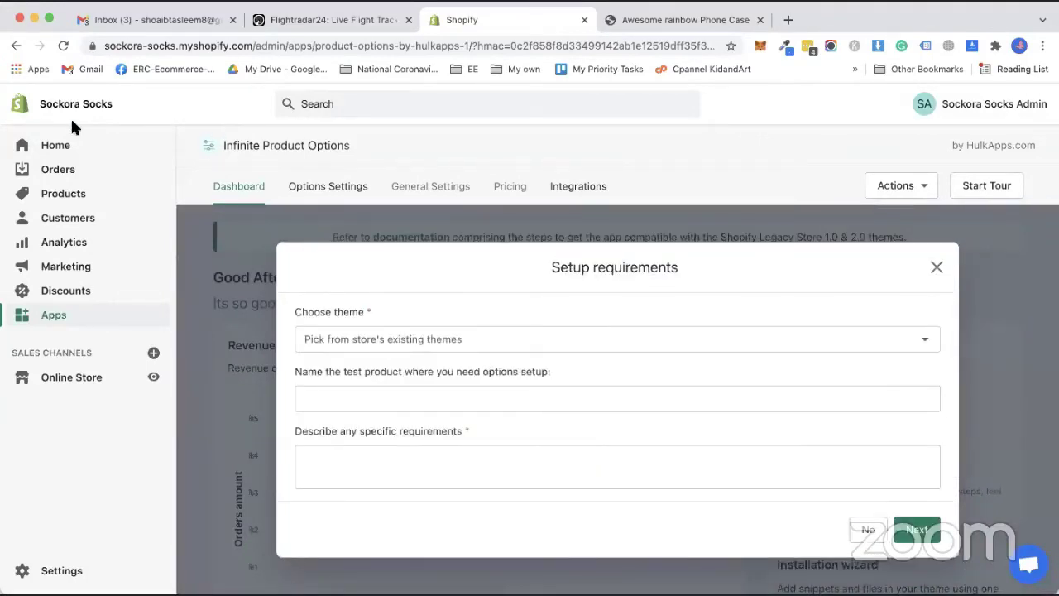
Select Oreo - HULK APPS as the theme in the expert setup form.
click(388, 338)
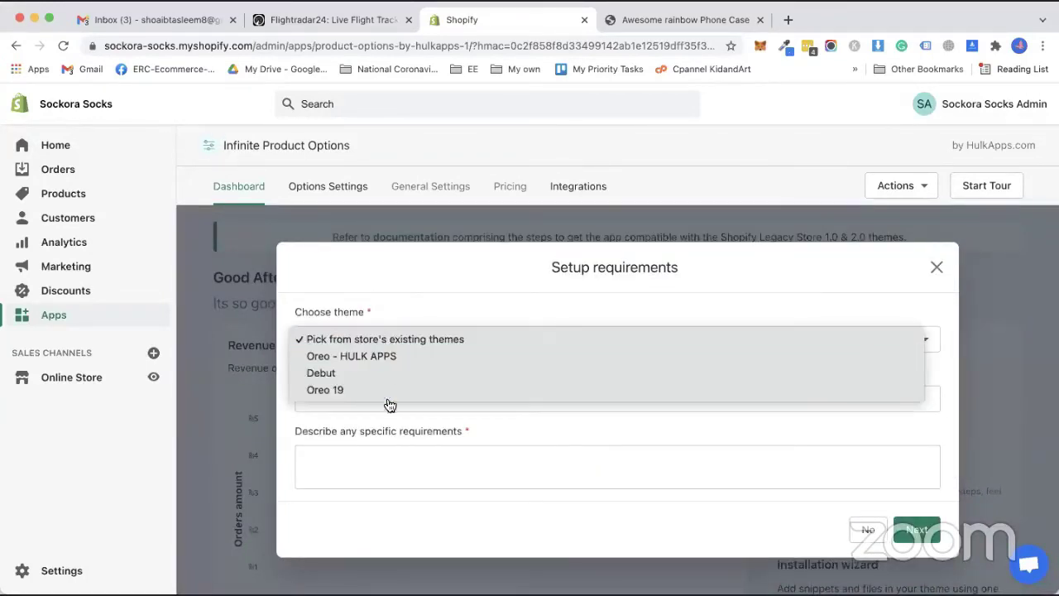
click(401, 358)
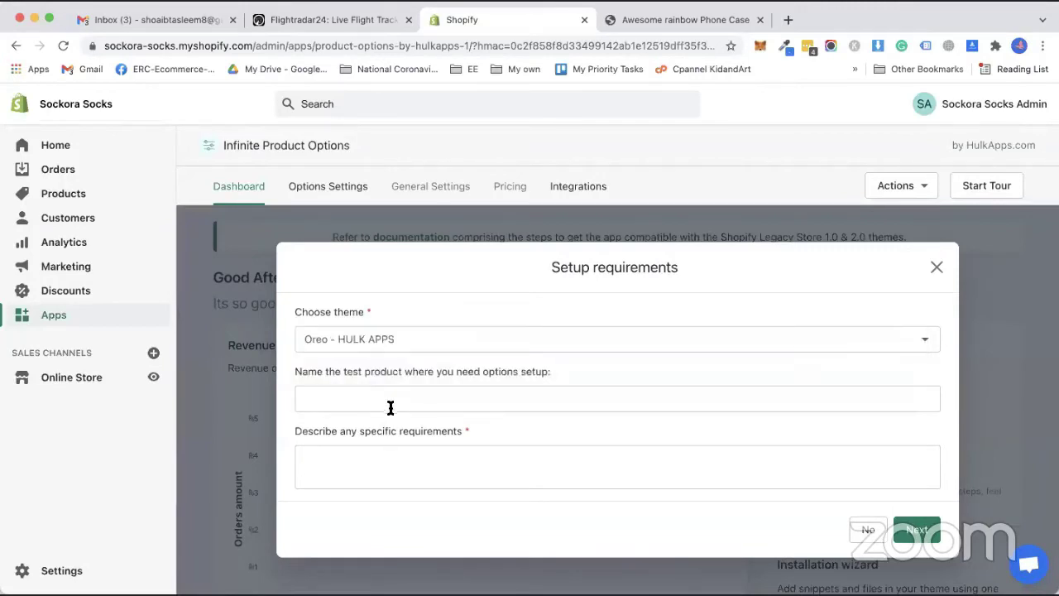
click(399, 401)
click(466, 403)
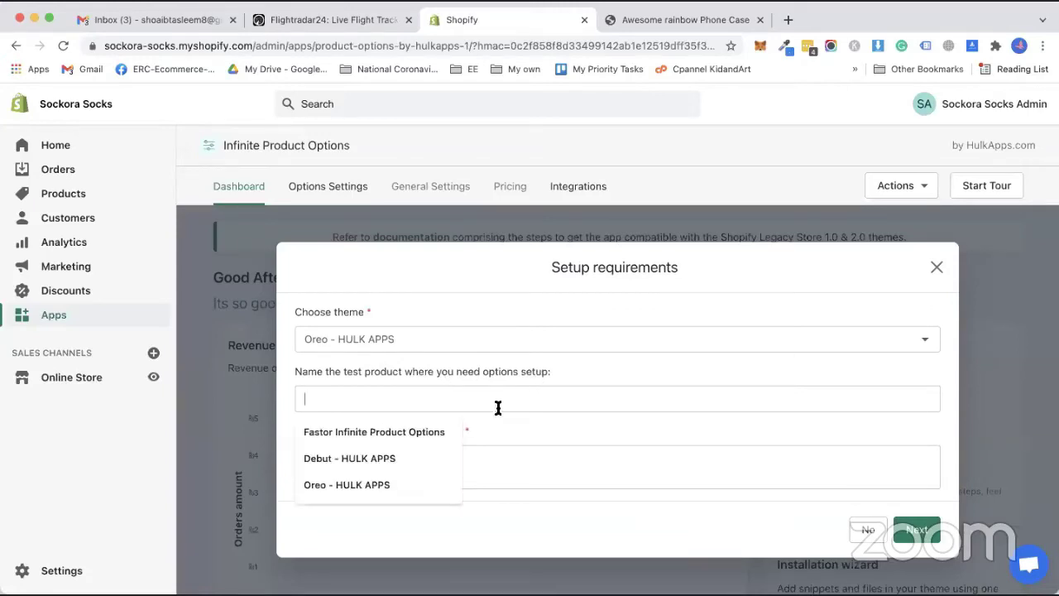
Paste the Awesome Rainbow Phone Case title as the test product and proceed to add-ons.
click(679, 21)
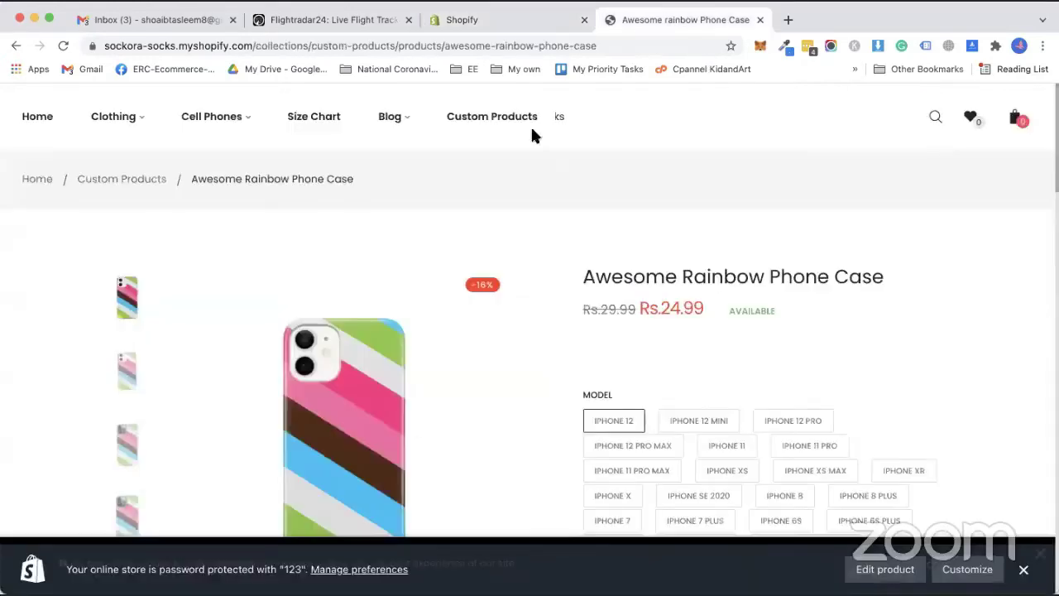
triple_click(630, 283)
right_click(630, 282)
click(643, 315)
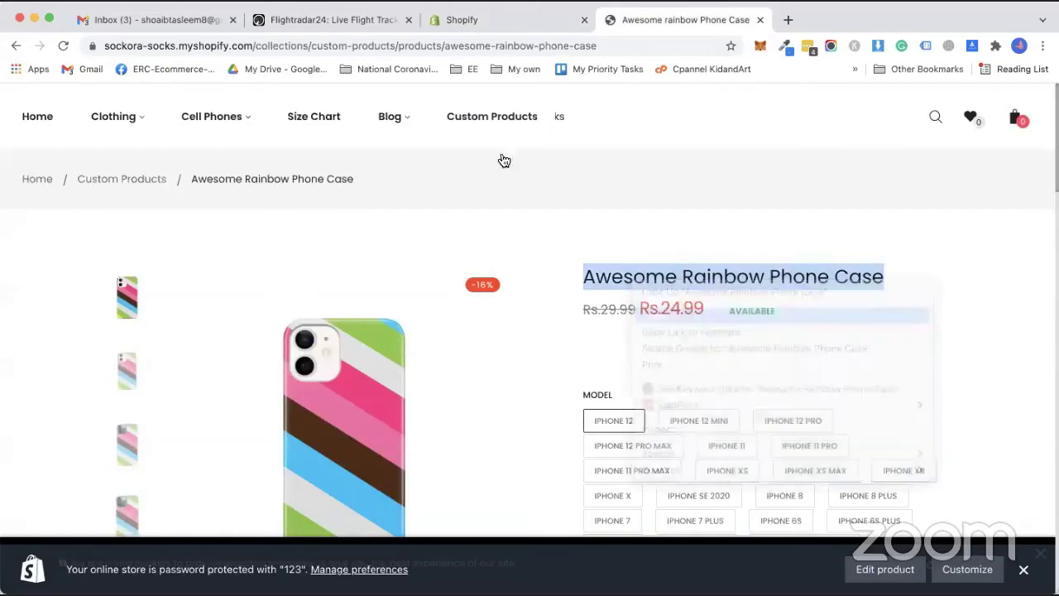
click(462, 20)
click(416, 400)
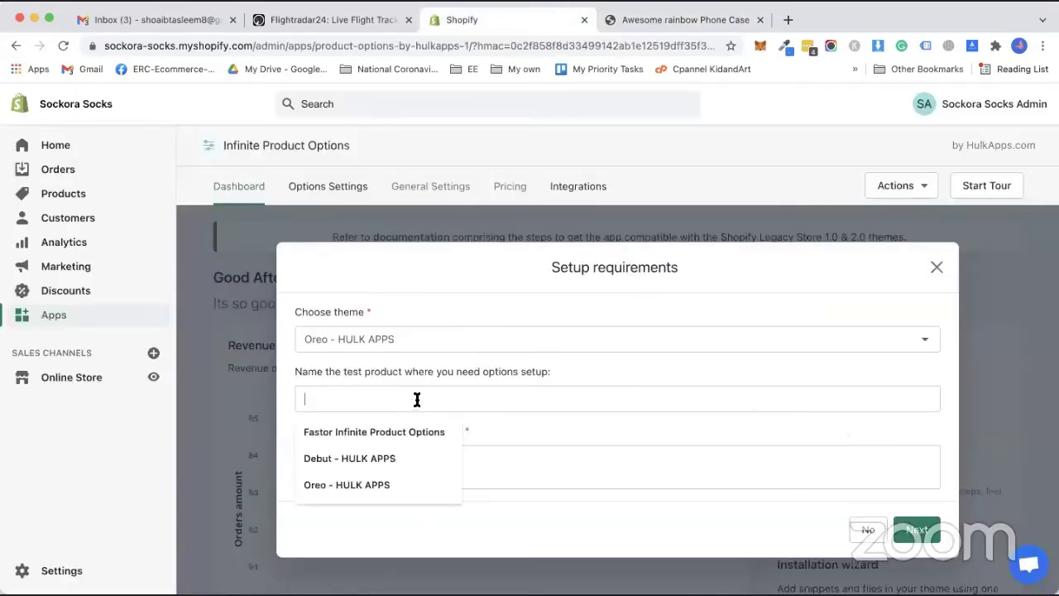
key(ctrl+v)
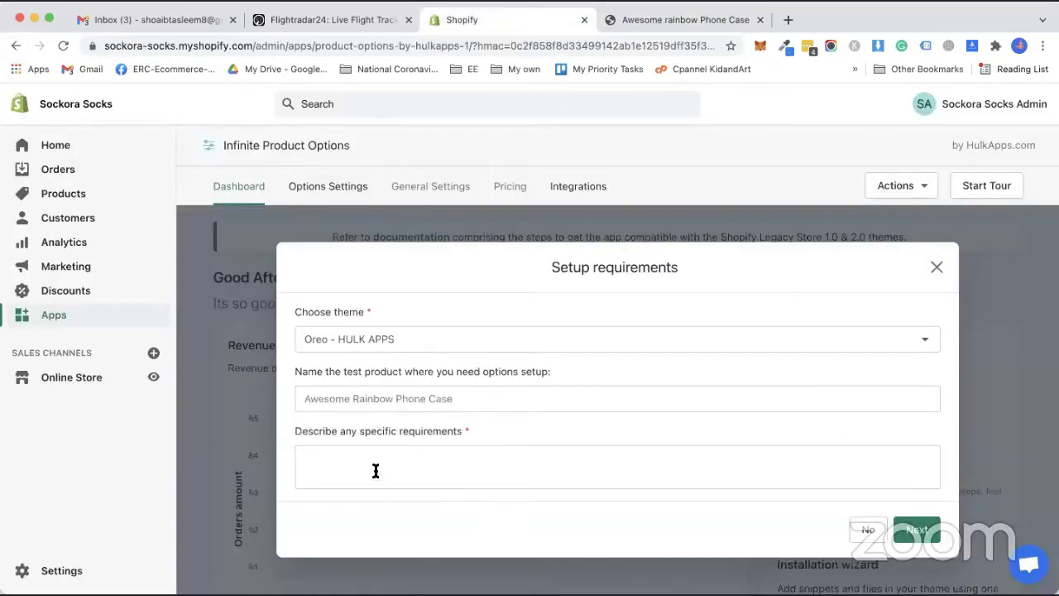
click(376, 470)
click(916, 531)
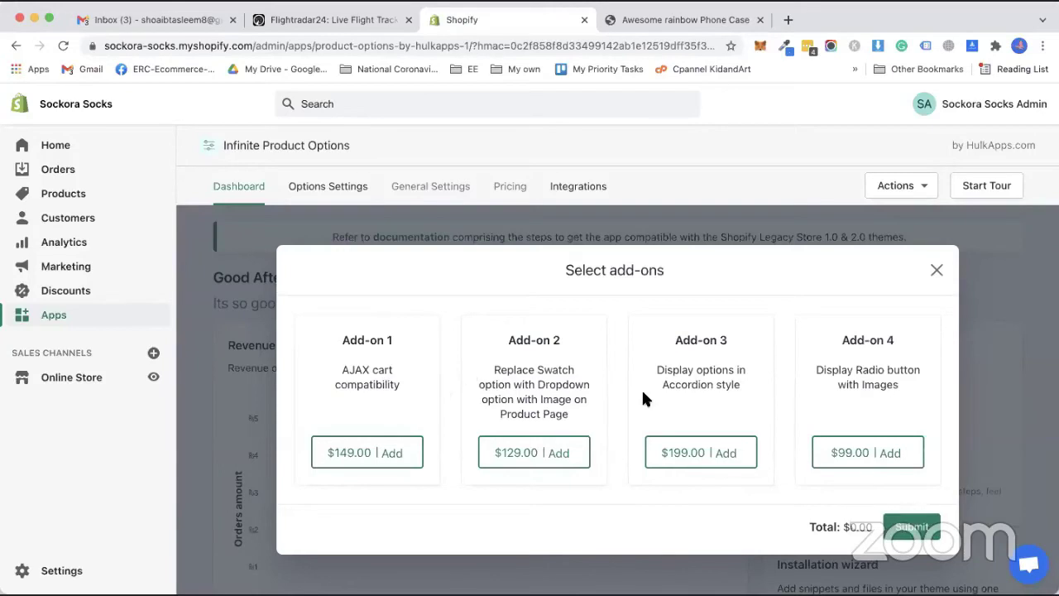
Submit the expert request with no add-ons at $0.00 and close the success message.
click(911, 531)
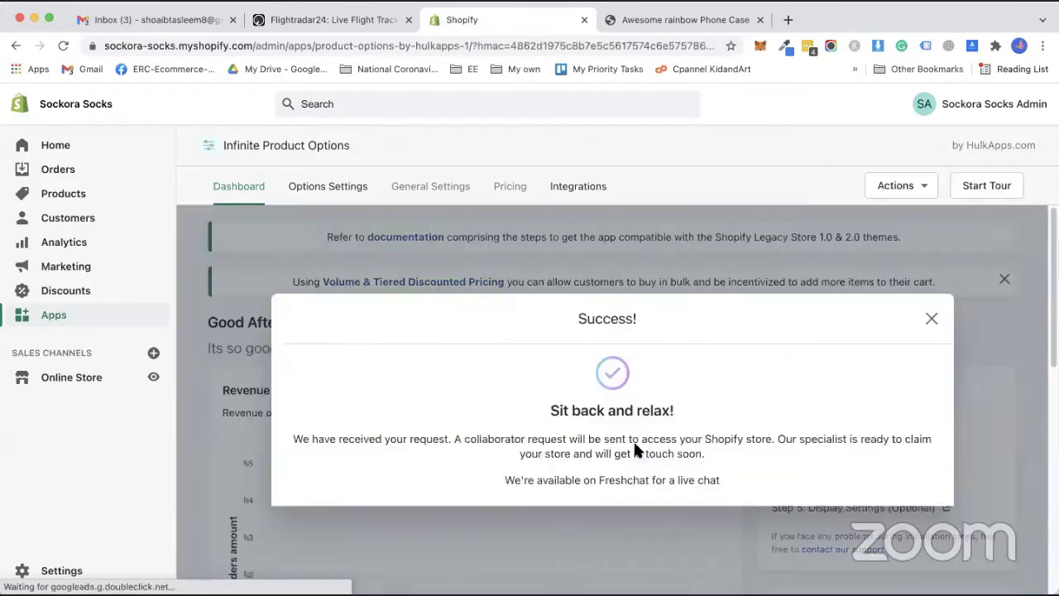
scroll(542, 431, down, 5)
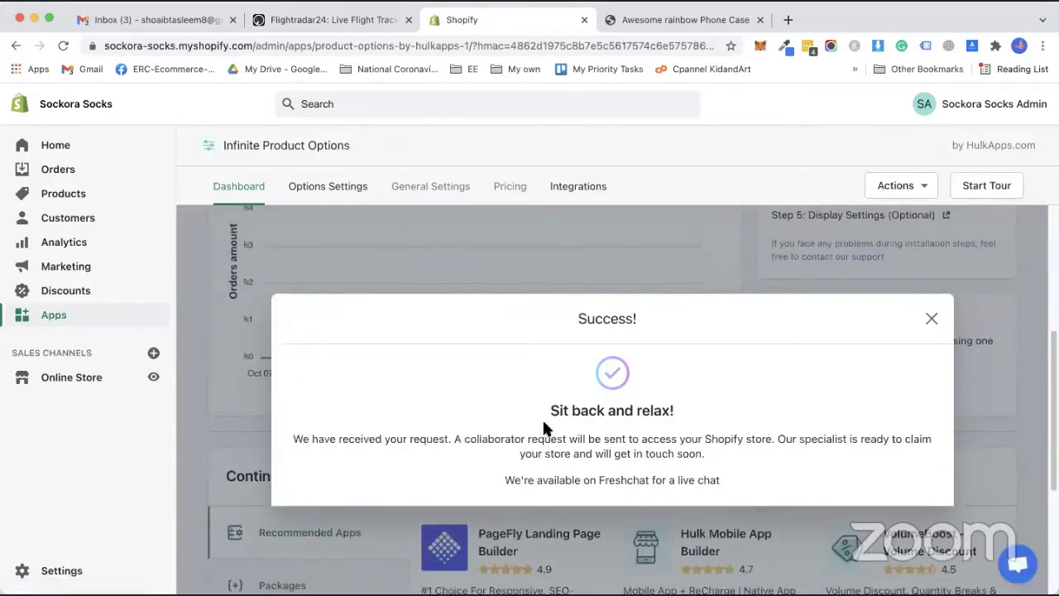
scroll(544, 431, up, 5)
click(932, 319)
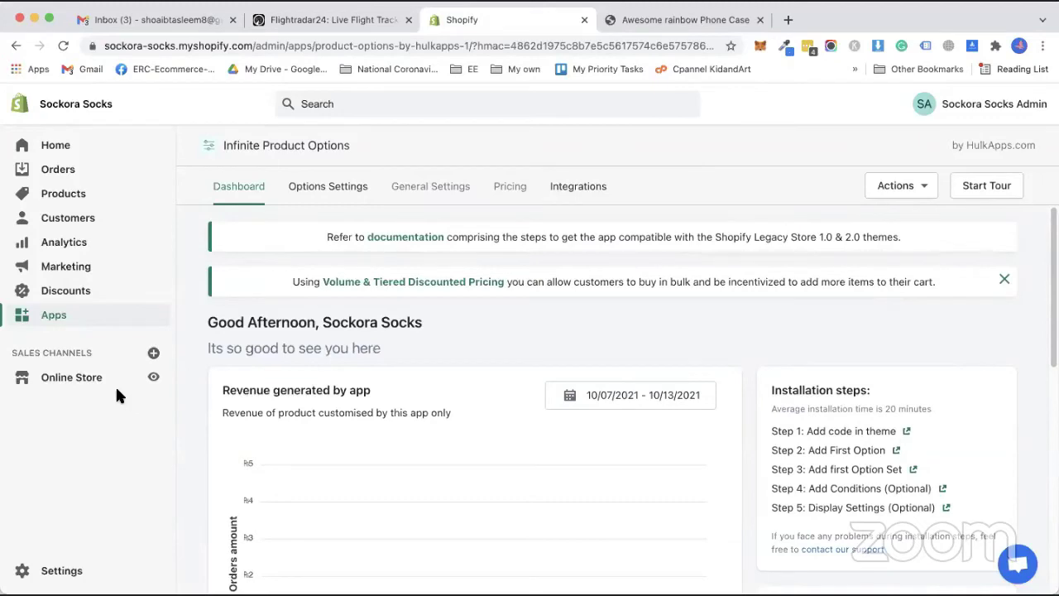
From the installed apps page, search the Shopify App Store for 'product options'.
click(53, 315)
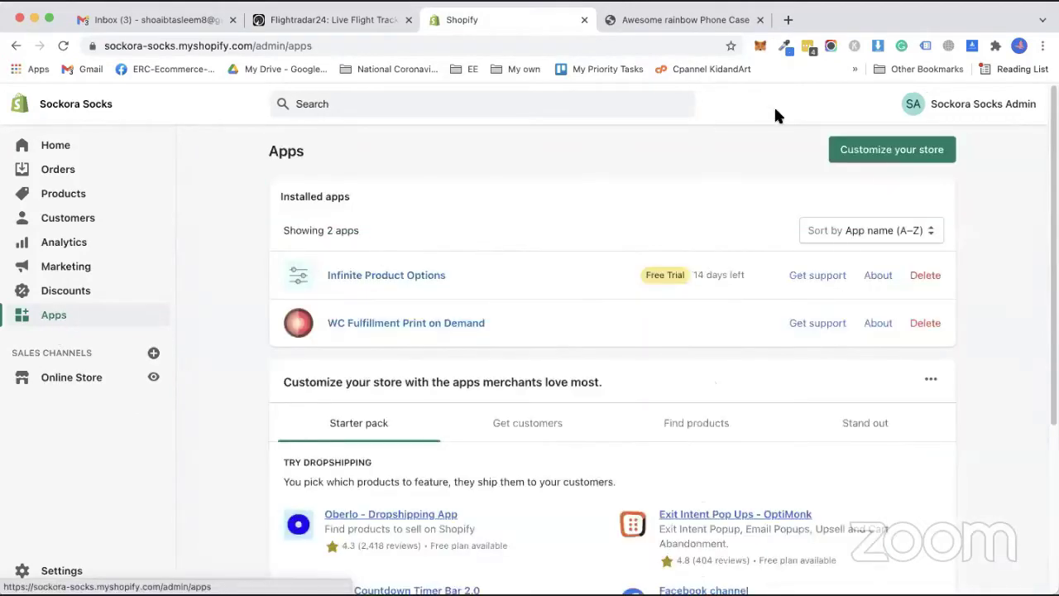
click(857, 153)
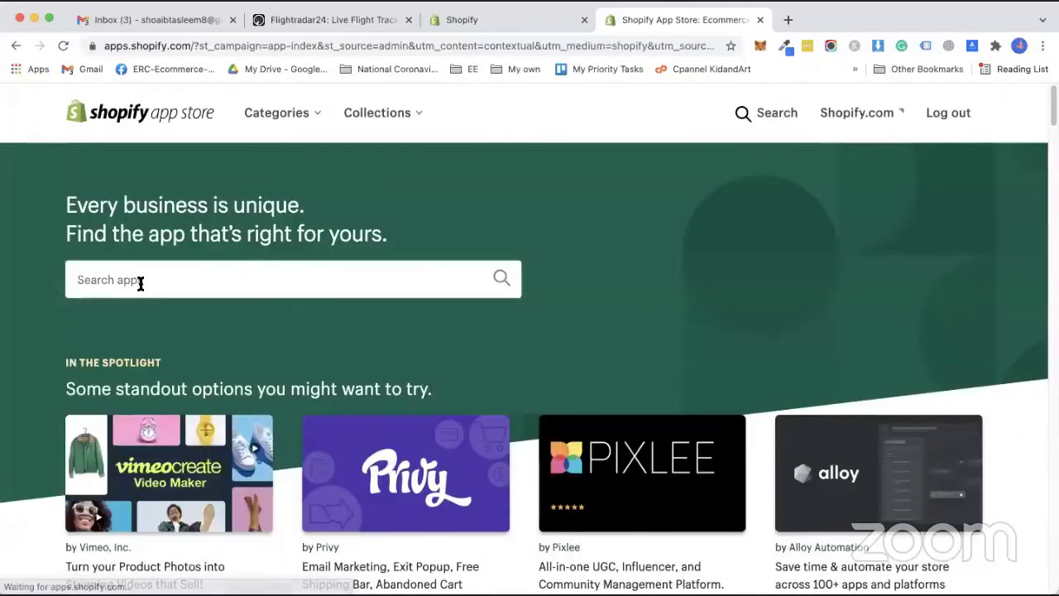
click(140, 283)
text(pro)
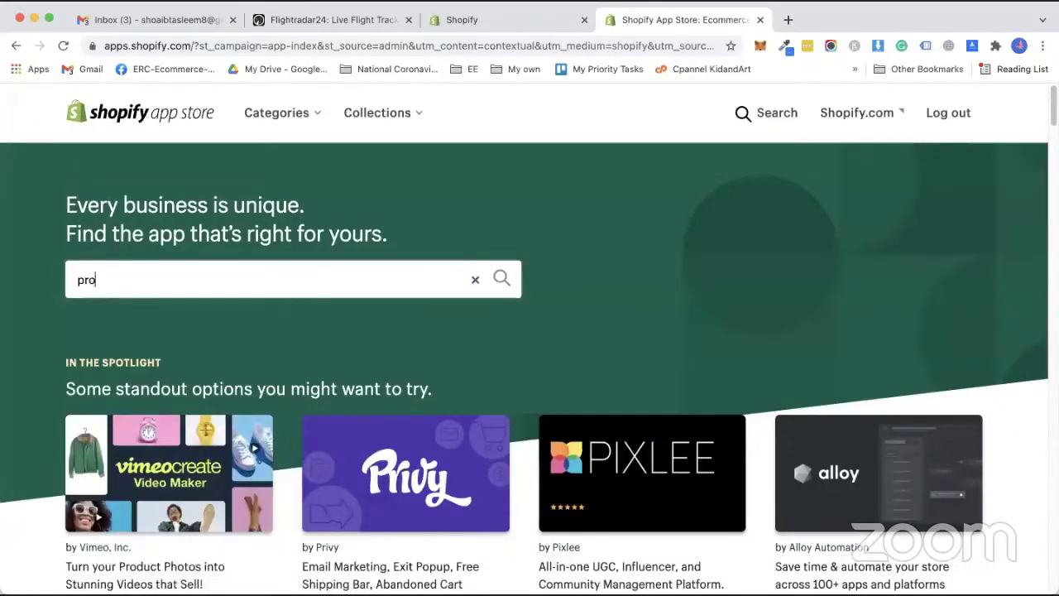
text(duct options)
key(Return)
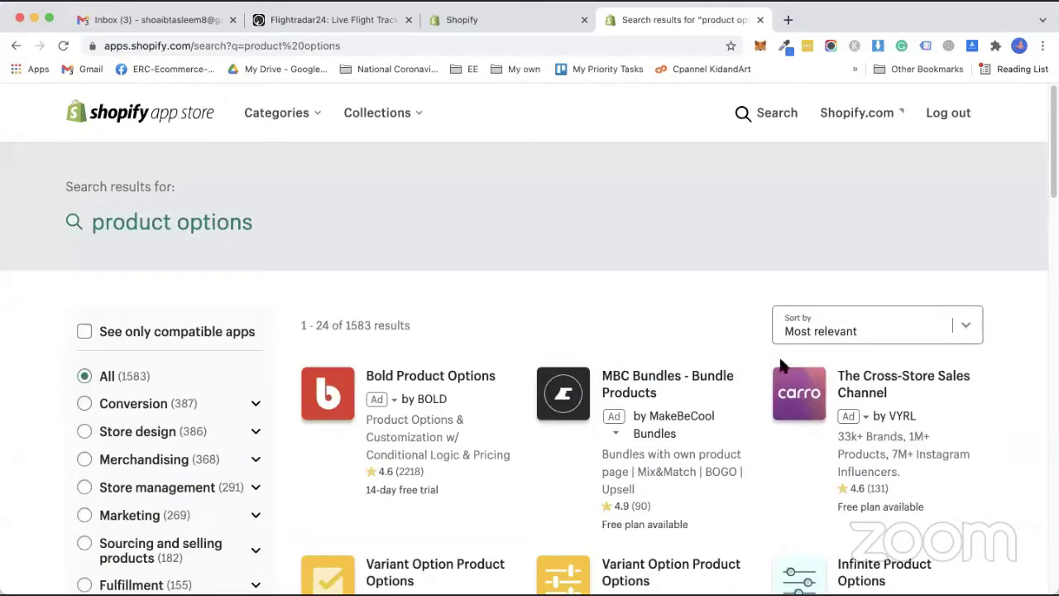
Open the Variant Option Product Options listing by Best and start adding the app.
scroll(523, 384, down, 2)
scroll(523, 384, down, 3)
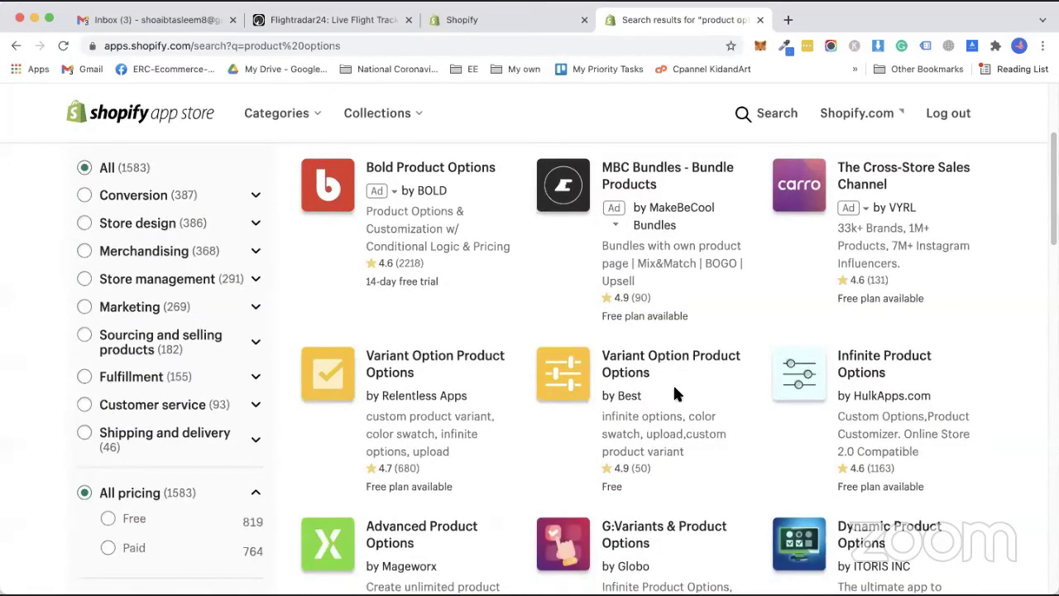
click(619, 372)
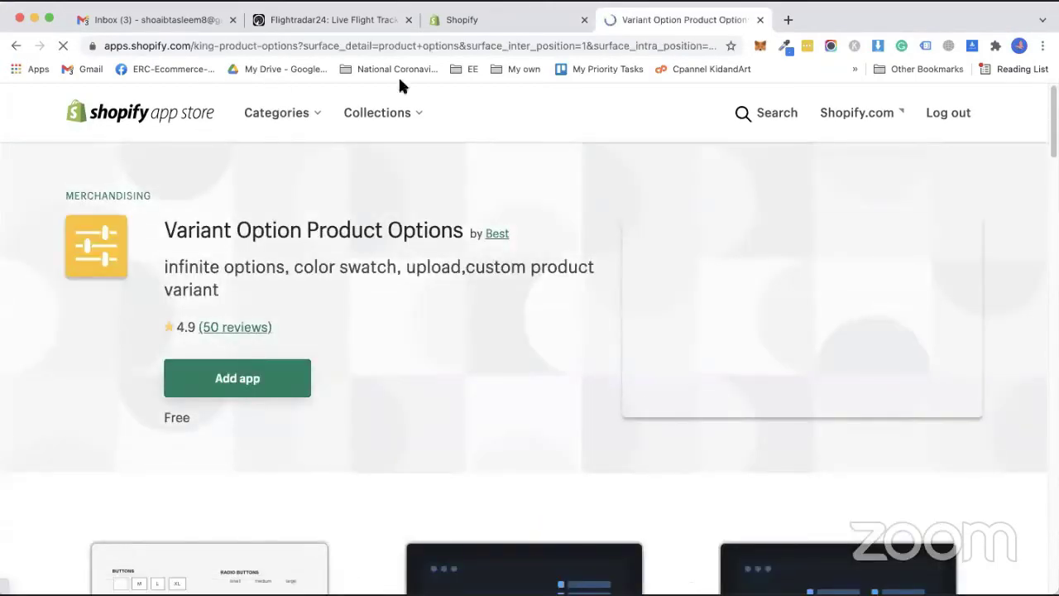
click(274, 393)
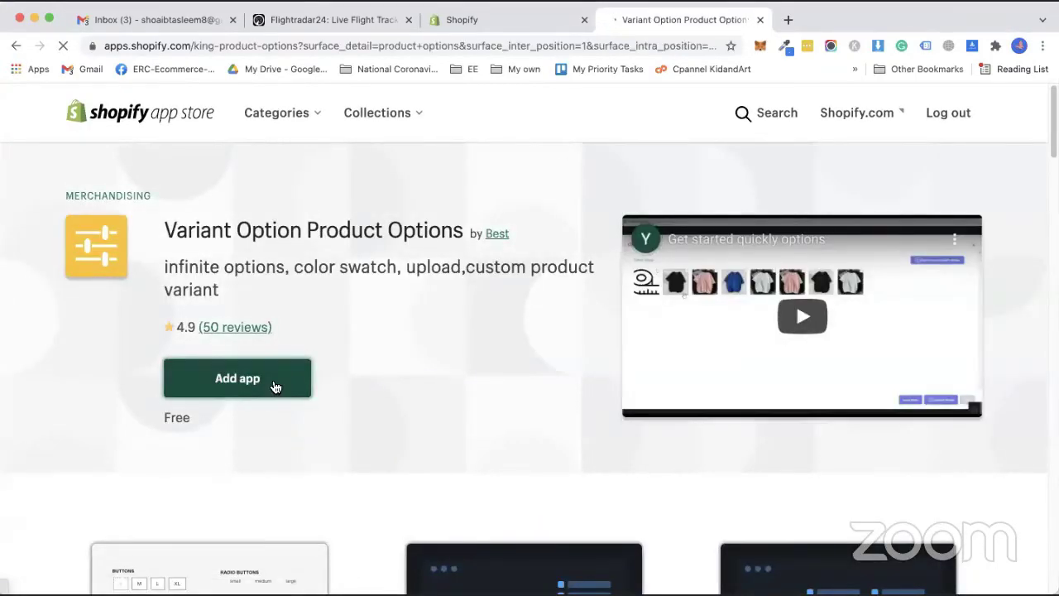
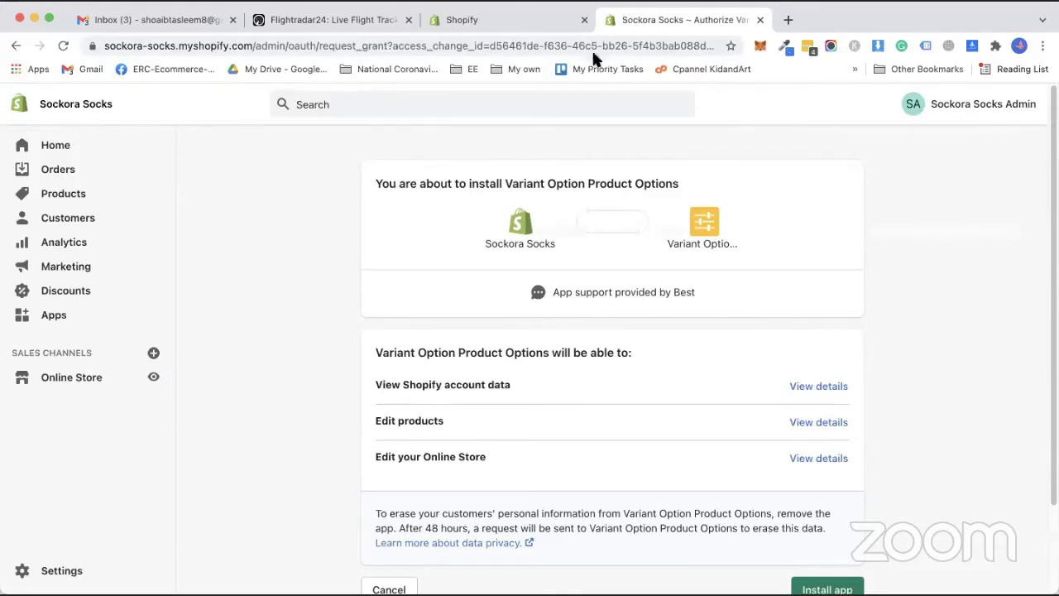
Approve the permissions and install Variant Option Product Options on the Sockora Socks store.
scroll(637, 330, down, 3)
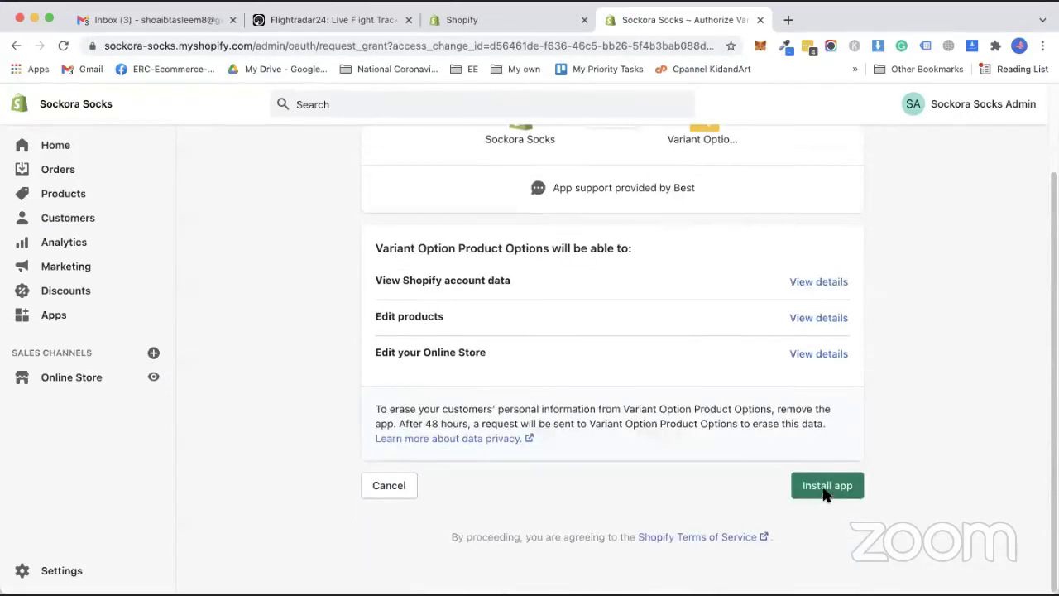
click(828, 488)
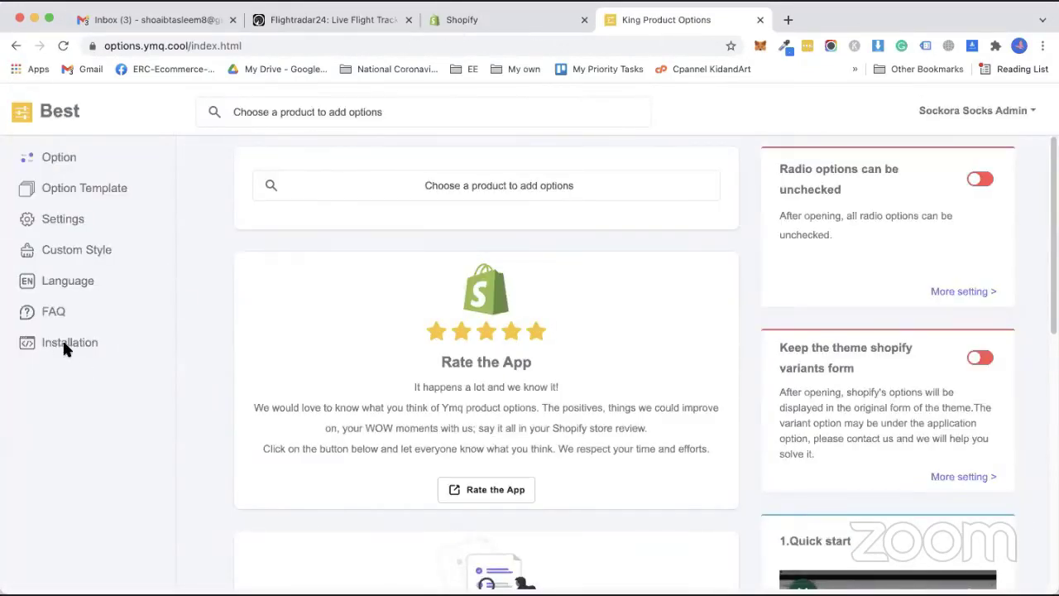
Enable King Product Options' app code on the Debut theme, then go to Option Template.
click(60, 349)
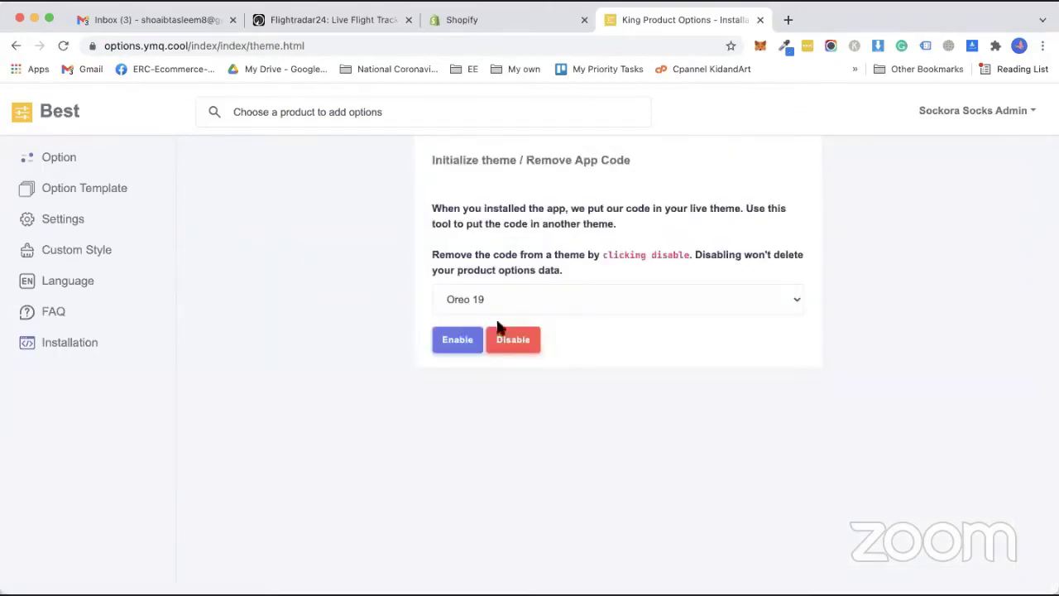
click(524, 299)
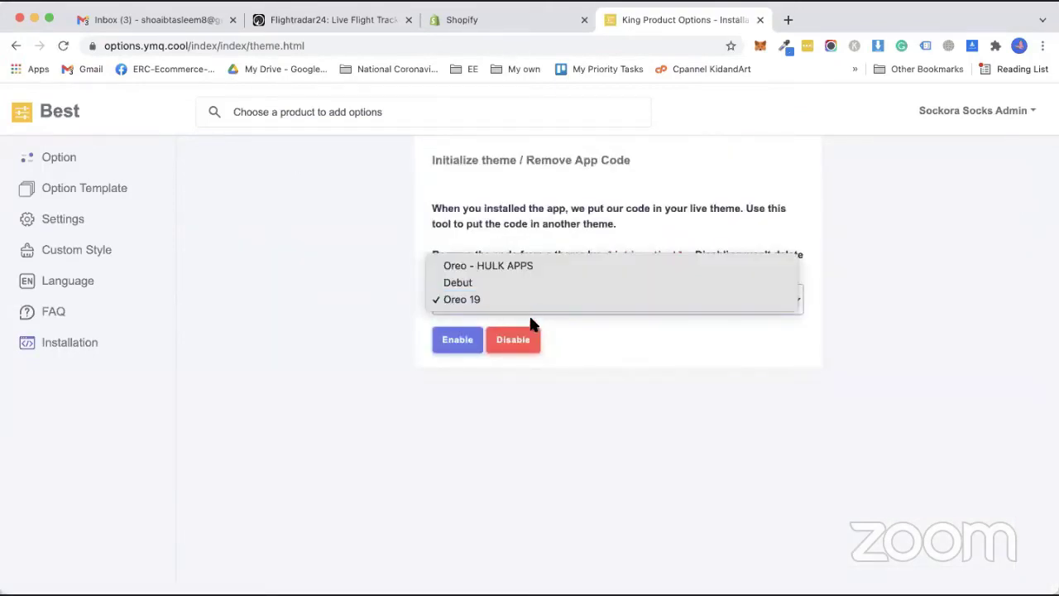
click(437, 284)
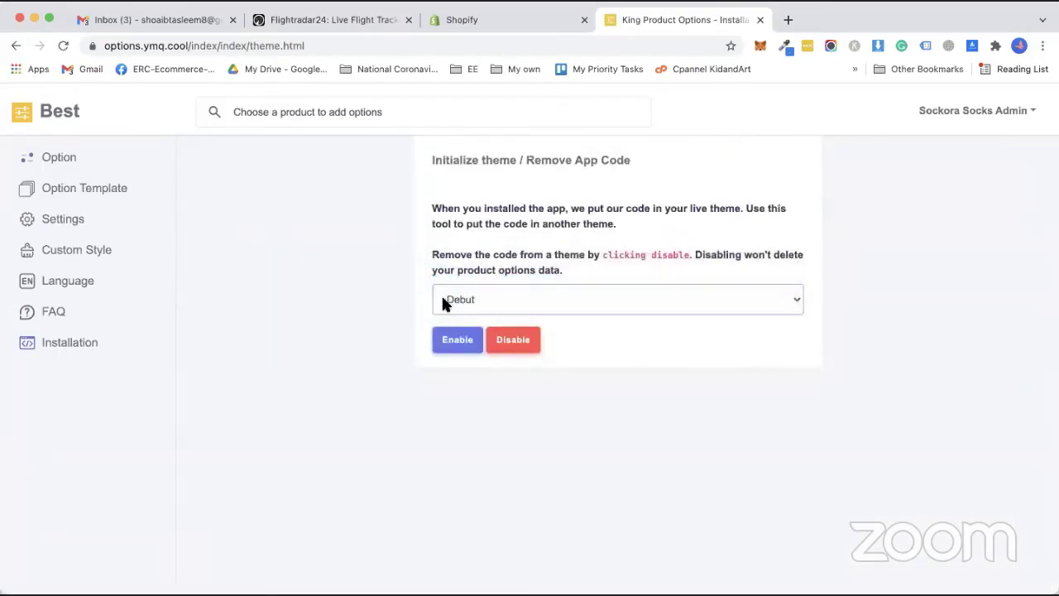
click(466, 342)
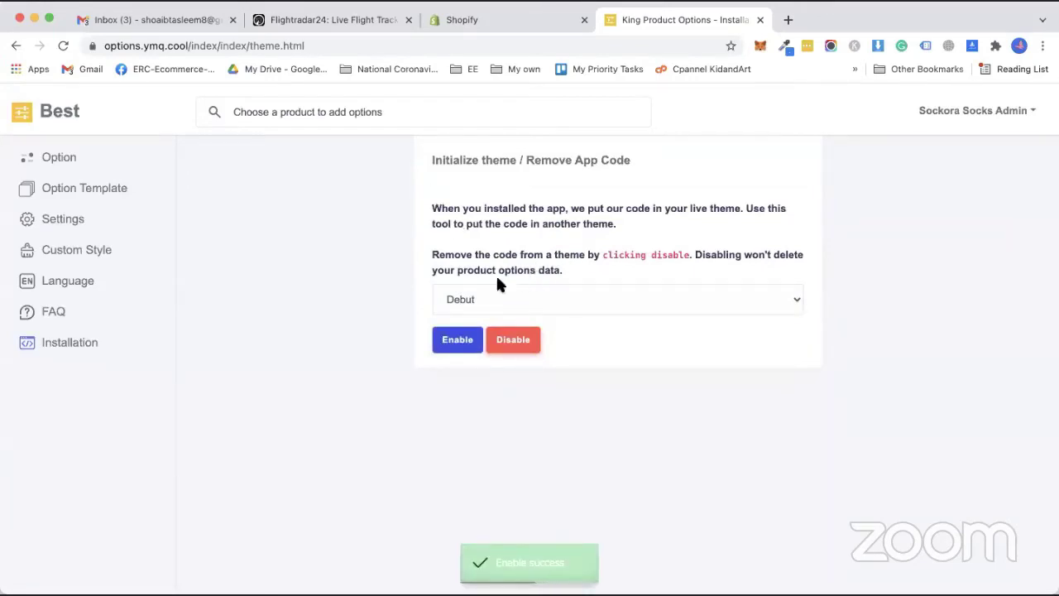
click(54, 162)
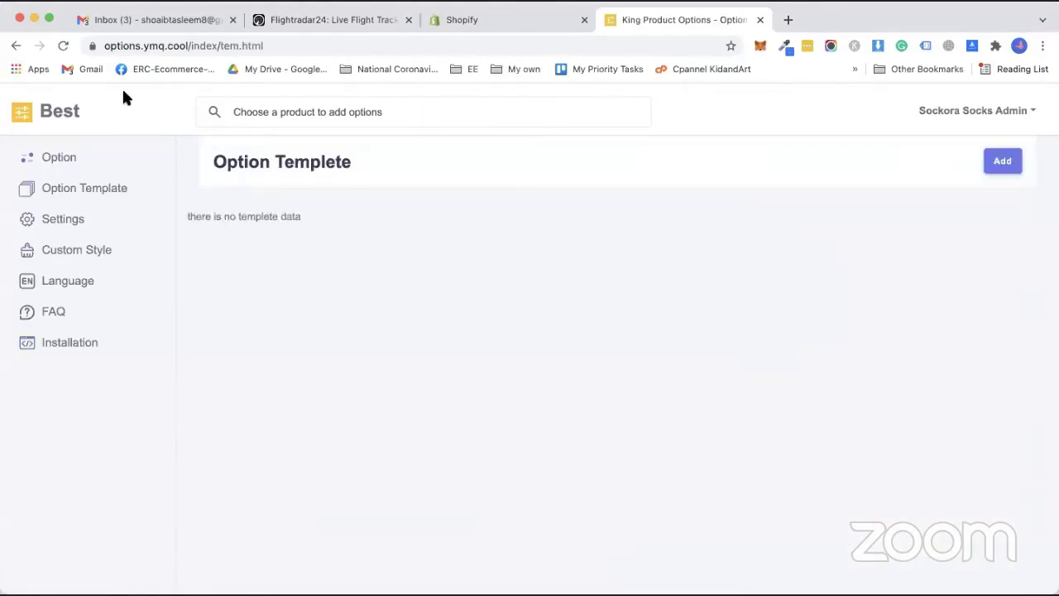
Create a template named Upload Image with a required File Upload option titled Upload Image.
click(1002, 170)
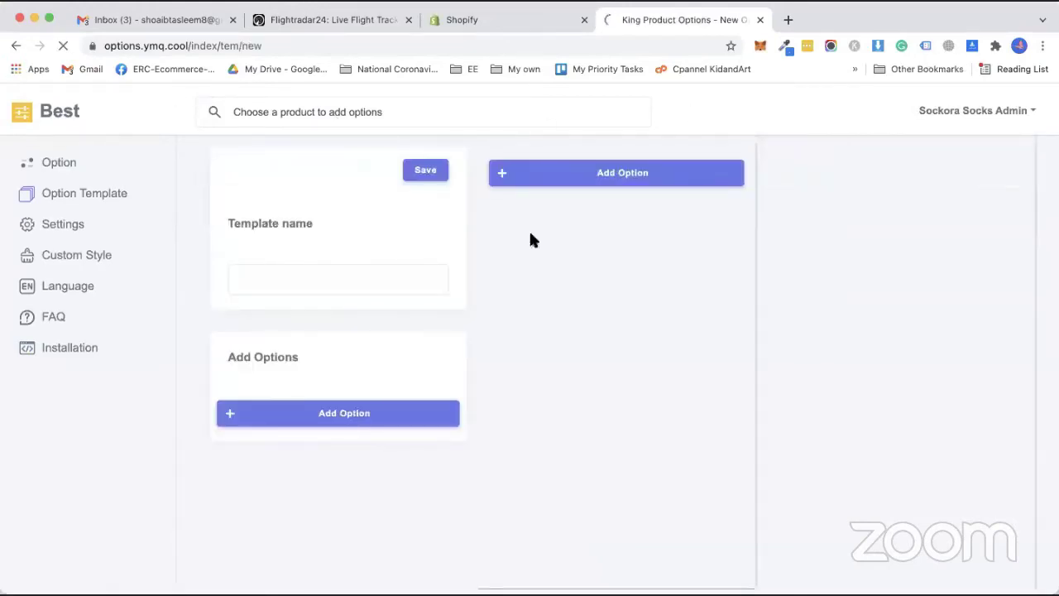
click(303, 282)
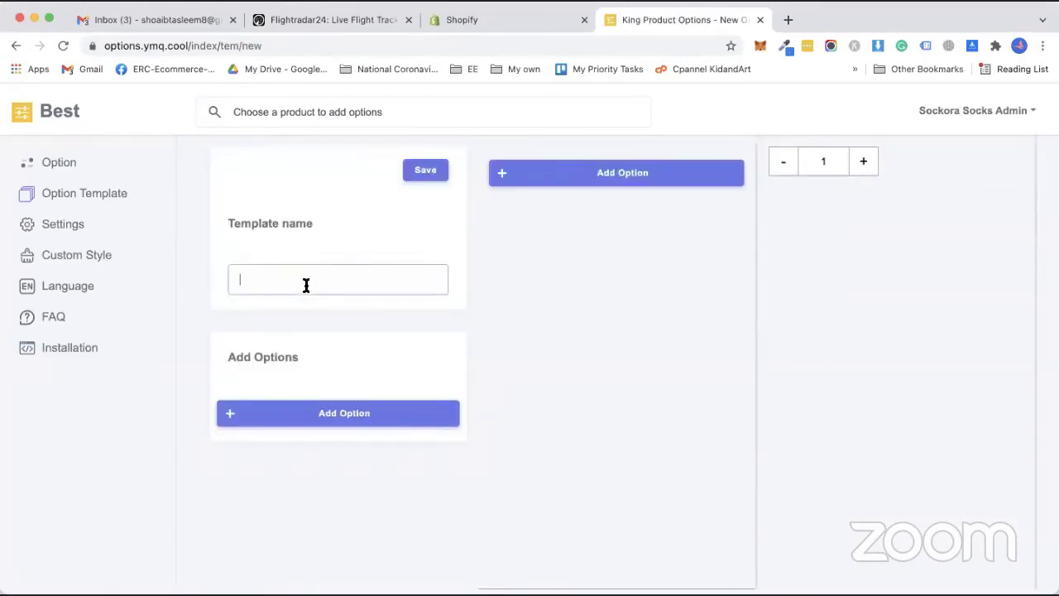
text(Upload Image)
click(329, 411)
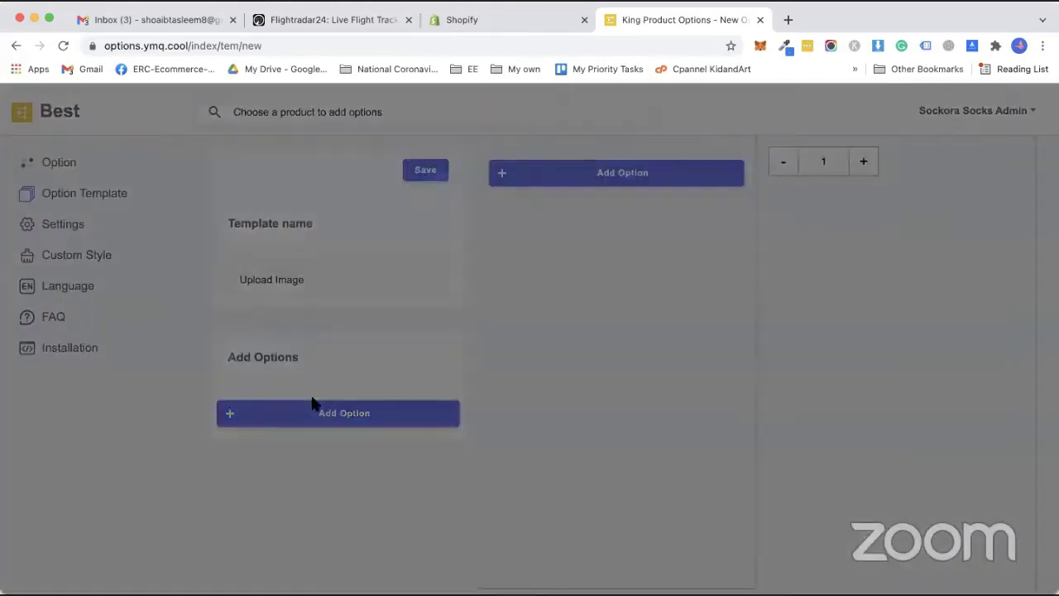
scroll(463, 400, down, 1)
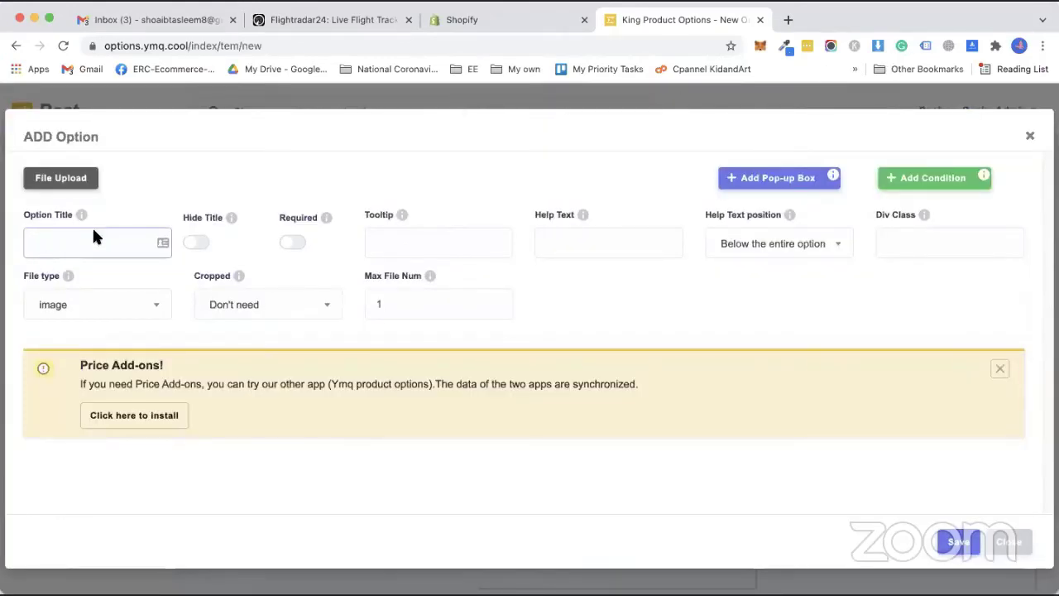
text(Upload Image)
click(303, 248)
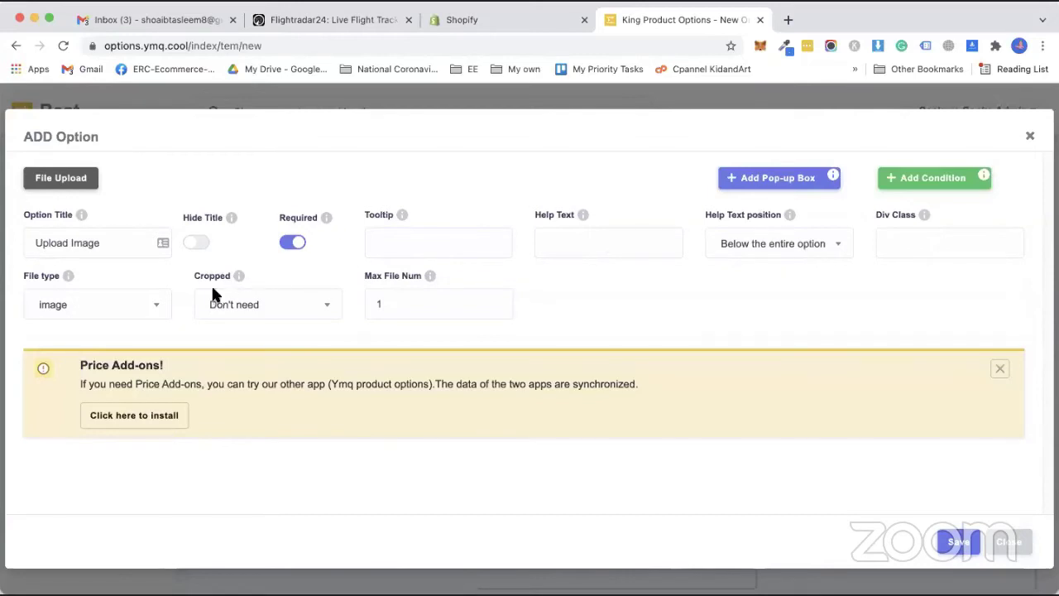
click(952, 543)
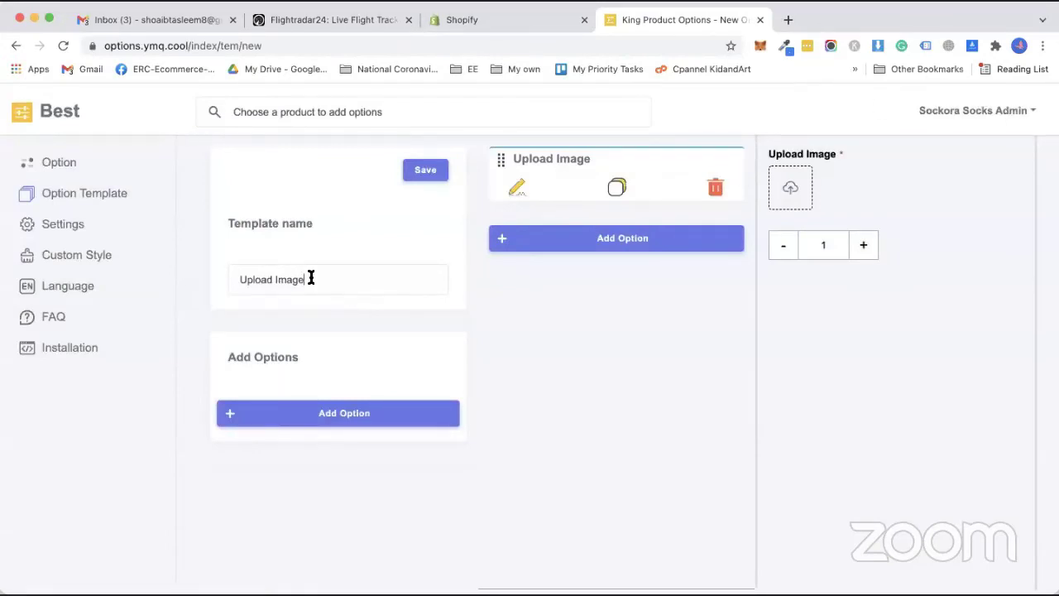
Rename the template to Your Customization and add a required drop-down titled Chose Colors.
triple_click(310, 279)
text(Your)
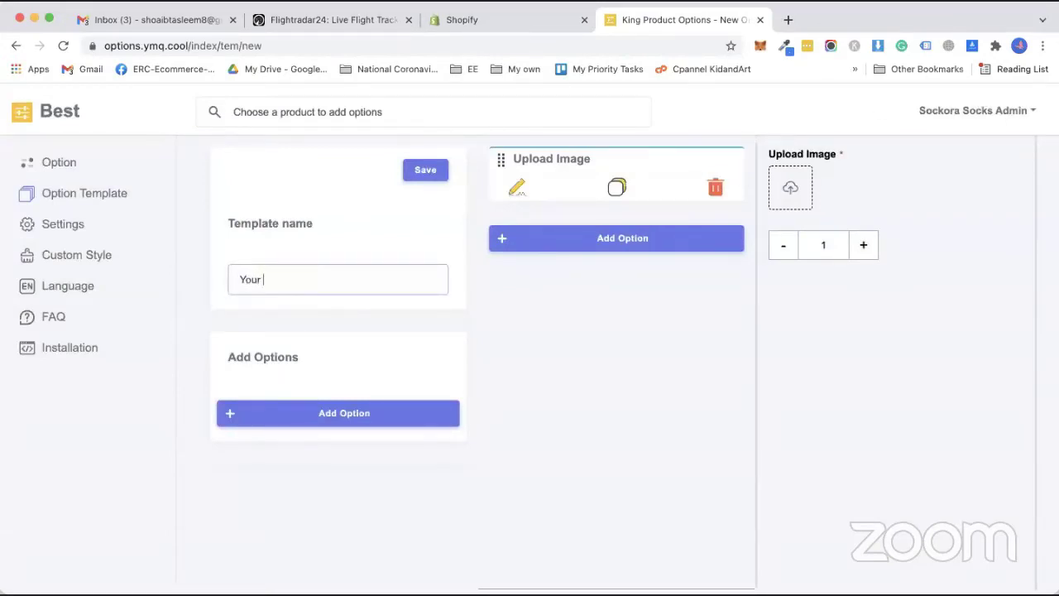
text( Customization)
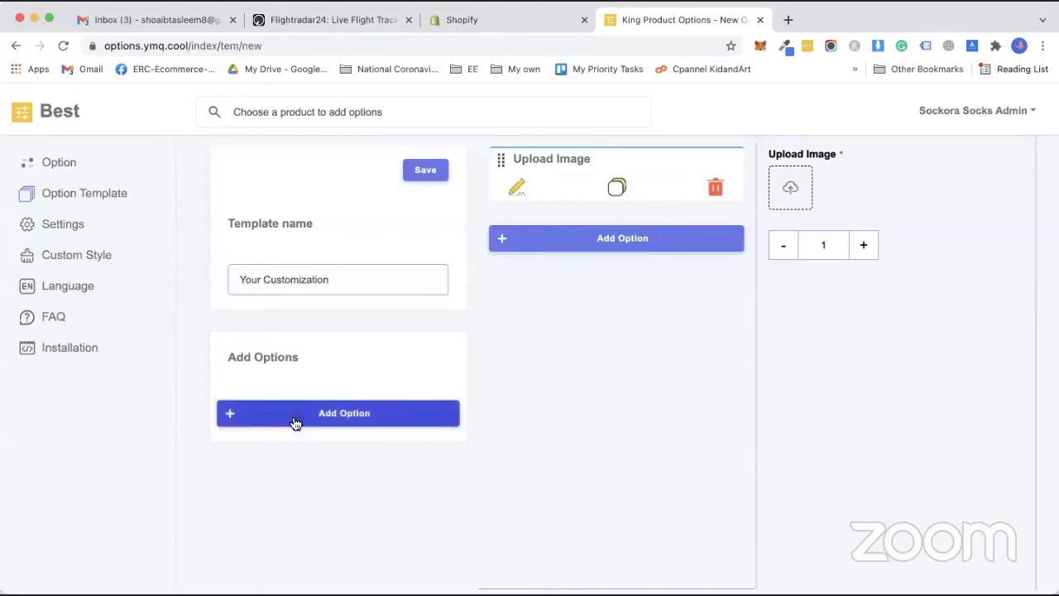
click(296, 421)
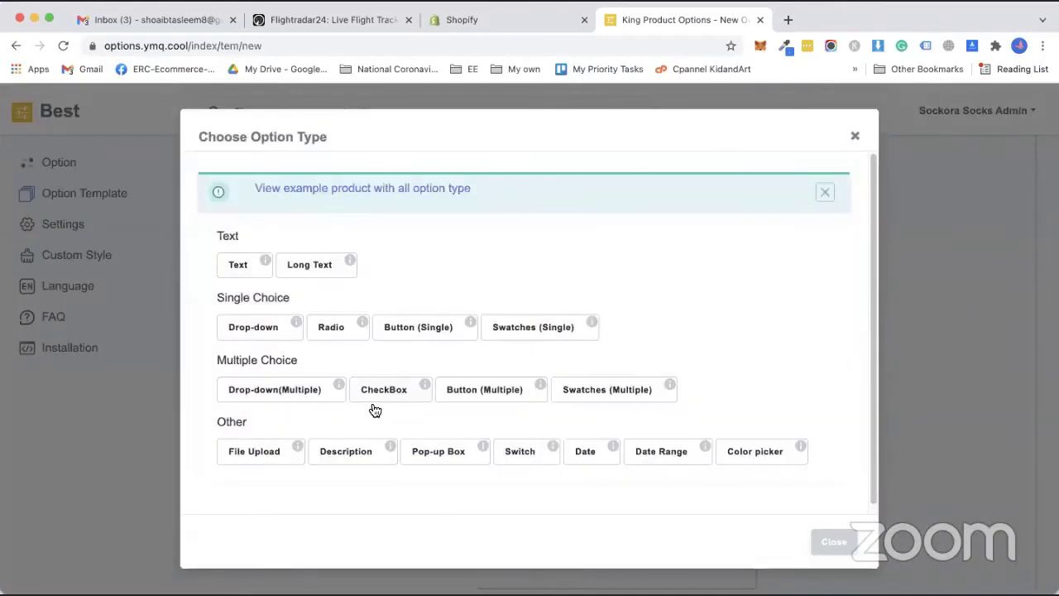
click(235, 327)
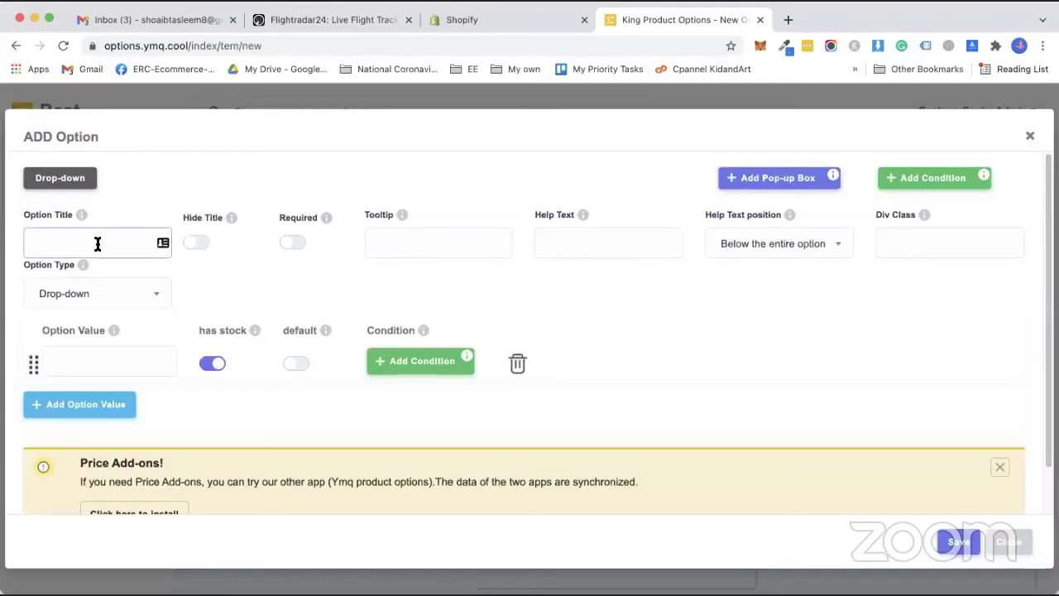
click(97, 243)
text(Cjh)
text(se Colors)
click(294, 243)
Give the drop-down the values Blue, Green and Red, then save the option and template.
click(66, 367)
text(b)
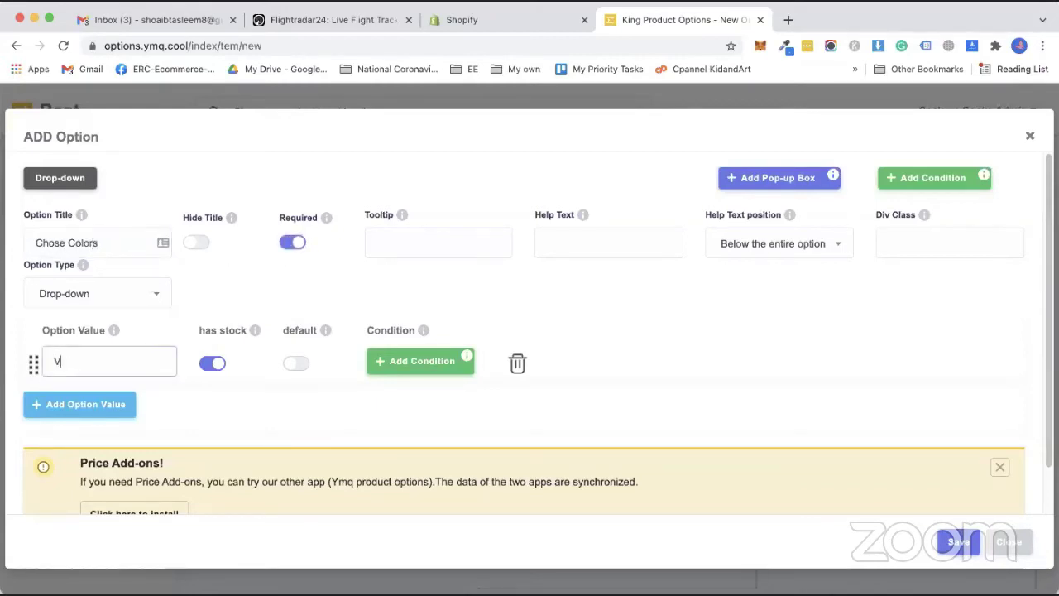
key(BackSpace)
text(Blue)
click(89, 405)
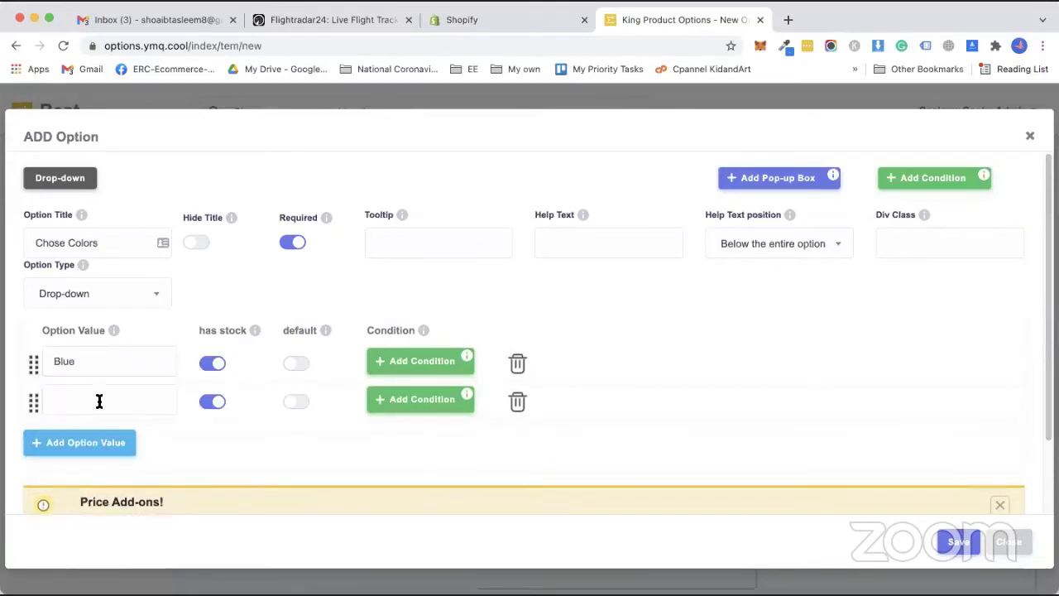
click(99, 401)
text(Green)
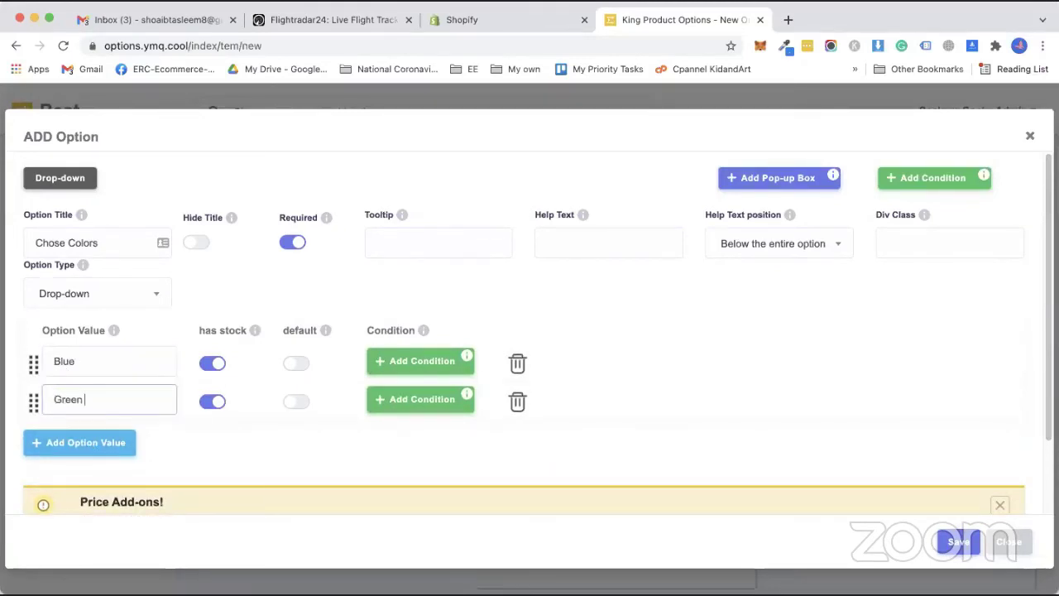
click(94, 442)
click(103, 446)
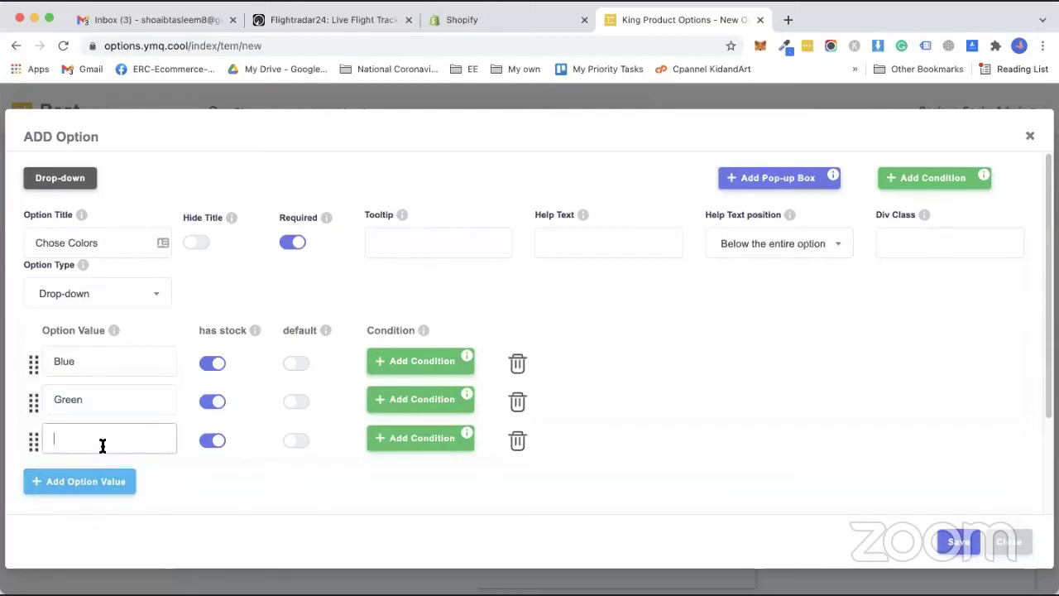
text(Red)
click(967, 545)
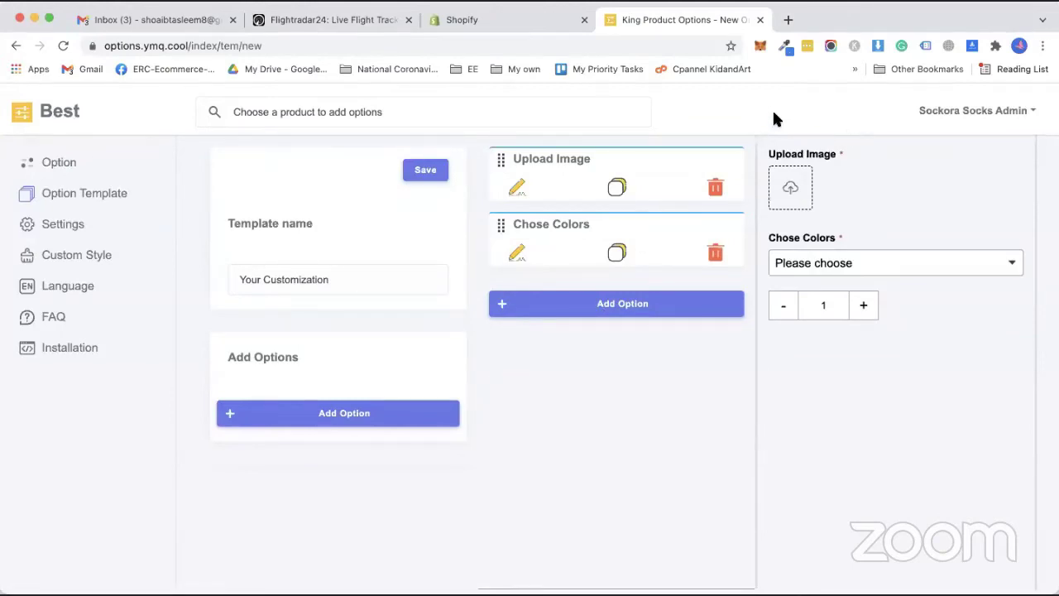
click(430, 174)
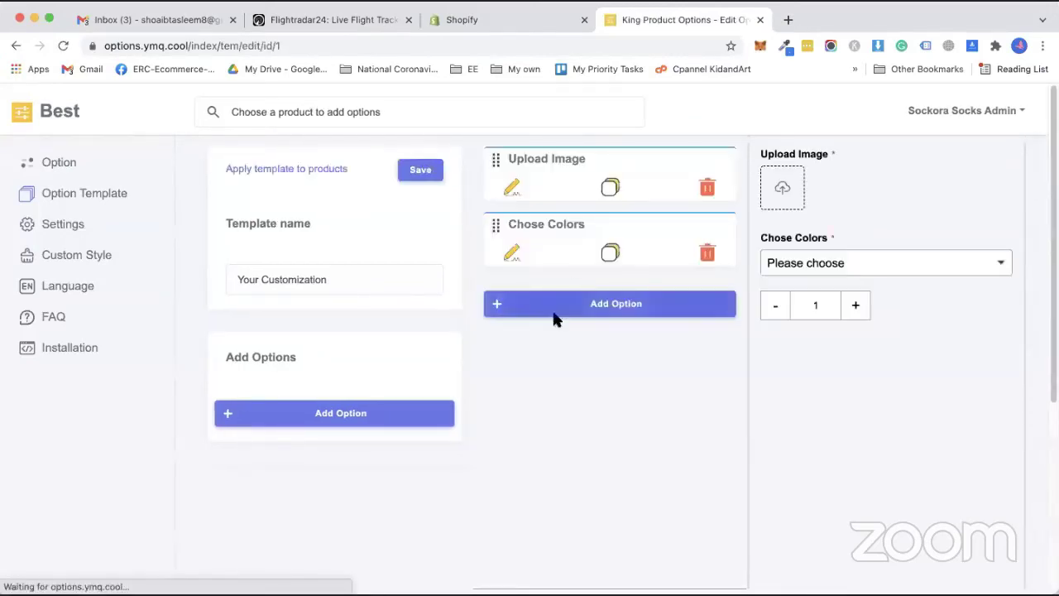
Choose the Awesome rainbow Phone Case as the product to add options to.
click(71, 165)
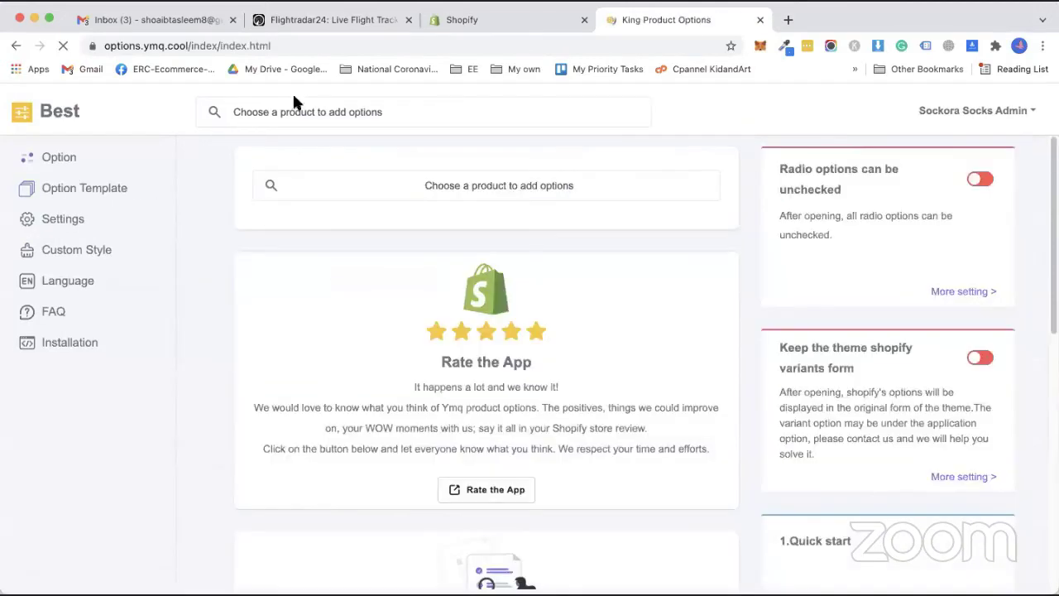
click(481, 182)
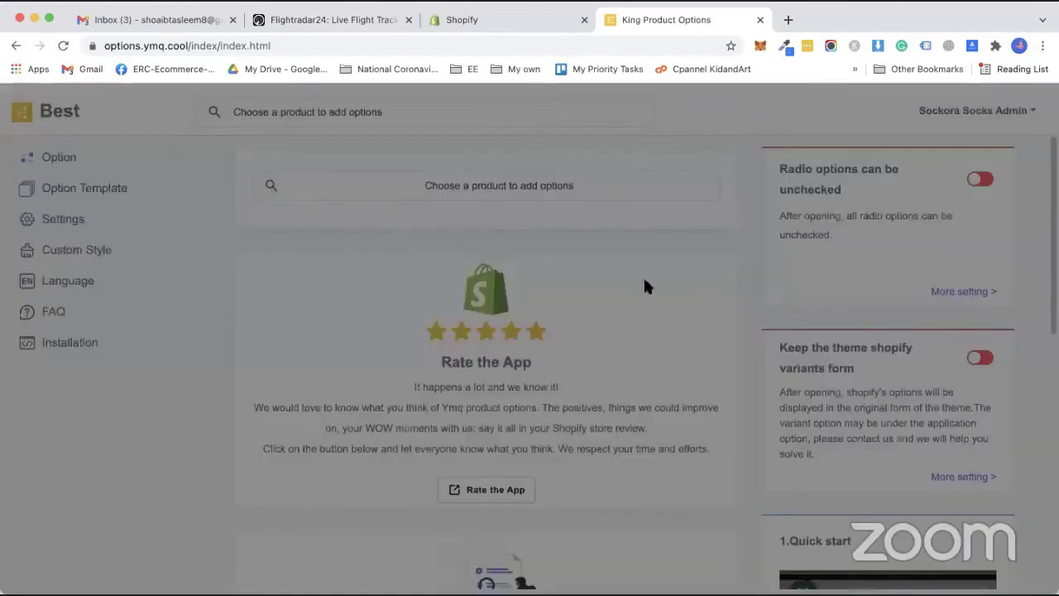
scroll(447, 339, down, 2)
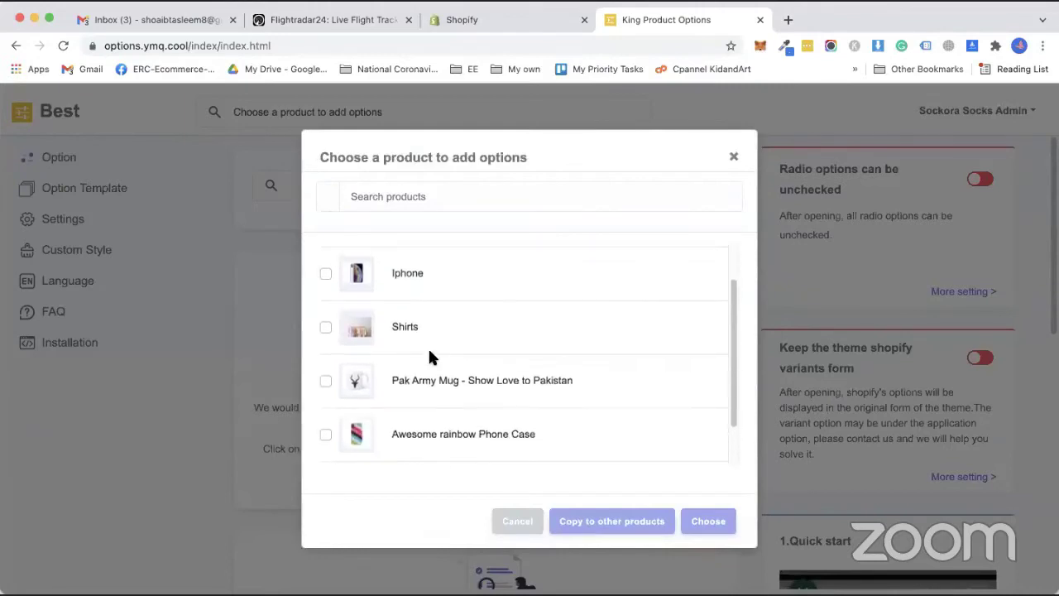
scroll(426, 389, down, 1)
click(430, 381)
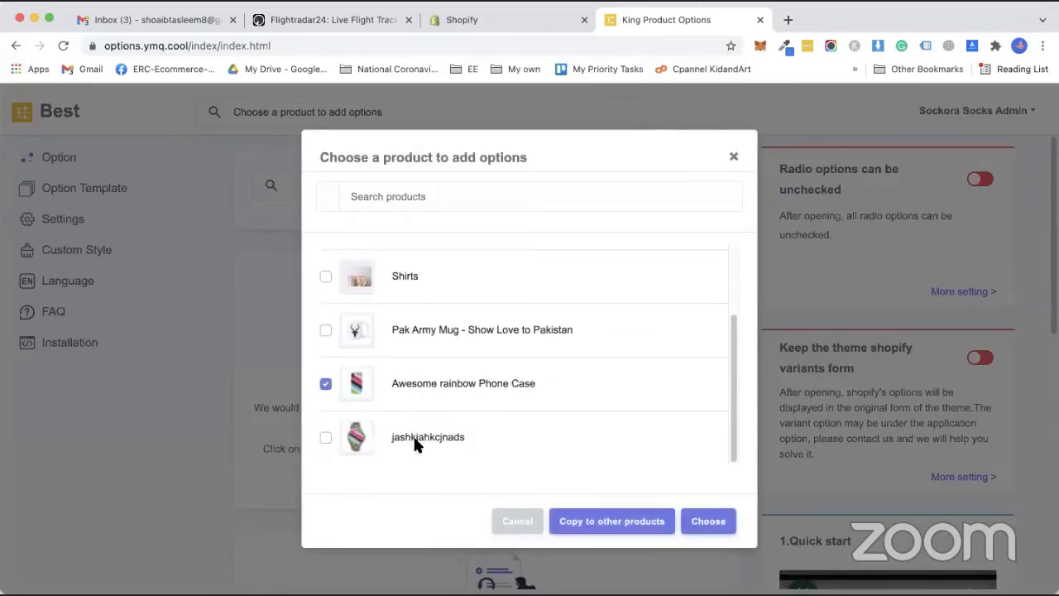
click(415, 442)
click(326, 385)
click(698, 529)
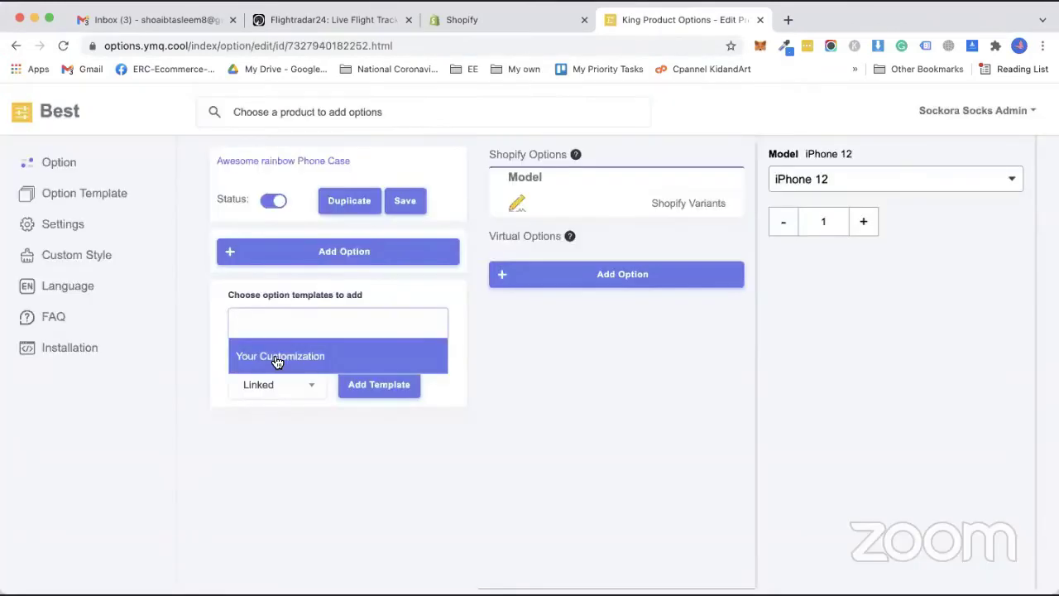
Link the Your Customization template to the phone case.
click(274, 358)
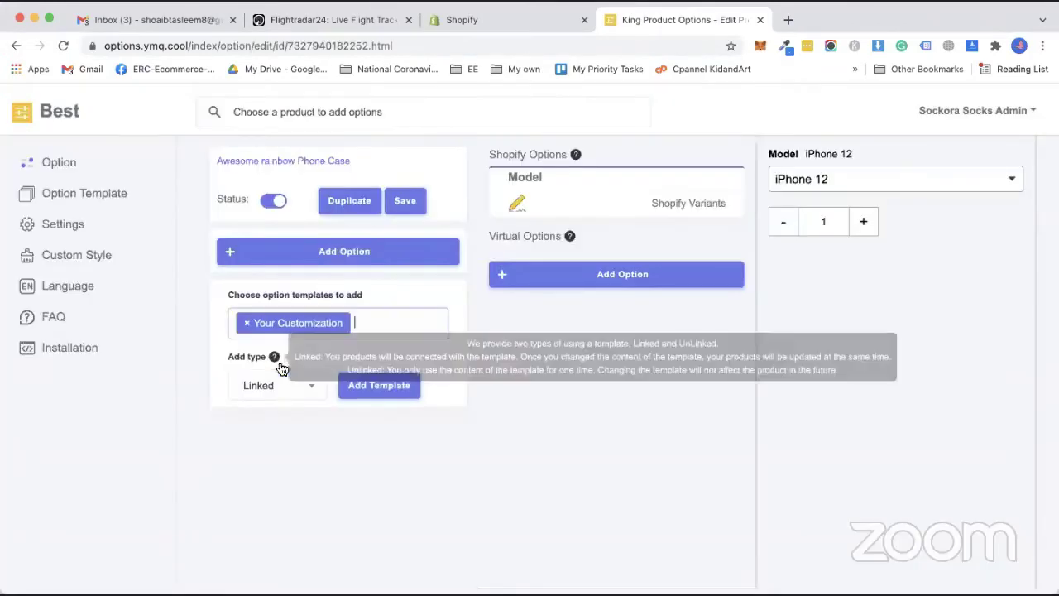
click(386, 386)
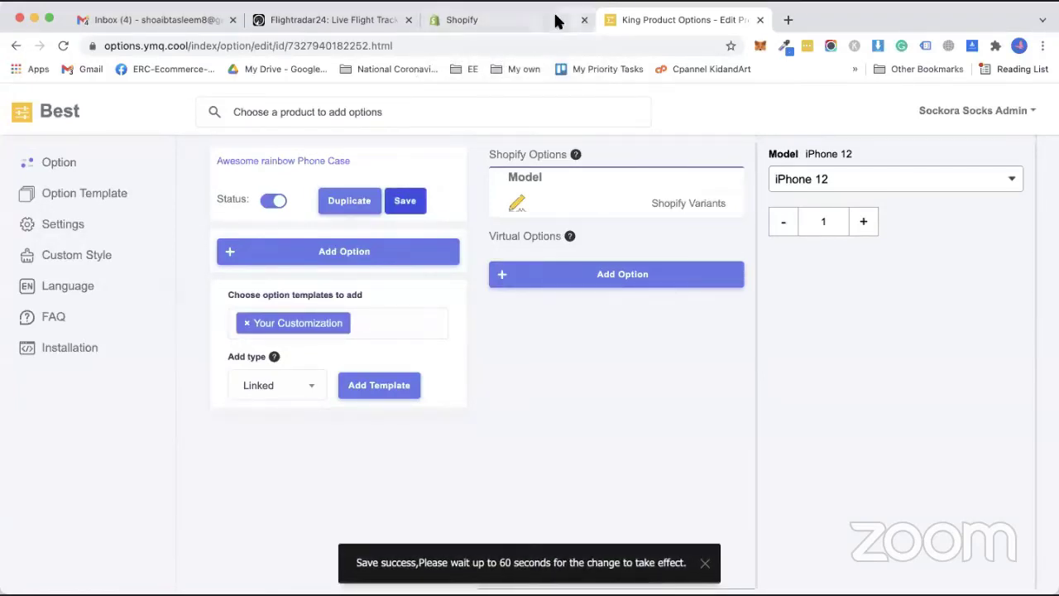
click(492, 20)
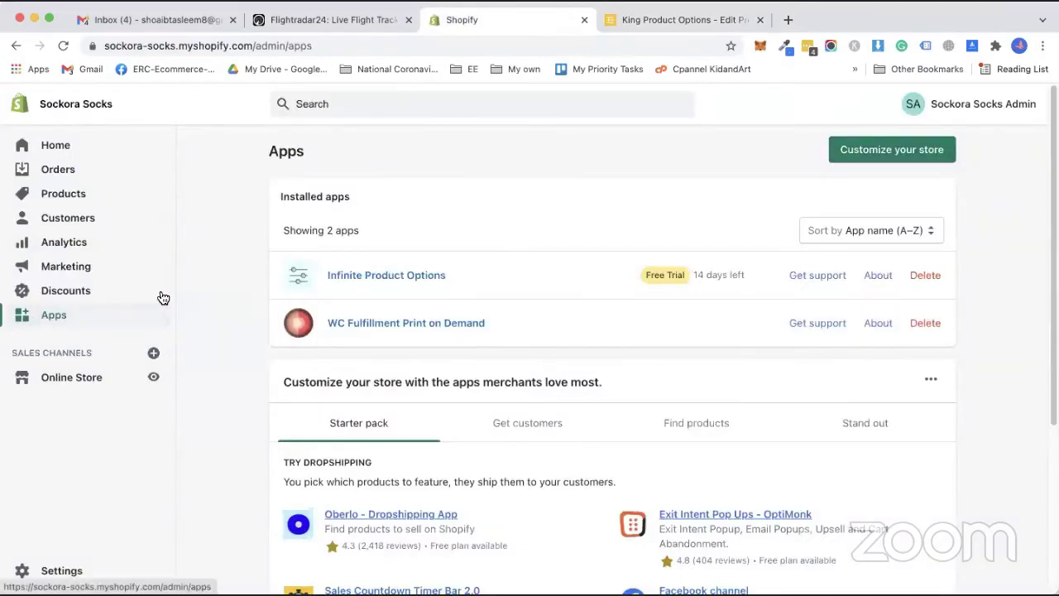
Publish the Debut theme as the store's current theme.
click(63, 377)
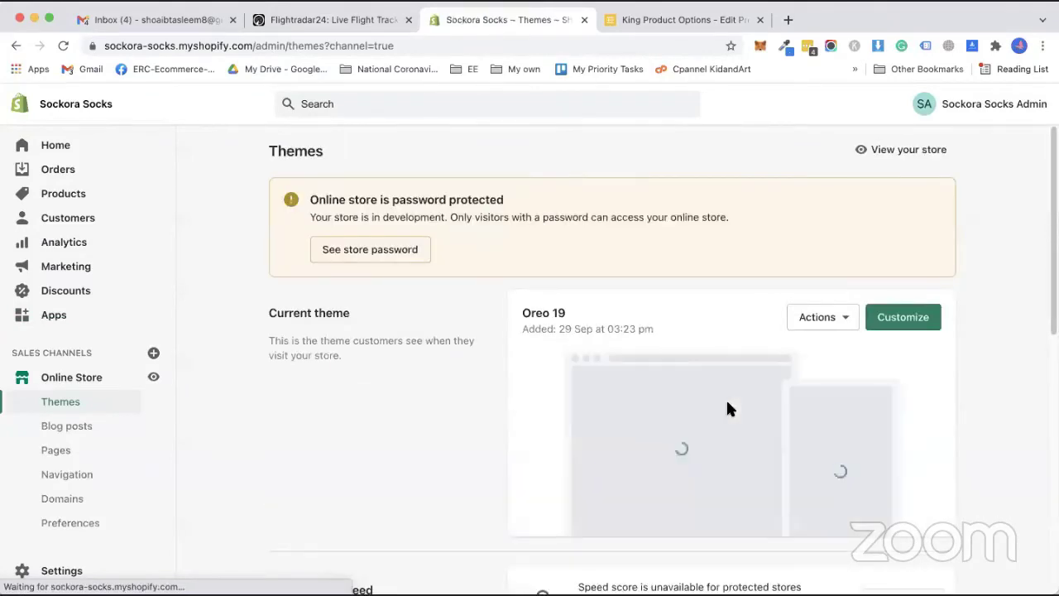
scroll(697, 395, down, 1)
scroll(696, 396, down, 4)
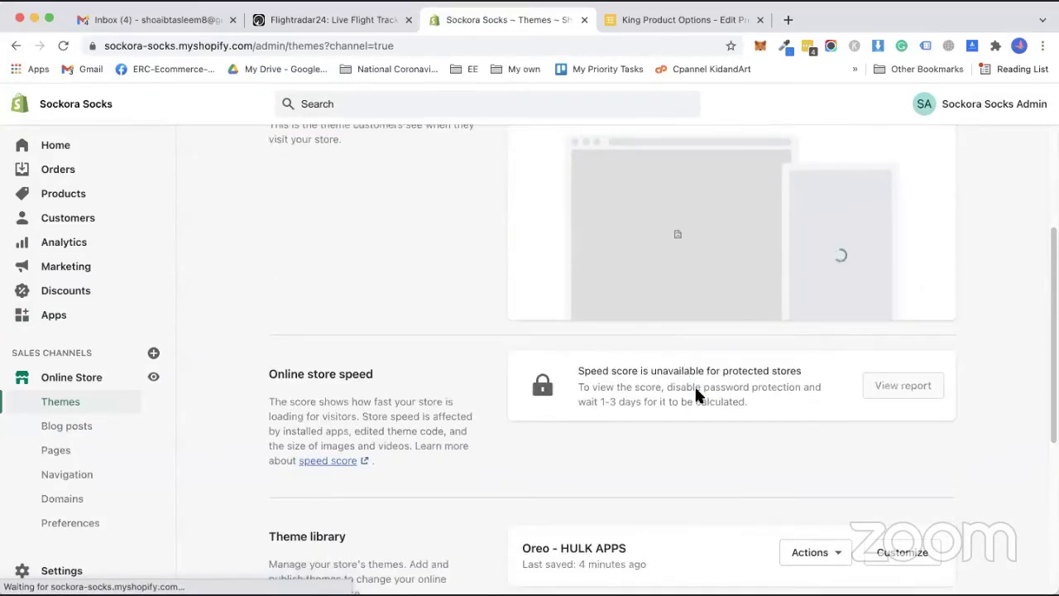
scroll(579, 409, down, 3)
scroll(599, 435, down, 1)
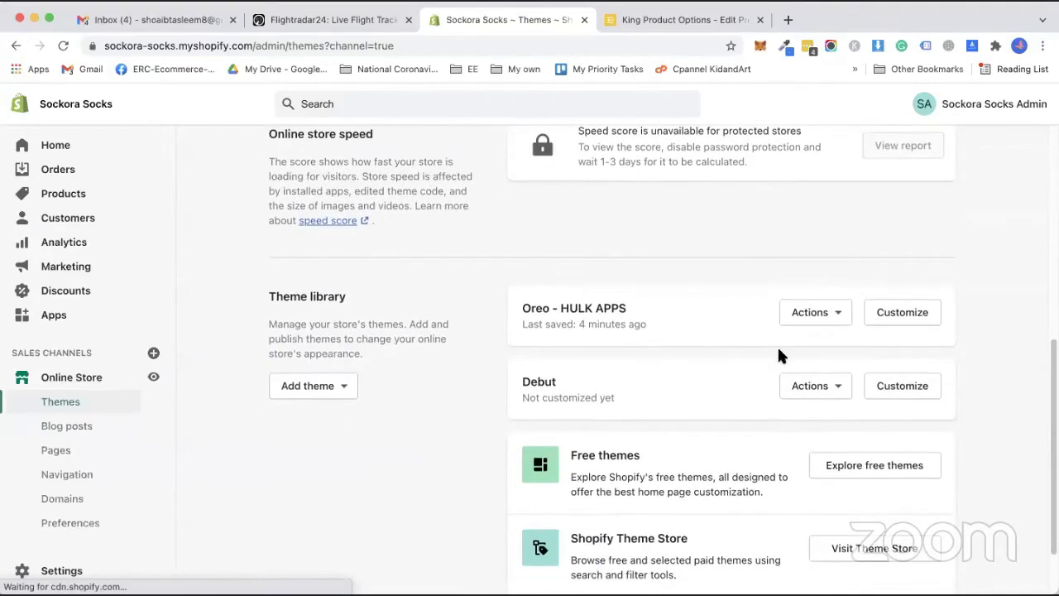
click(839, 387)
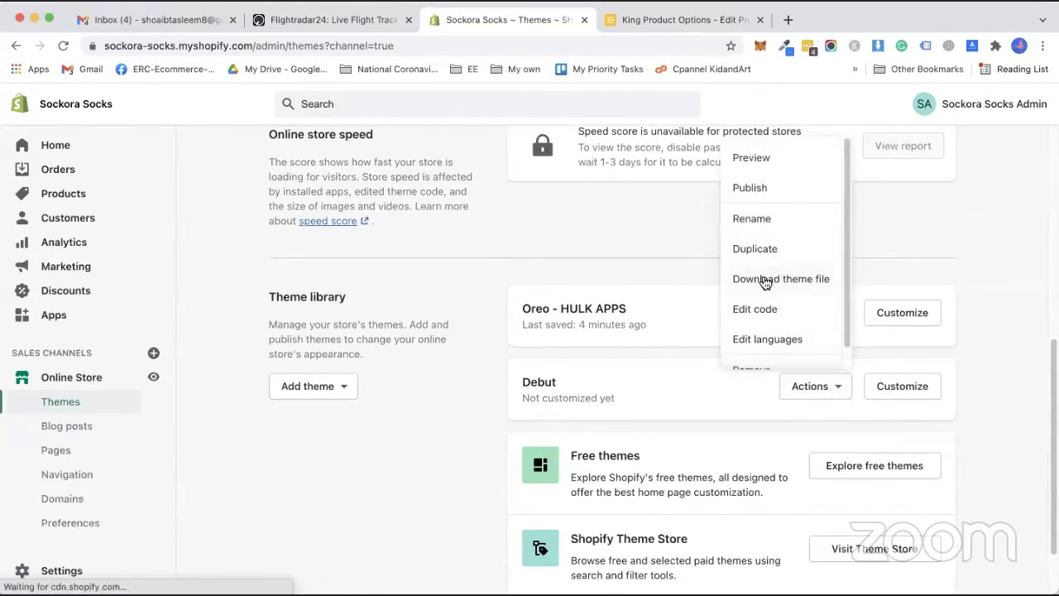
click(750, 188)
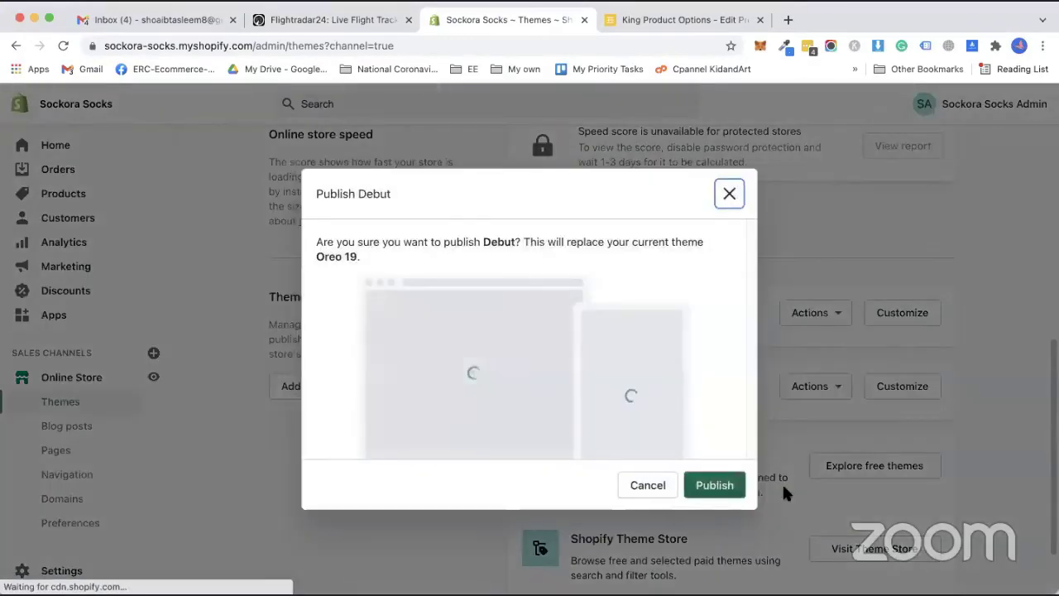
click(714, 485)
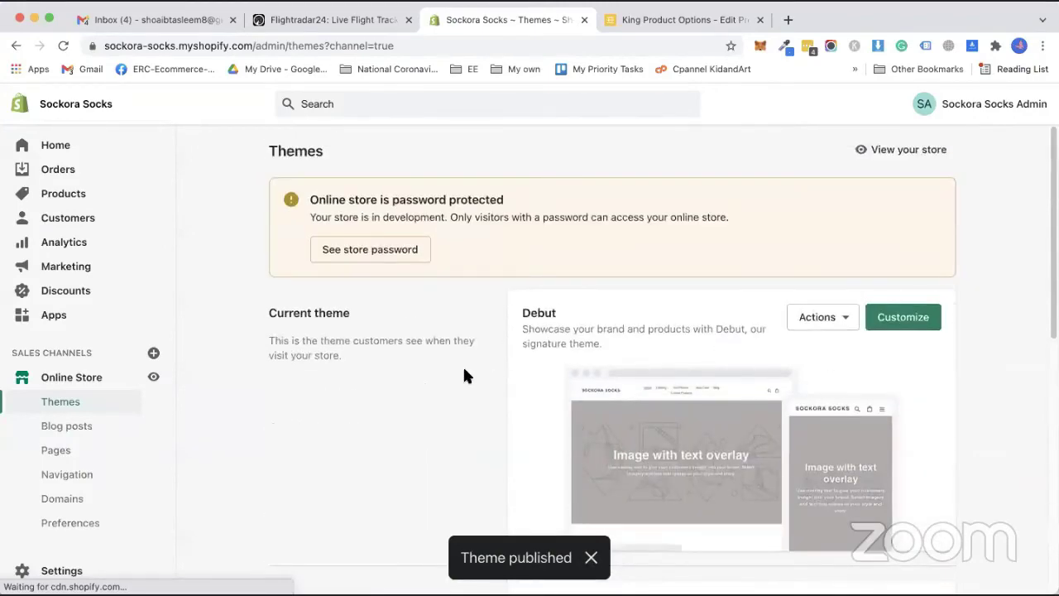
Preview the Debut theme and view the Awesome rainbow Phone Case product page.
scroll(480, 381, down, 4)
scroll(662, 332, up, 3)
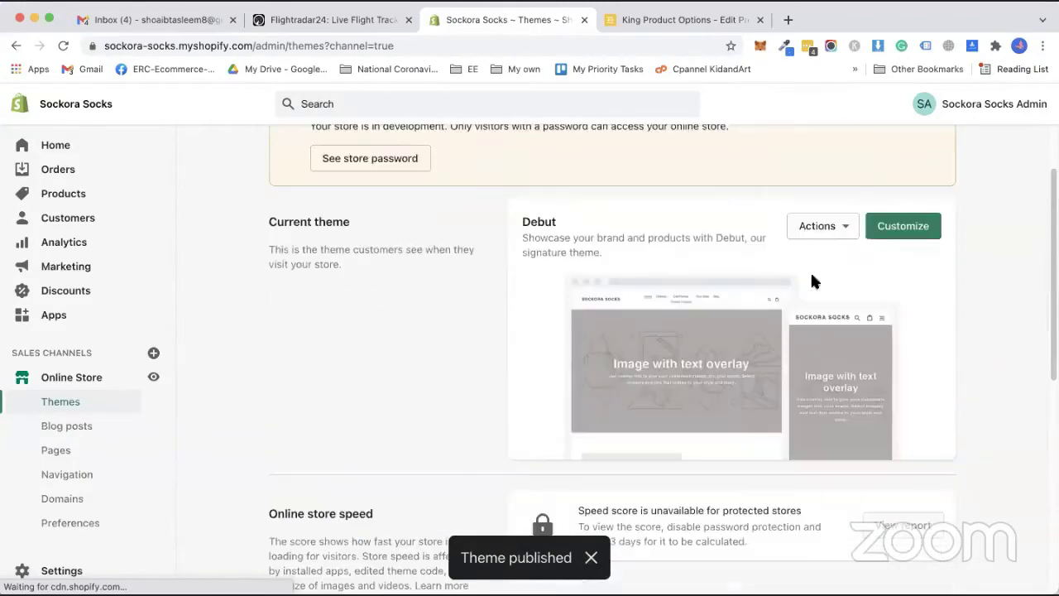
click(844, 231)
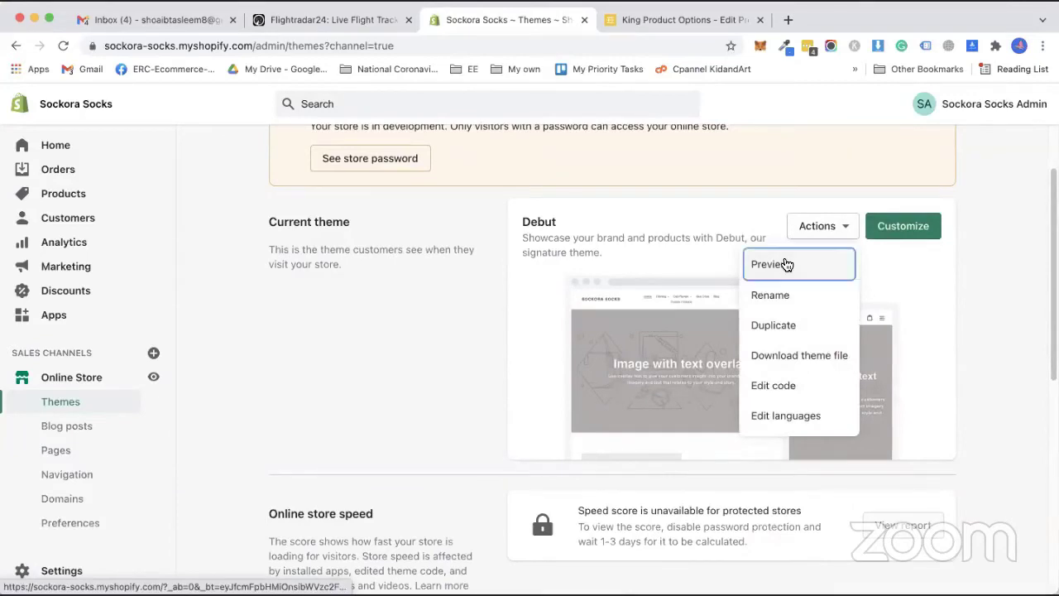
click(770, 264)
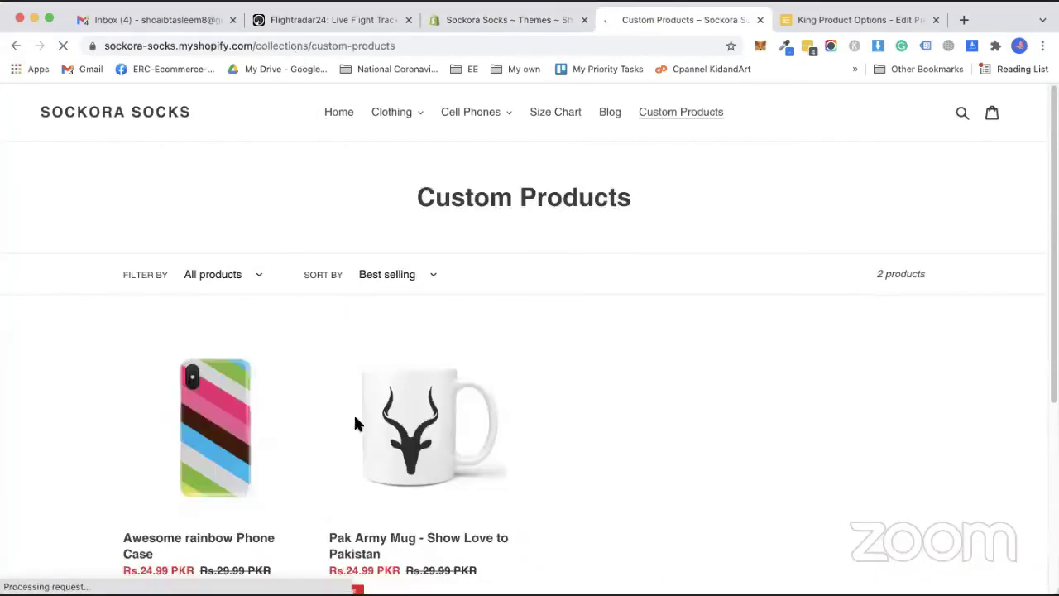
click(215, 426)
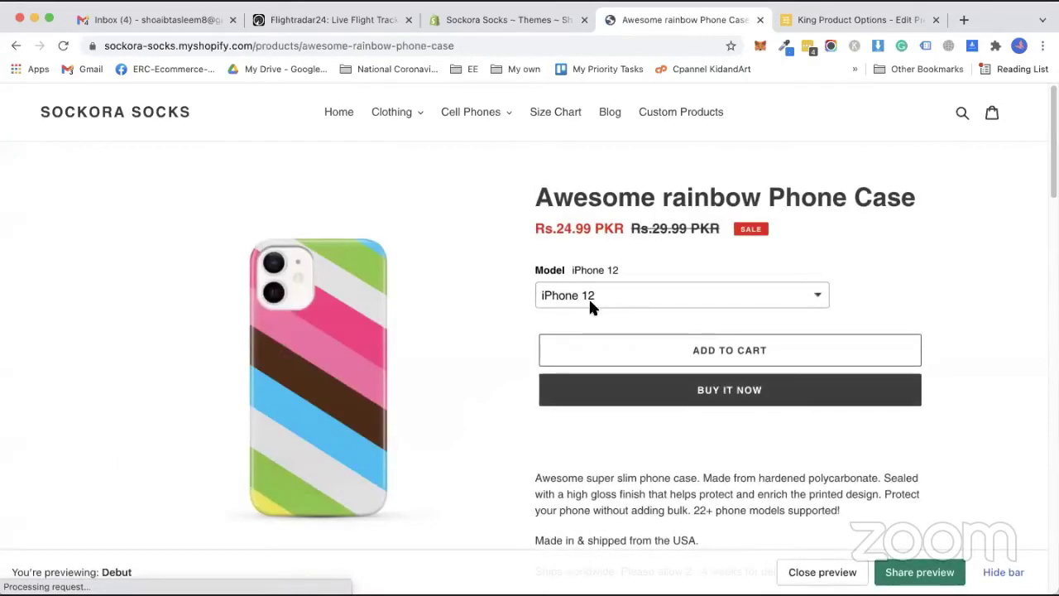
scroll(563, 443, down, 3)
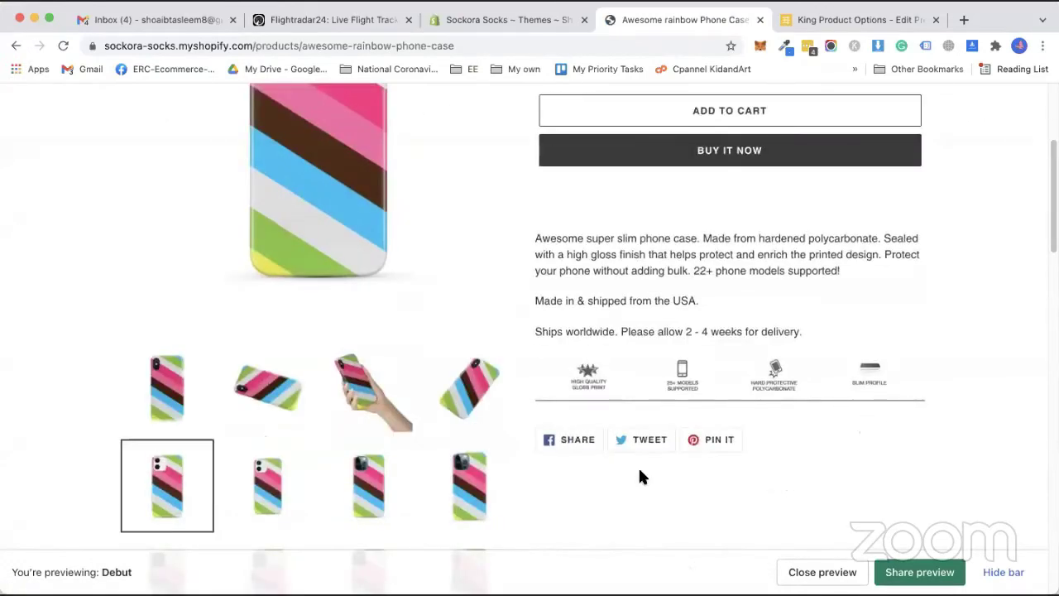
scroll(642, 476, up, 3)
scroll(613, 469, down, 10)
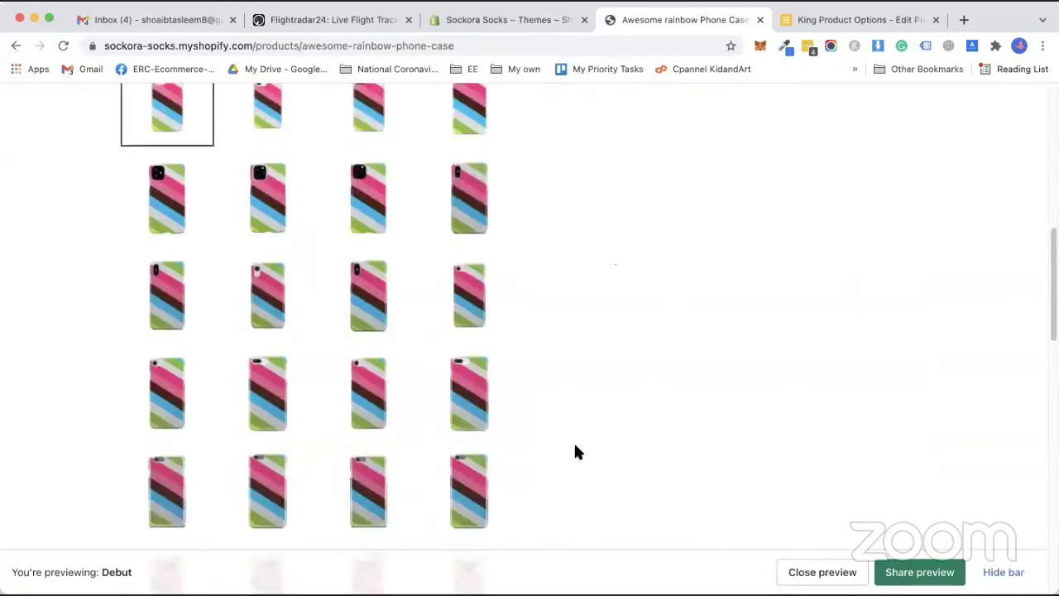
scroll(575, 452, up, 10)
click(1043, 46)
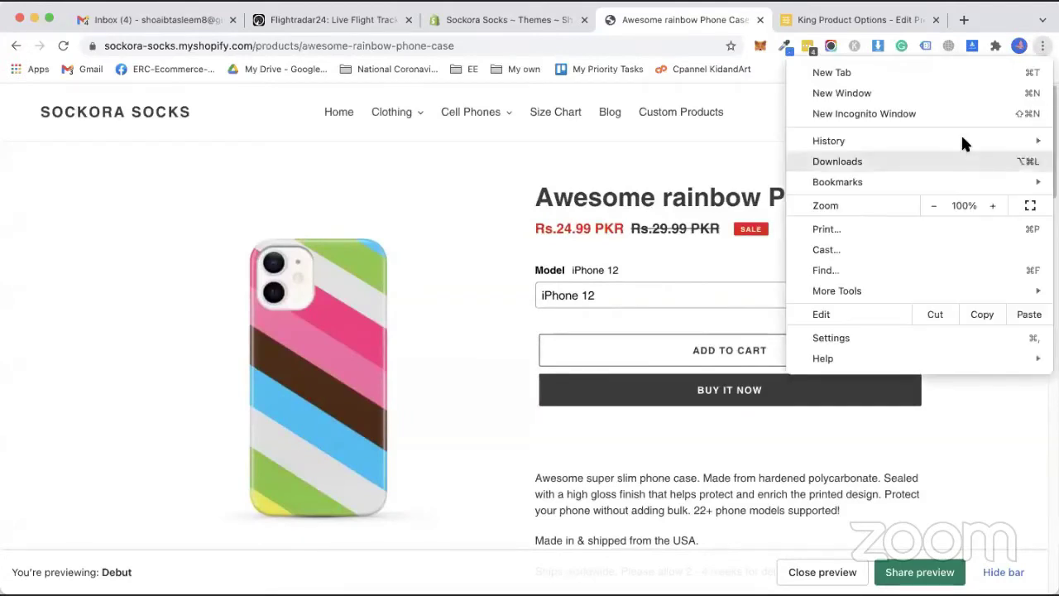
Clear Chrome's cached images and files, then close the Settings and History tabs.
mouse_move(957, 141)
click(577, 139)
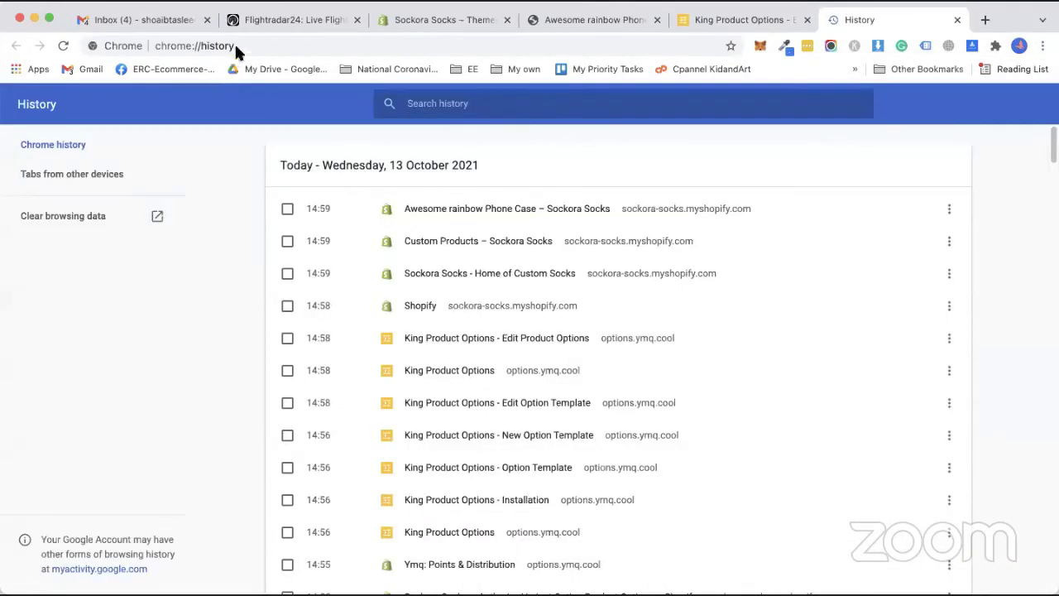
click(68, 217)
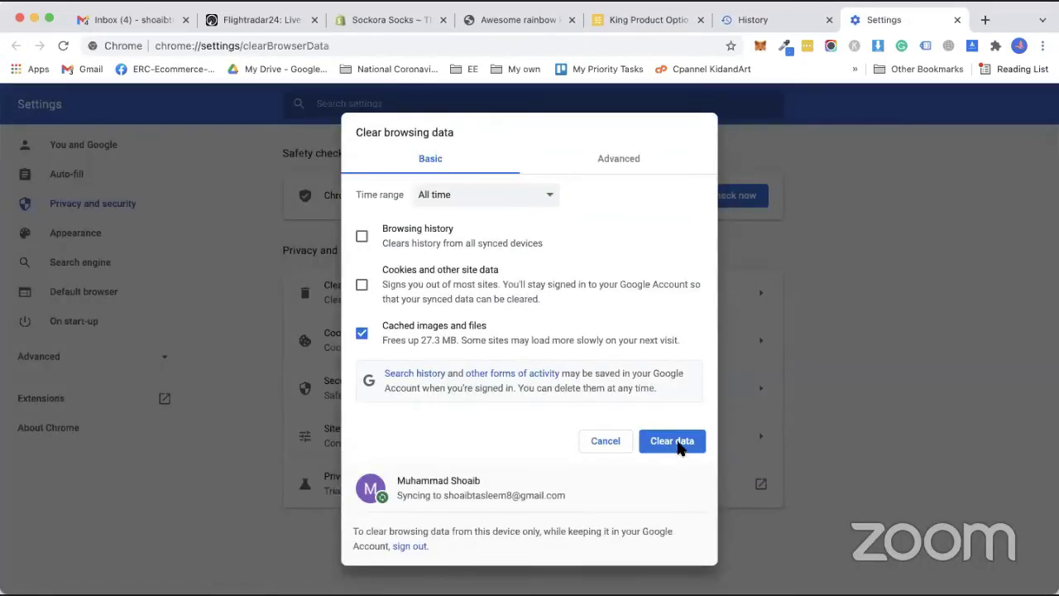
click(673, 441)
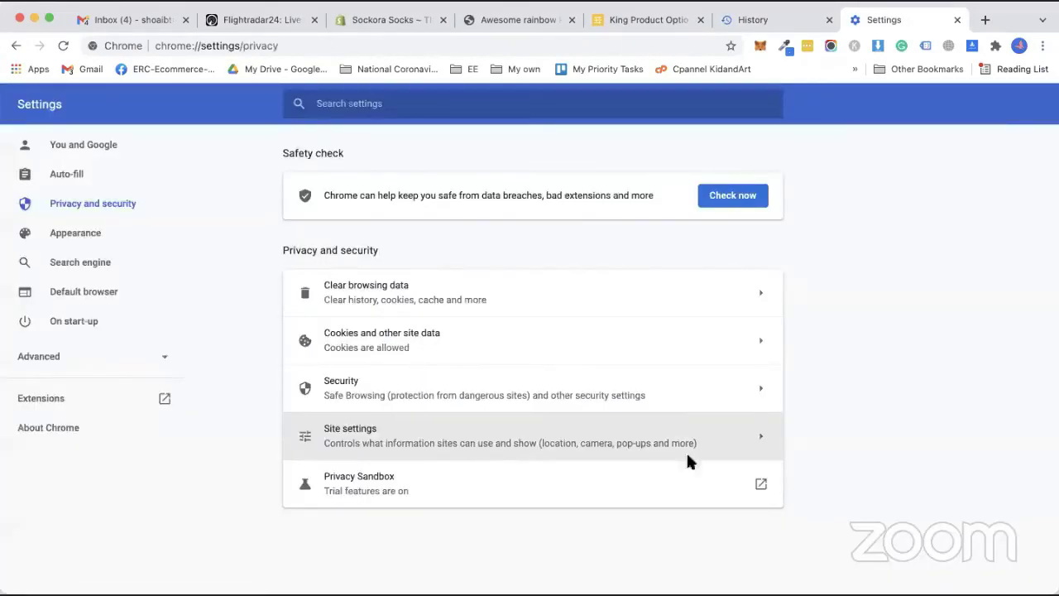
click(957, 21)
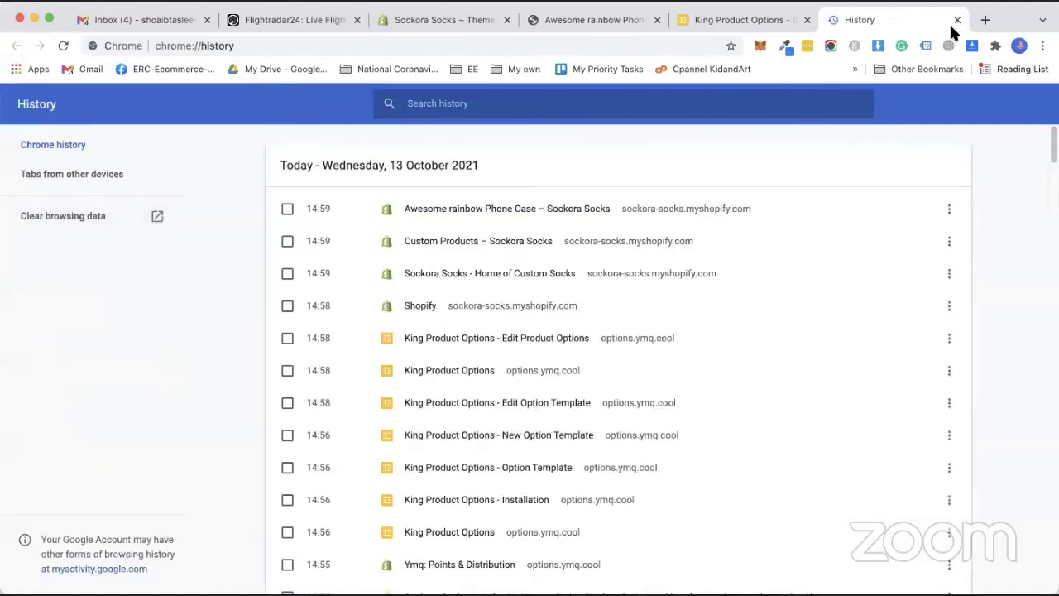
key(super+w)
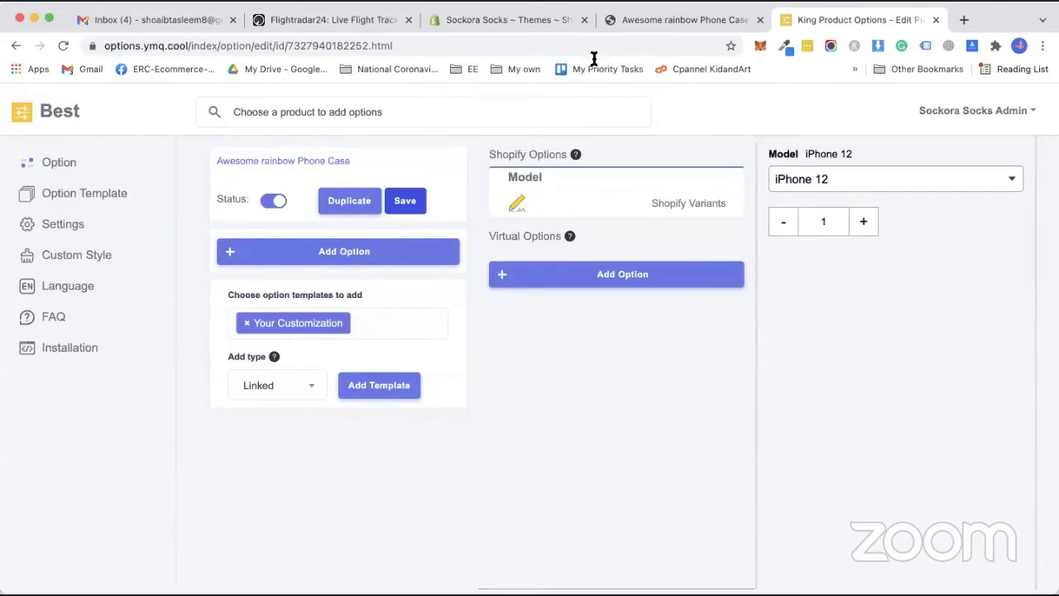
Close the preview and open the live store's Awesome rainbow Phone Case via Custom Products.
click(654, 17)
click(760, 20)
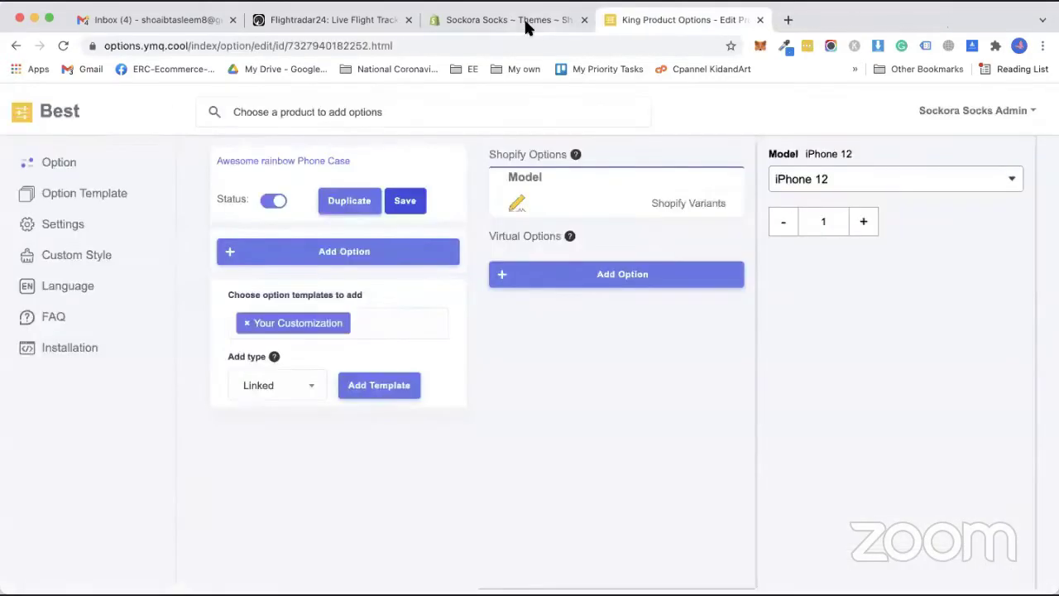
key(ctrl+shift+Tab)
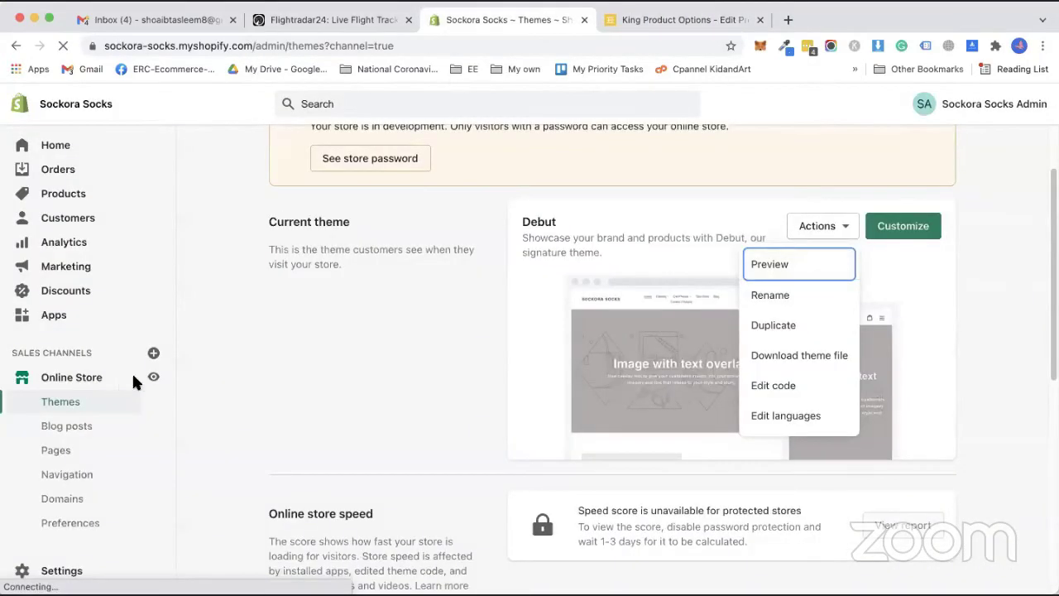
click(153, 376)
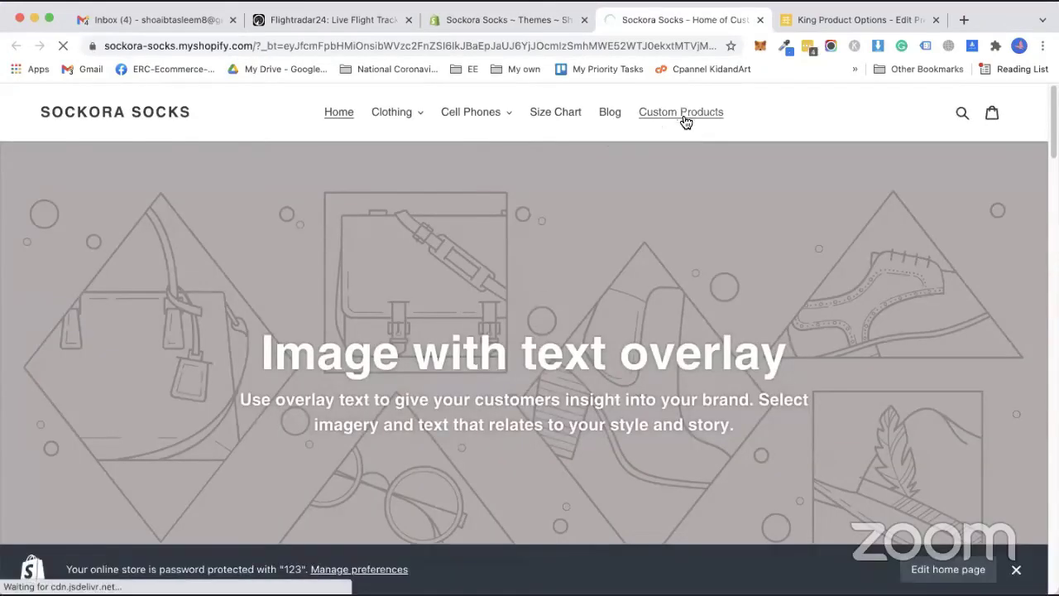
click(685, 116)
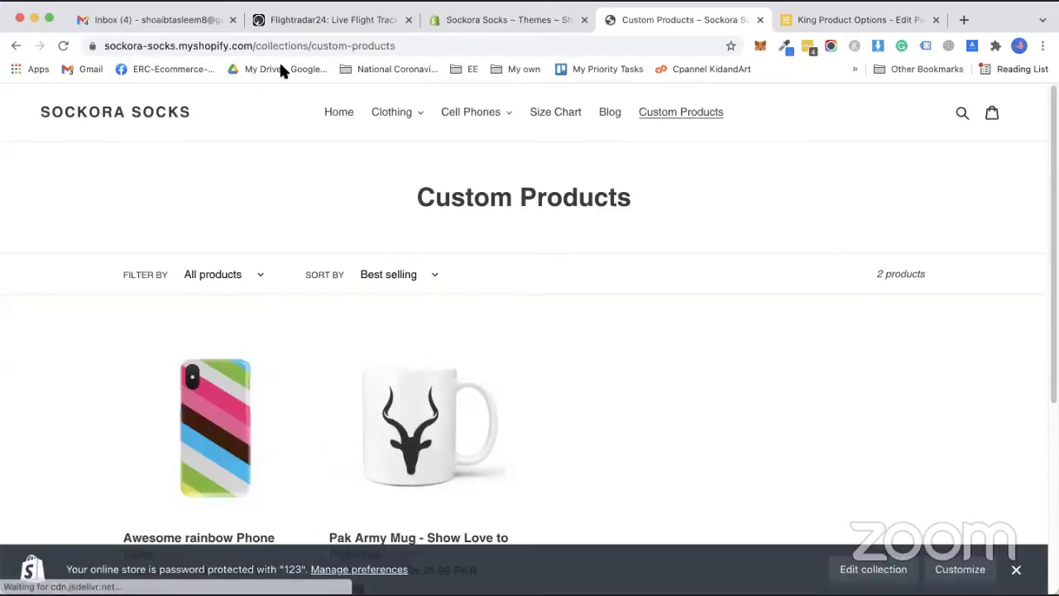
click(248, 475)
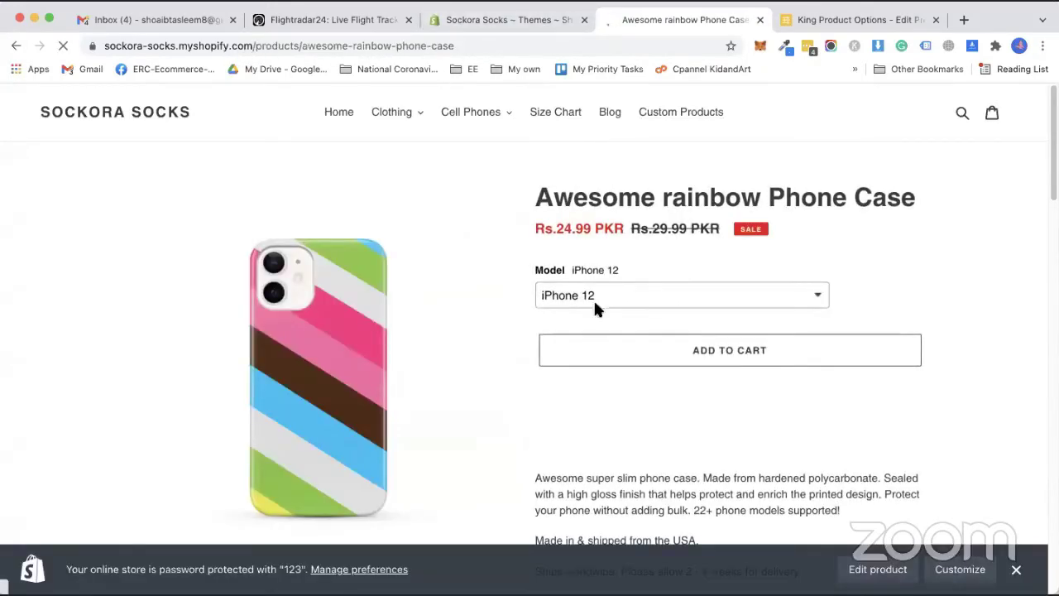
Check the live phone case page, then go back to King Product Options.
scroll(497, 377, down, 10)
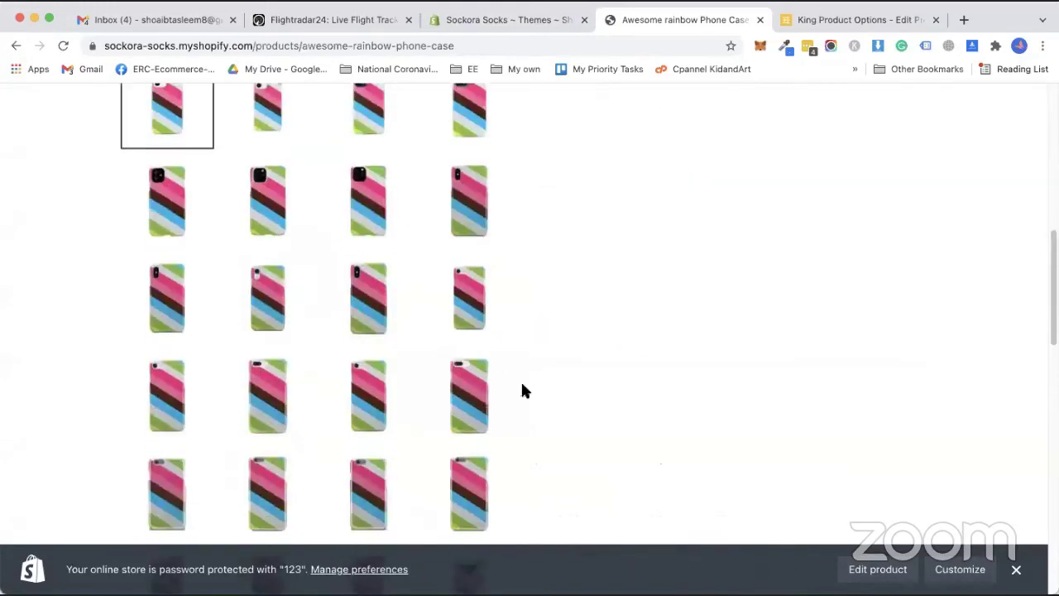
scroll(653, 414, up, 10)
scroll(571, 418, down, 2)
scroll(571, 422, down, 10)
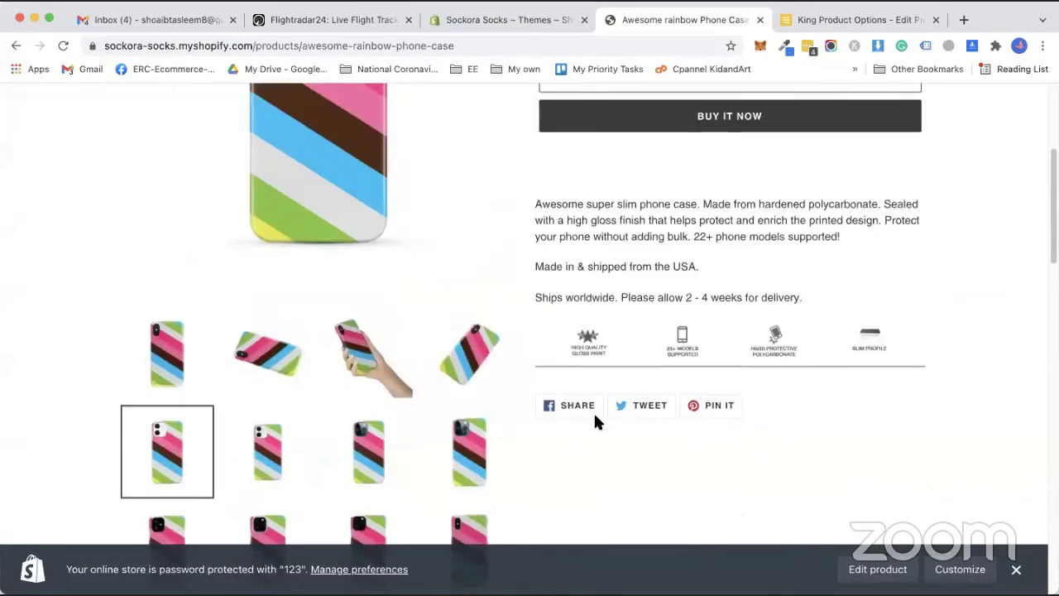
scroll(705, 451, down, 5)
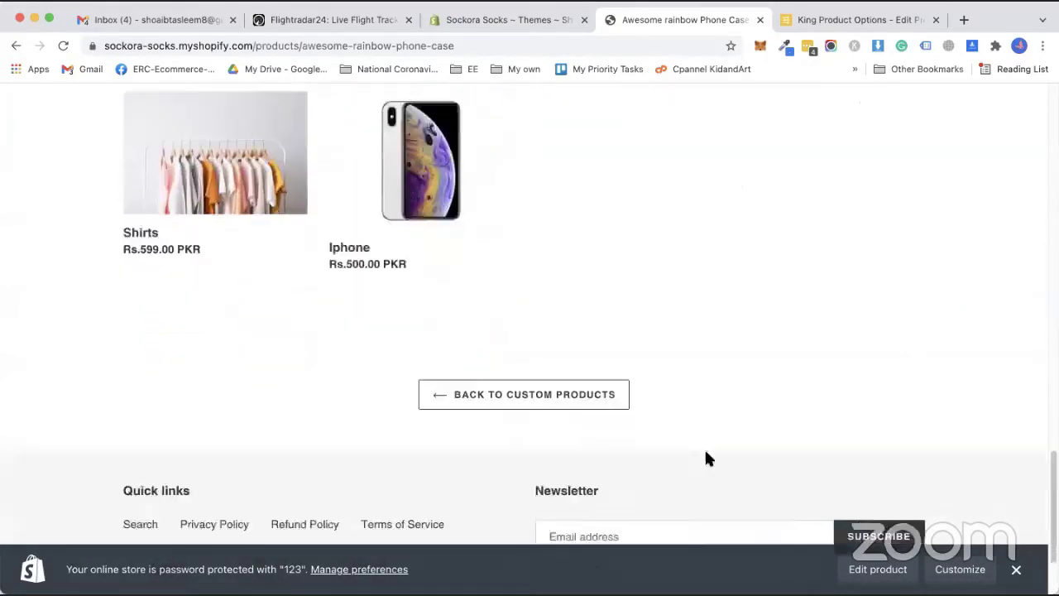
scroll(774, 450, up, 10)
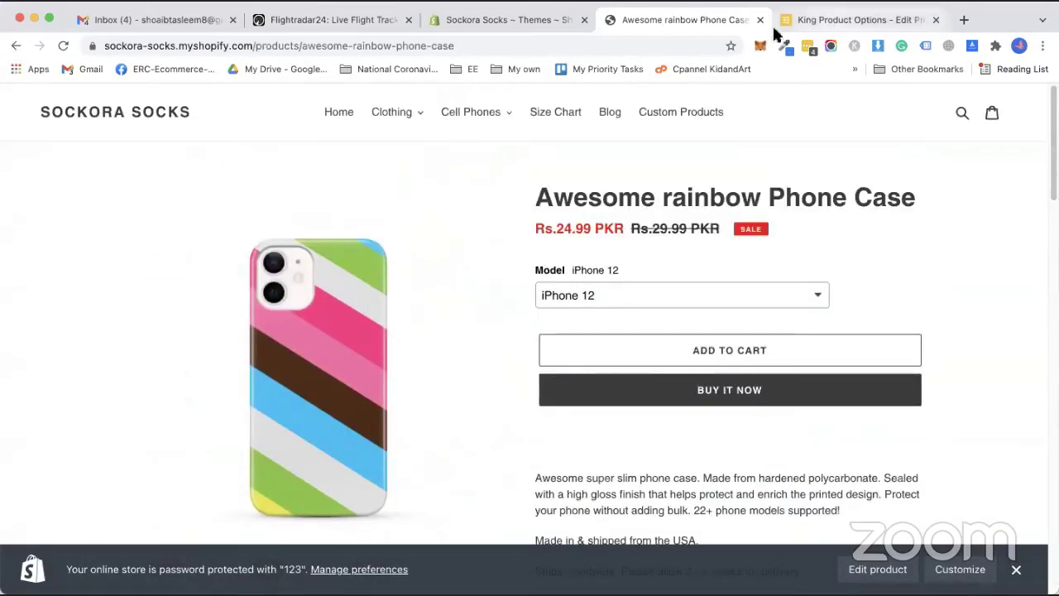
click(813, 24)
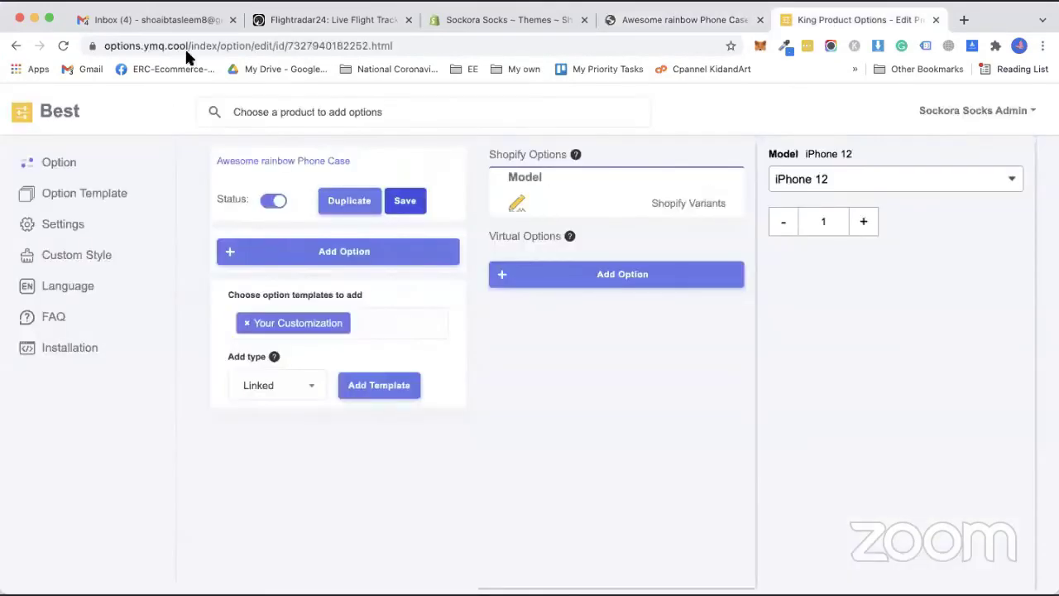
Dismiss the option type chooser and select the Pak Army Mug - Show Love to Pakistan product.
click(606, 282)
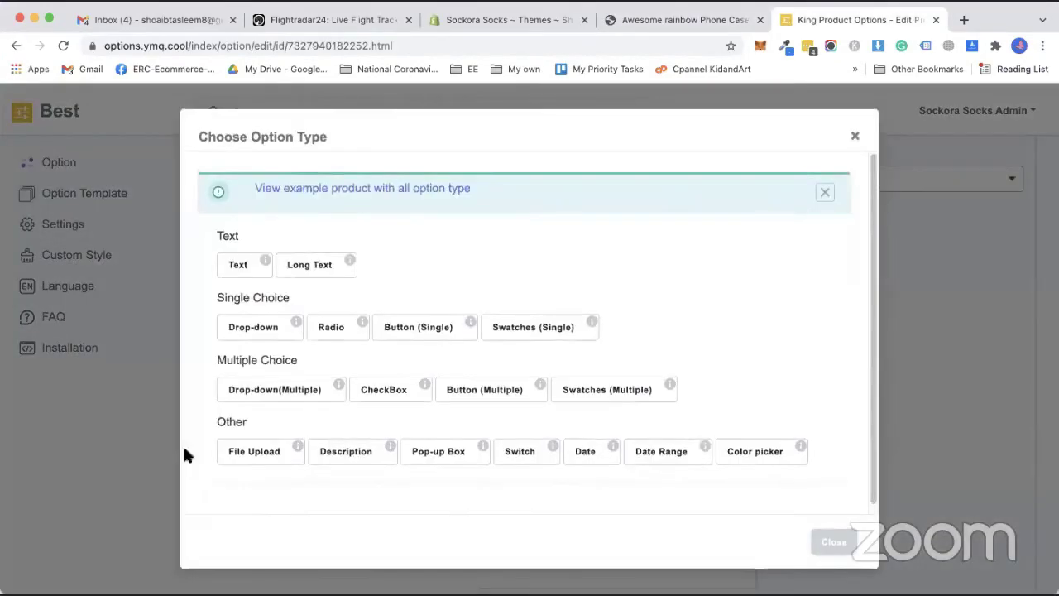
click(158, 397)
click(59, 166)
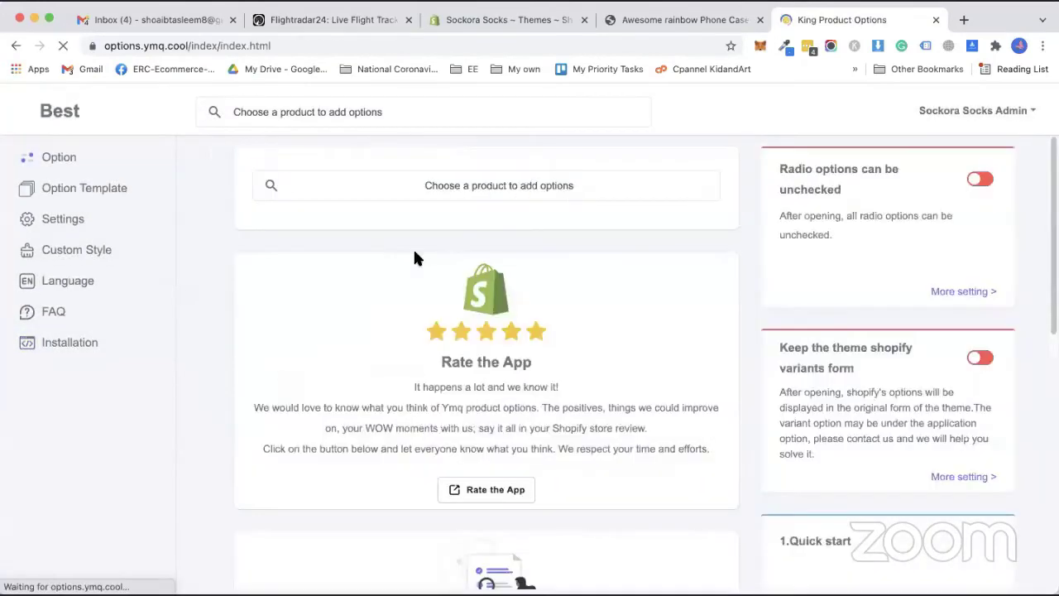
click(481, 189)
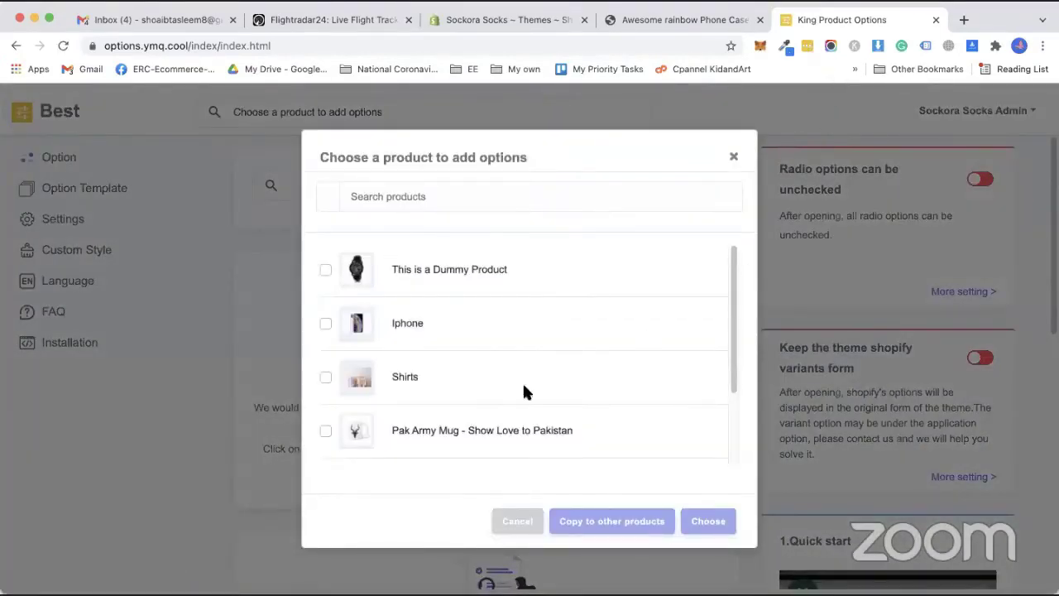
scroll(331, 364, down, 2)
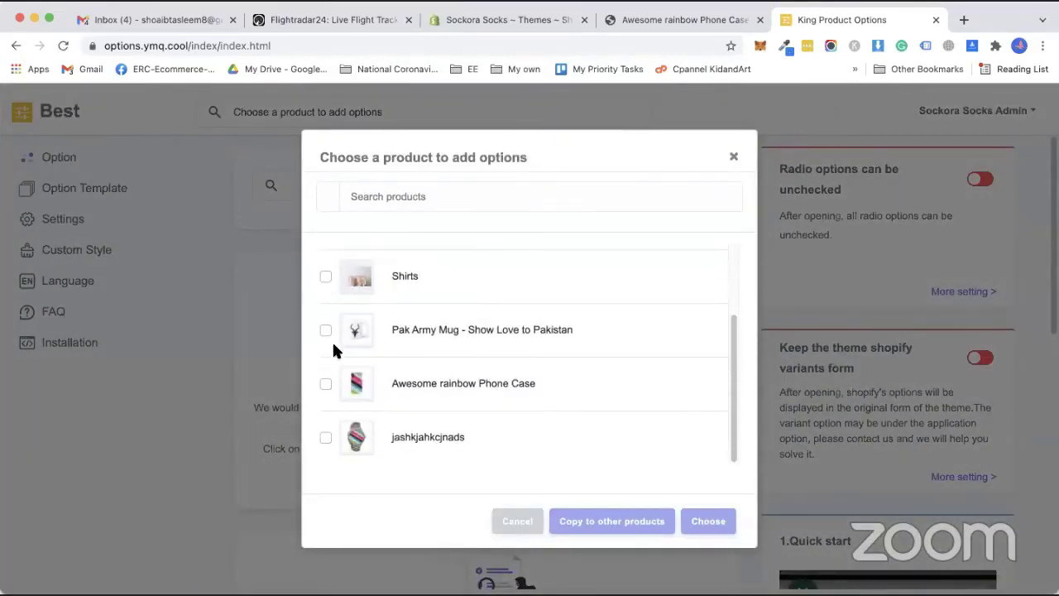
click(326, 330)
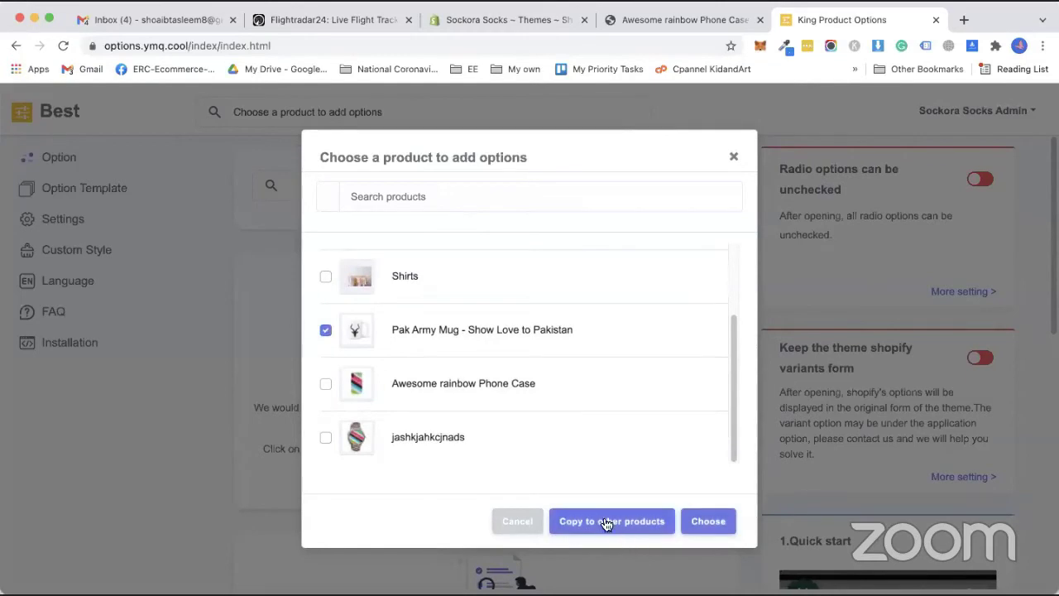
click(706, 522)
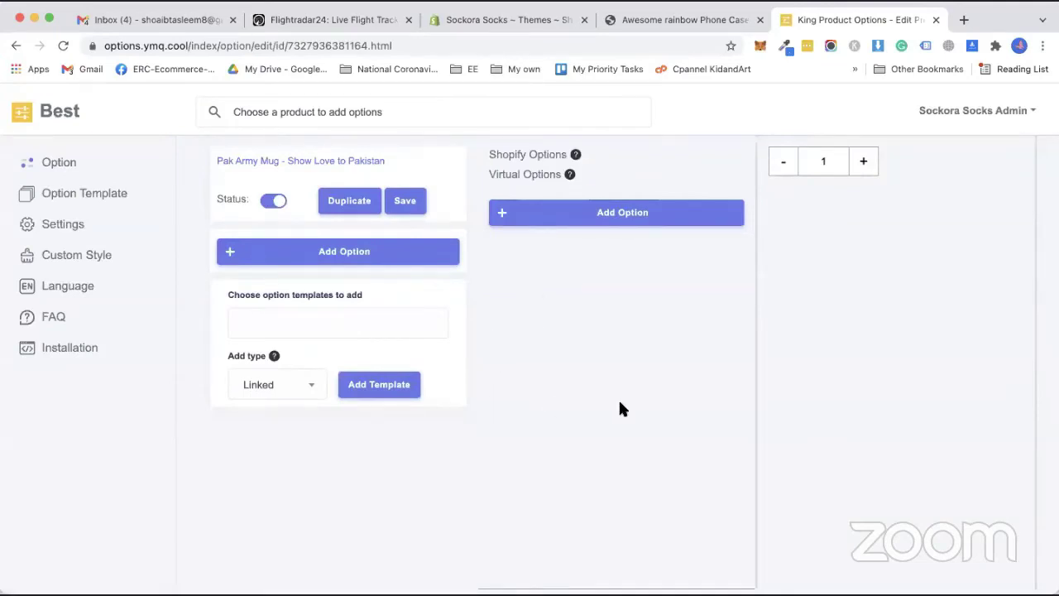
Add the Your Customization template to the Pak Army Mug and save its options.
click(291, 338)
click(290, 356)
click(379, 385)
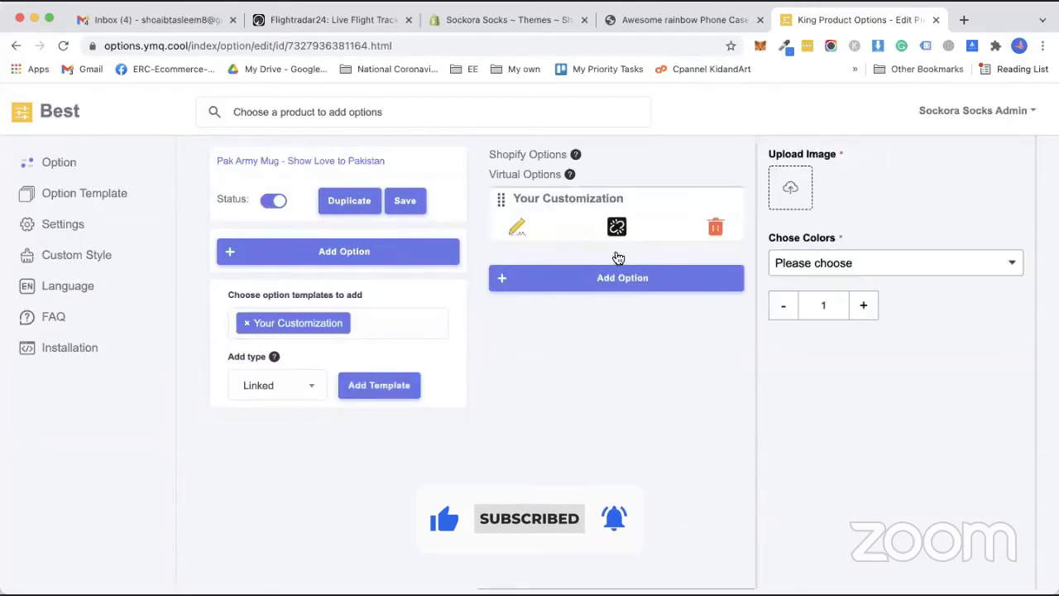
click(404, 203)
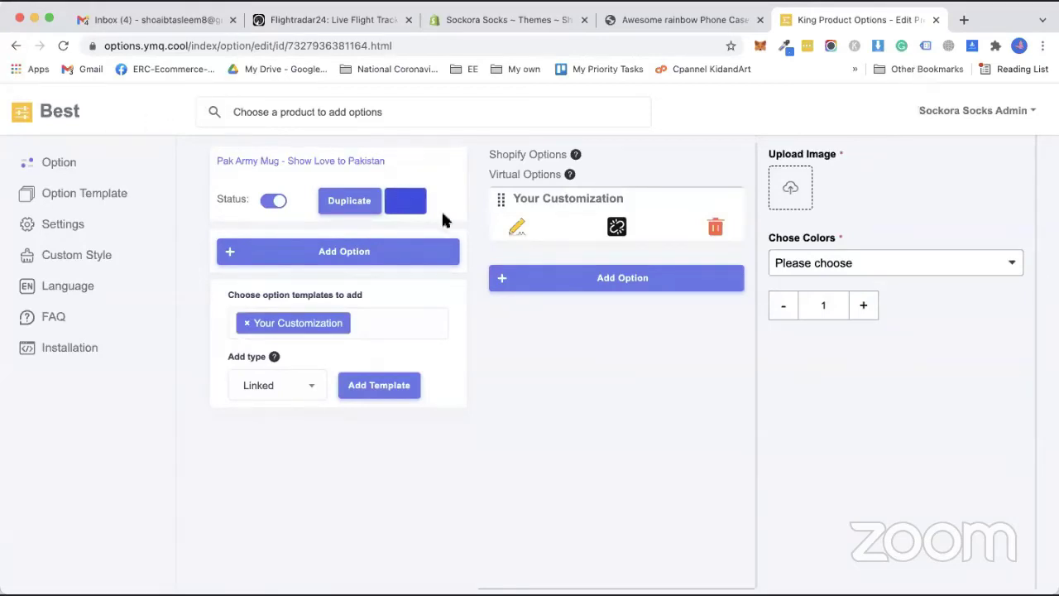
click(650, 15)
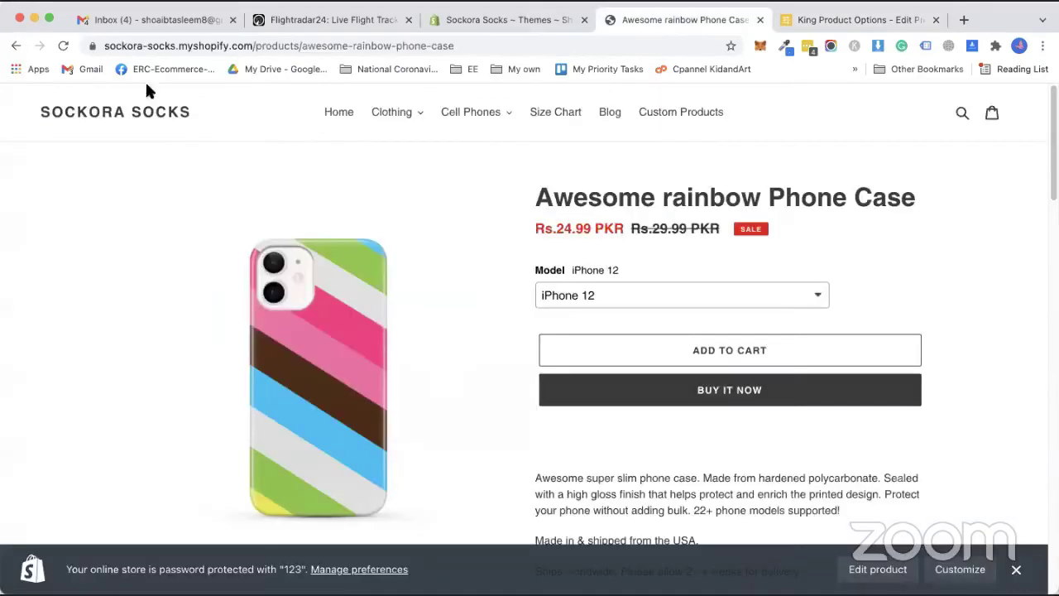
Open the Pak Army Mug - Show Love to Pakistan product page from Custom Products.
click(679, 114)
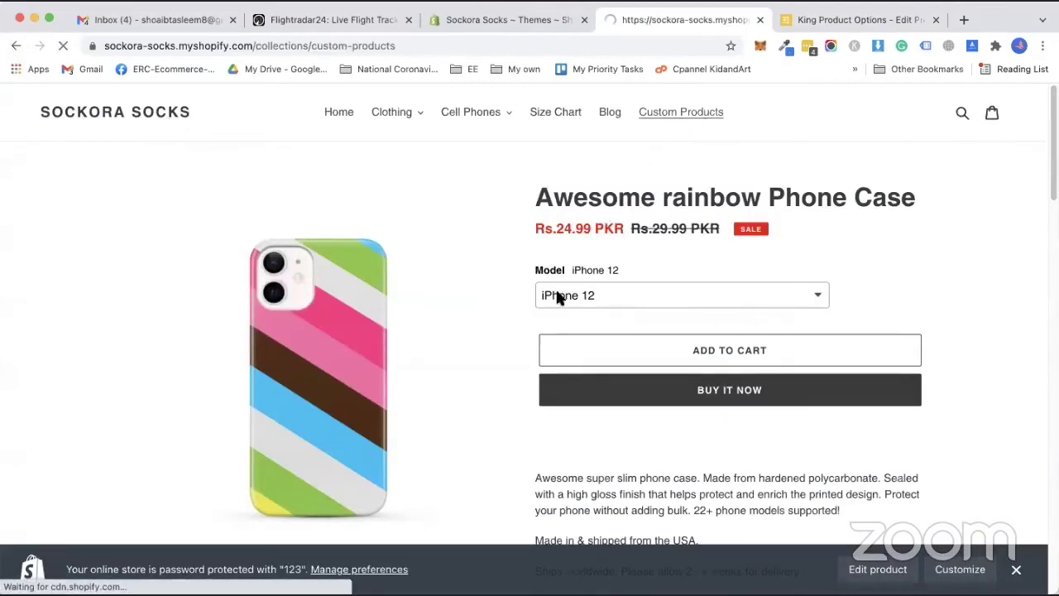
click(426, 443)
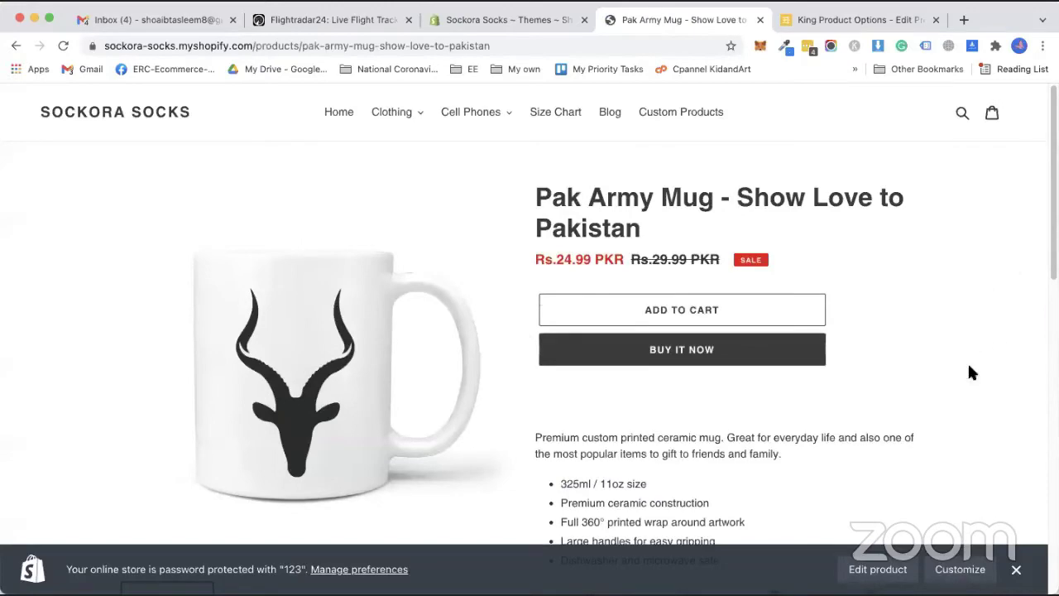
scroll(970, 403, down, 4)
scroll(970, 451, down, 4)
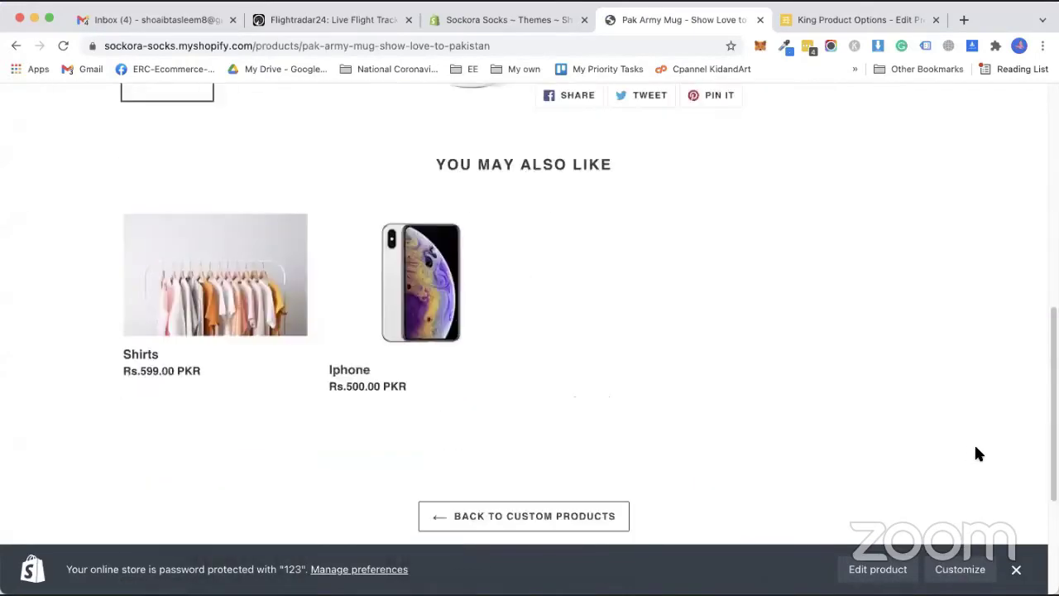
scroll(974, 451, up, 7)
scroll(974, 451, down, 4)
scroll(966, 447, up, 4)
scroll(725, 348, up, 1)
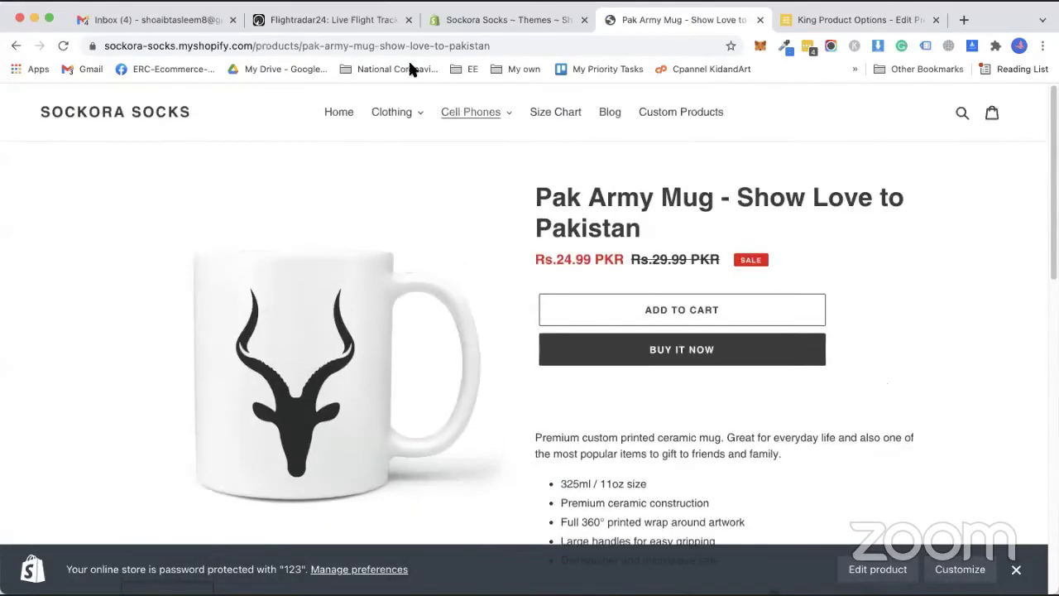
Select the mug page's web address and start a new incognito window.
click(395, 45)
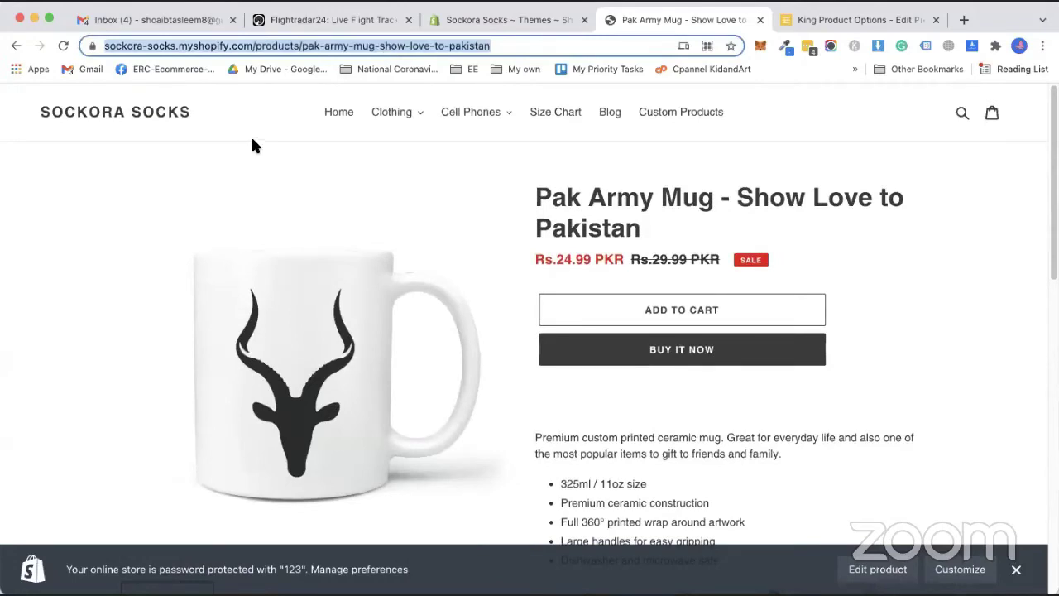
click(1043, 45)
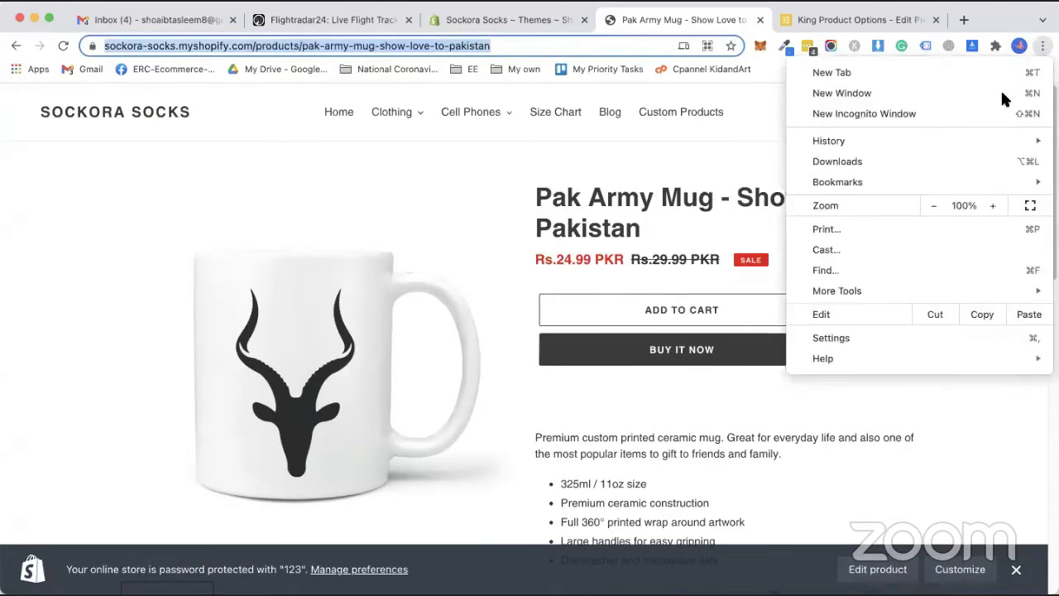
click(981, 114)
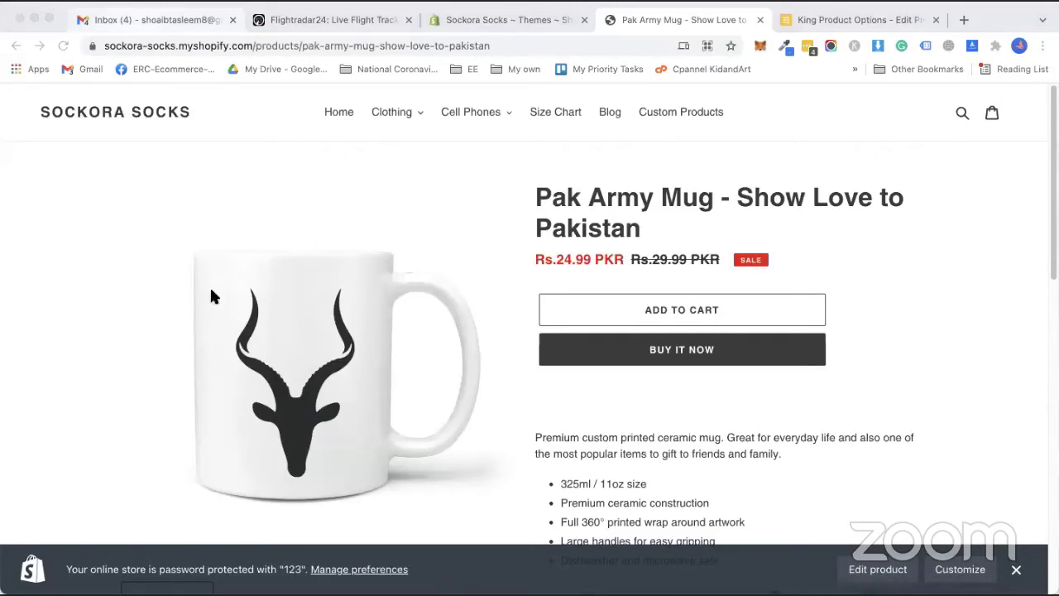
Load the mug page in the private window and try the Upload Image option.
key(super+grave)
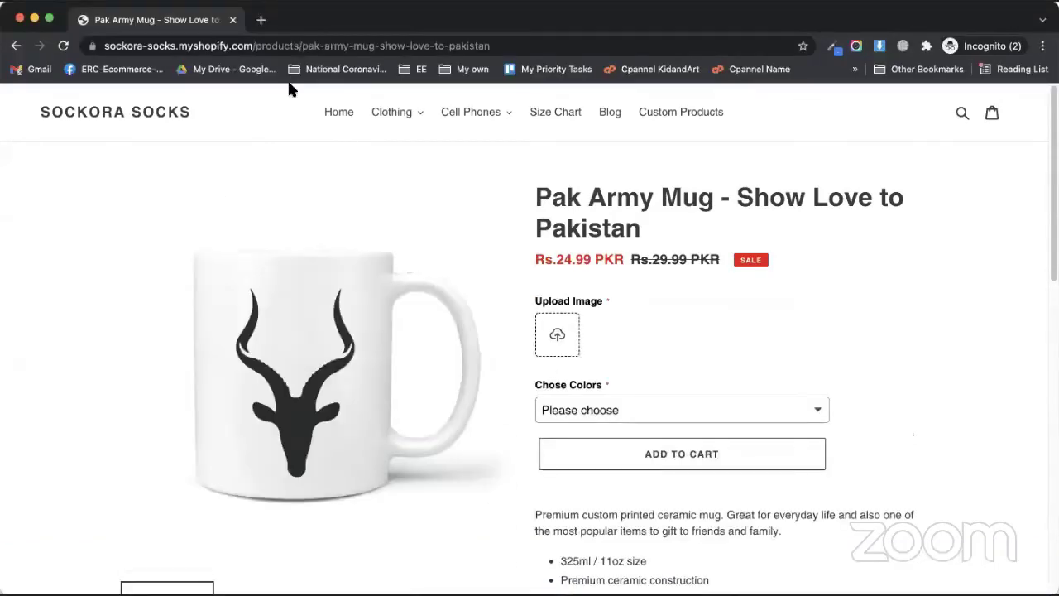
click(553, 335)
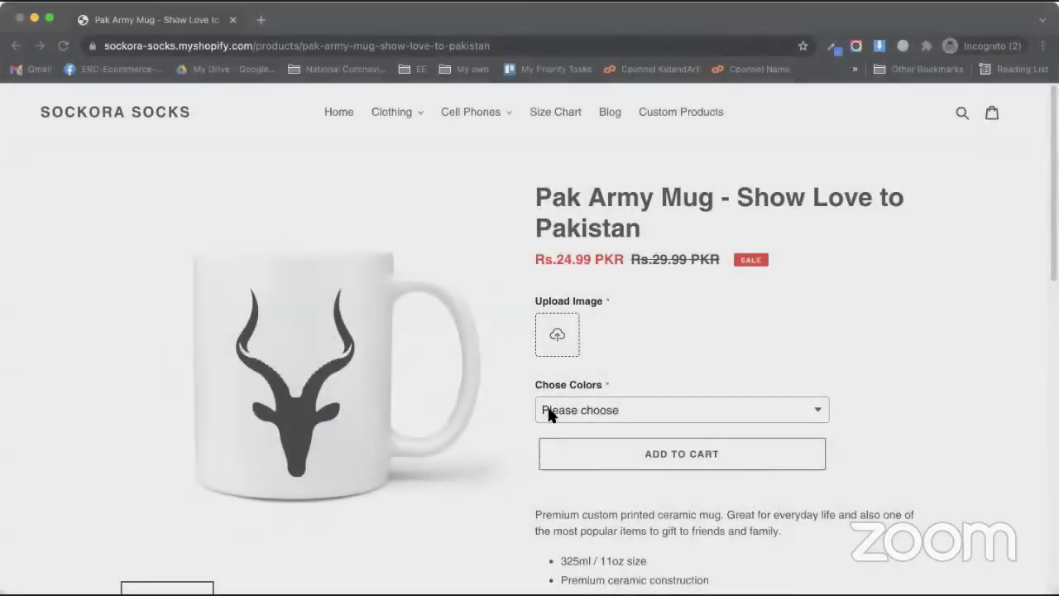
click(551, 411)
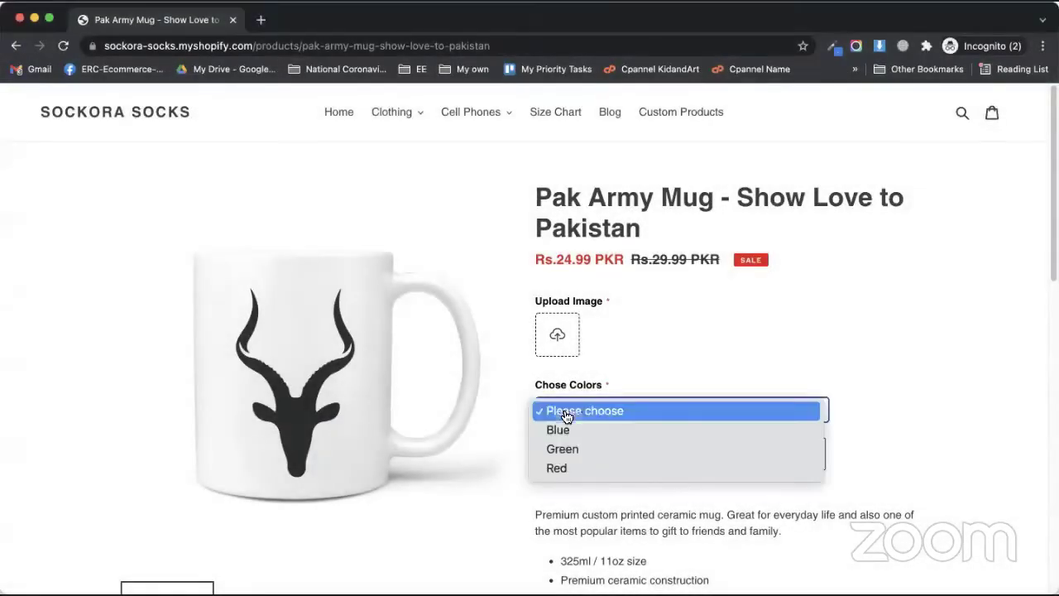
click(553, 417)
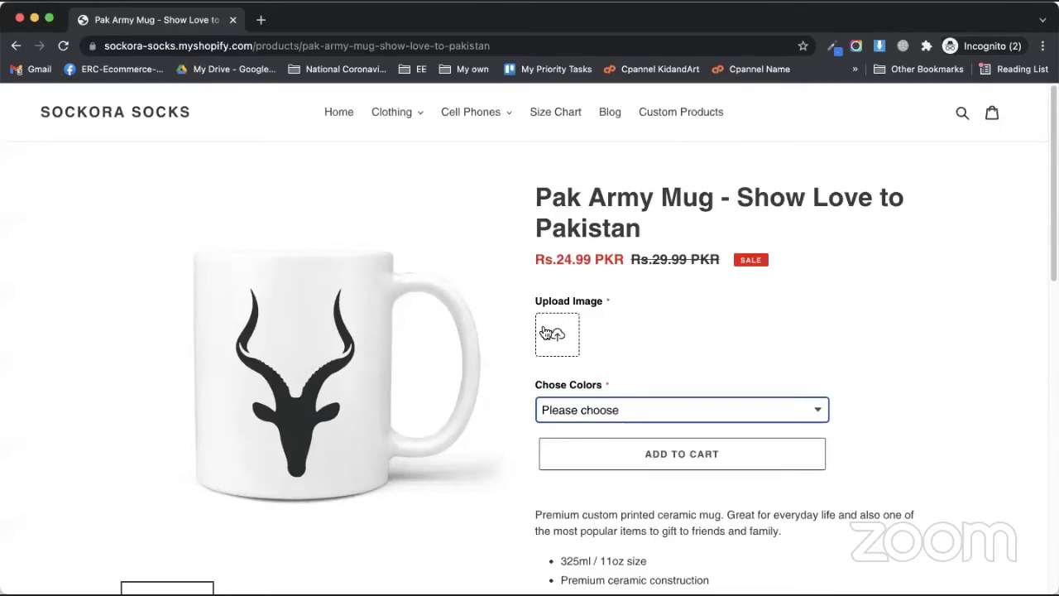
Try Blue, then Red, in Chose Colors, leave Blue selected, and close the private window.
click(581, 407)
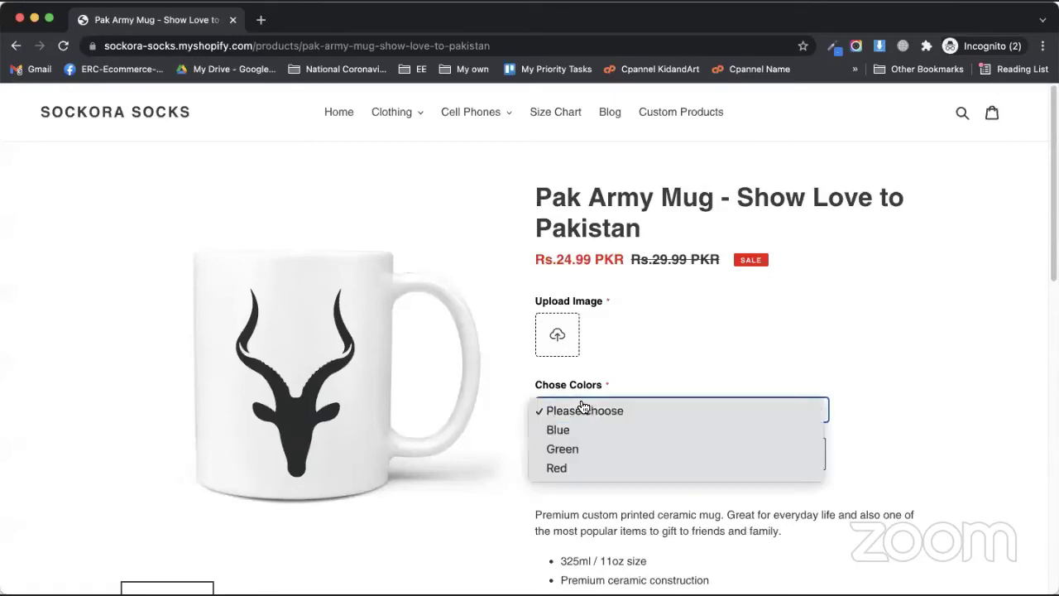
click(579, 432)
click(587, 424)
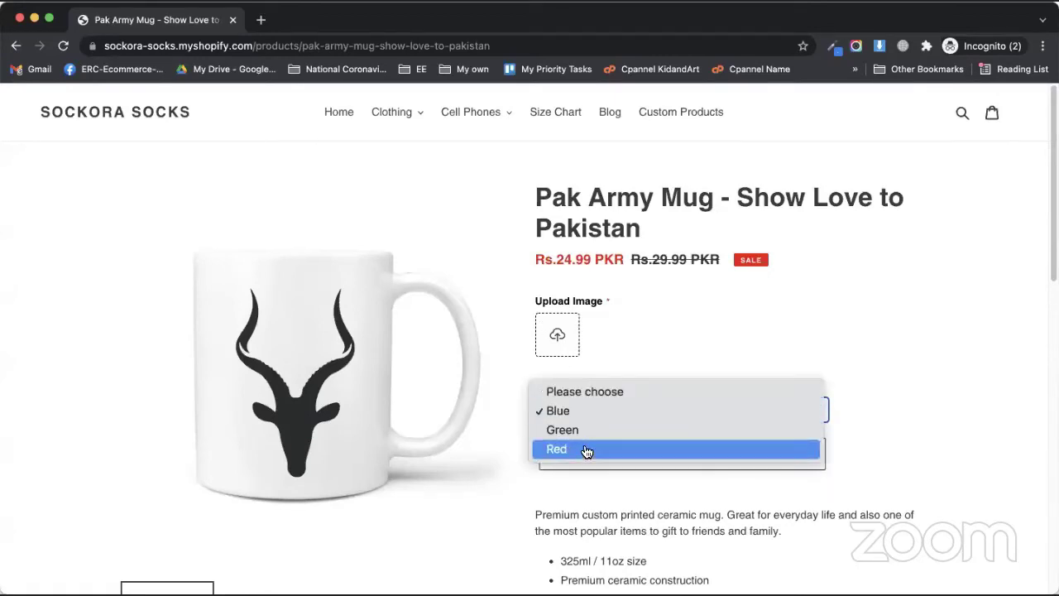
click(586, 449)
click(594, 412)
click(580, 374)
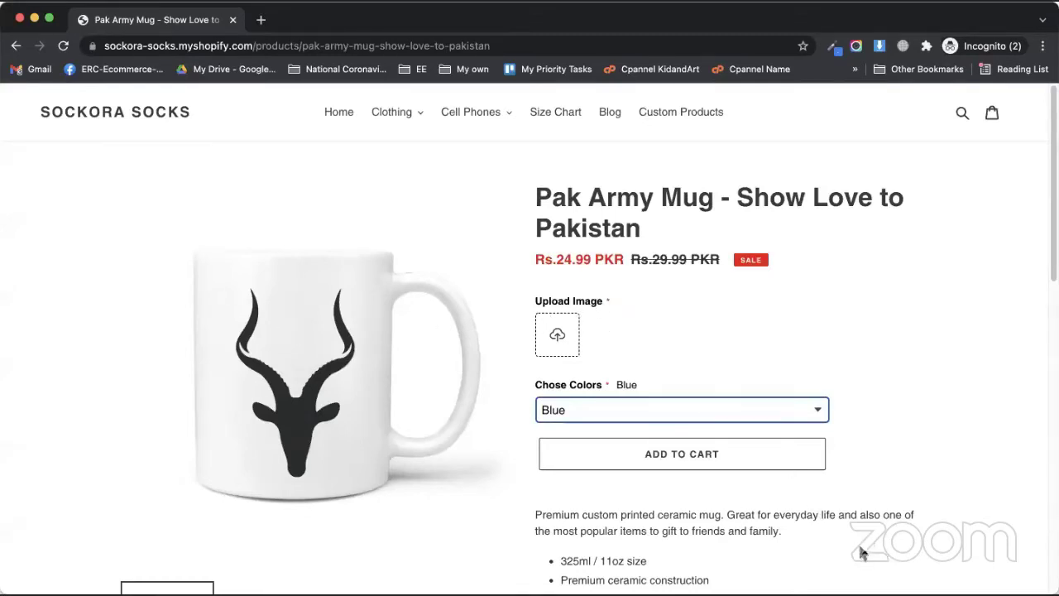
key(super+w)
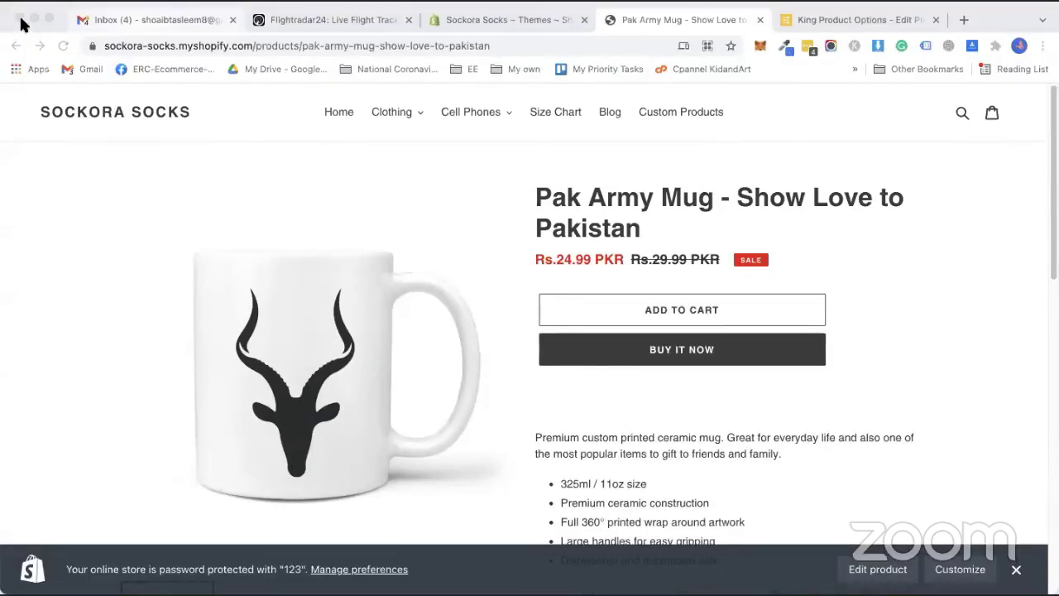
Delete the Your Customization option template and reload the now-empty template list.
click(107, 46)
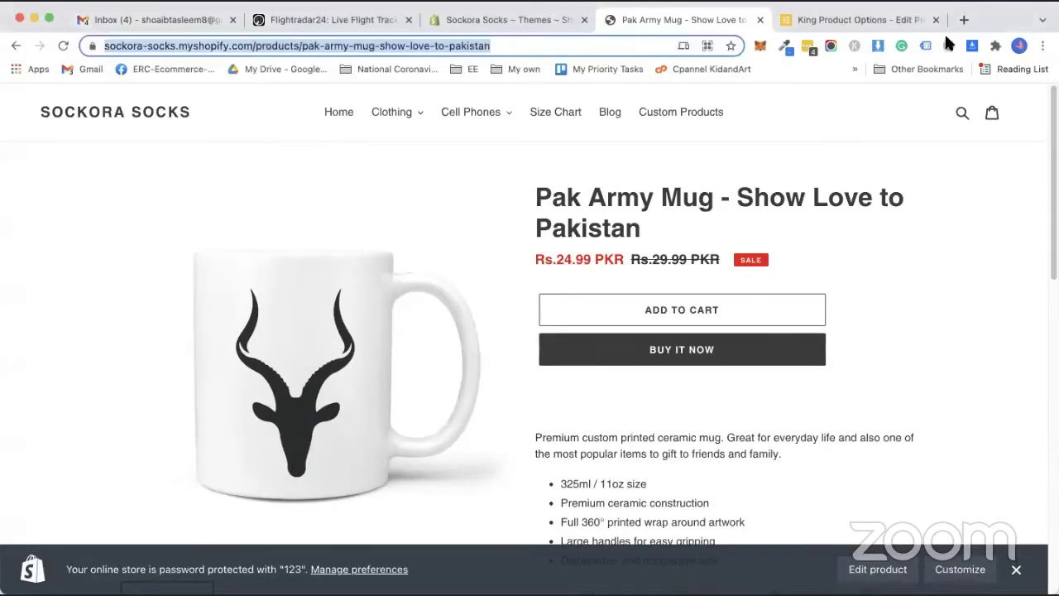
click(799, 20)
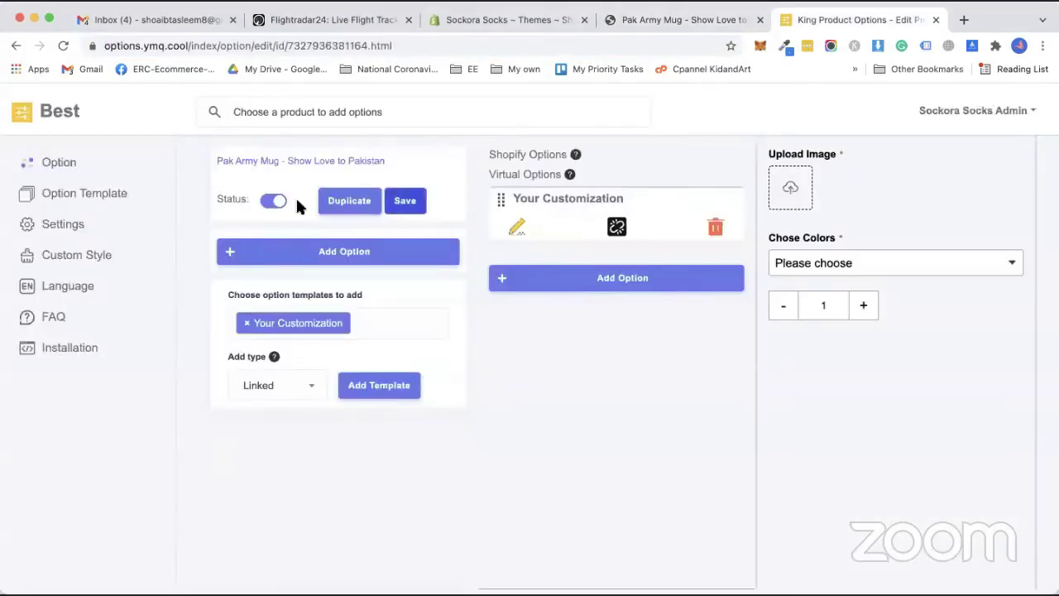
click(90, 201)
click(433, 276)
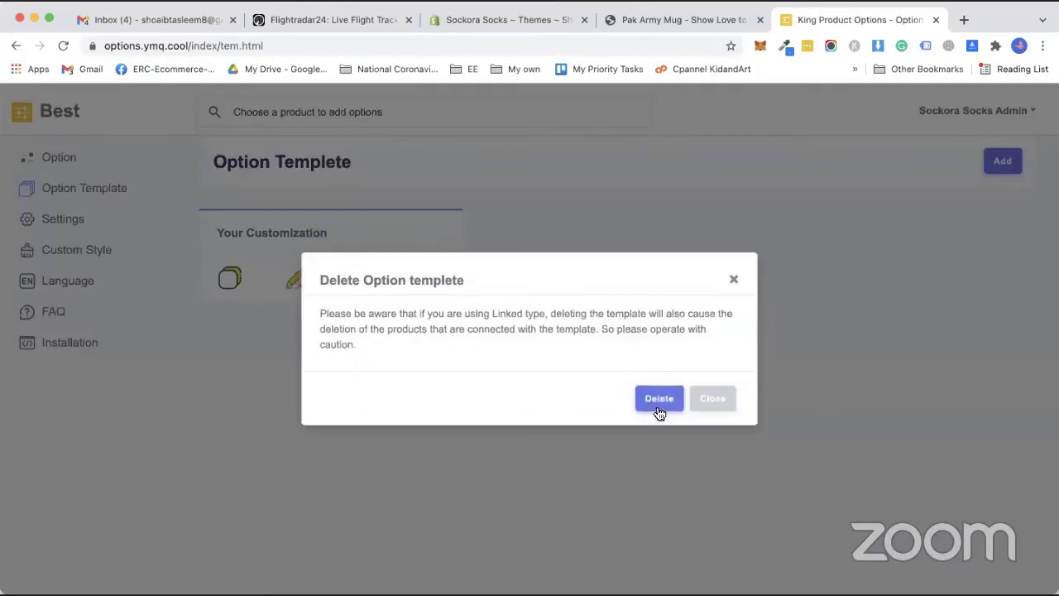
click(660, 397)
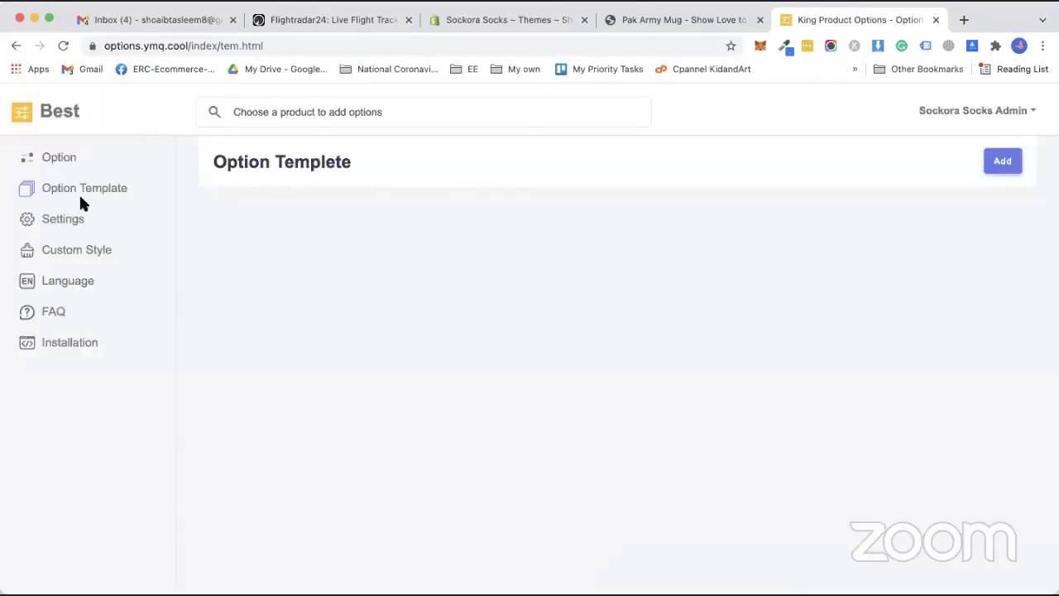
click(73, 197)
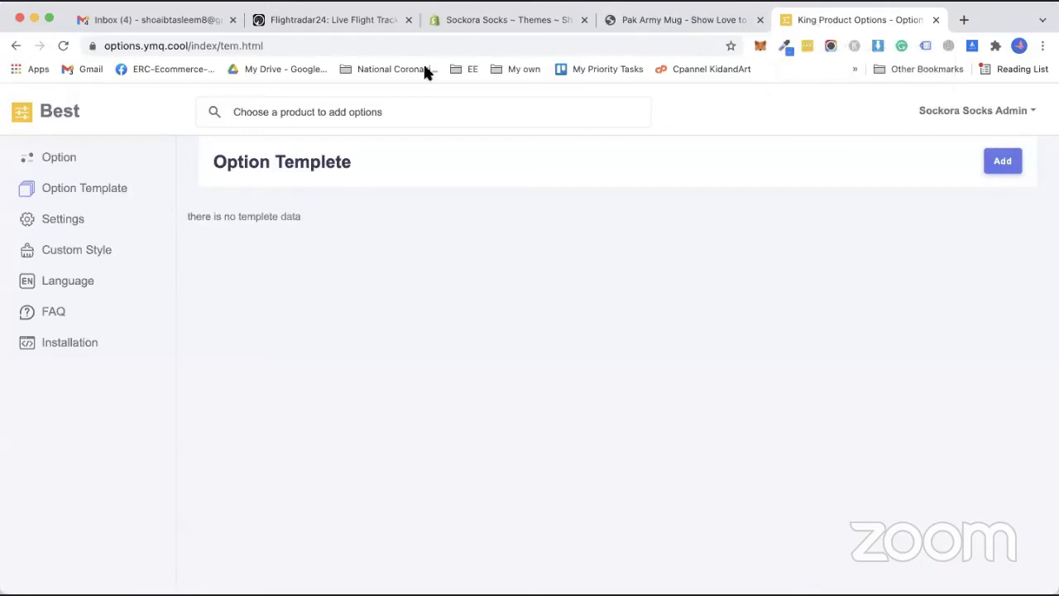
click(82, 190)
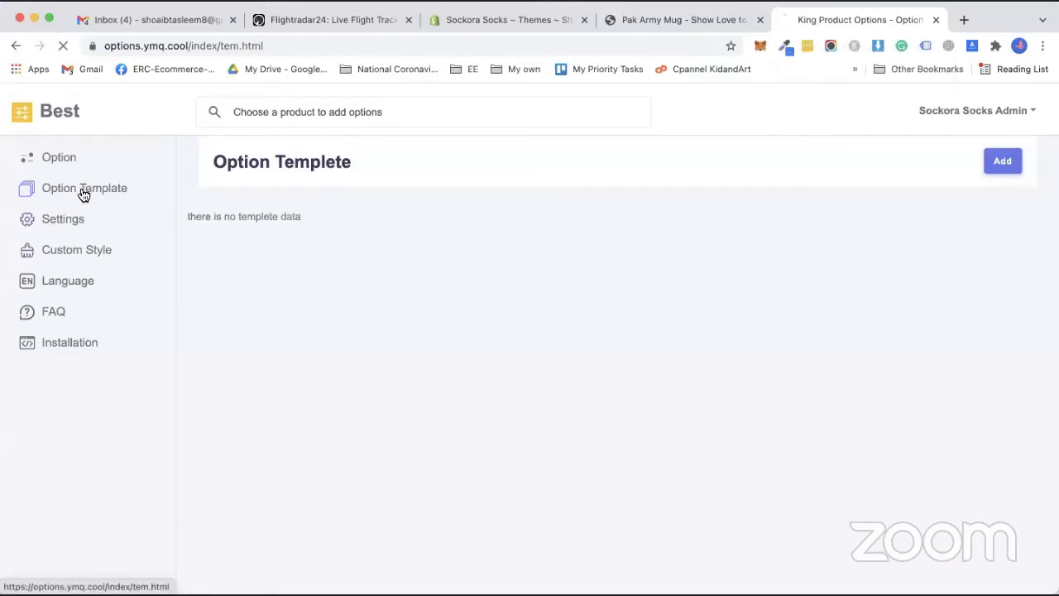
Create a new option template named 'Customize your product'.
click(1003, 161)
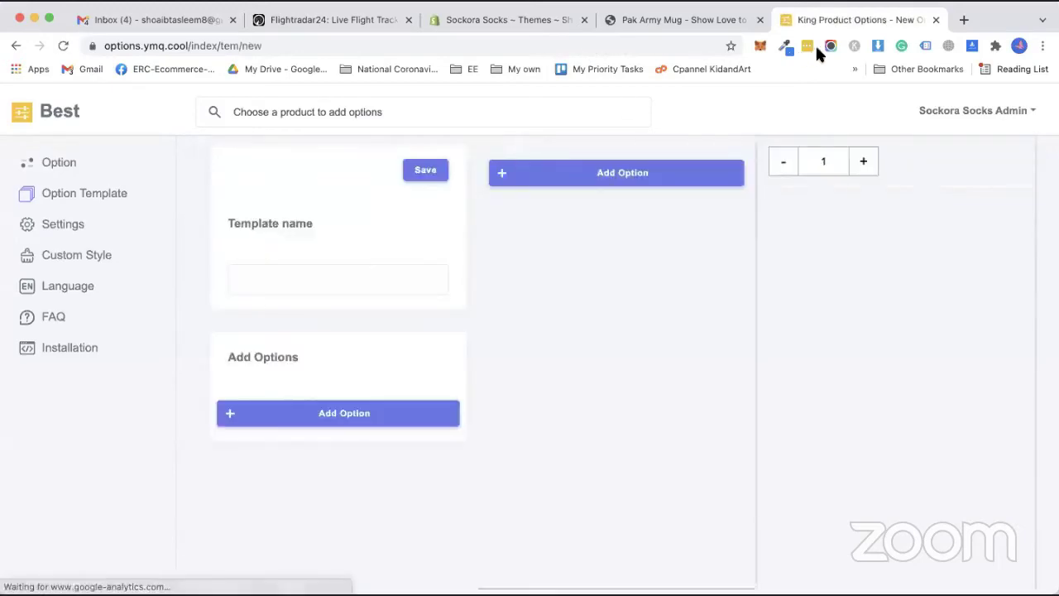
click(378, 278)
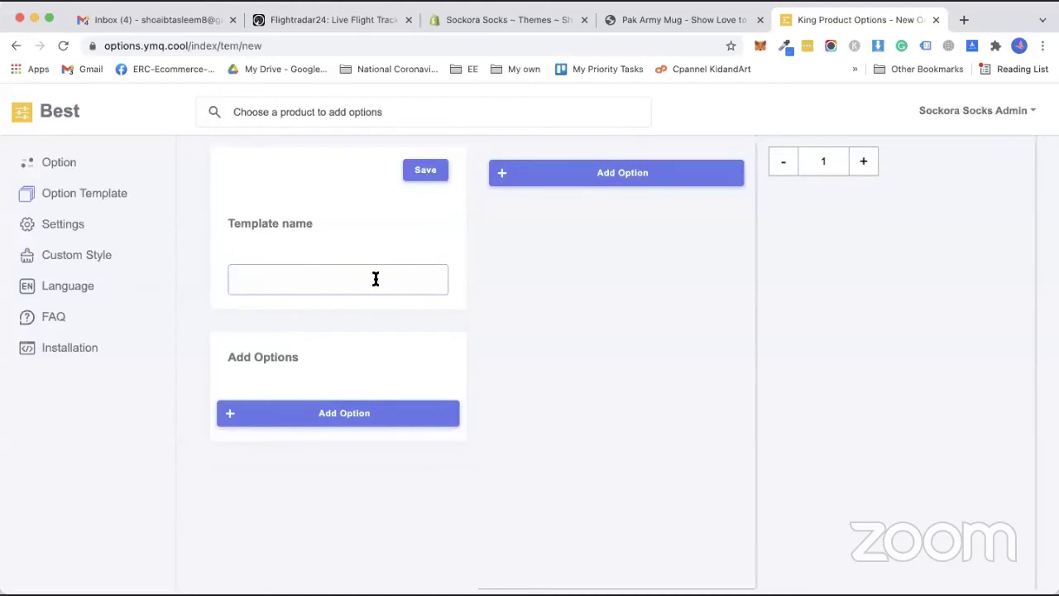
text(Customize your pro)
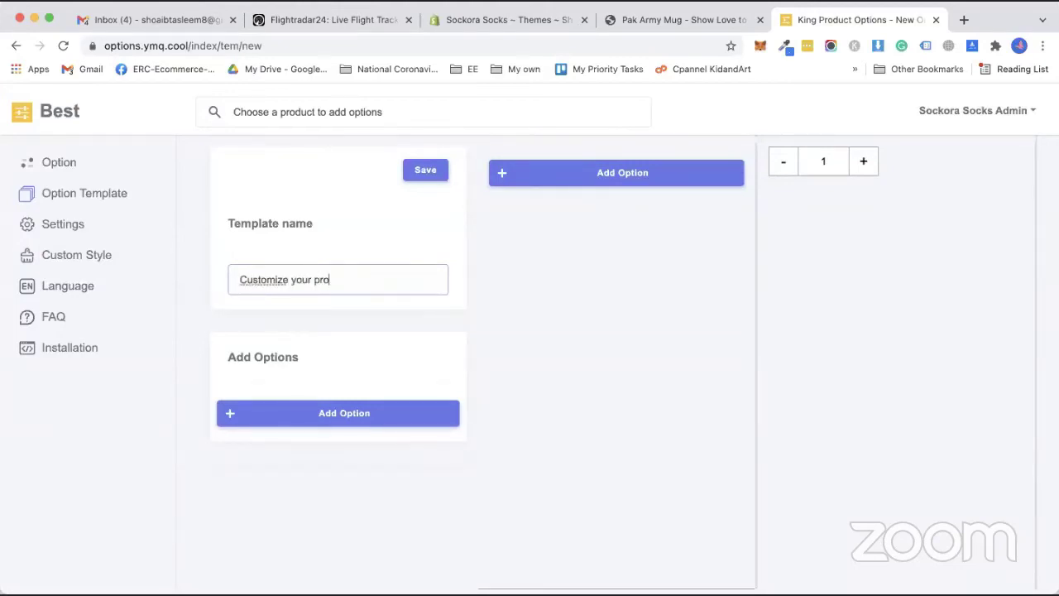
text(duct)
Add a required File Upload option titled 'Upload Your Image' and begin another option.
click(390, 411)
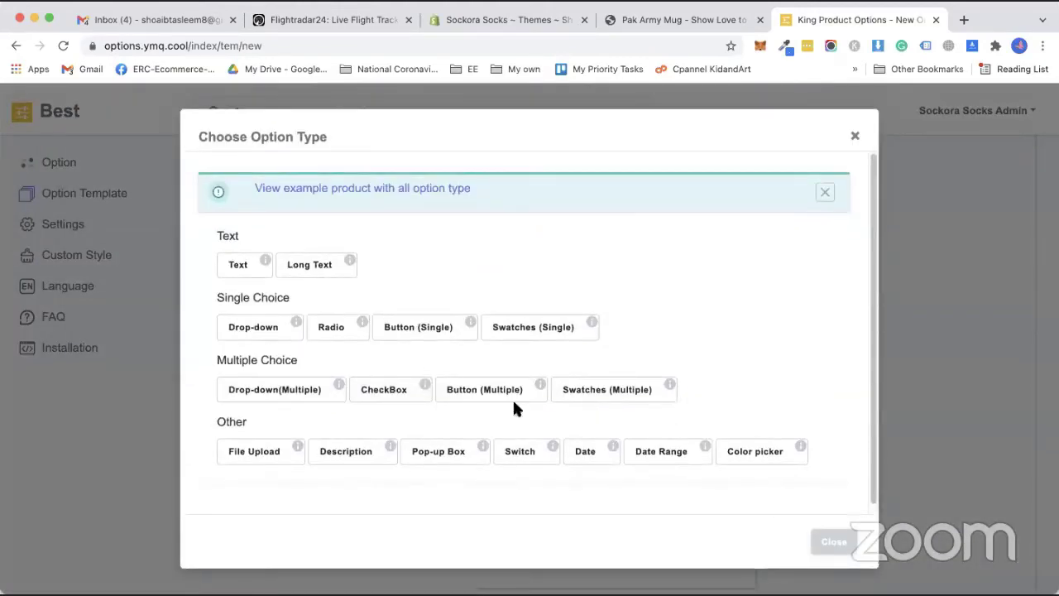
scroll(414, 431, down, 1)
click(241, 446)
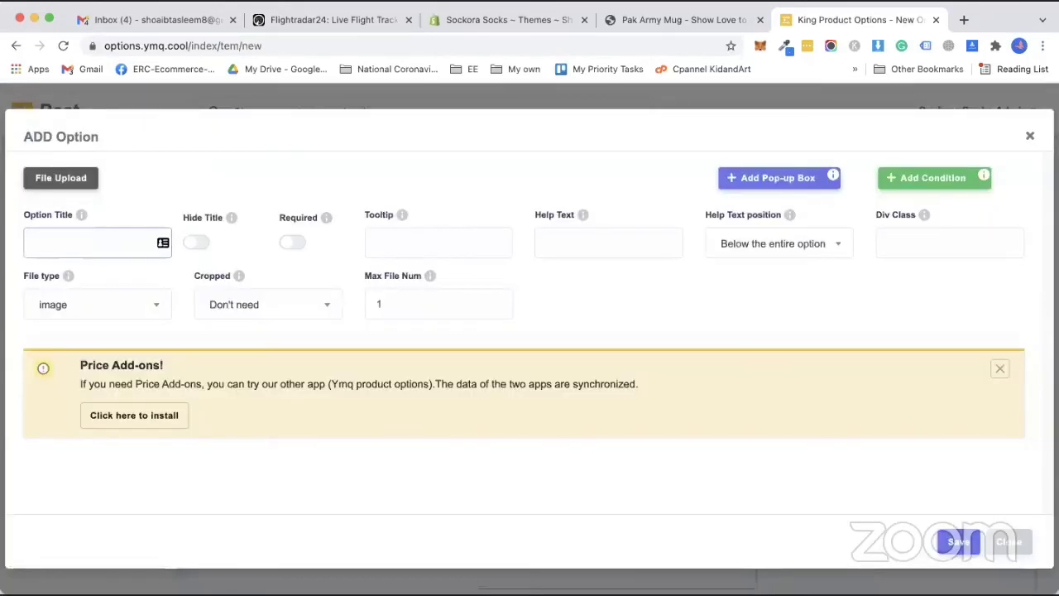
text(Upload yout)
key(BackSpace)
key(BackSpace)
key(BackSpace)
key(BackSpace)
text(Yout)
text( Image)
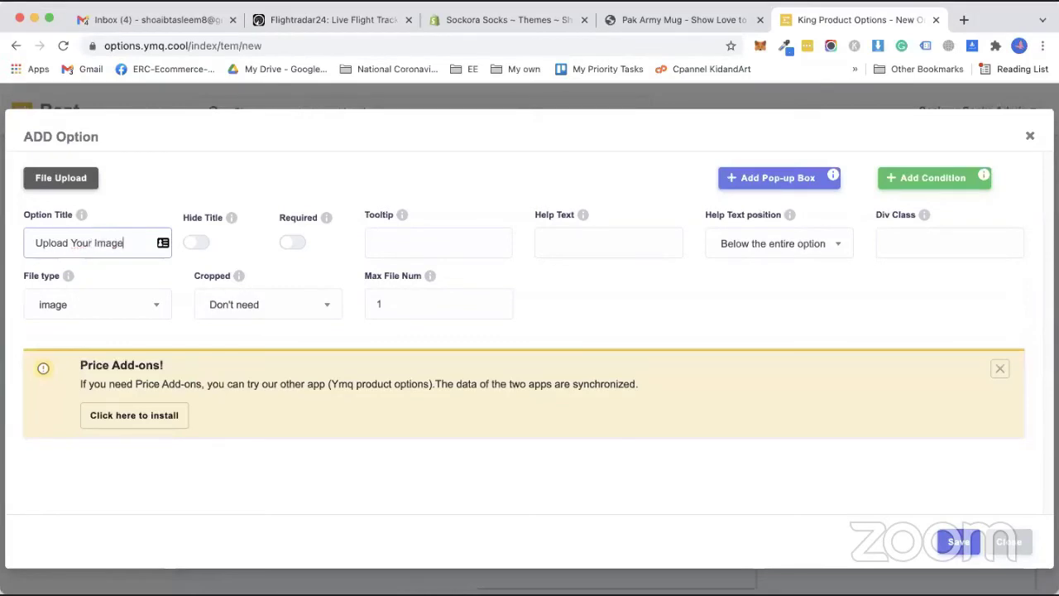
click(294, 243)
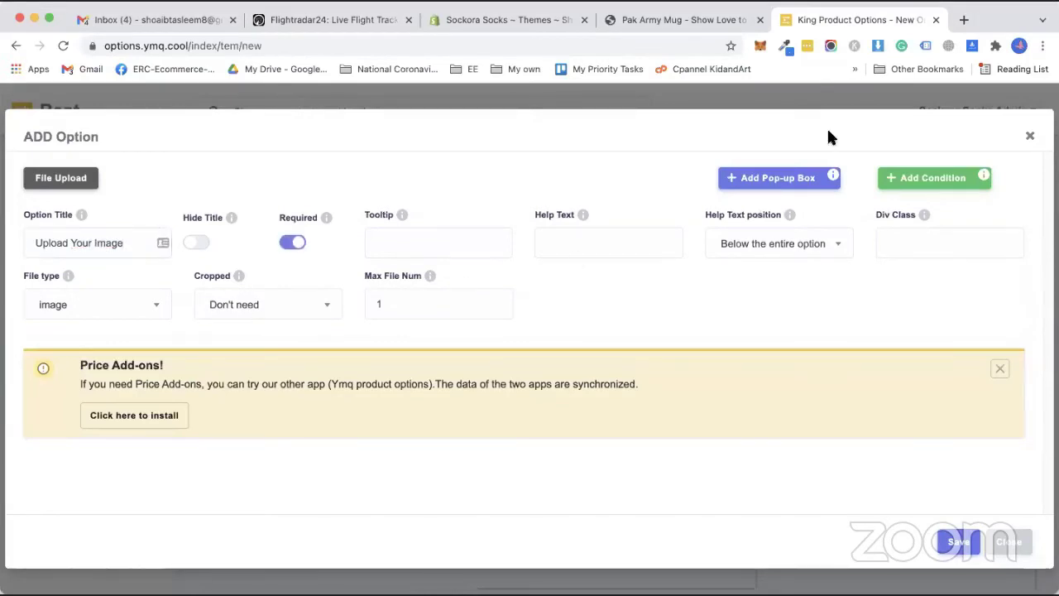
click(958, 543)
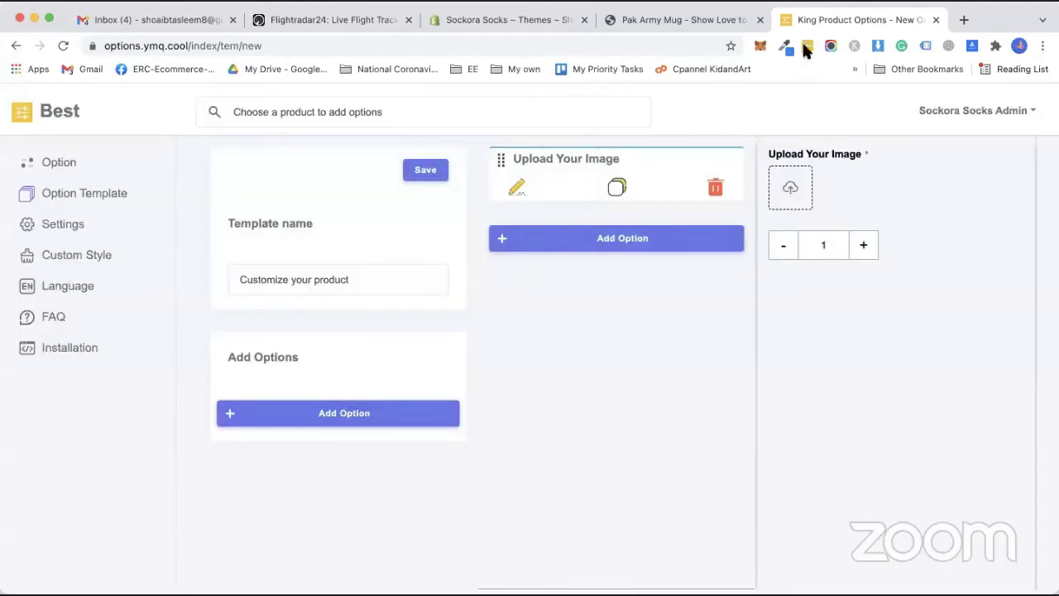
click(331, 420)
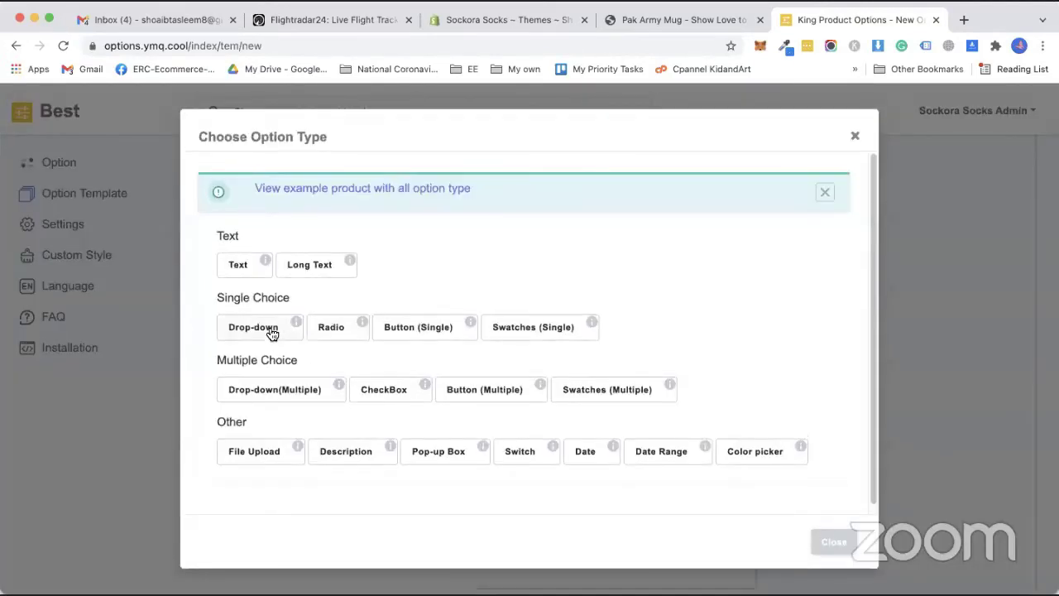
Make the new option a 'Chose Color' drop-down with values Blue, Black, Red and Green.
click(274, 334)
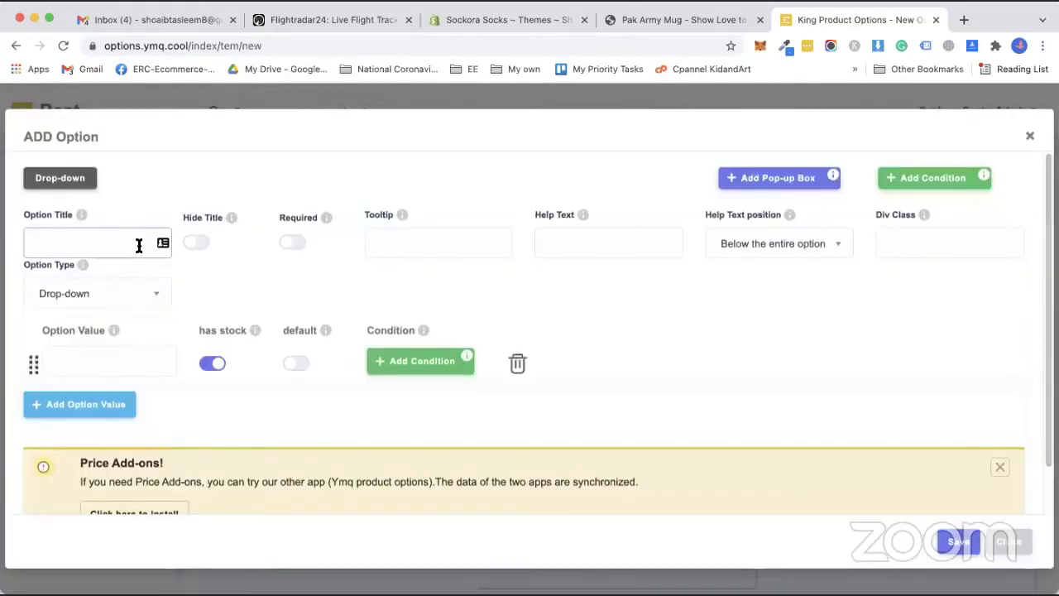
click(137, 243)
text(Chose Color)
click(113, 360)
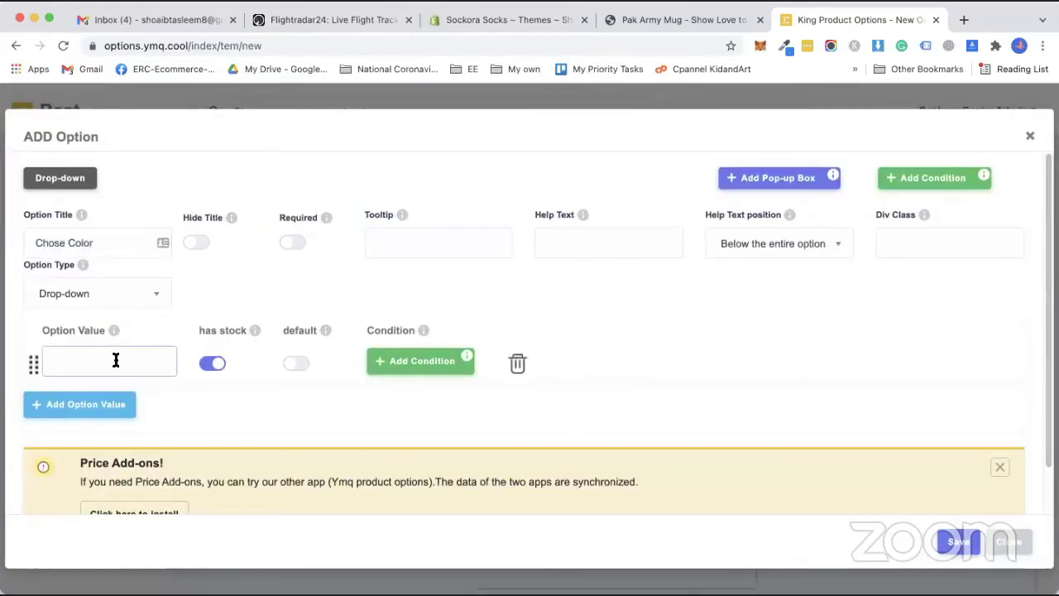
text(Blue)
key(Return)
text(Black)
key(Return)
text(Red)
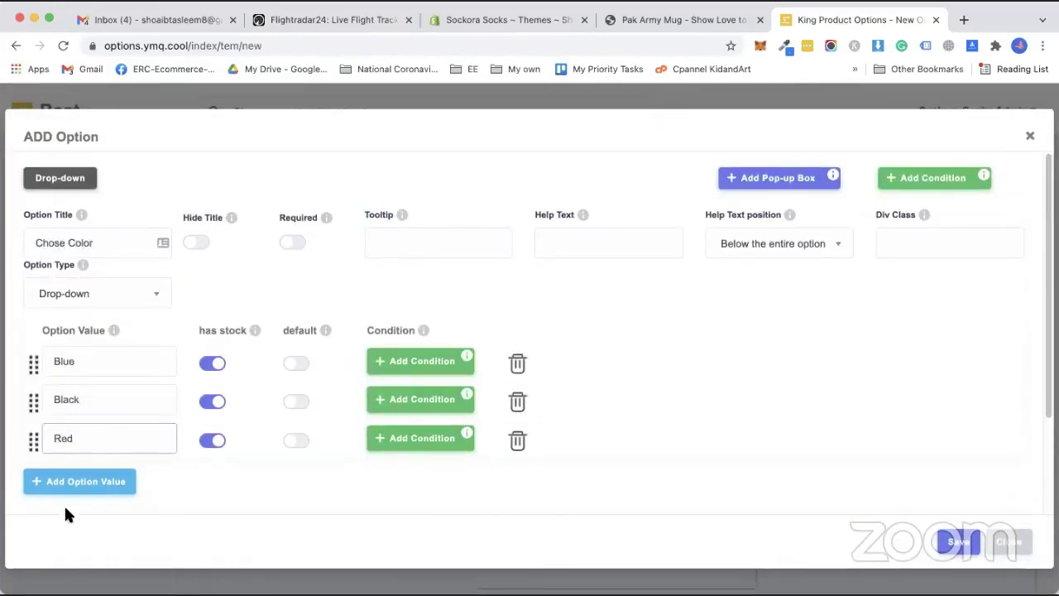
key(Return)
text(Green)
Remove the empty fifth value row, save the Chose Color option, then save the template.
scroll(97, 385, down, 3)
click(93, 357)
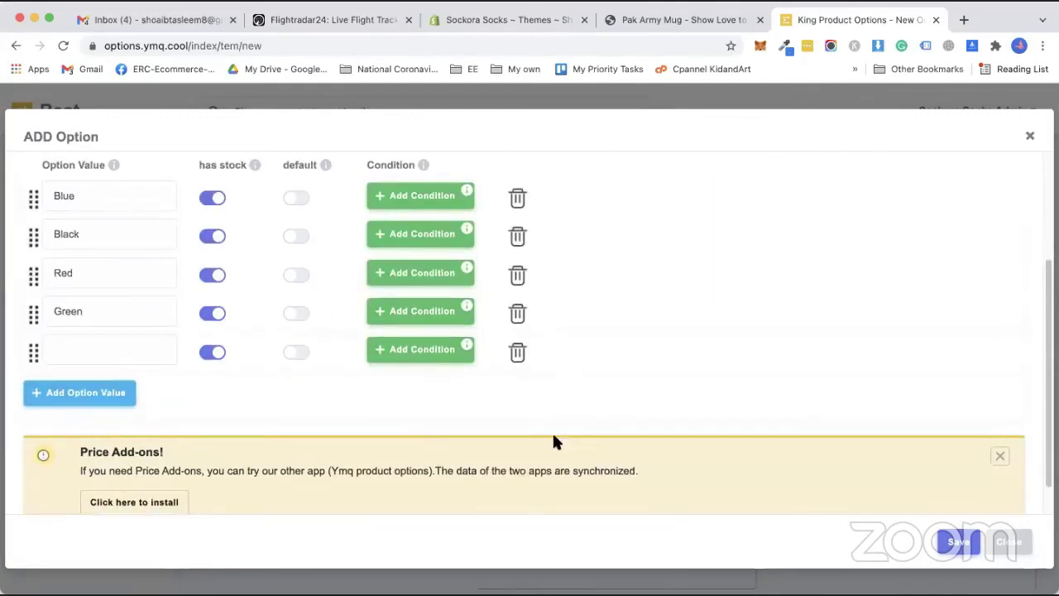
click(973, 548)
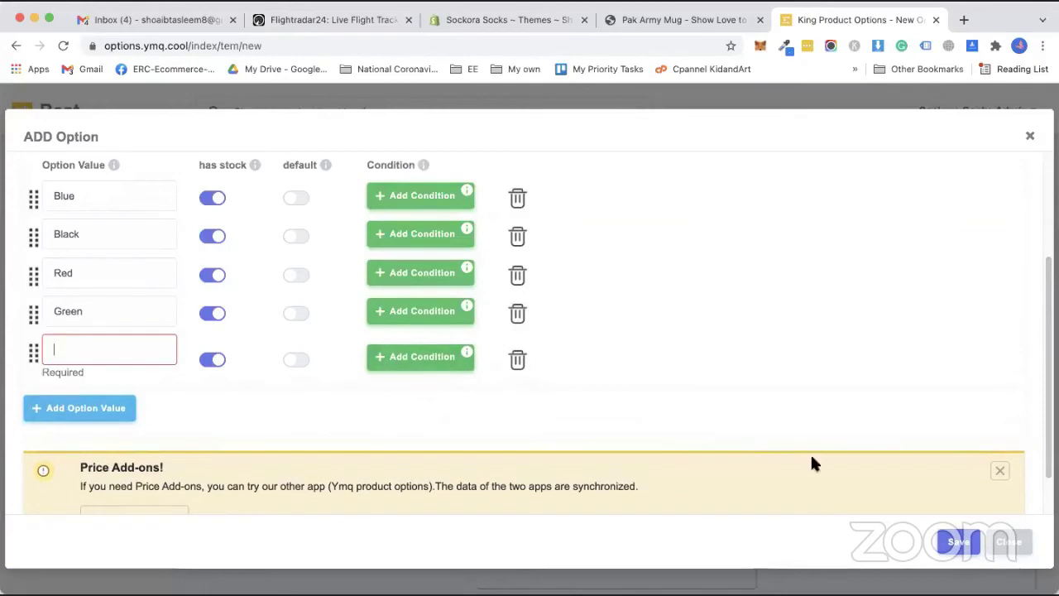
click(518, 359)
click(960, 542)
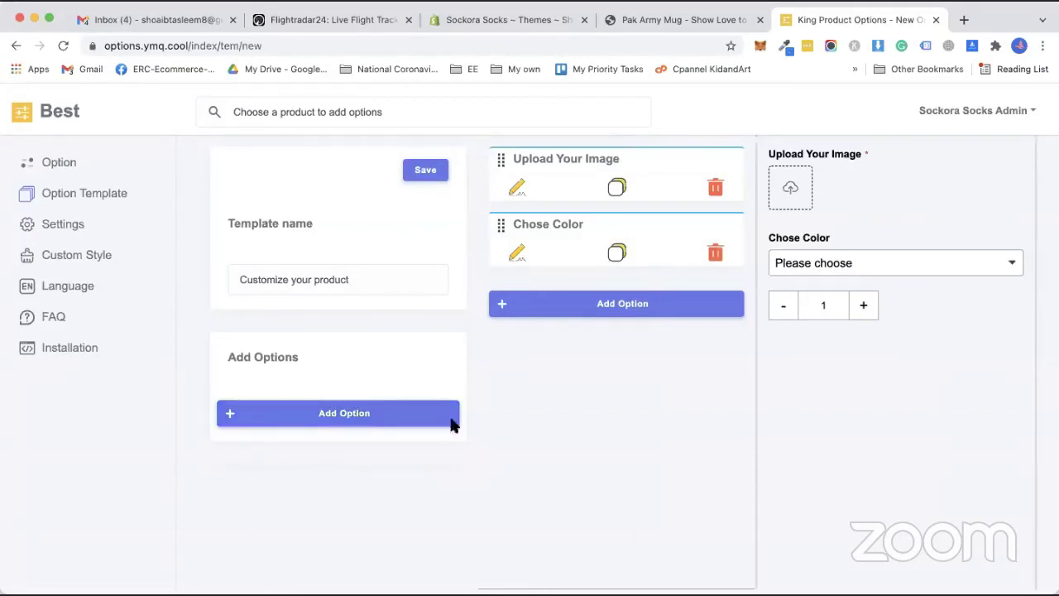
click(424, 174)
click(420, 176)
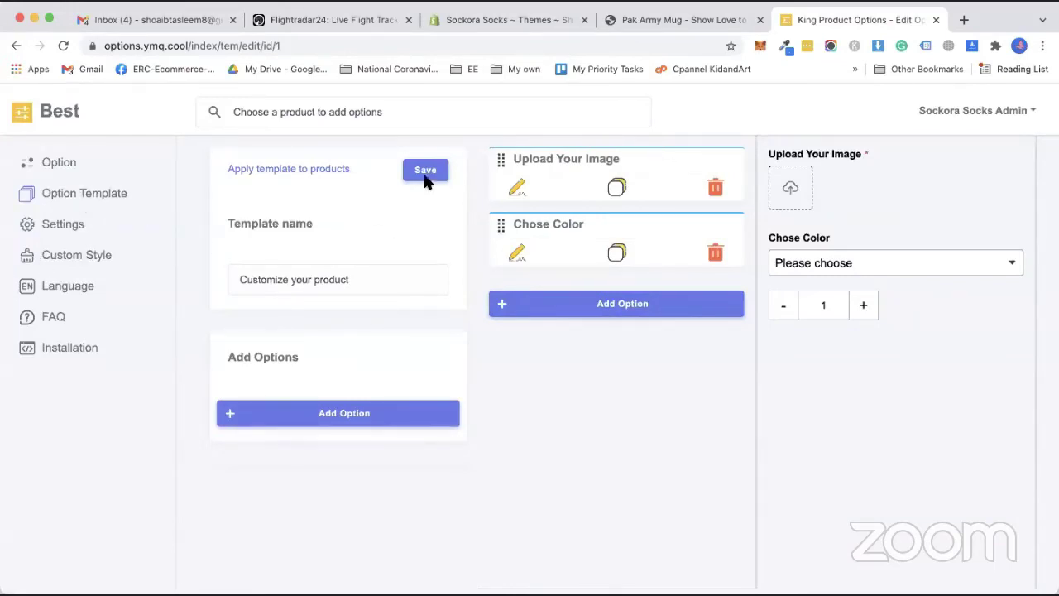
Create and save the 'Text You want' template with a required 'Text you want!' text option.
click(71, 197)
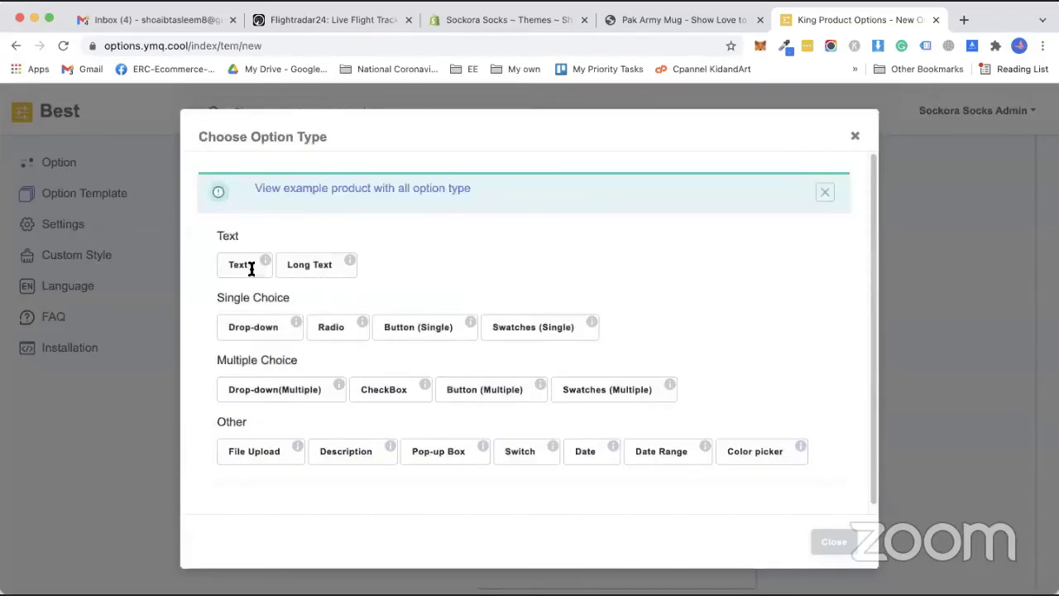
click(251, 269)
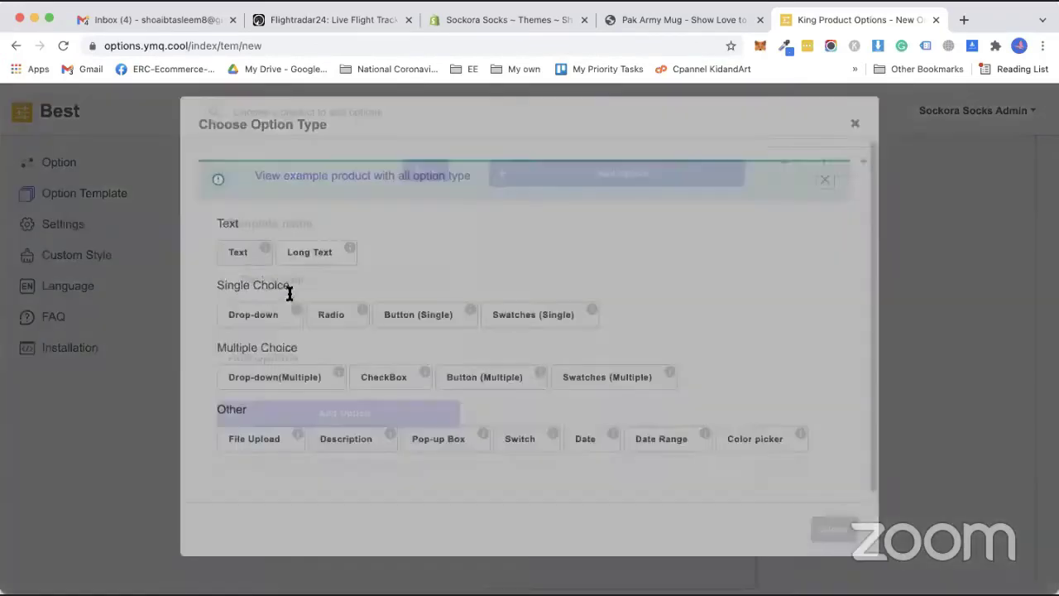
text(Text you want!)
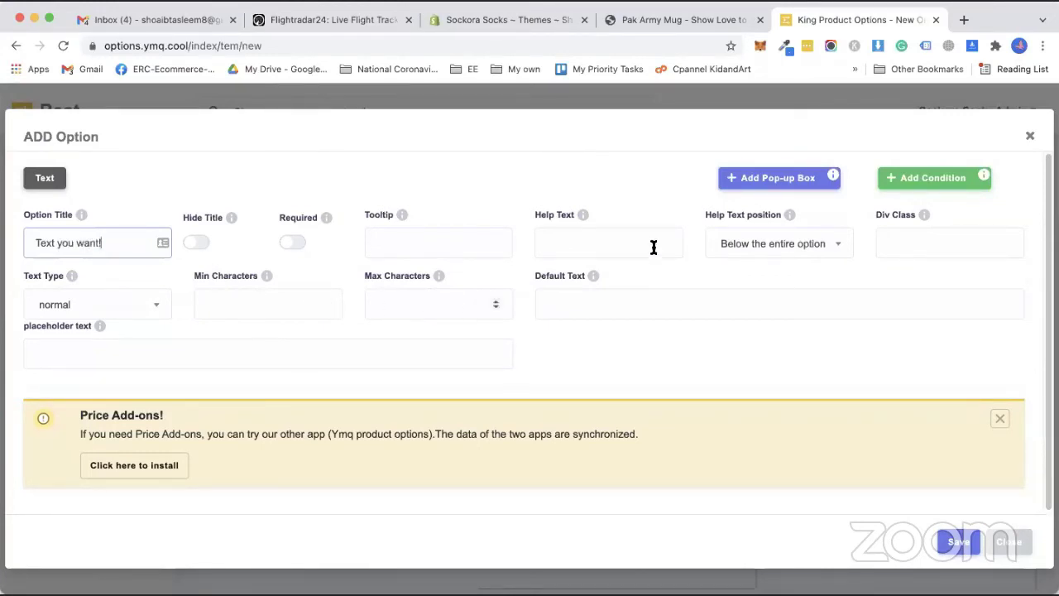
click(302, 247)
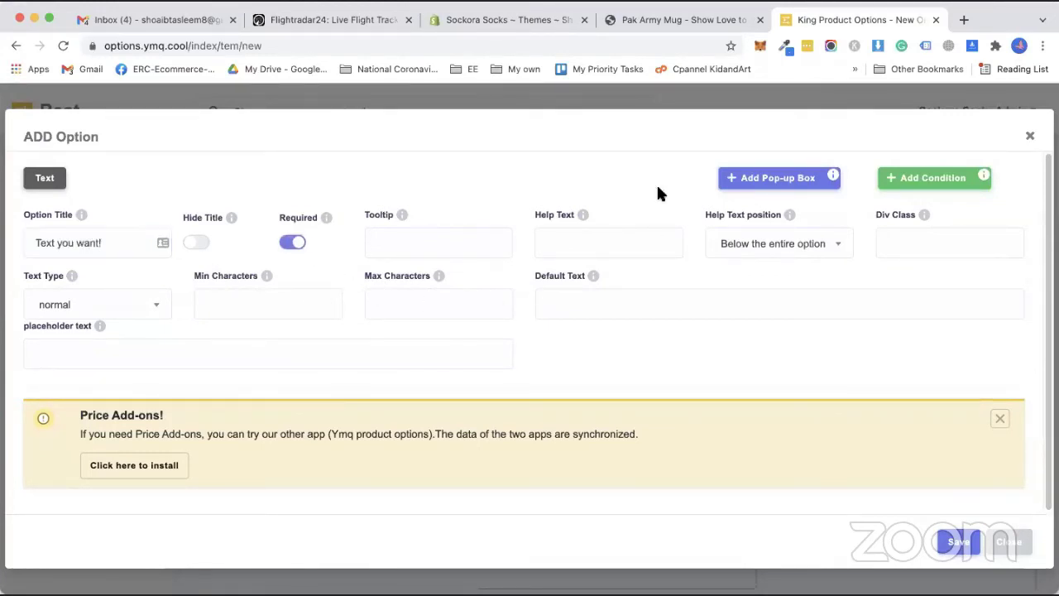
click(963, 545)
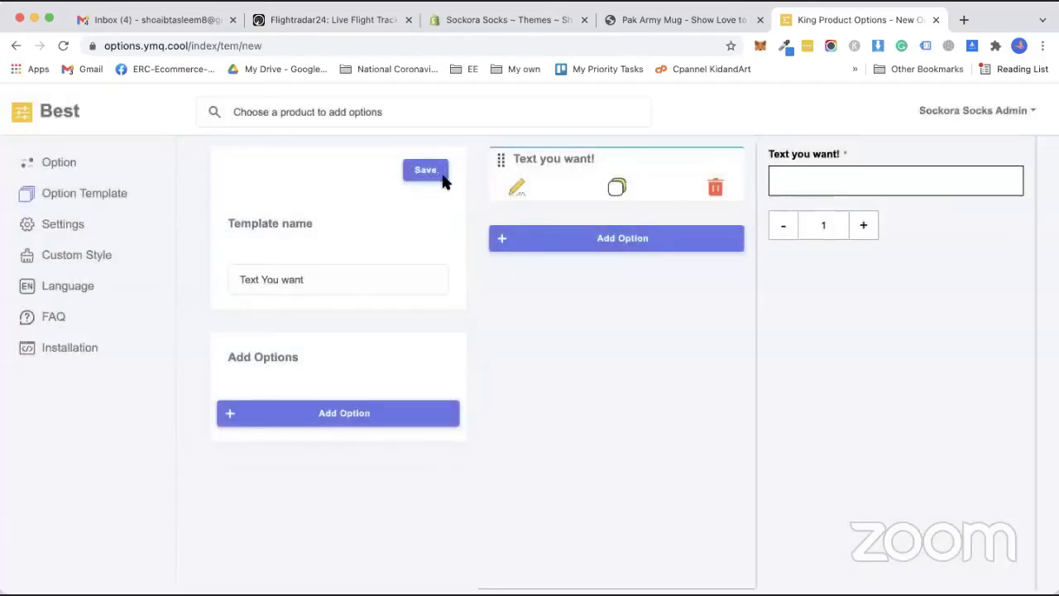
click(428, 172)
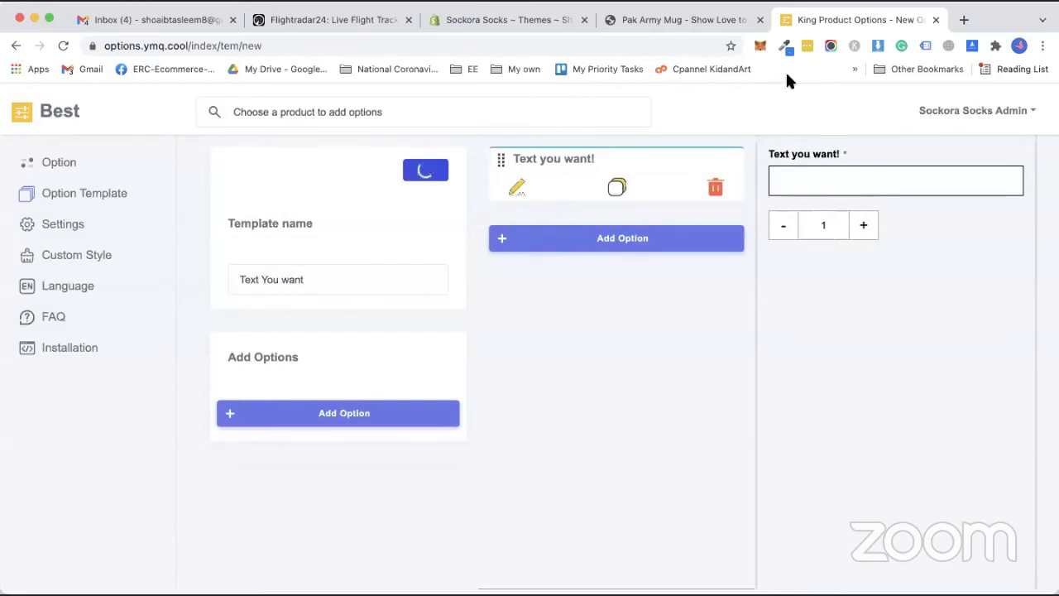
Choose the Awesome rainbow Phone Case from the product list to add options to it.
click(58, 166)
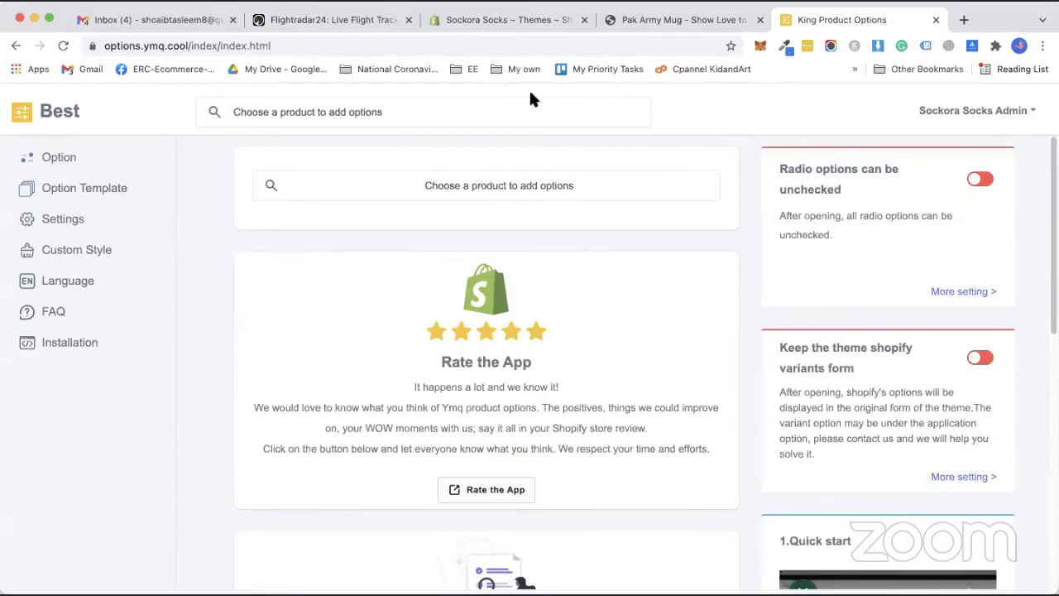
click(497, 213)
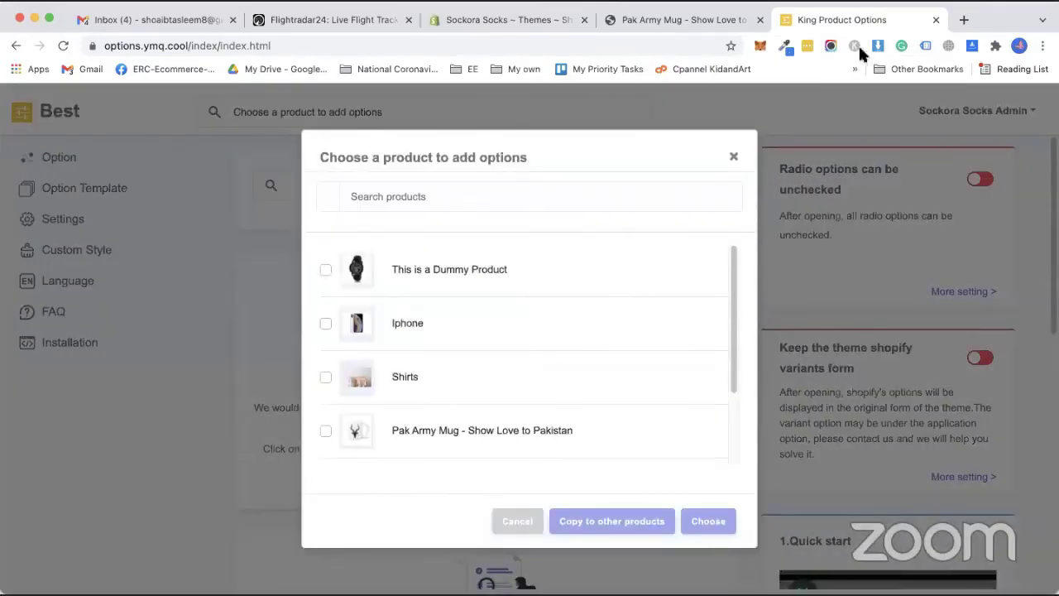
scroll(421, 339, down, 3)
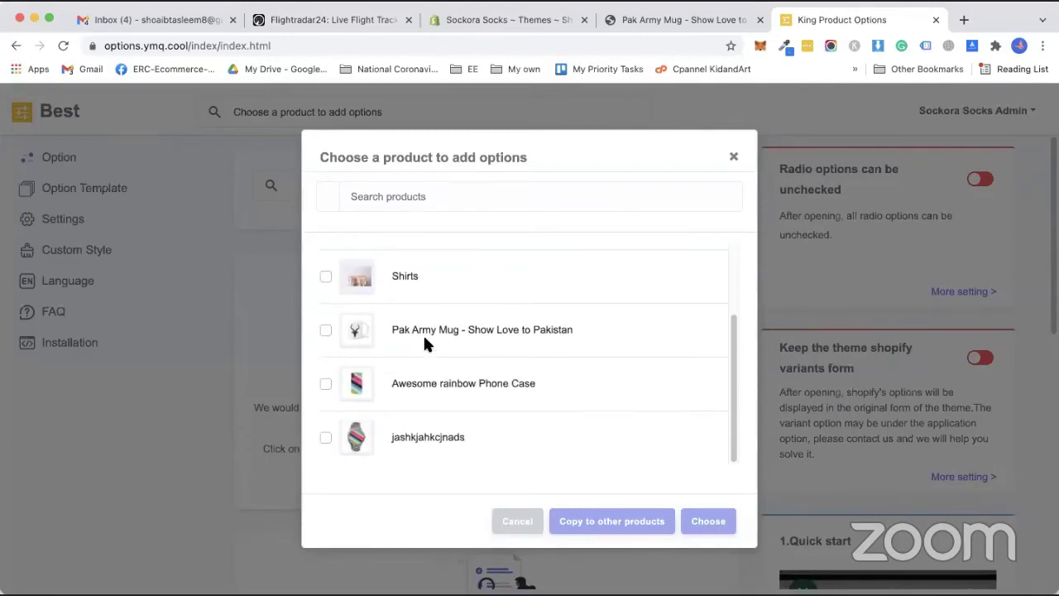
click(326, 385)
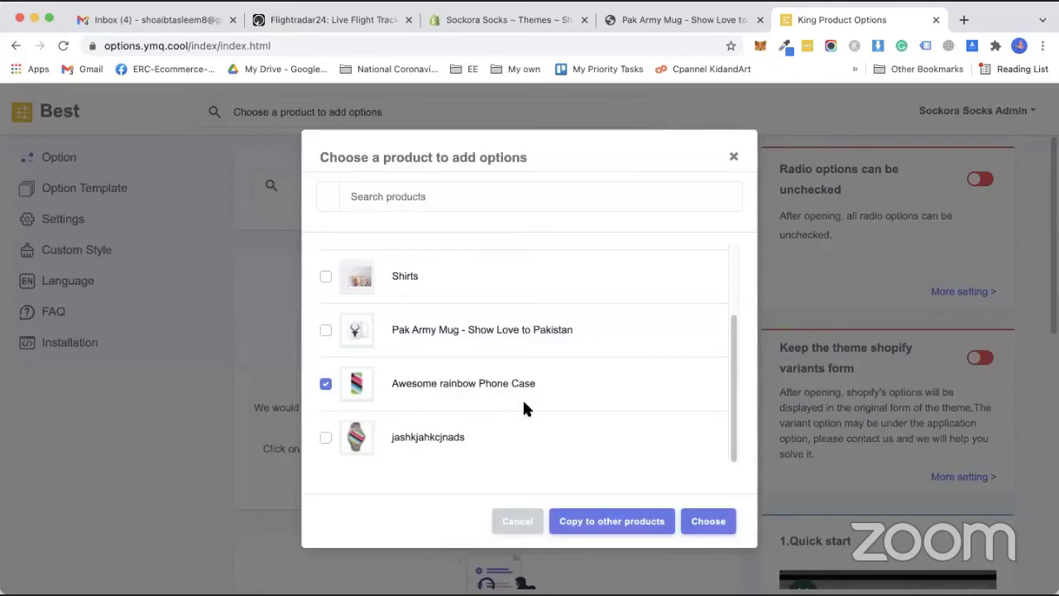
click(326, 434)
click(707, 522)
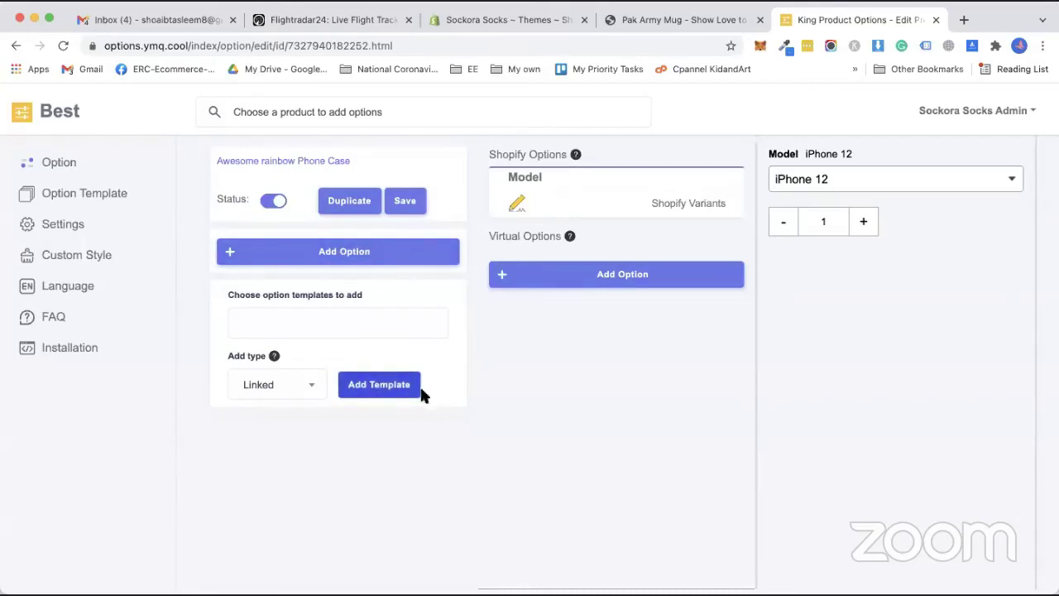
Apply the Customize your product and Text You want templates to the phone case and save.
click(355, 326)
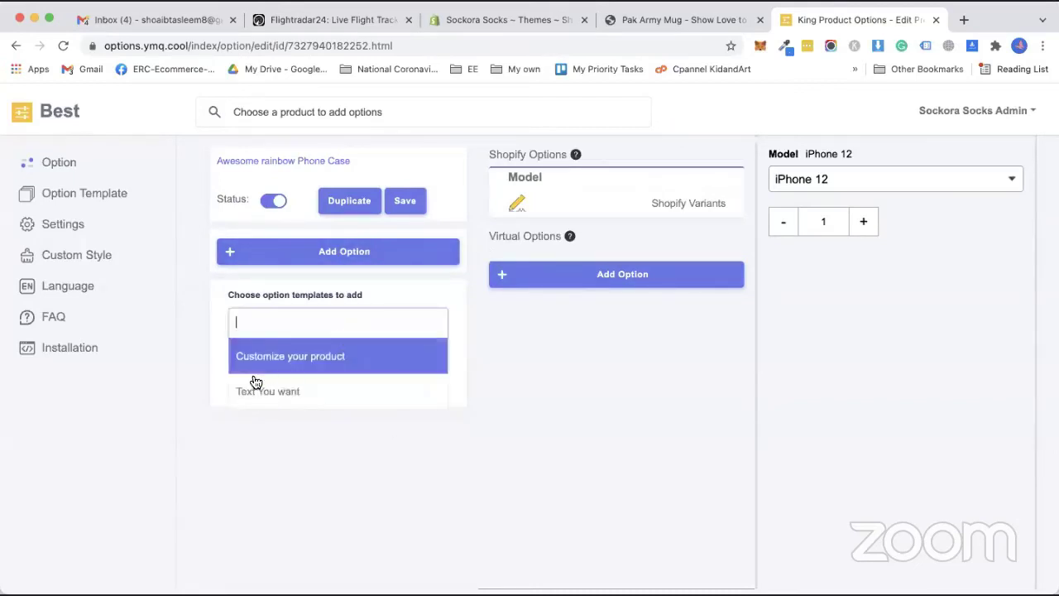
click(281, 362)
click(370, 395)
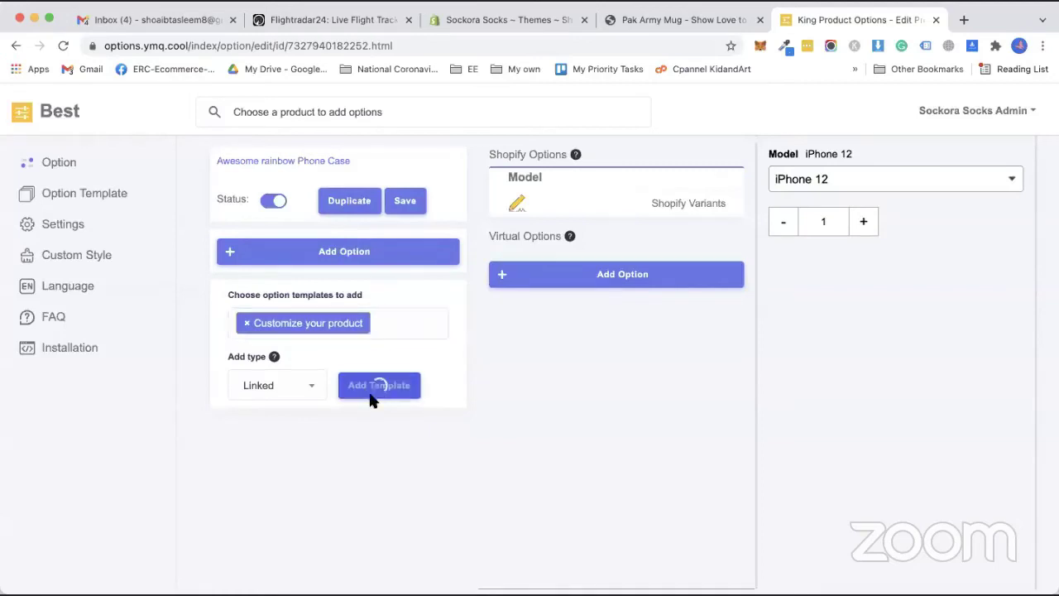
click(389, 329)
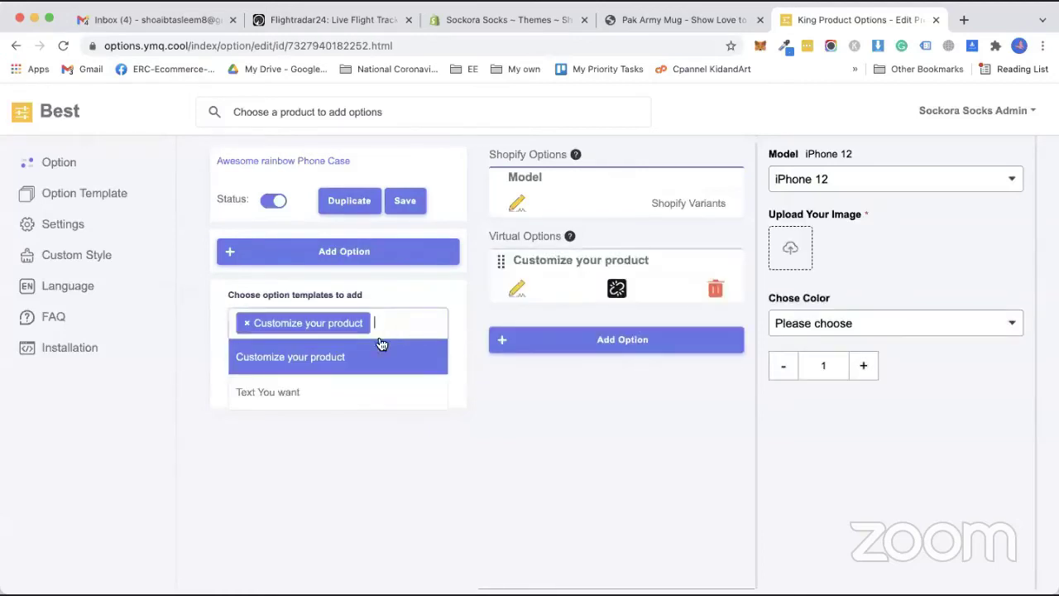
click(291, 401)
click(378, 412)
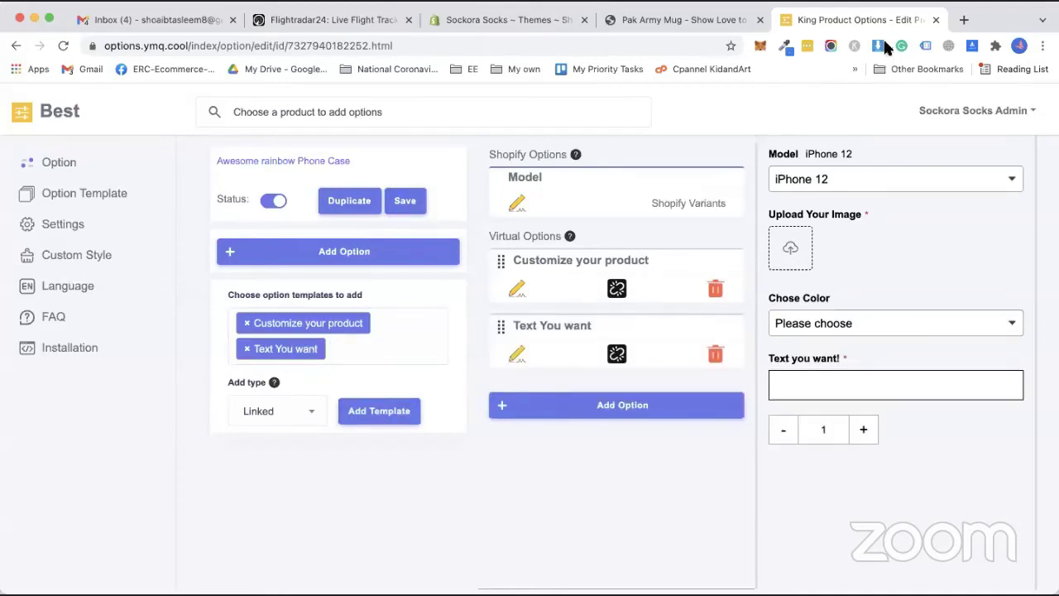
click(404, 204)
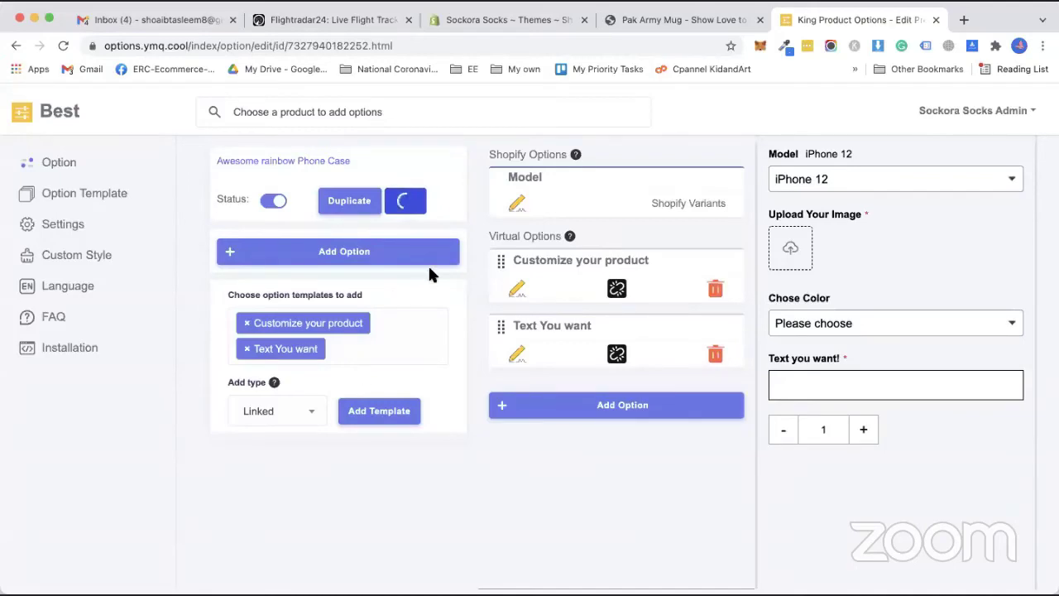
key(super+grave)
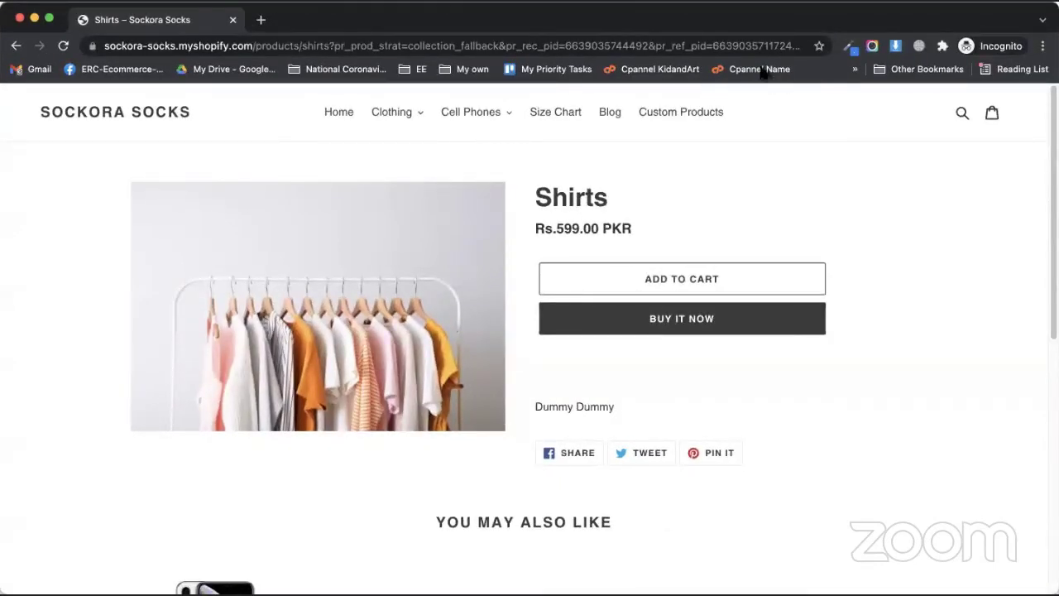
Go to the phone case page via Custom Products and inspect its Chose Color list and product image.
click(653, 114)
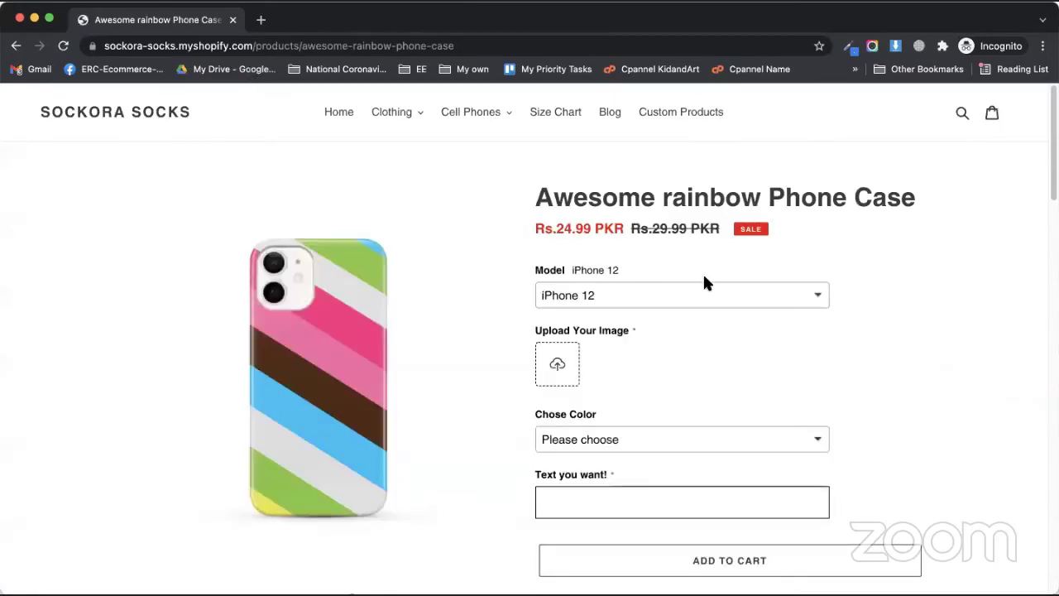
scroll(567, 348, down, 1)
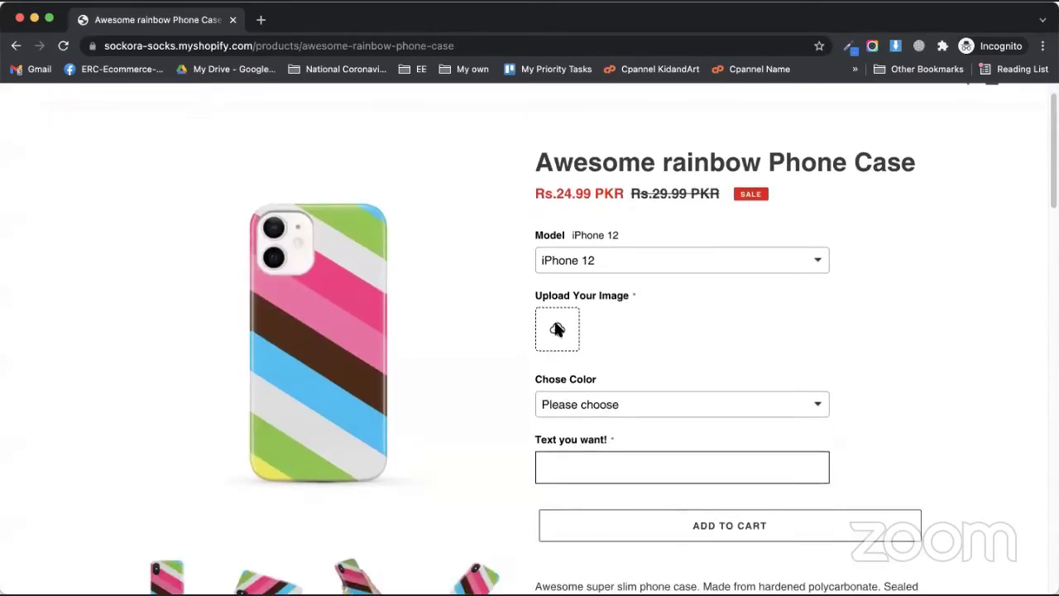
scroll(556, 328, down, 1)
click(571, 381)
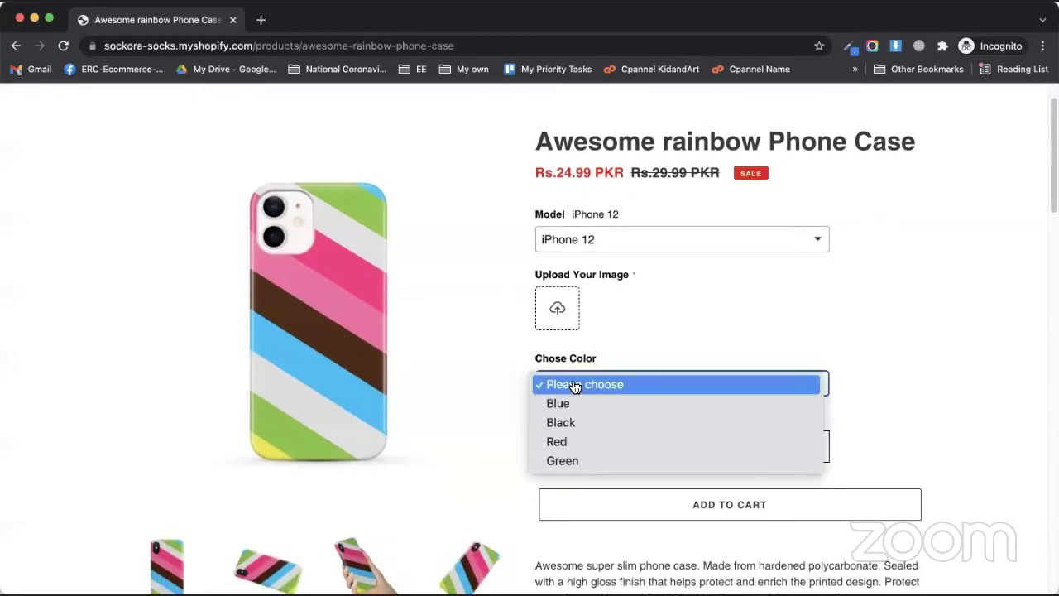
click(680, 349)
scroll(603, 373, down, 5)
scroll(593, 278, up, 4)
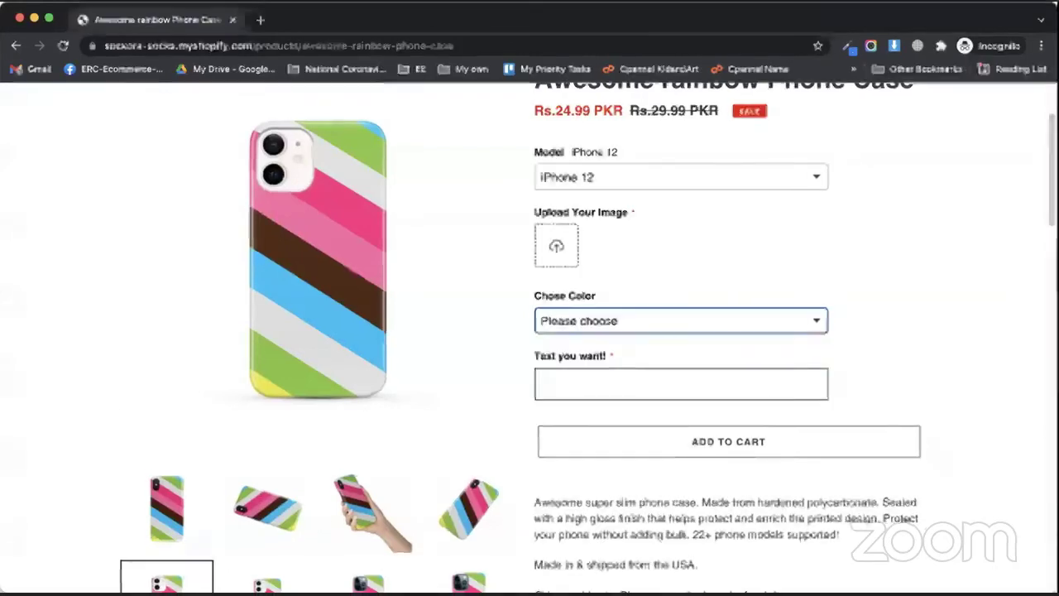
click(309, 360)
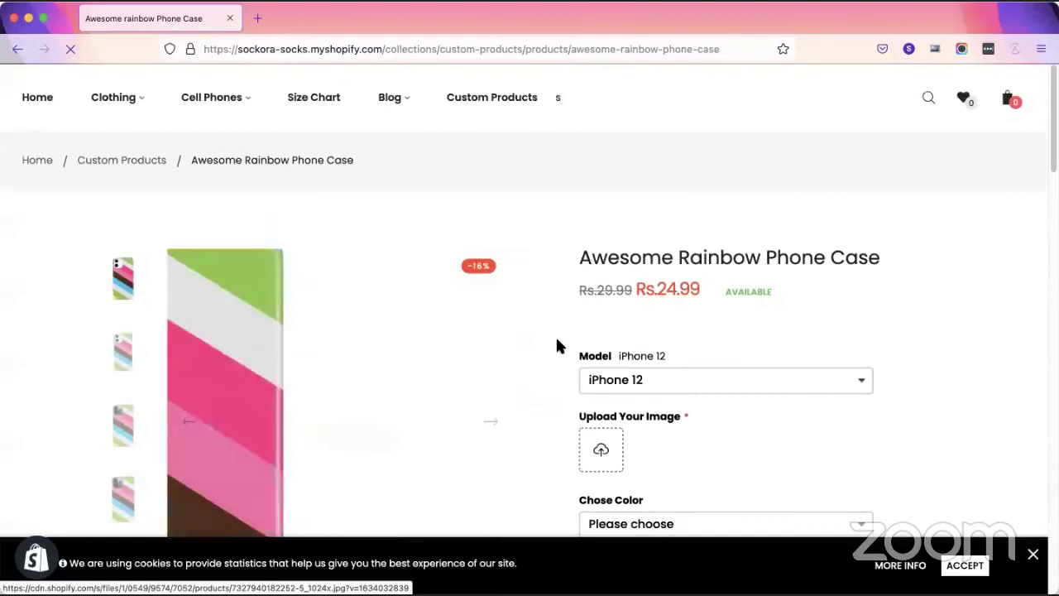
Set the phone case's Chose Color to Blue, after briefly picking Red.
scroll(589, 350, down, 1)
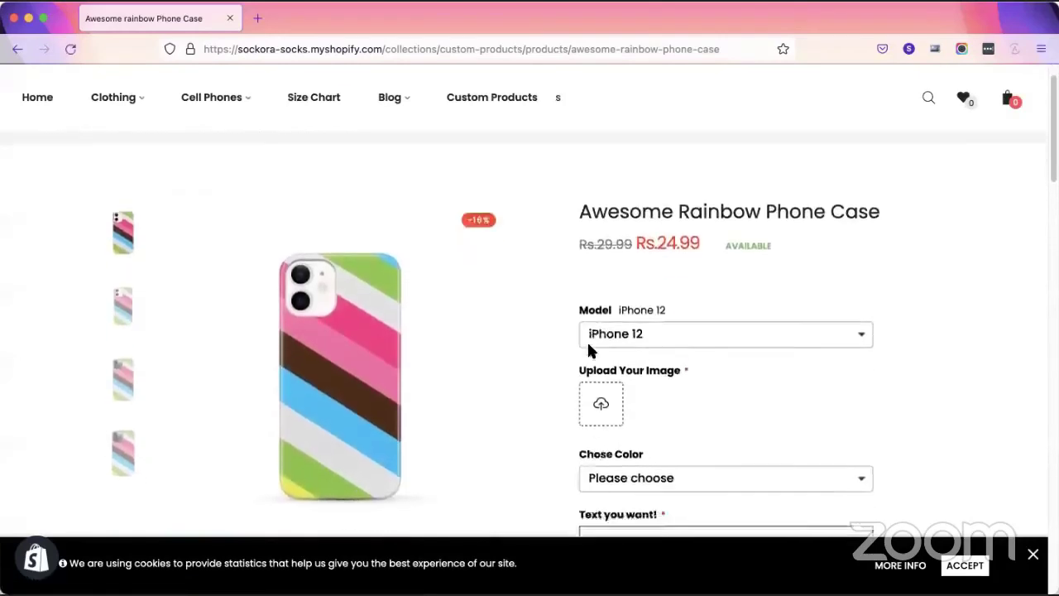
scroll(589, 350, down, 2)
scroll(587, 372, down, 1)
click(652, 367)
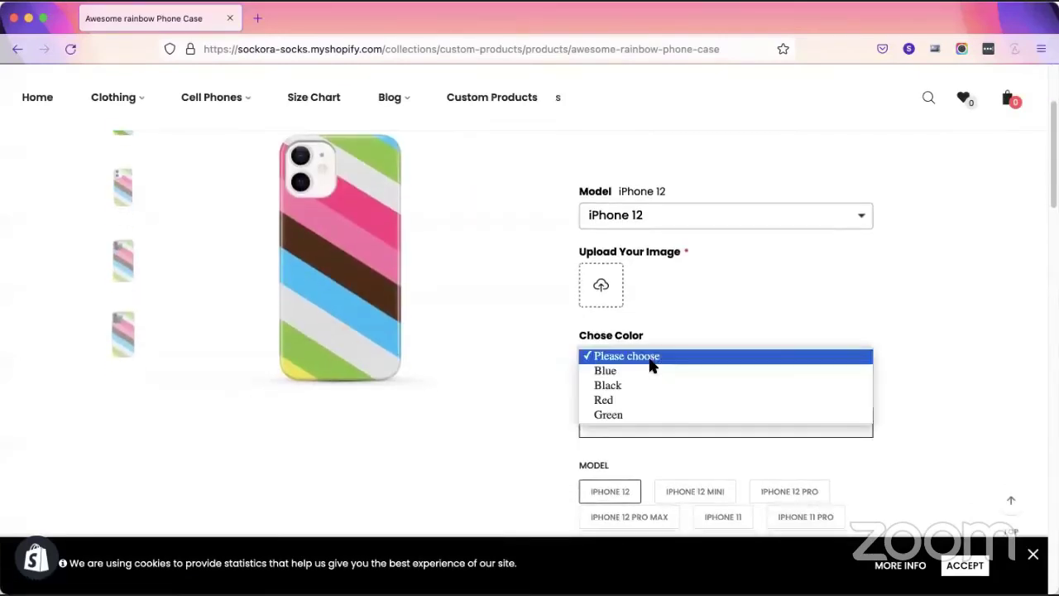
click(645, 402)
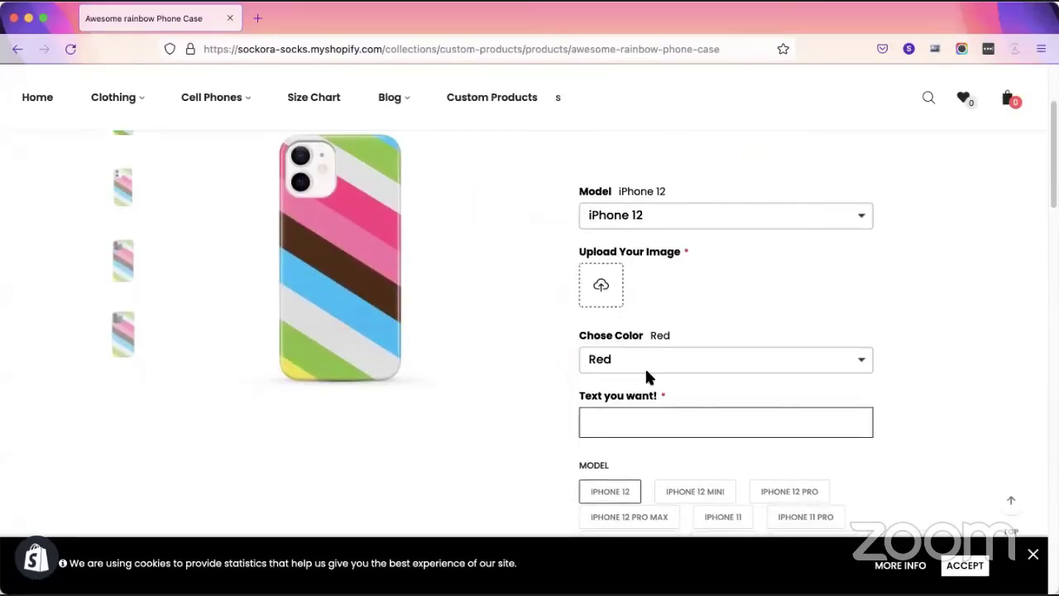
click(665, 369)
click(651, 330)
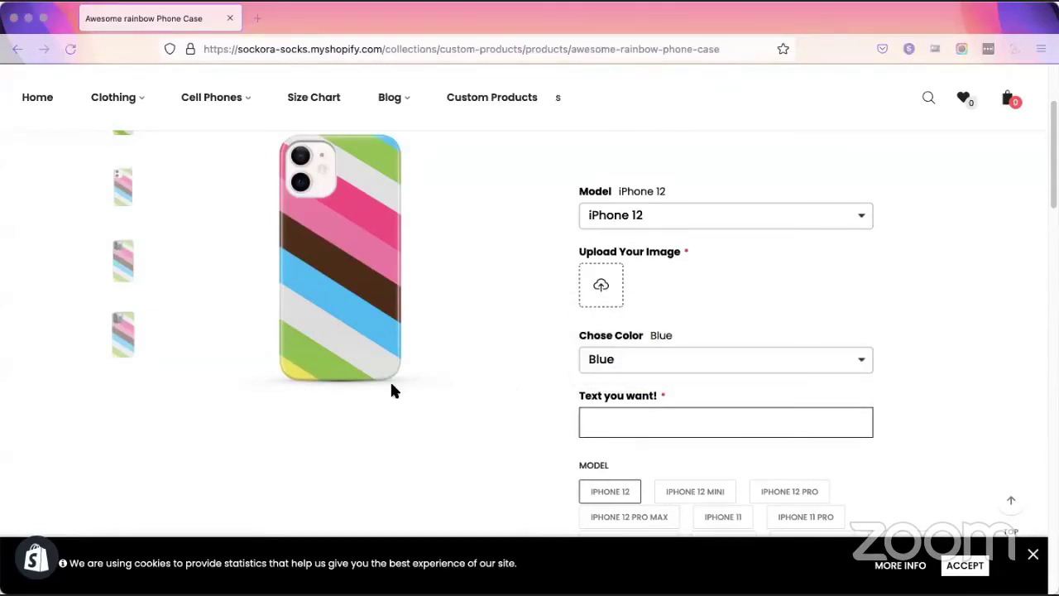
scroll(393, 391, down, 3)
scroll(414, 401, up, 3)
Upload the screenshot as the case's custom image and add the case to the cart.
click(600, 288)
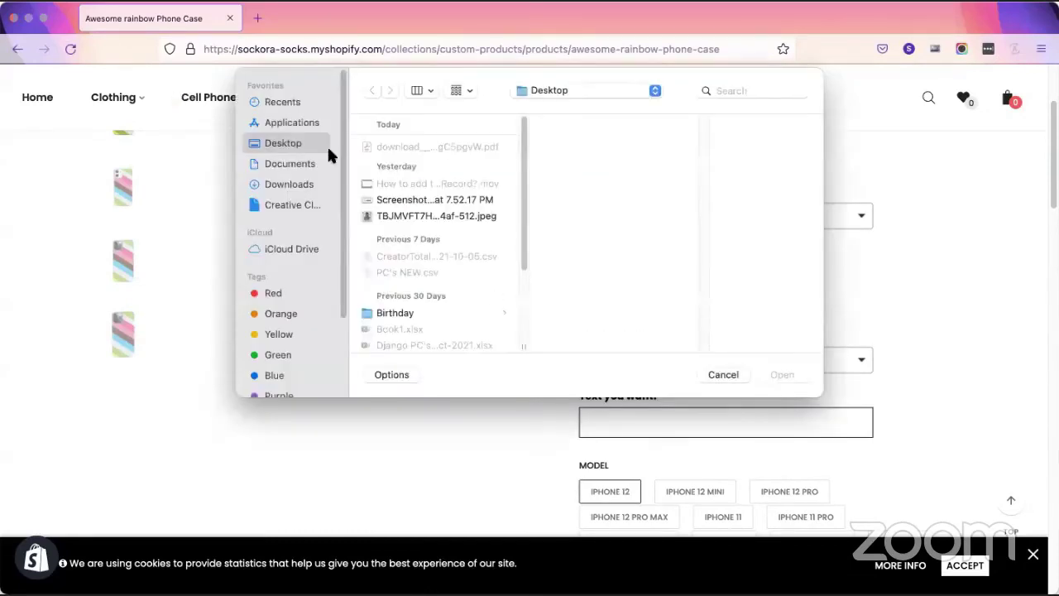
click(389, 201)
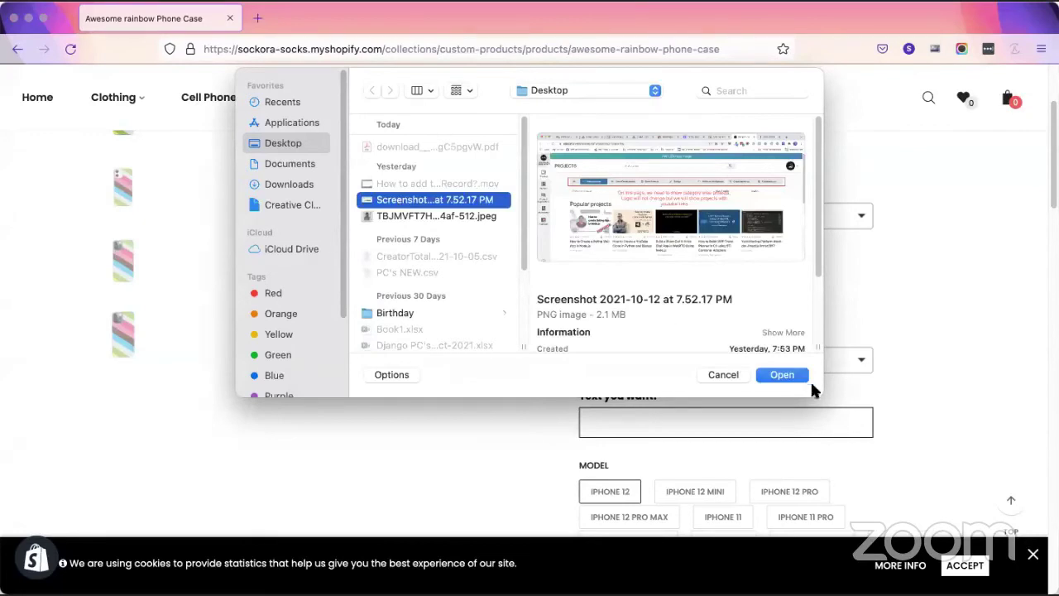
click(782, 375)
scroll(325, 208, down, 1)
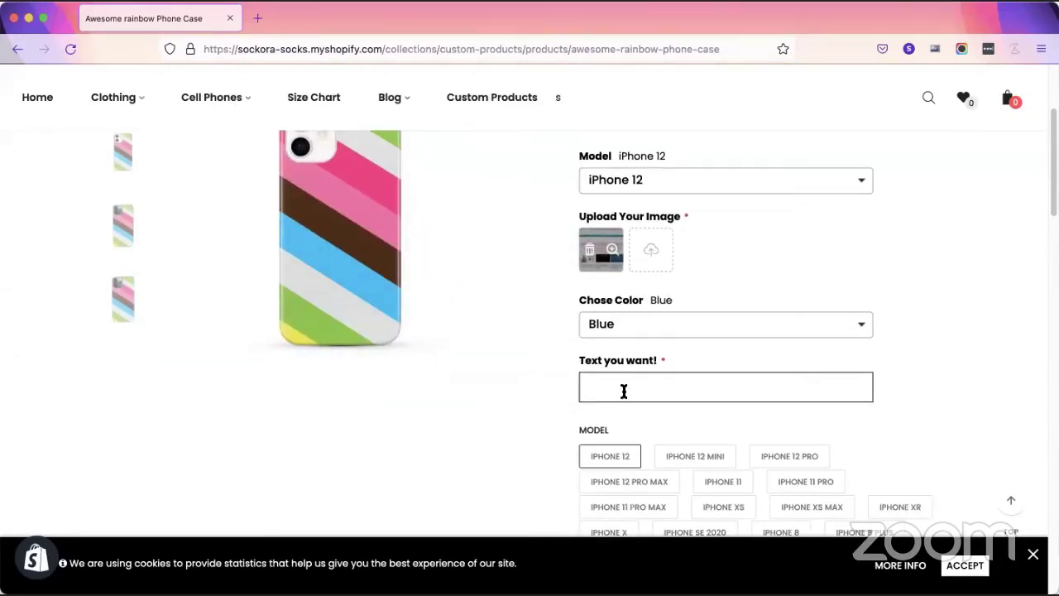
scroll(624, 391, down, 10)
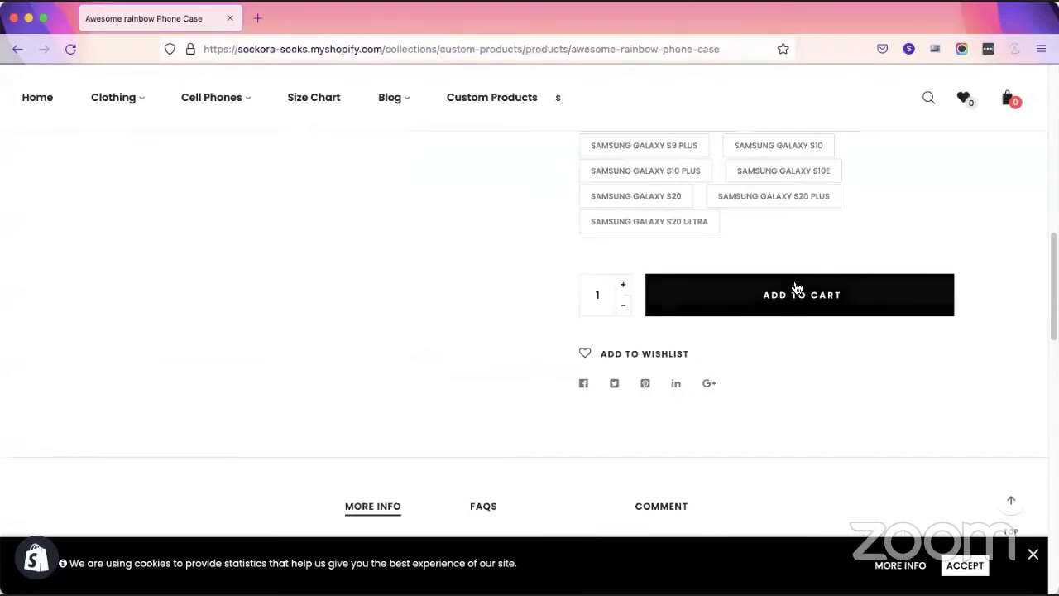
click(797, 289)
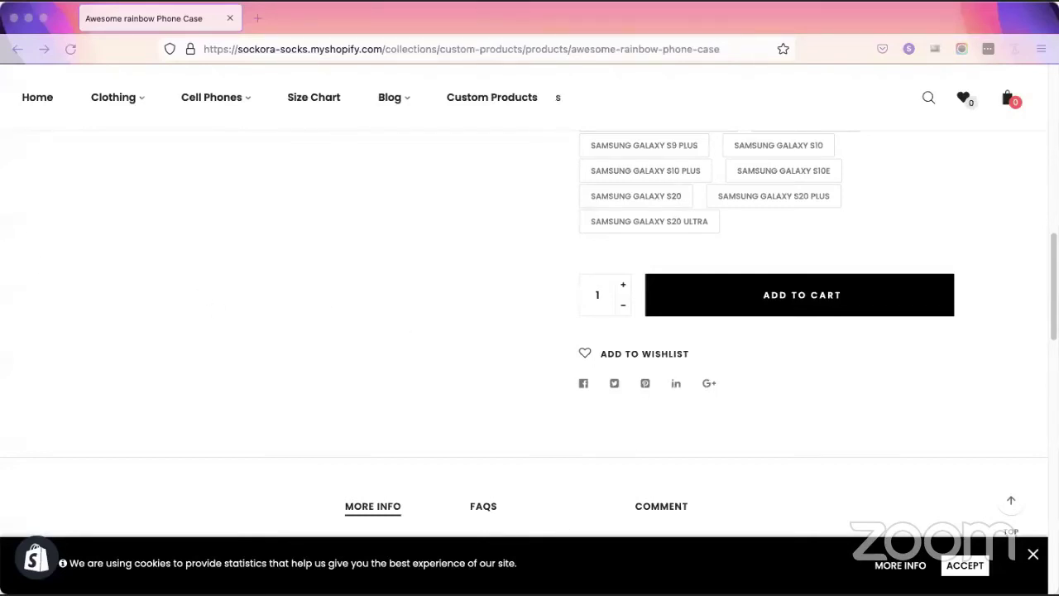
key(super+Tab)
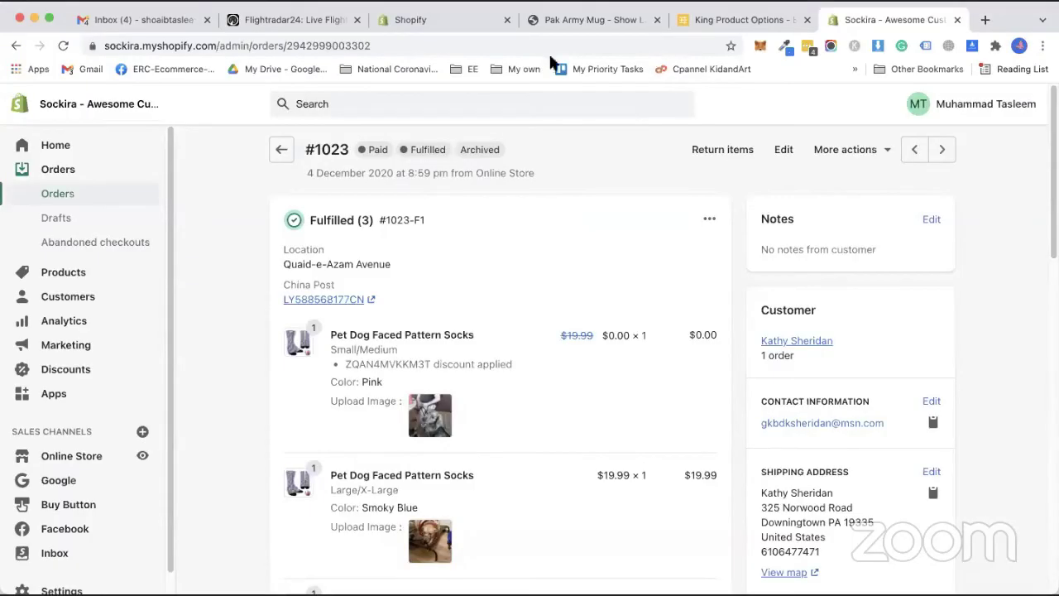
Highlight the Pink colour value on the old order, then close the order details.
scroll(331, 282, down, 1)
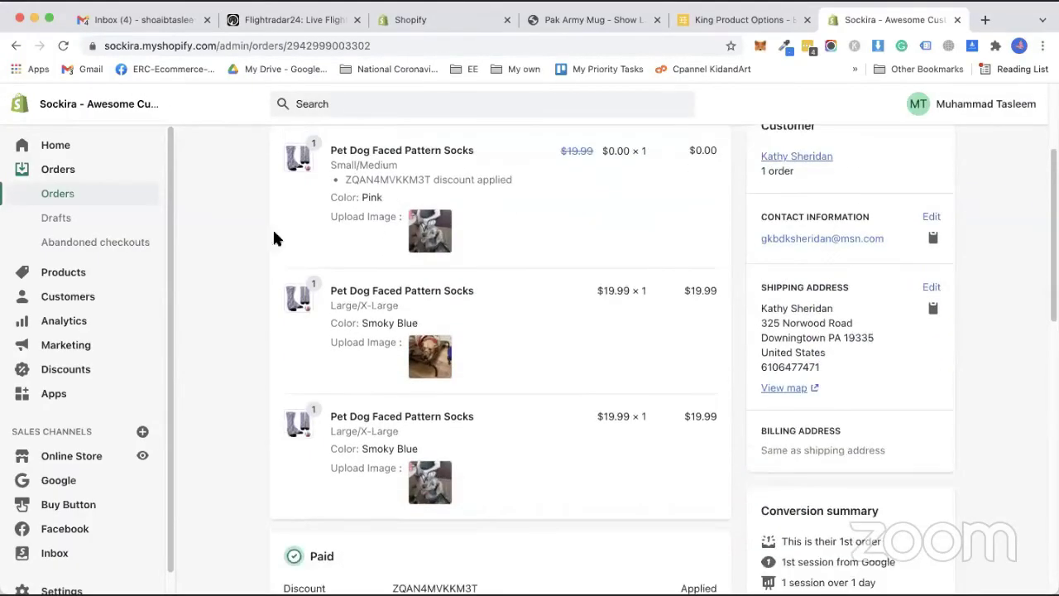
double_click(365, 199)
click(375, 198)
click(958, 19)
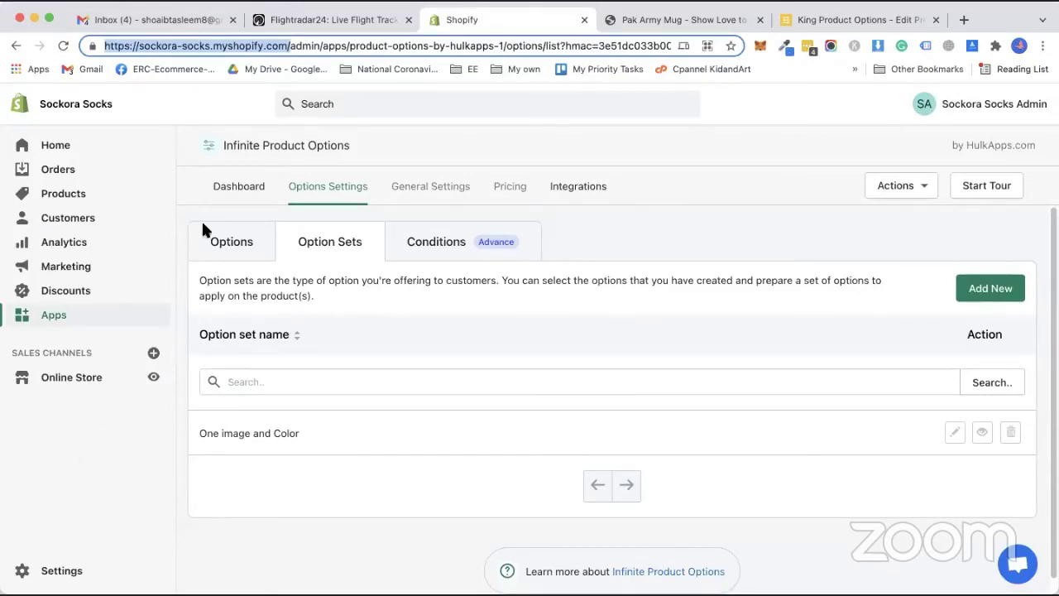
Reload the store's installed apps list to confirm Variant Option Product Options appears.
click(866, 20)
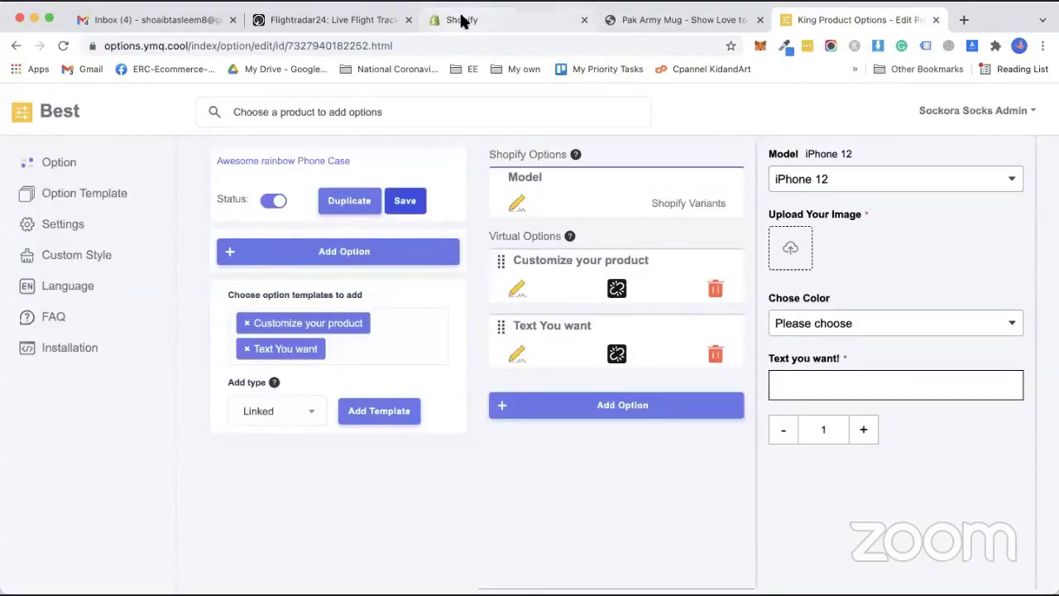
click(460, 19)
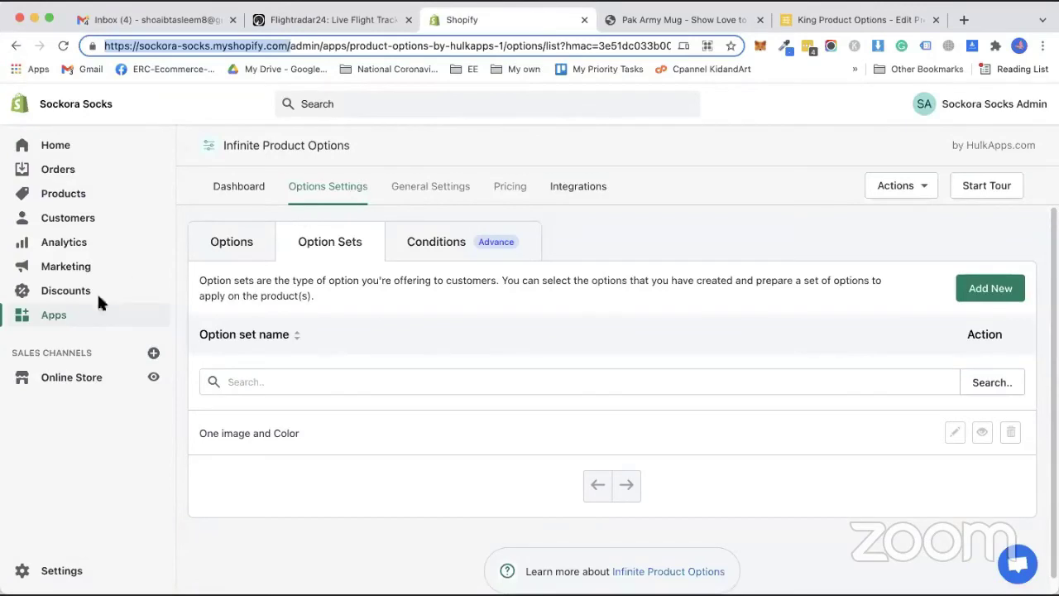
click(51, 315)
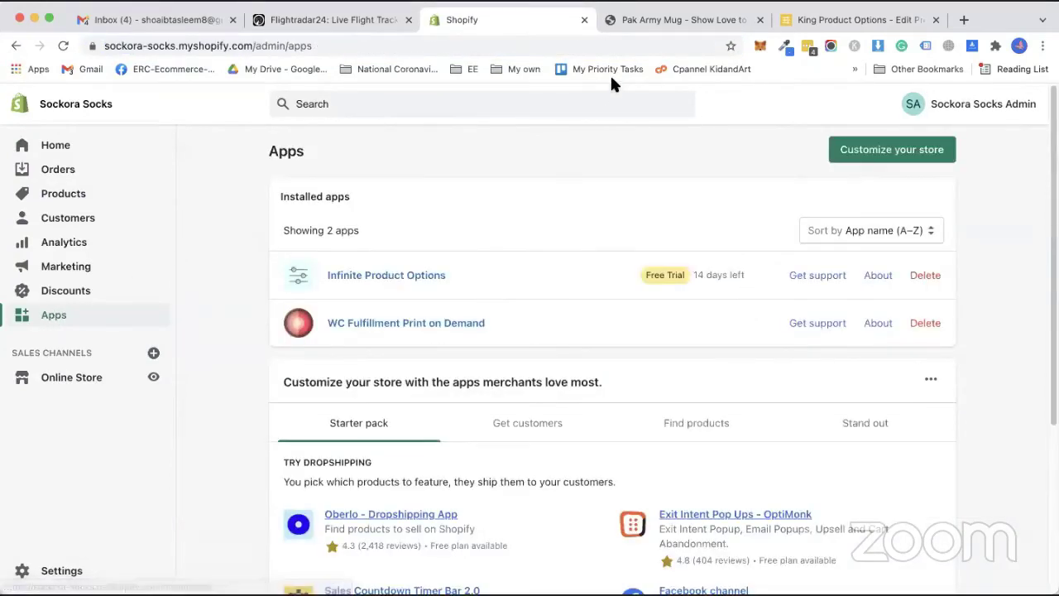
click(64, 47)
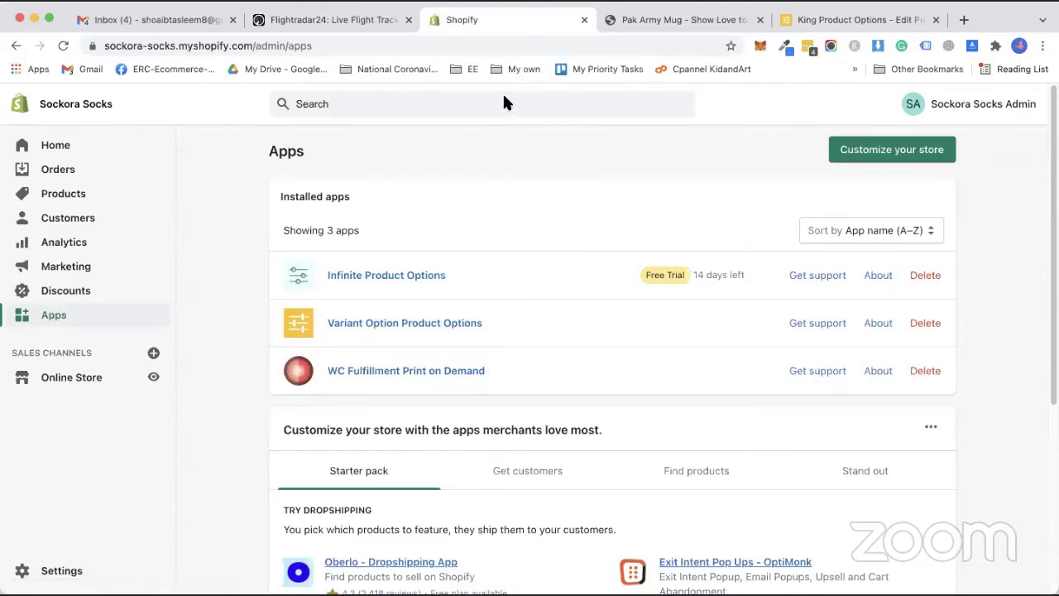
Open the App Store in a new tab, then go to the Online Store themes.
click(857, 157)
click(407, 22)
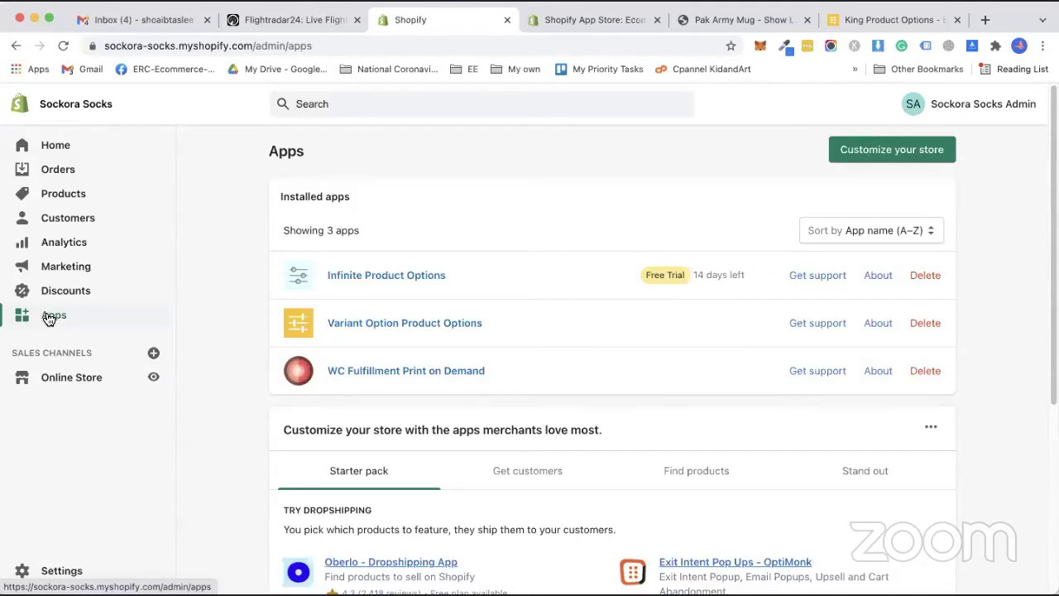
click(99, 391)
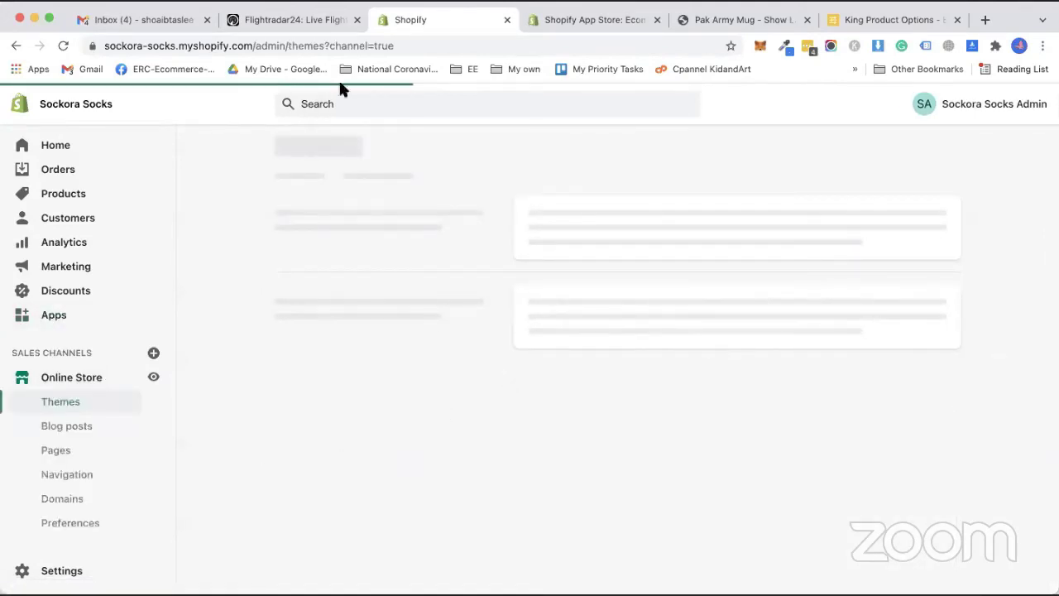
Add the free Simple theme to the theme library.
scroll(650, 356, down, 5)
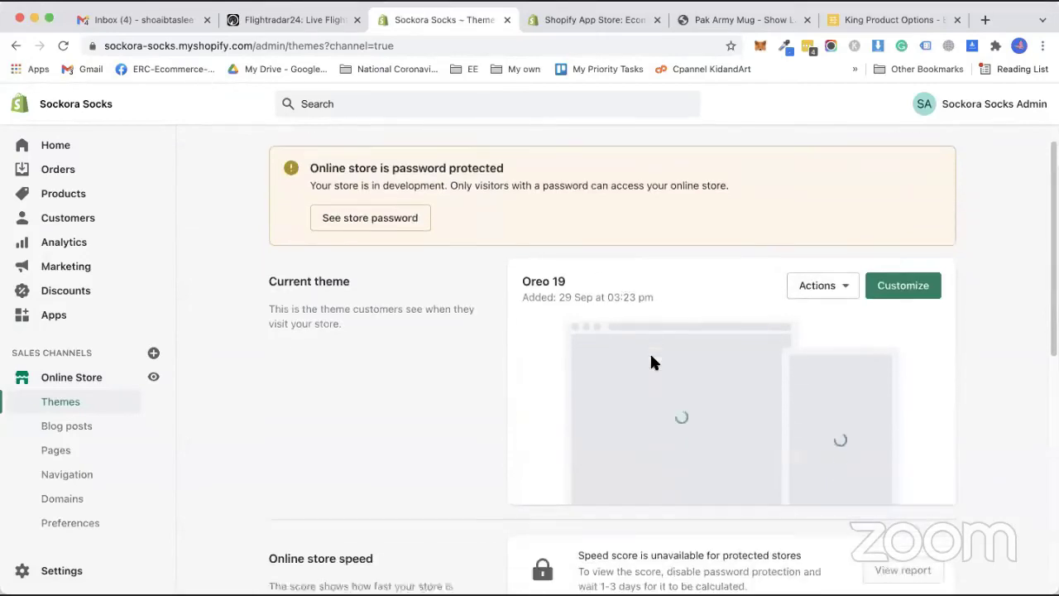
scroll(730, 396, down, 5)
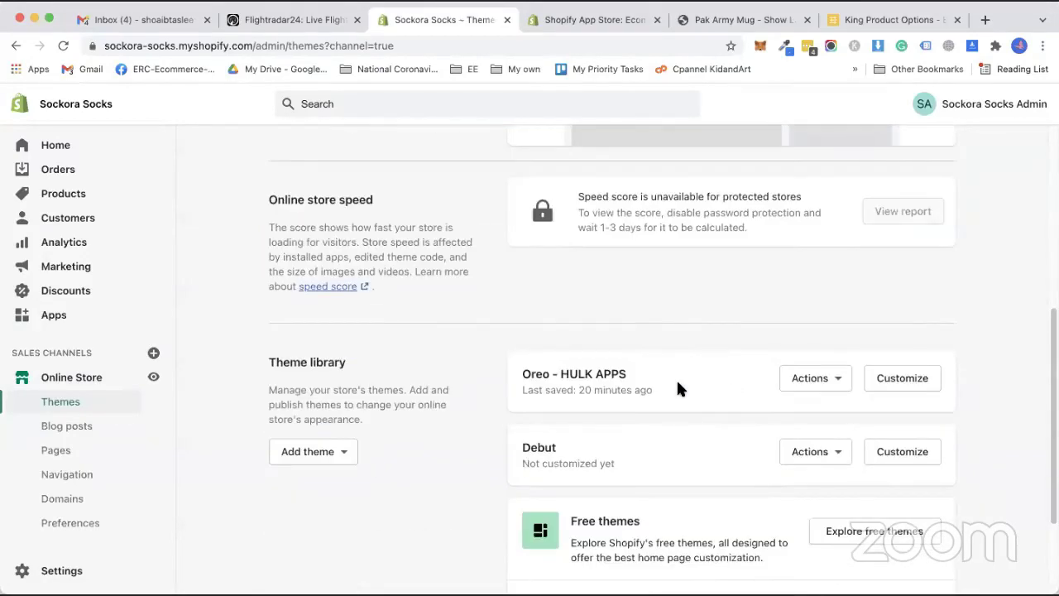
scroll(702, 406, down, 3)
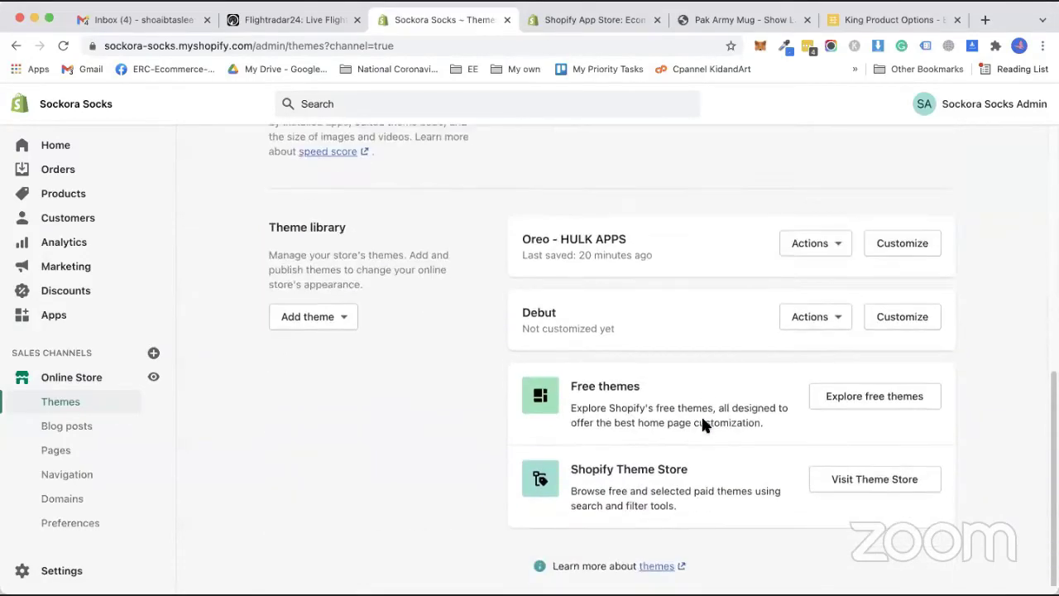
click(839, 397)
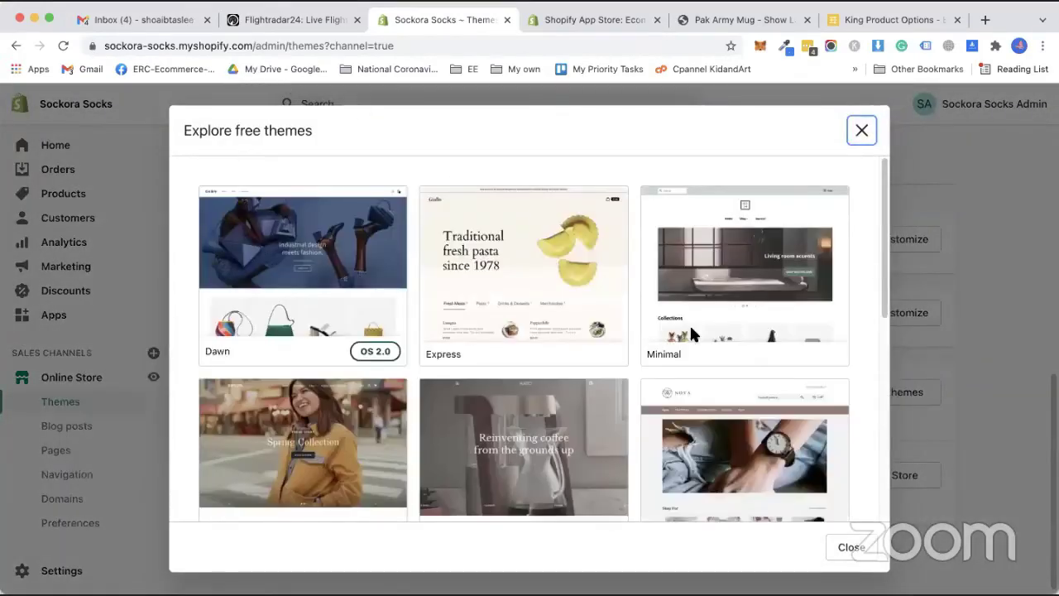
scroll(719, 406, up, 5)
scroll(719, 405, down, 8)
scroll(691, 423, up, 4)
scroll(662, 437, down, 1)
scroll(662, 436, down, 5)
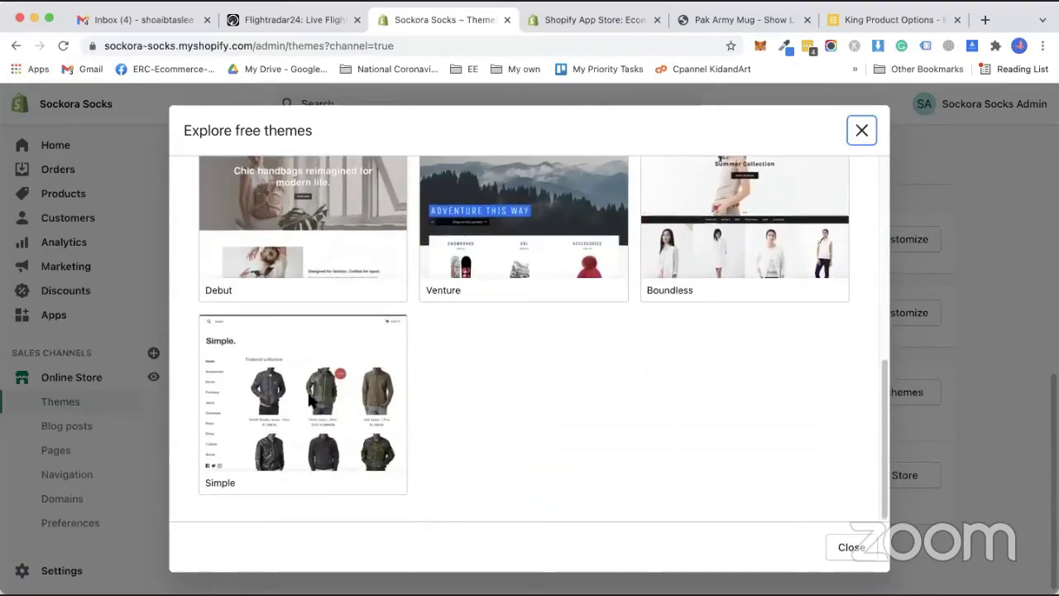
click(347, 405)
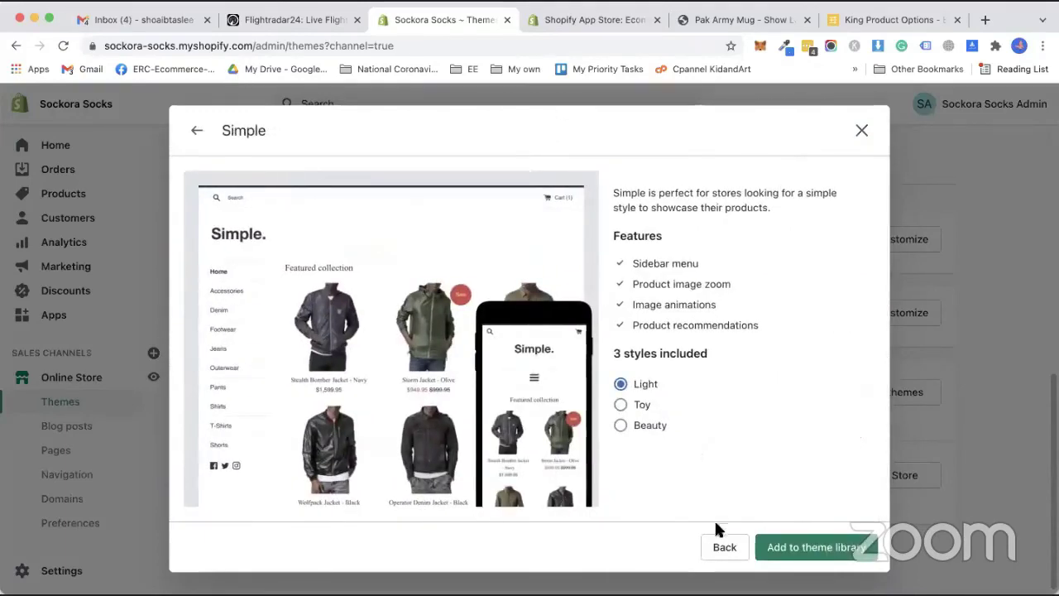
click(771, 543)
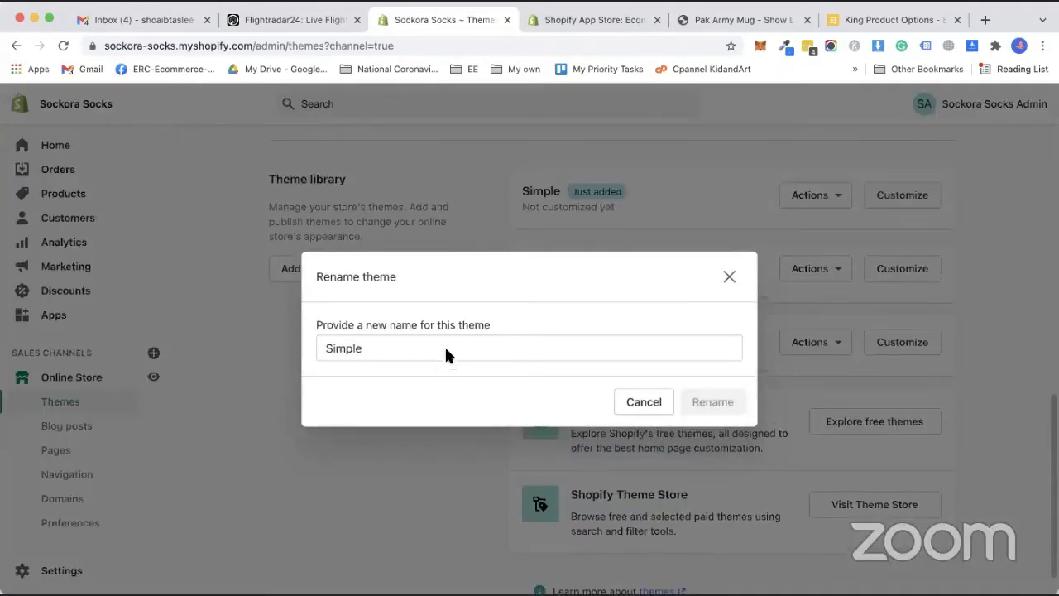
Rename the new theme to 'Simple - other' and go to the Apps page.
click(446, 351)
text(- o)
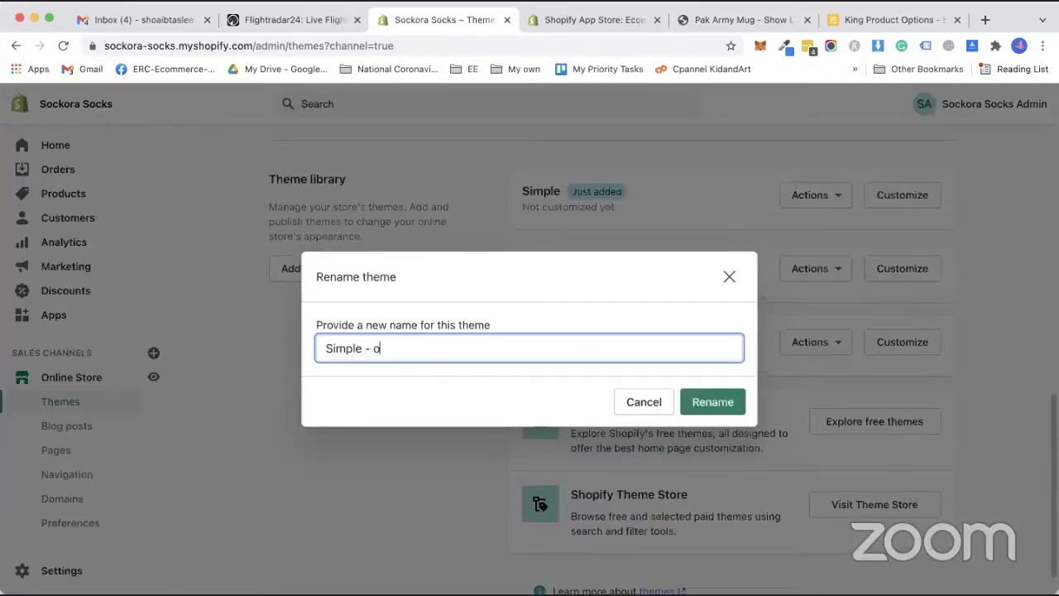
text(ther)
key(Return)
click(58, 318)
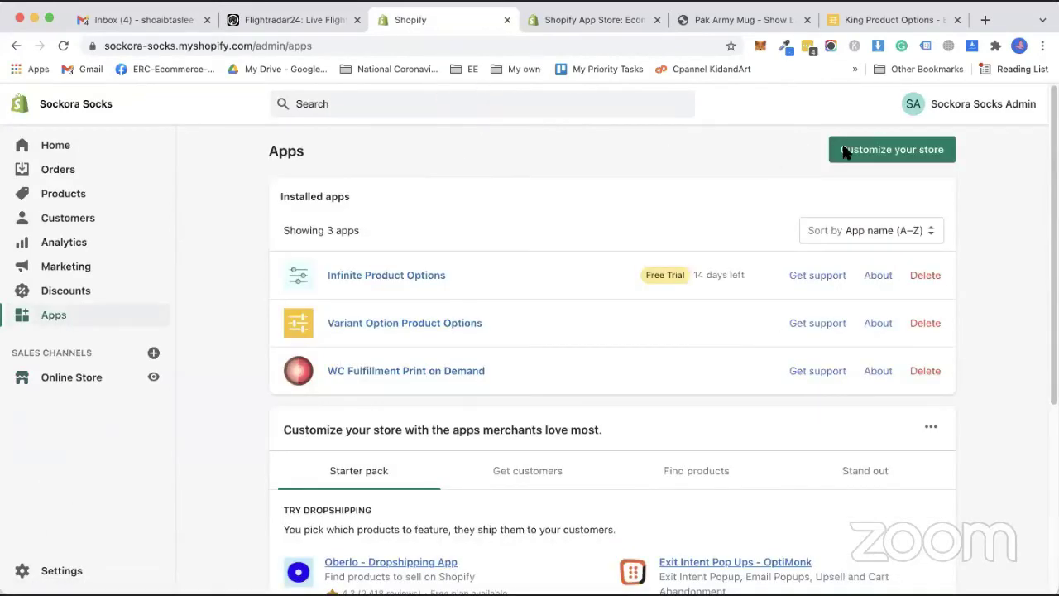
Search the App Store for 'product options' and add Bold Product Options.
click(545, 15)
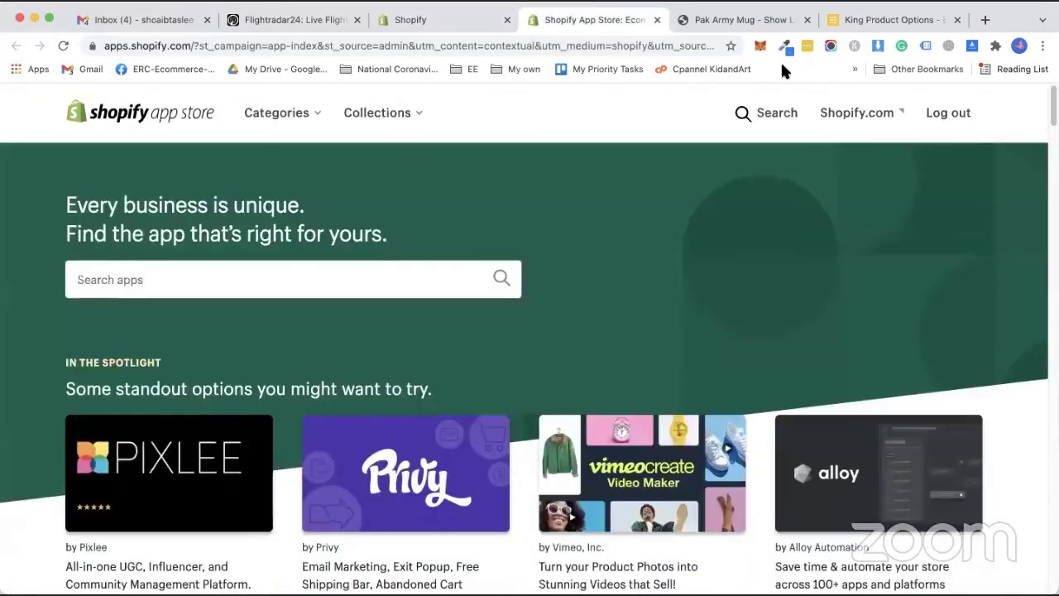
click(249, 281)
text(product options)
key(Return)
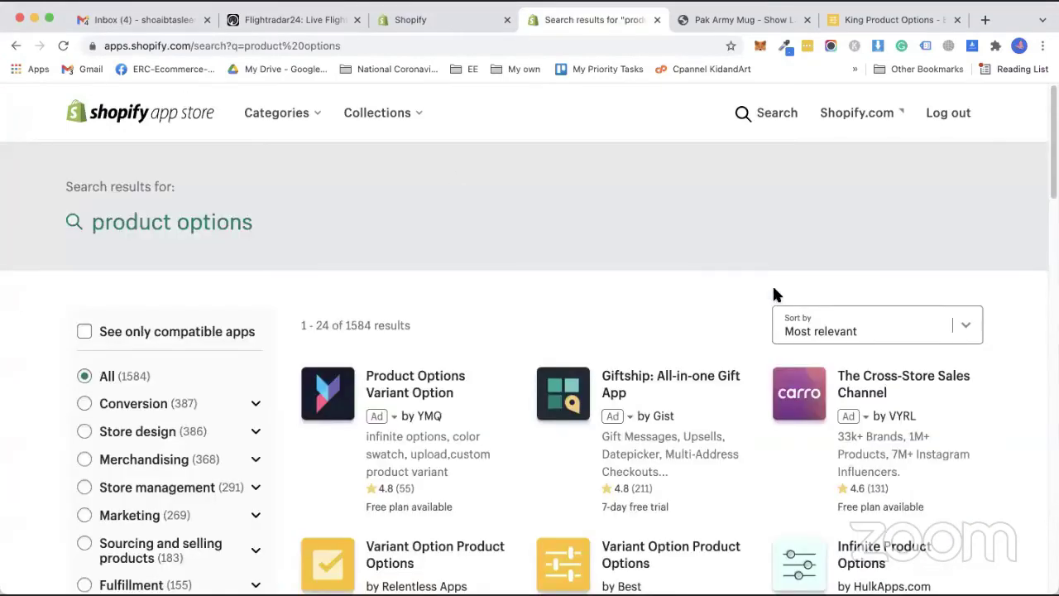
scroll(777, 294, down, 8)
scroll(861, 377, up, 2)
click(861, 374)
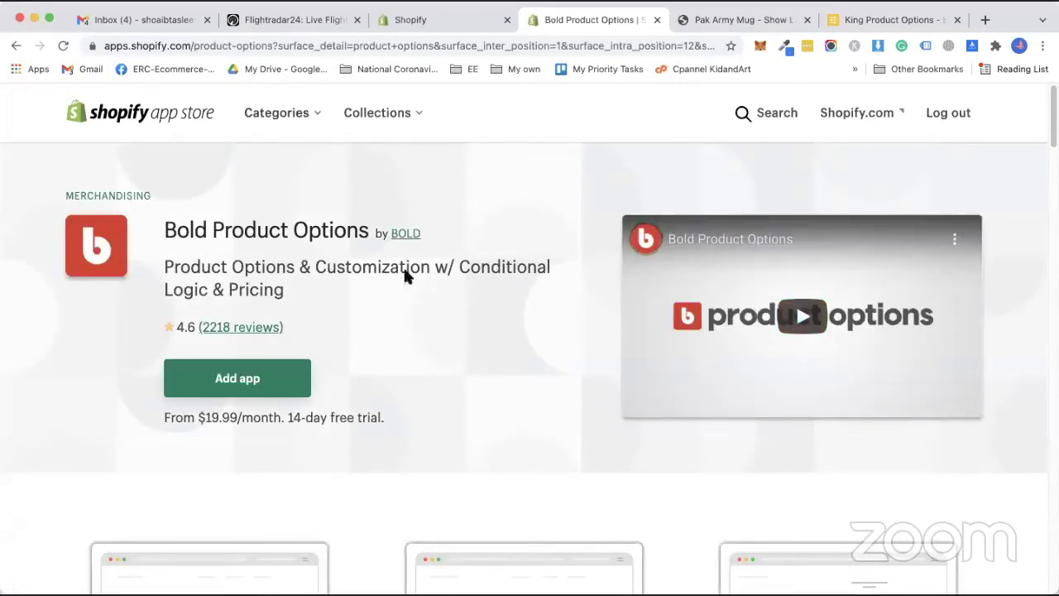
click(259, 377)
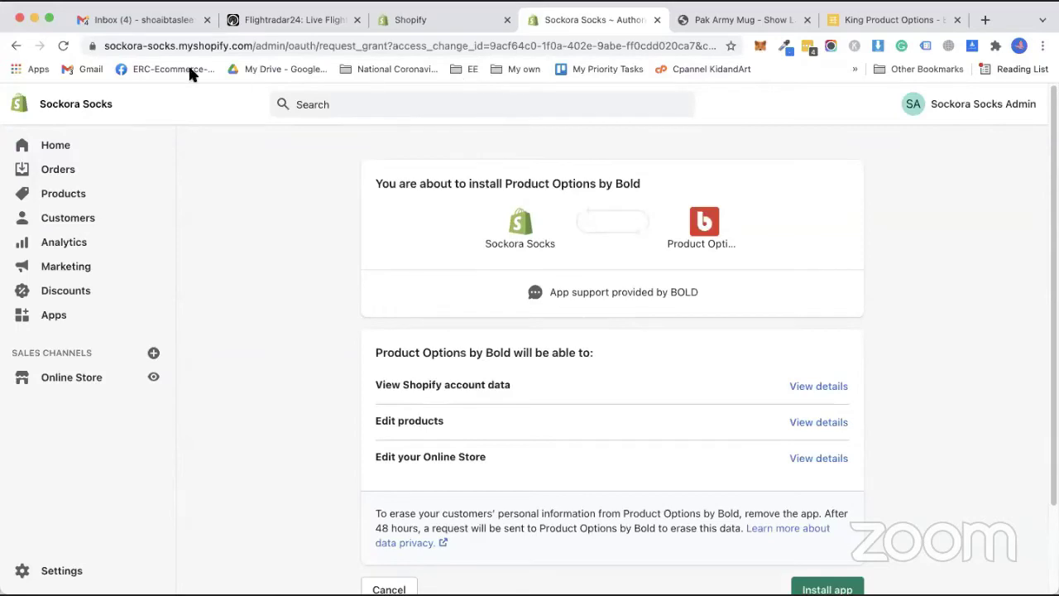
Install Product Options by Bold from the authorization page.
scroll(625, 314, down, 3)
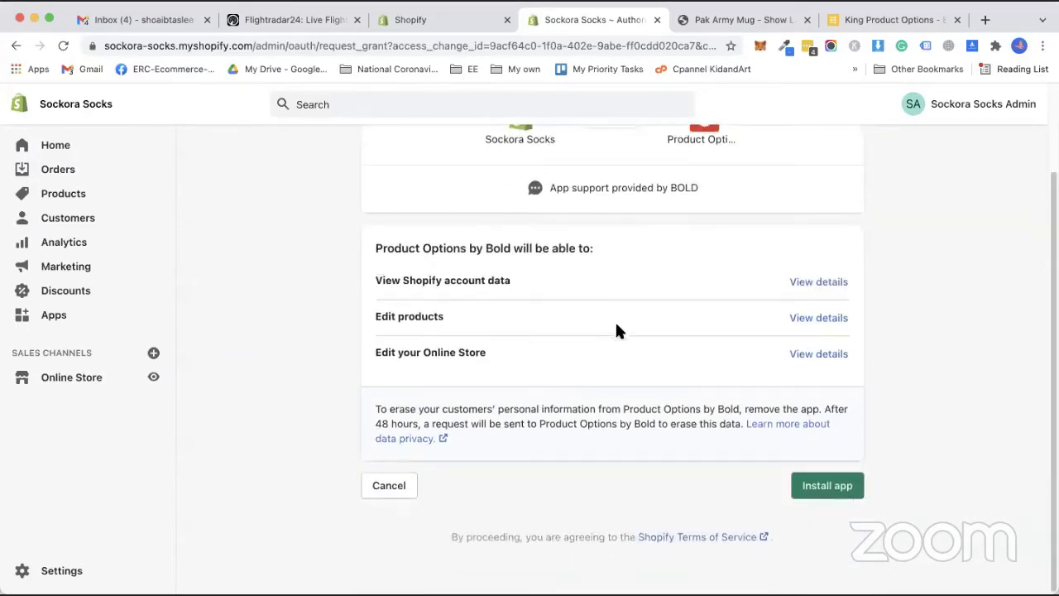
click(839, 492)
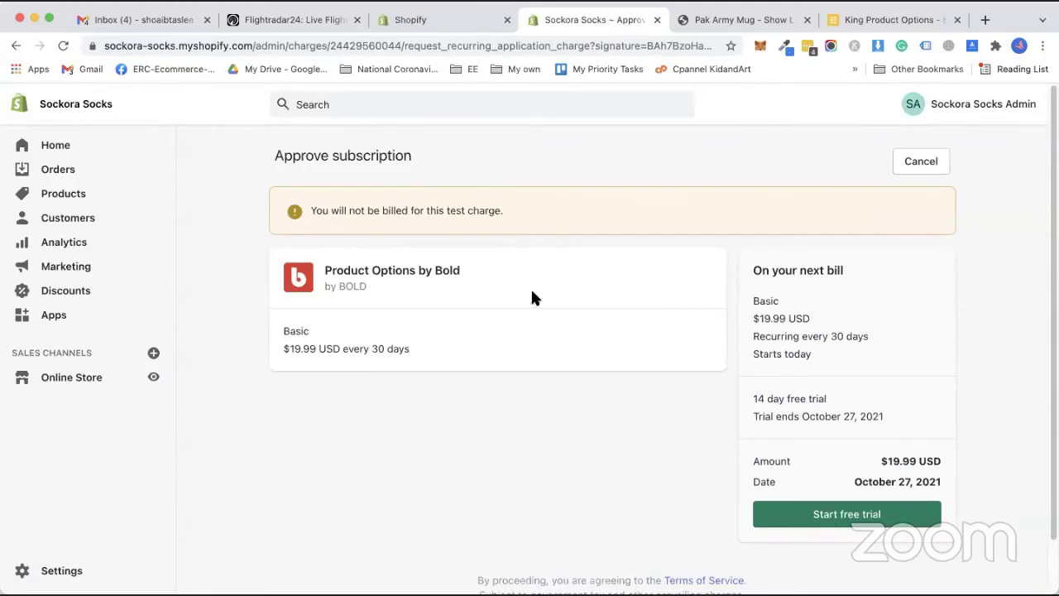
Start the 14-day free trial and accept Bold's terms of service.
click(848, 515)
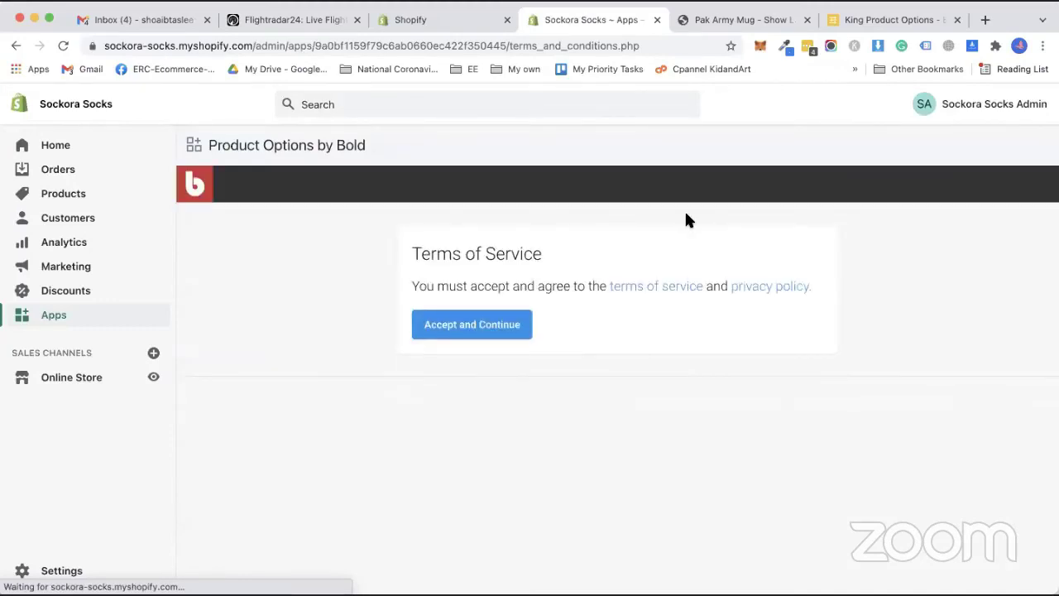
click(486, 332)
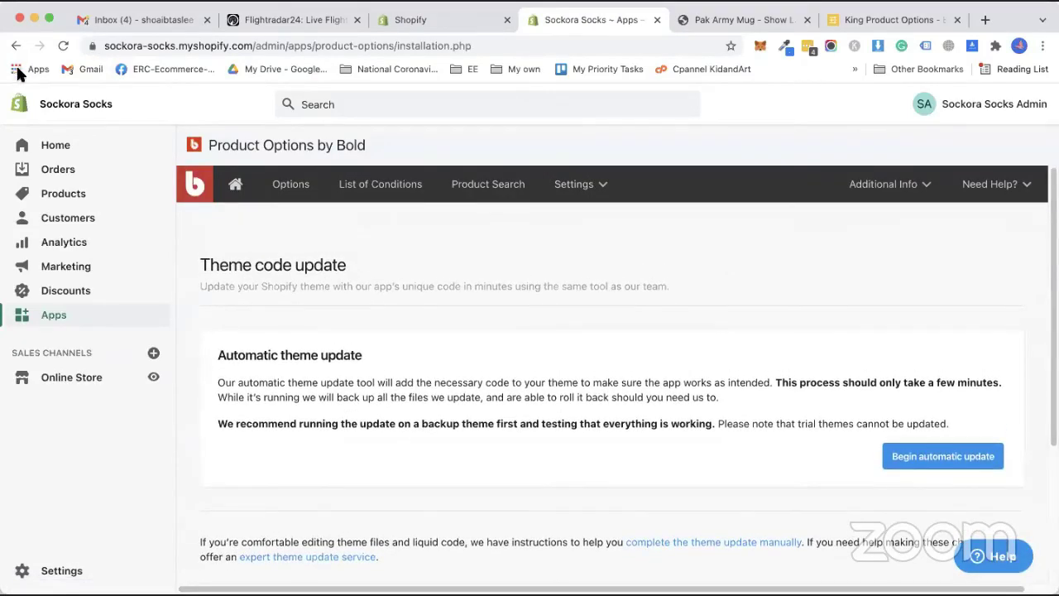
Run Bold's automatic theme update on 'Simple - other' with the backup confirmed.
scroll(759, 377, down, 5)
scroll(716, 393, up, 1)
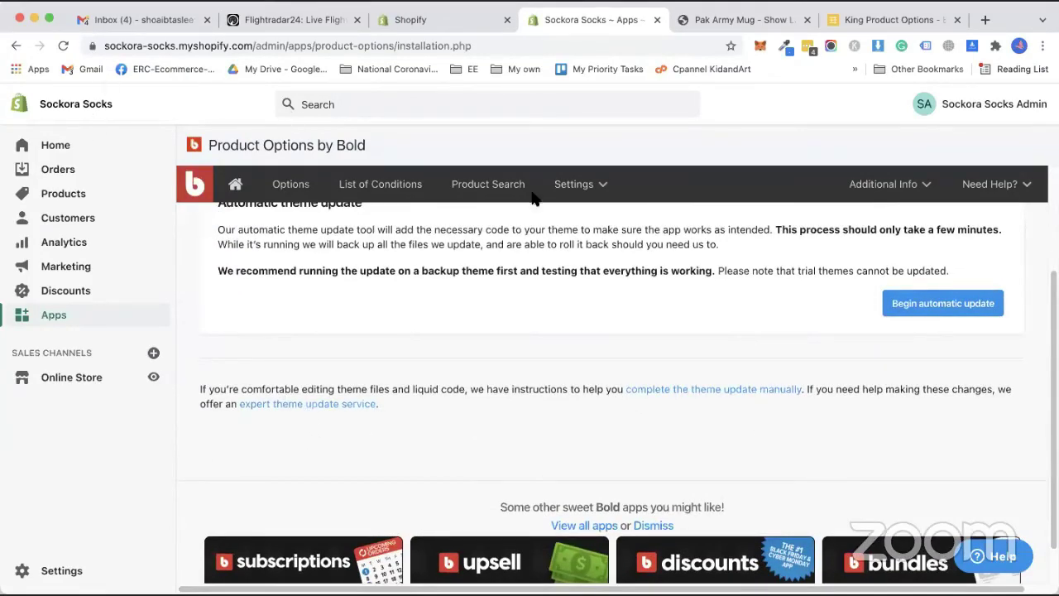
click(918, 303)
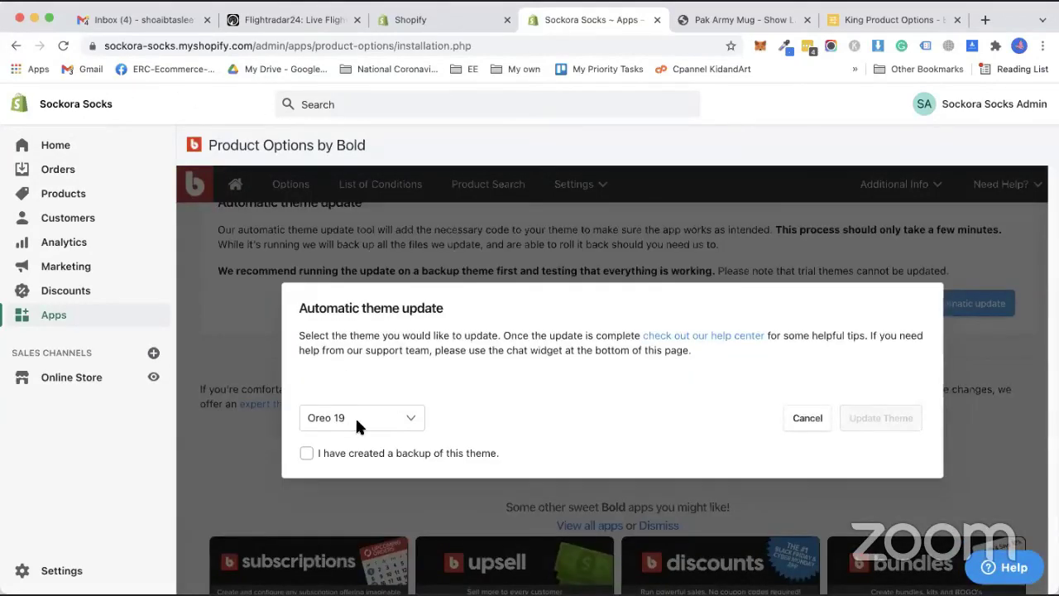
click(356, 417)
click(355, 469)
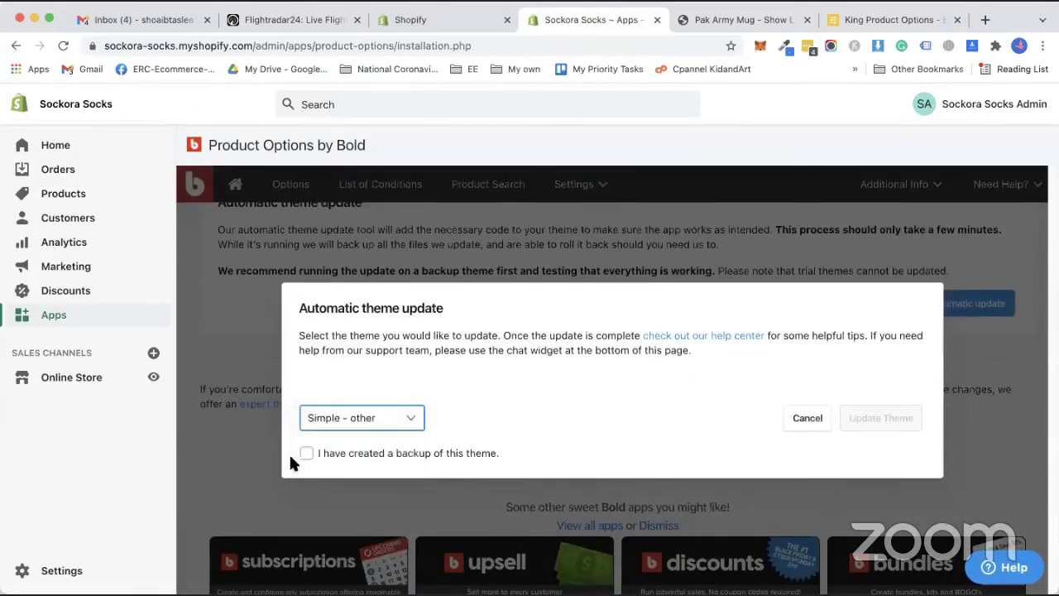
click(307, 454)
click(890, 424)
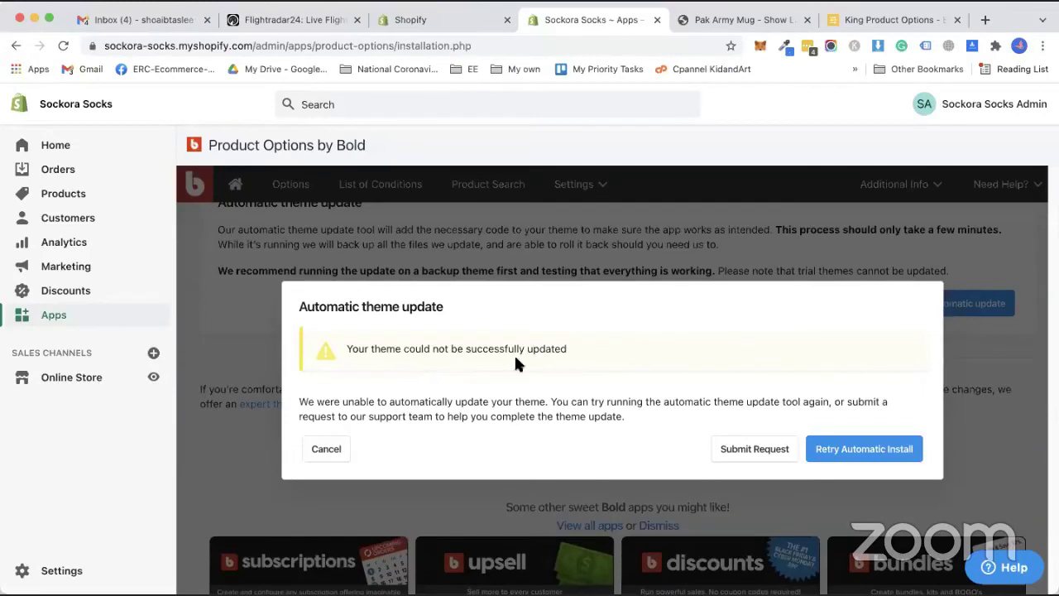
Select the theme update failure message text and cancel the failure dialog.
drag(391, 348, 489, 347)
click(380, 358)
drag(393, 351, 649, 379)
click(729, 449)
click(331, 451)
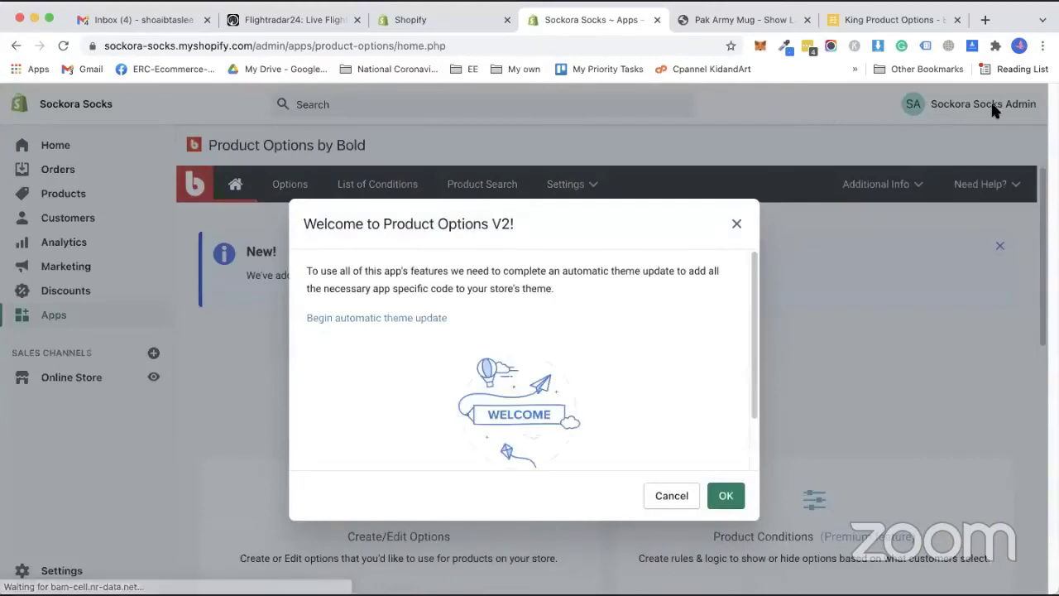
Close the Bold welcome message and switch to the Google search for Envato Elements.
click(671, 495)
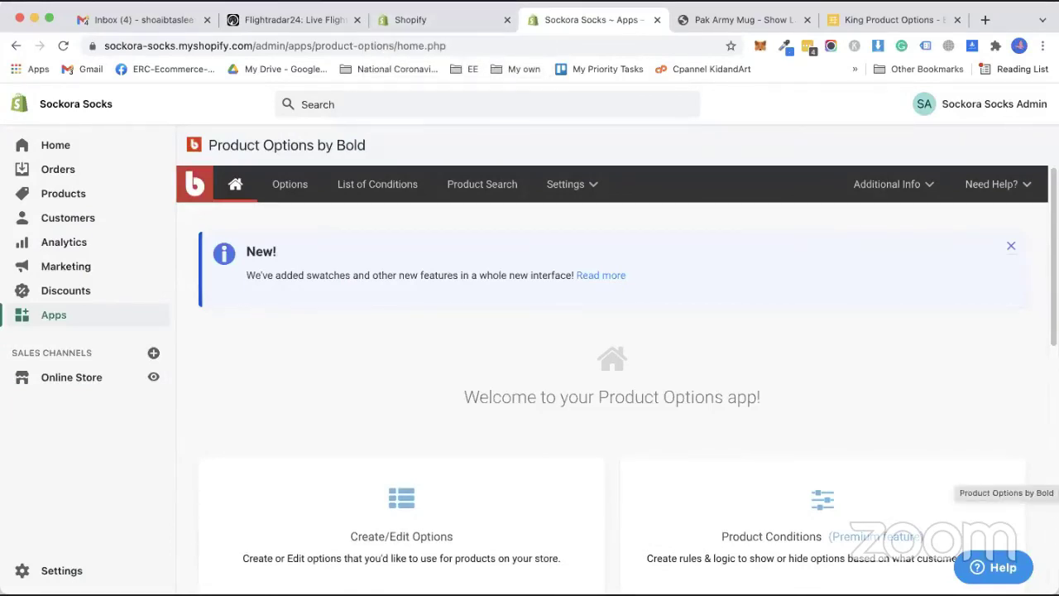
click(693, 19)
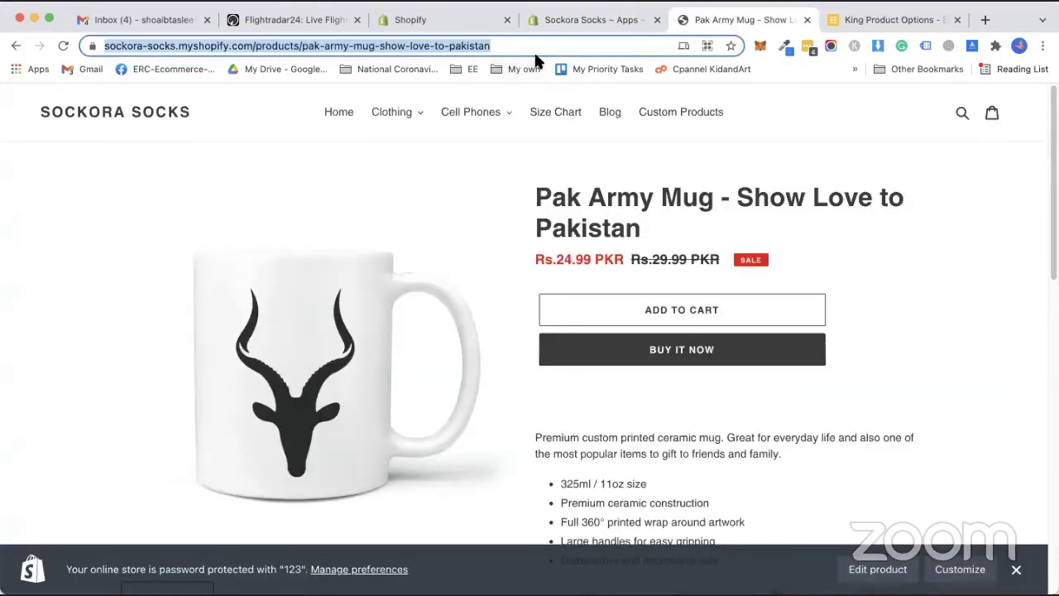
click(885, 19)
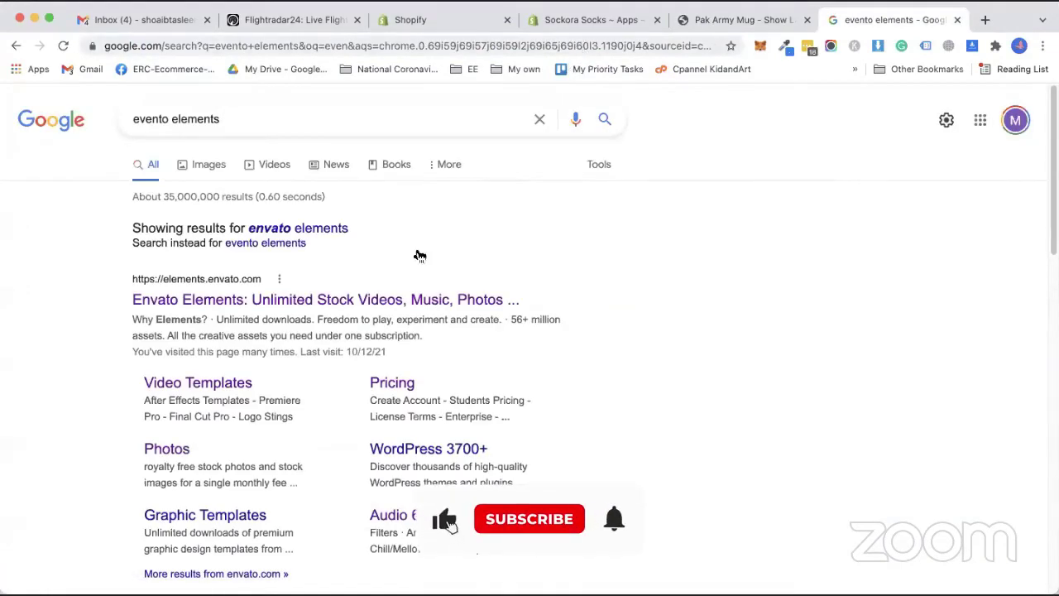
Download the MolteStore theme from Envato Elements into the first recent project.
click(397, 299)
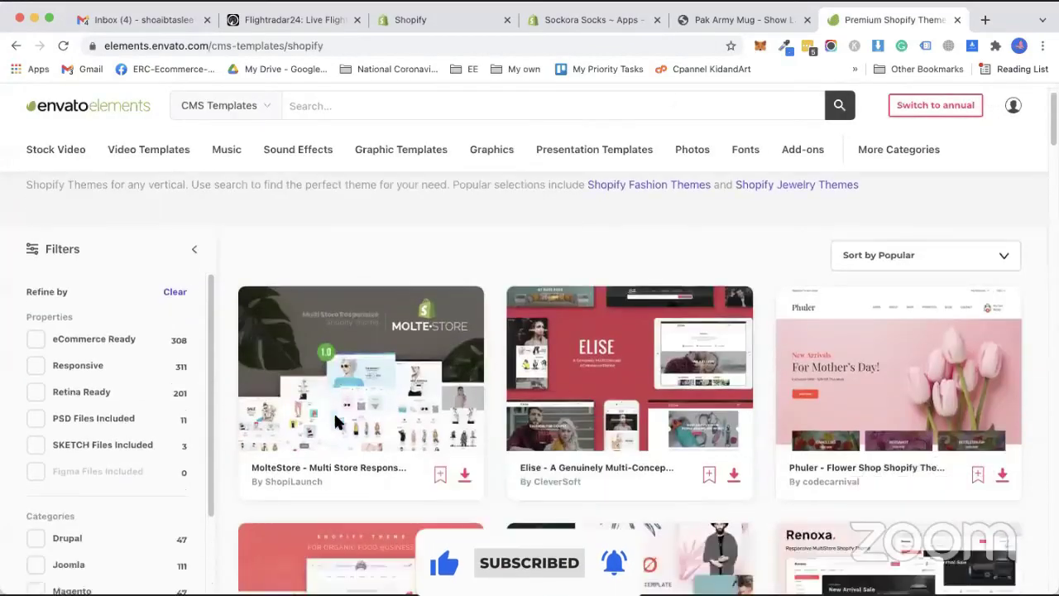
scroll(335, 422, down, 2)
click(465, 308)
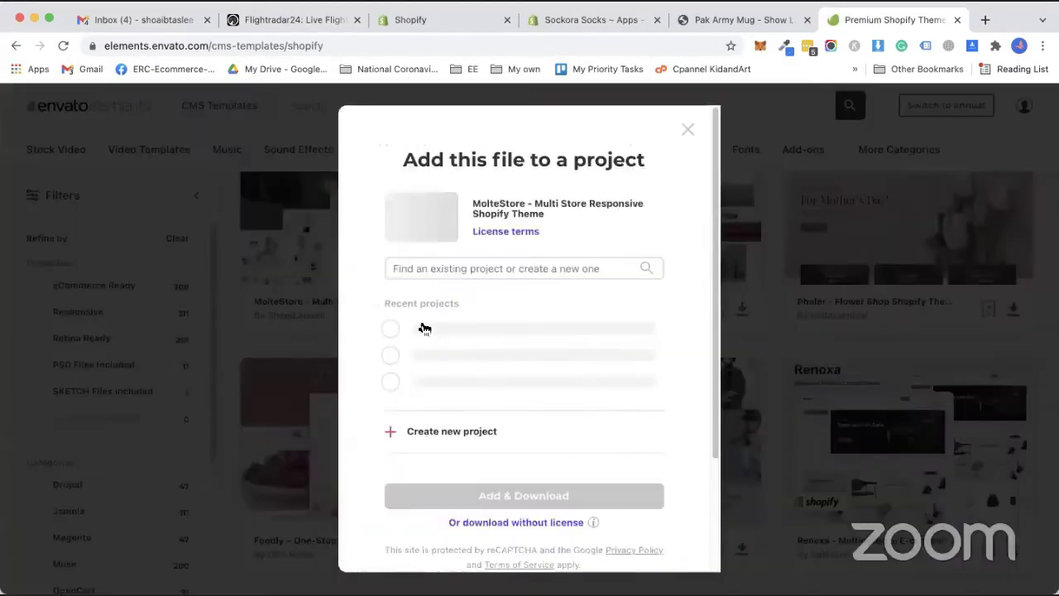
click(424, 329)
Solve the bicycle reCAPTCHA and close the Envato Elements tab.
click(534, 377)
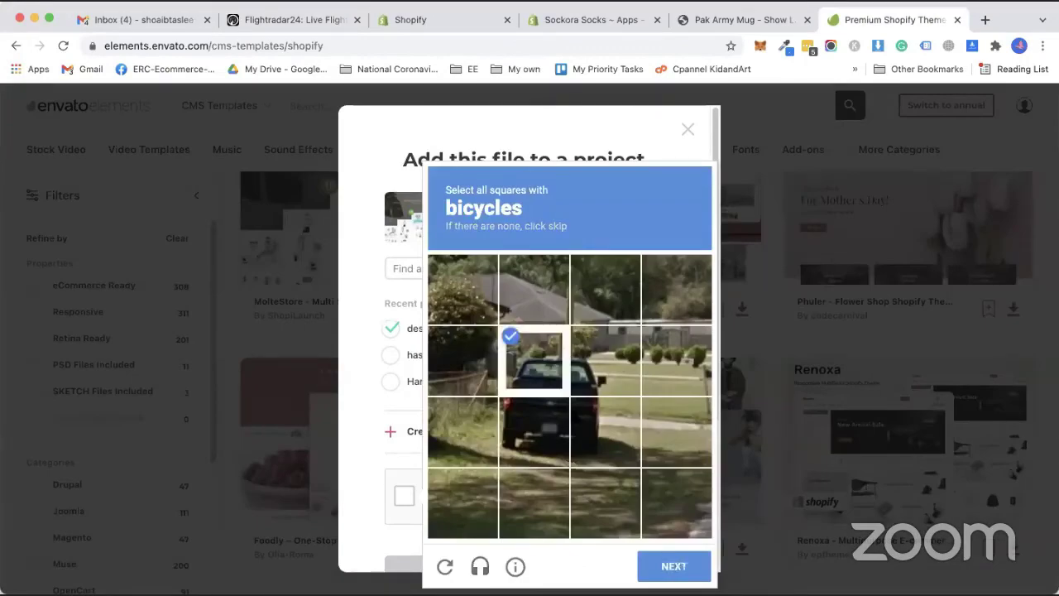
click(534, 432)
click(605, 361)
click(605, 432)
click(674, 566)
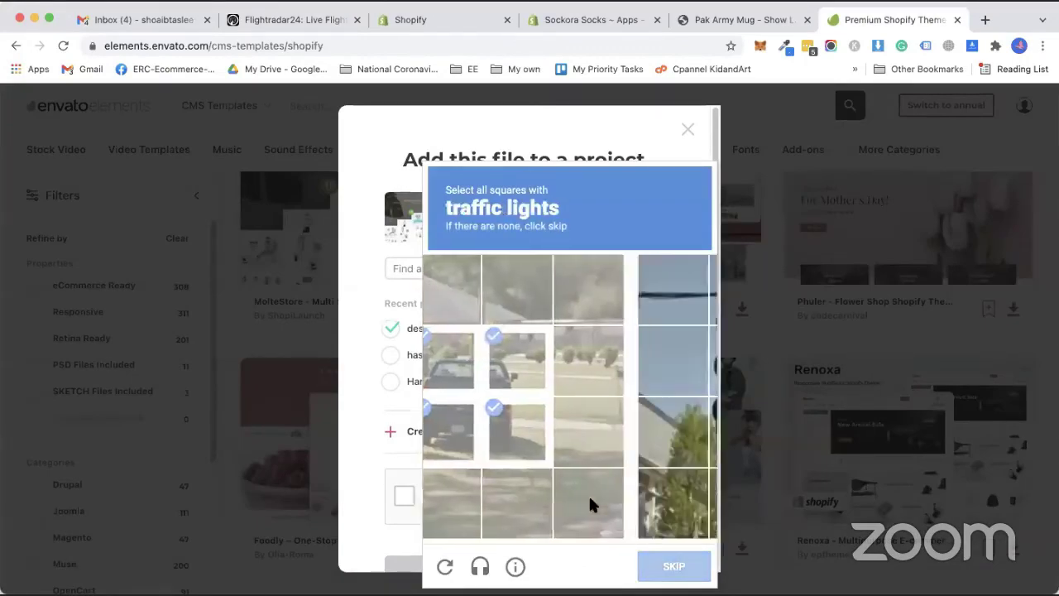
key(super+w)
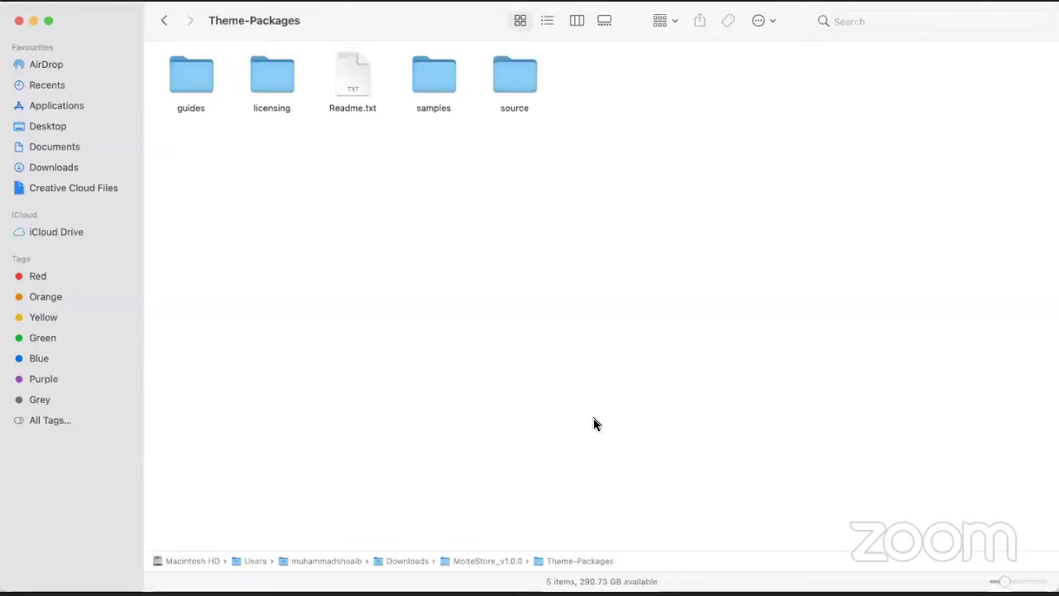
Navigate to MolteStore_v1.0.0 > Theme-Packages > source in Finder.
click(166, 24)
click(166, 25)
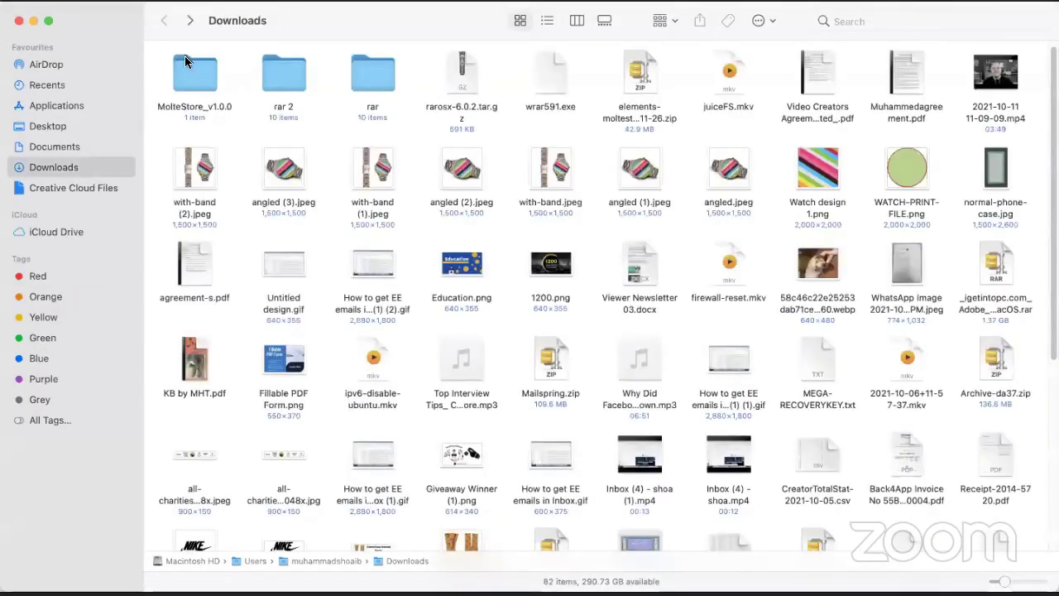
double_click(188, 67)
double_click(198, 86)
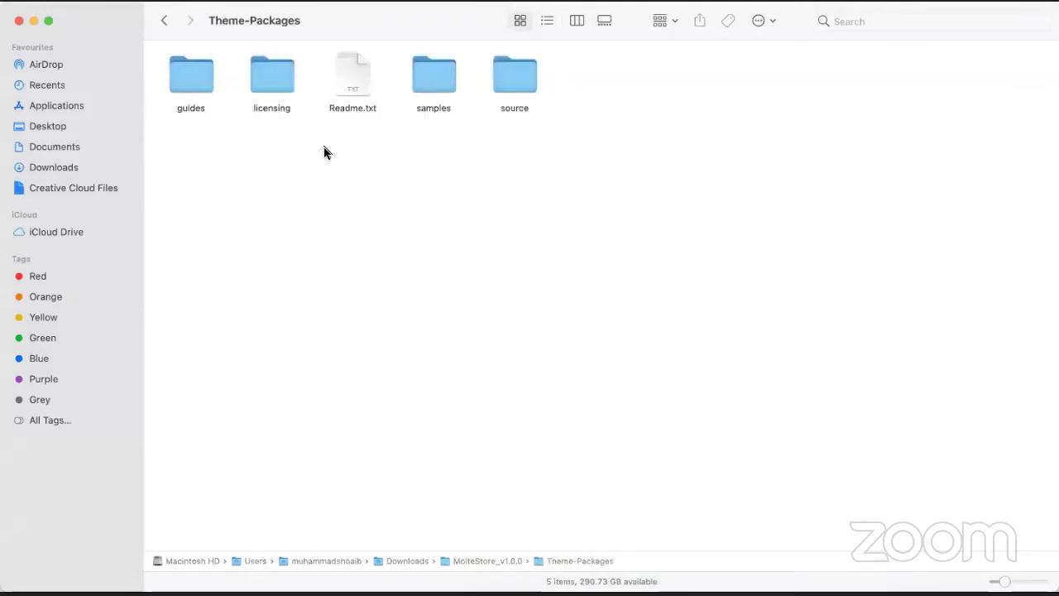
double_click(509, 78)
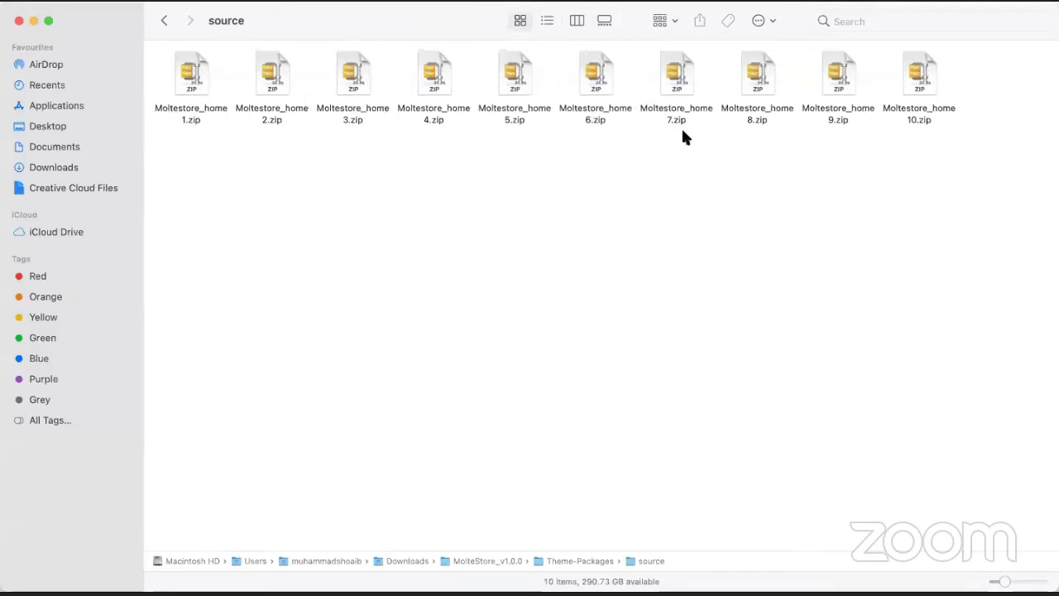
Copy Moltestore_home10.zip onto the Desktop and switch back to the browser.
drag(926, 79, 218, 194)
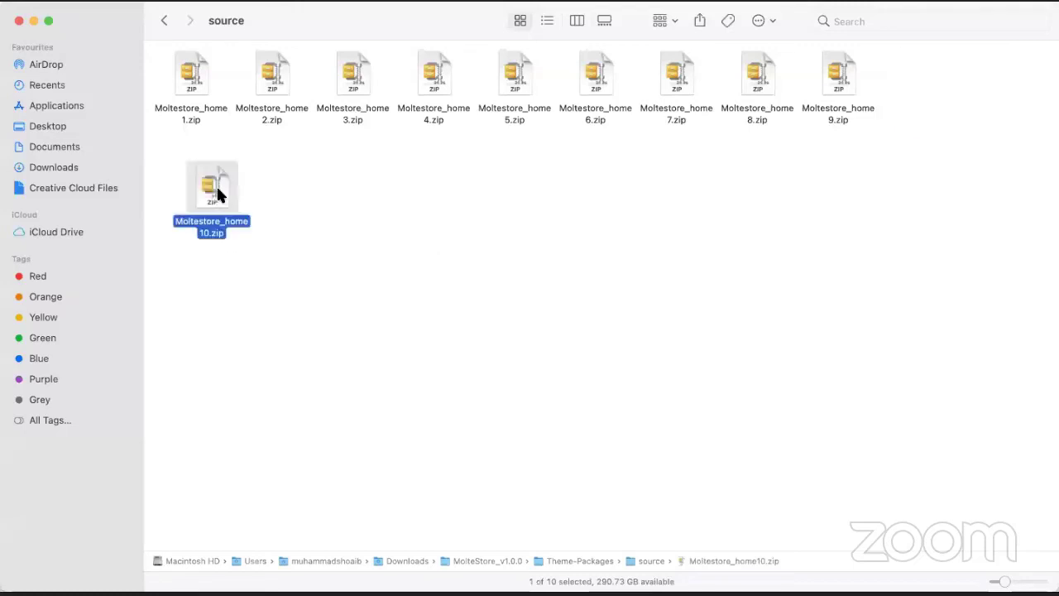
right_click(217, 187)
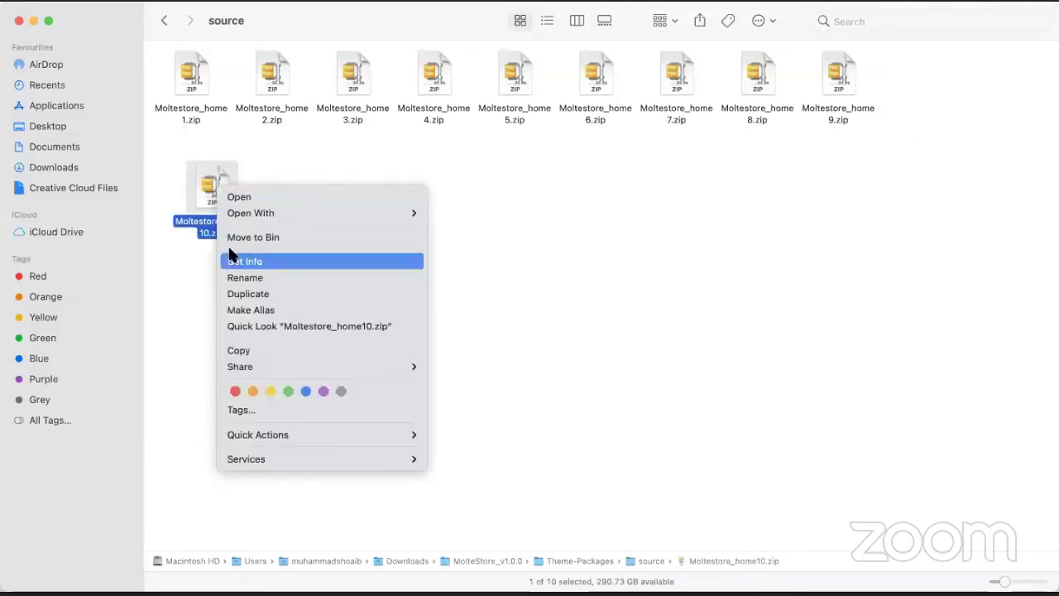
click(263, 351)
click(44, 123)
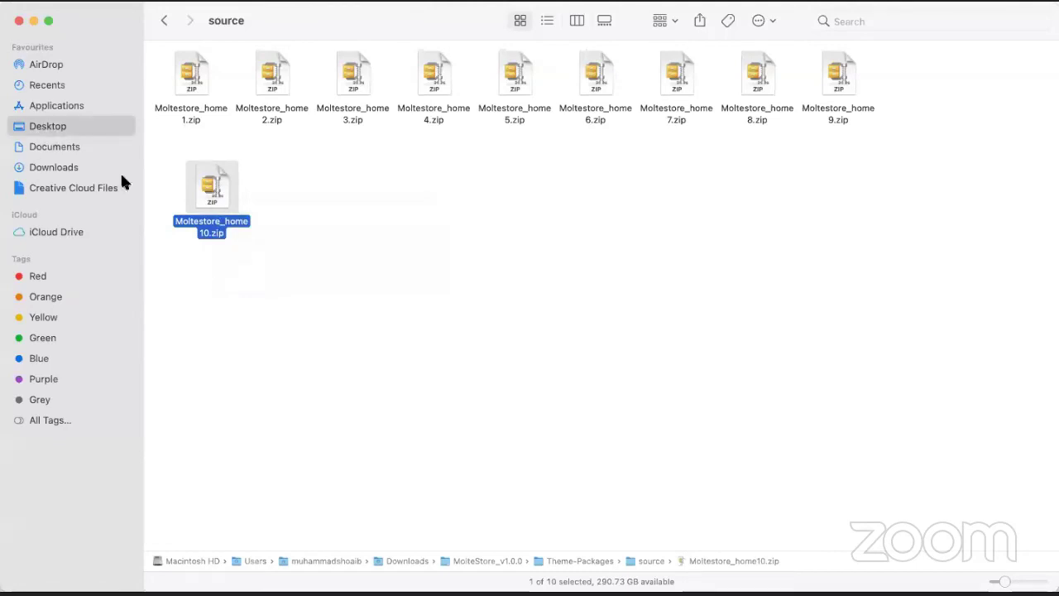
right_click(489, 313)
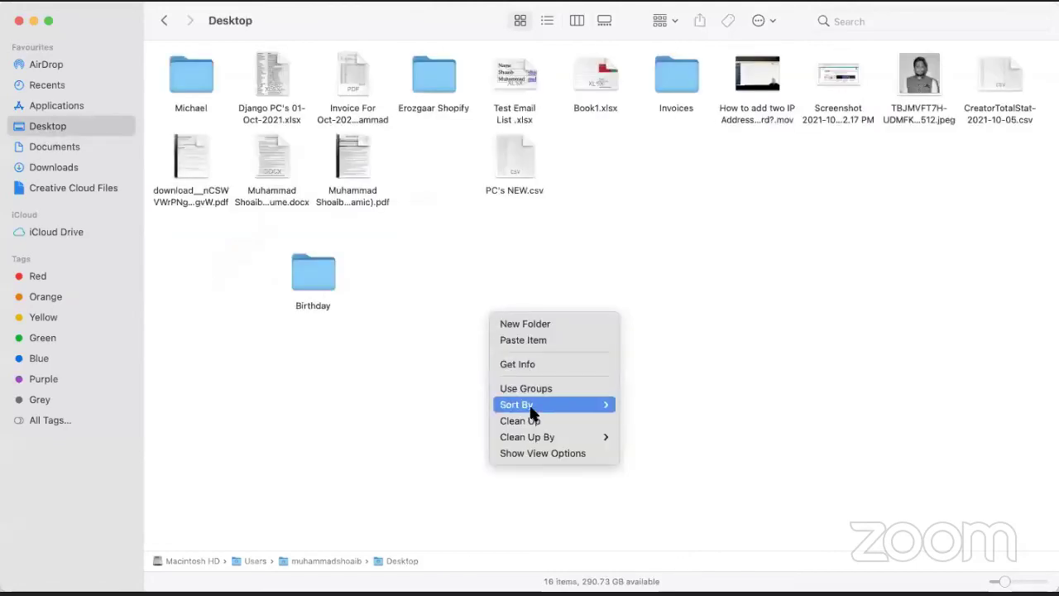
click(538, 340)
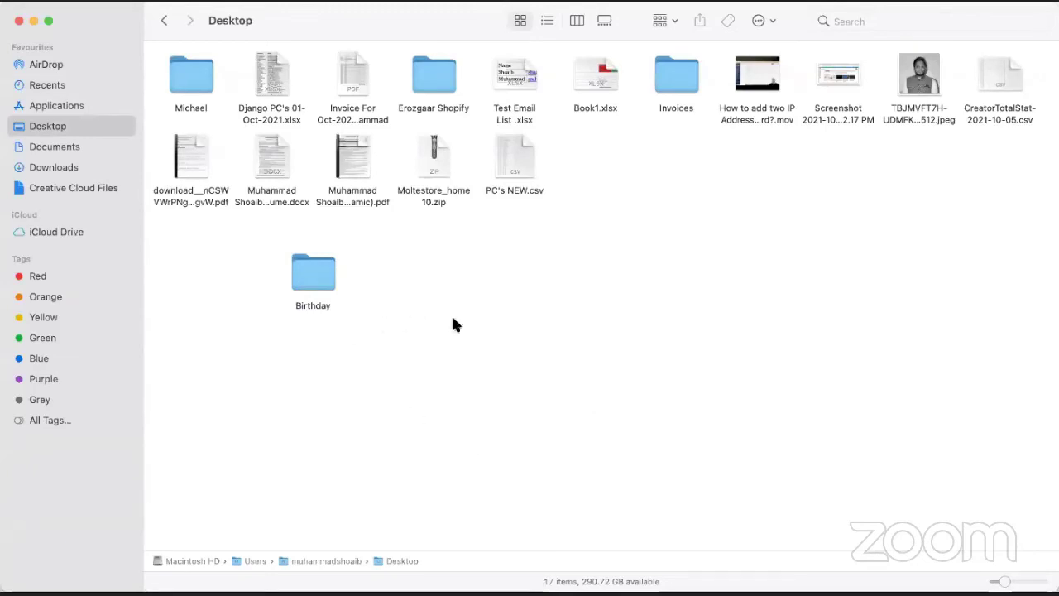
key(super+Tab)
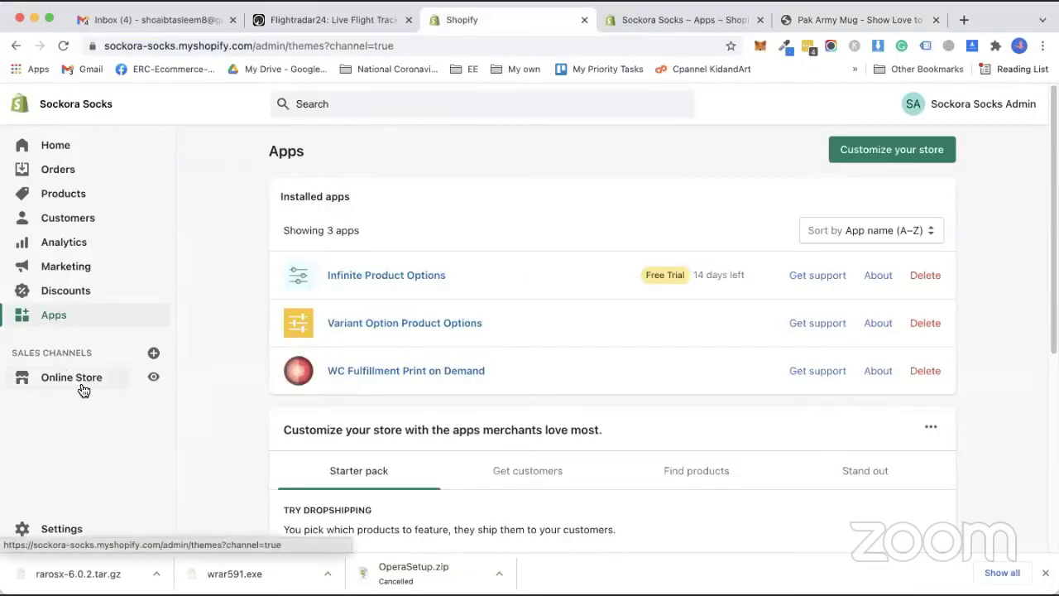
Upload Moltestore_home10.zip as a new theme in the store's theme library.
click(64, 377)
scroll(685, 287, down, 5)
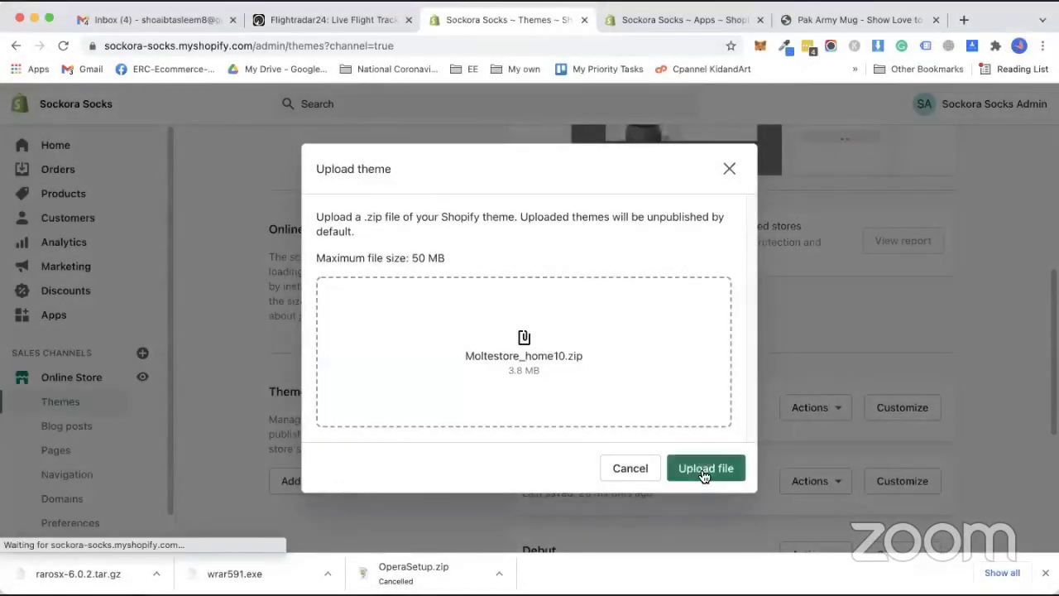
click(702, 477)
click(1046, 573)
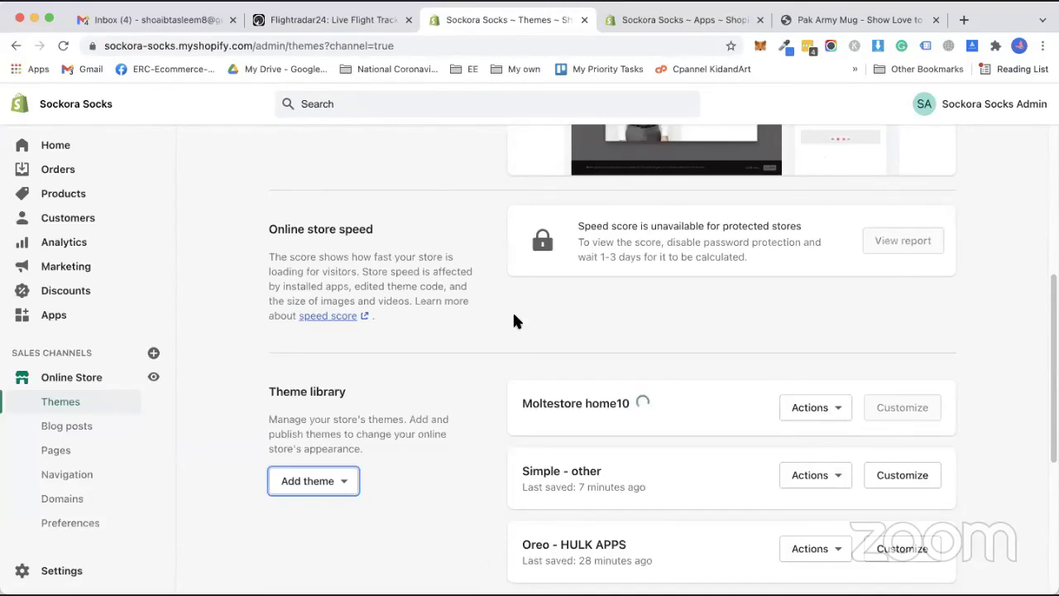
key(super+Tab)
Review the Moltestore_home zips in MolteStore_v1.0.0 > Theme-Packages > source, then return to Chrome.
double_click(175, 73)
double_click(176, 73)
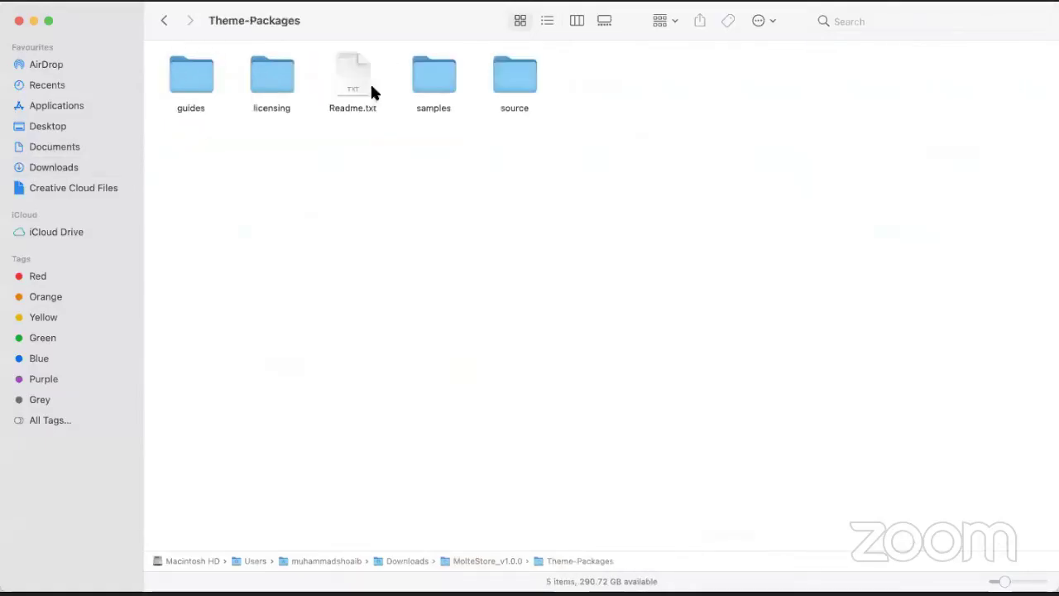
double_click(501, 73)
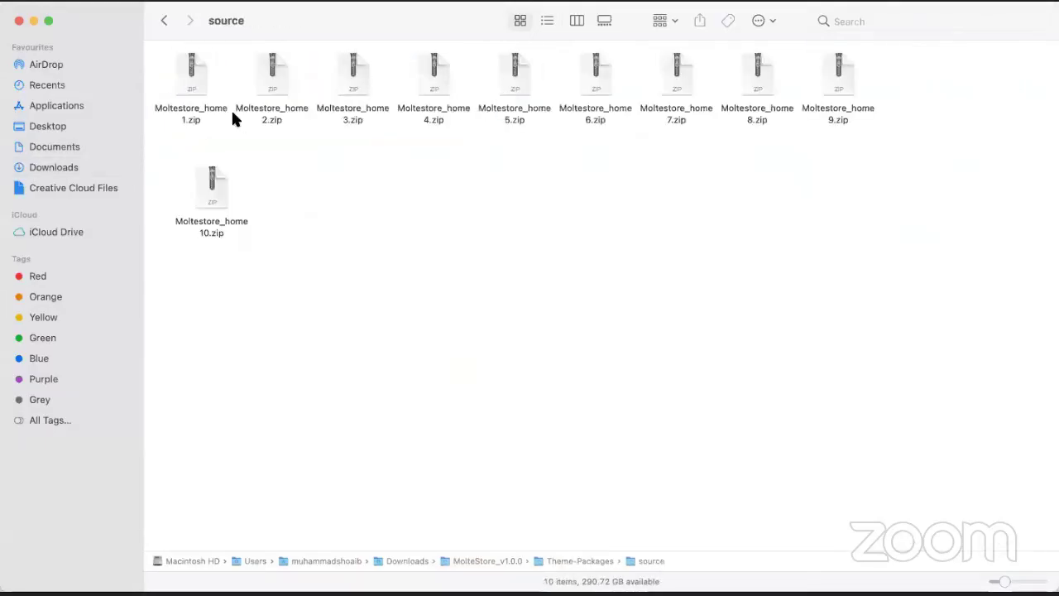
drag(348, 337, 190, 58)
click(303, 309)
key(super+Tab)
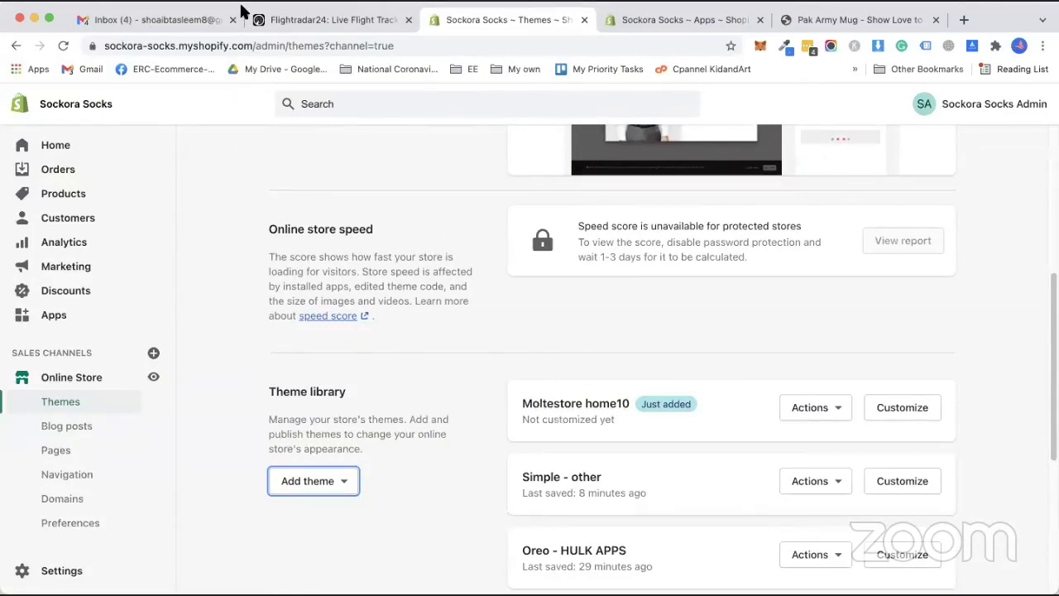
Open the Product Options by Bold app from the installed apps list.
click(60, 315)
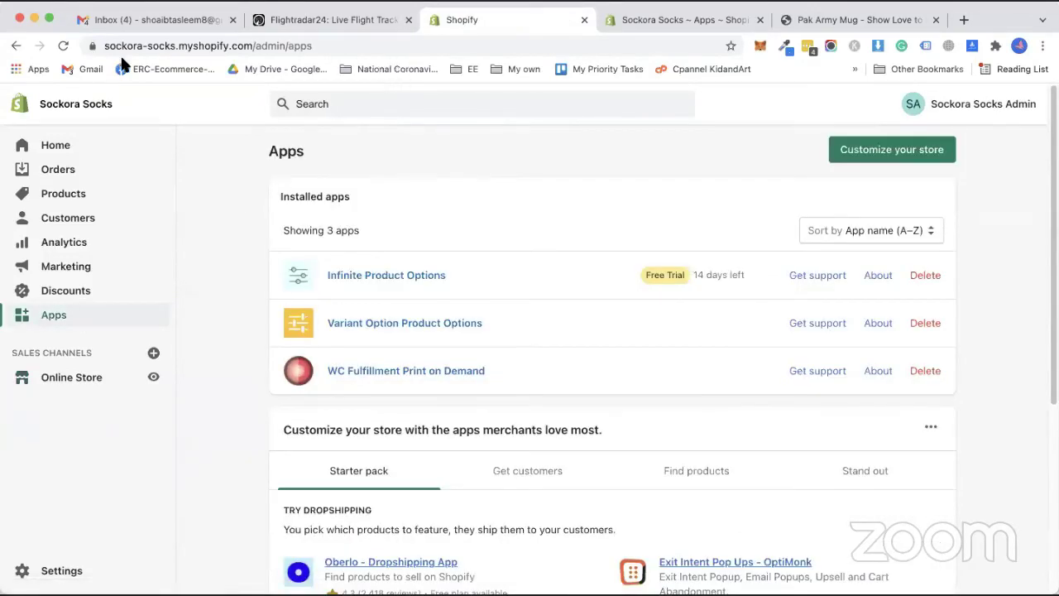
click(63, 45)
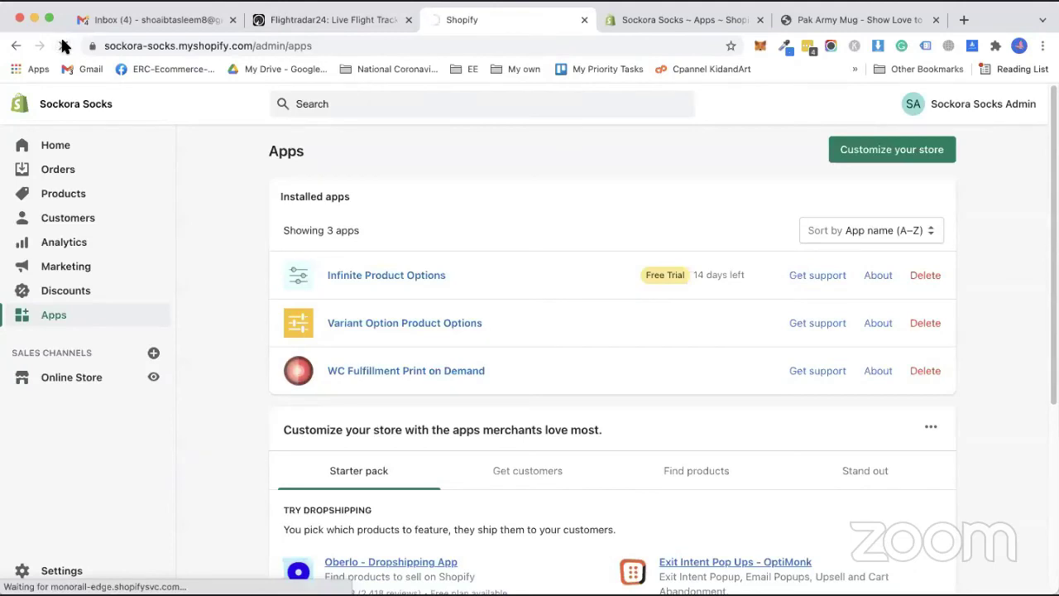
click(387, 275)
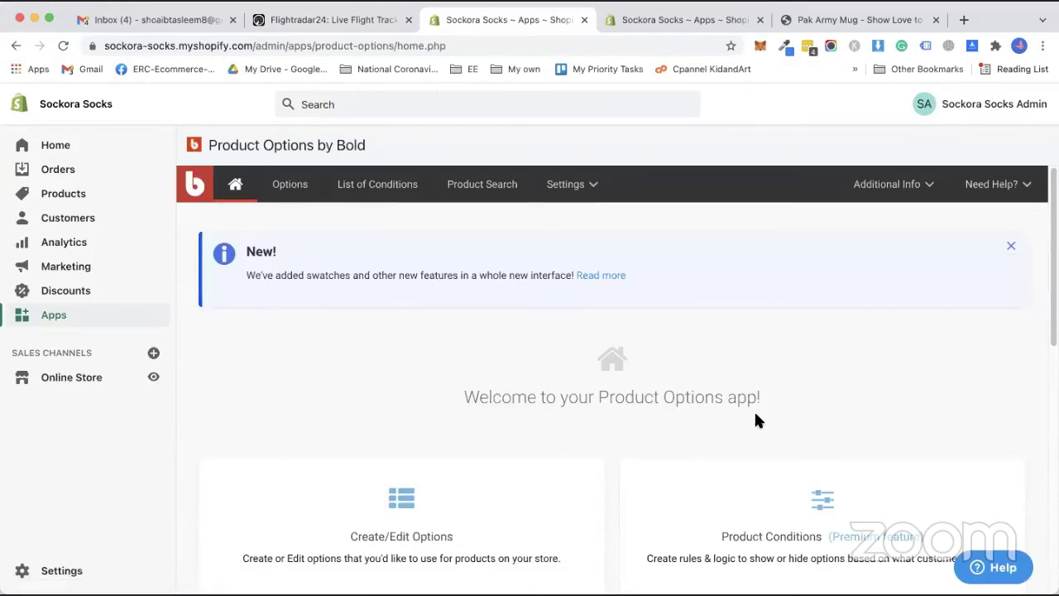
scroll(754, 420, down, 5)
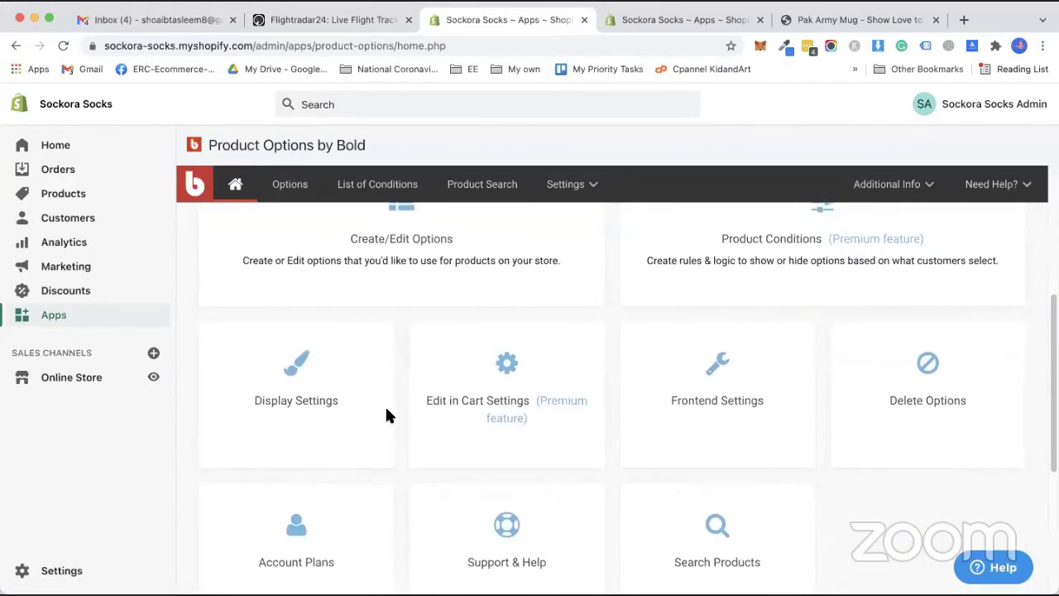
scroll(406, 422, down, 5)
scroll(414, 427, up, 5)
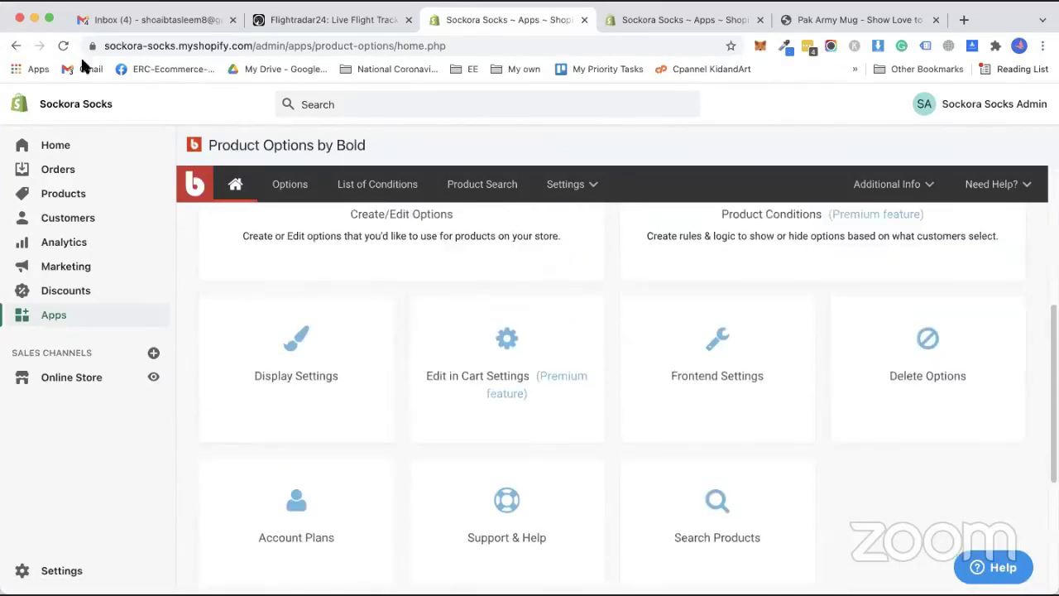
scroll(499, 376, down, 4)
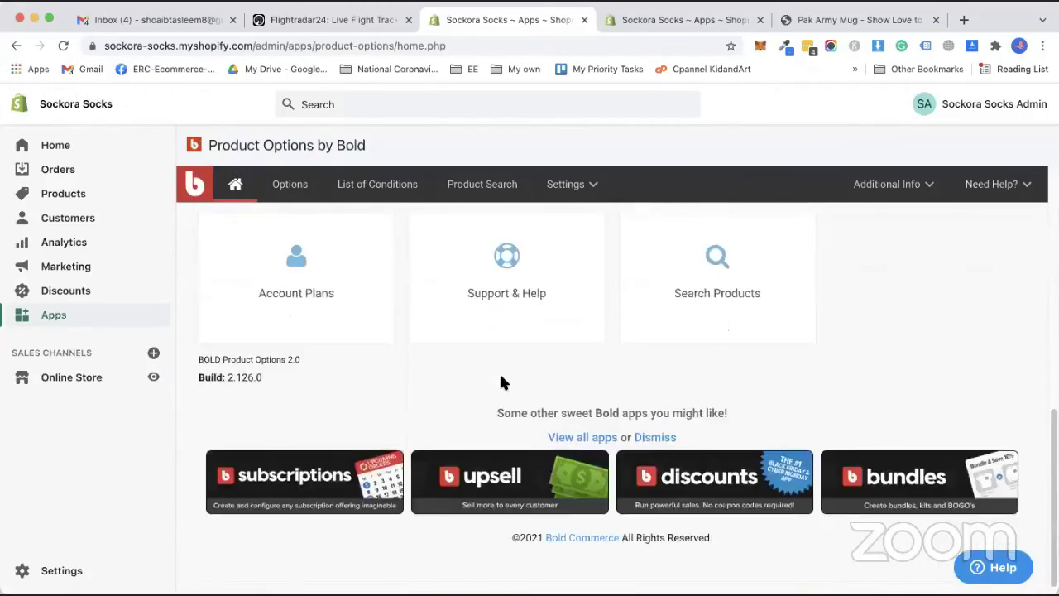
scroll(712, 455, up, 3)
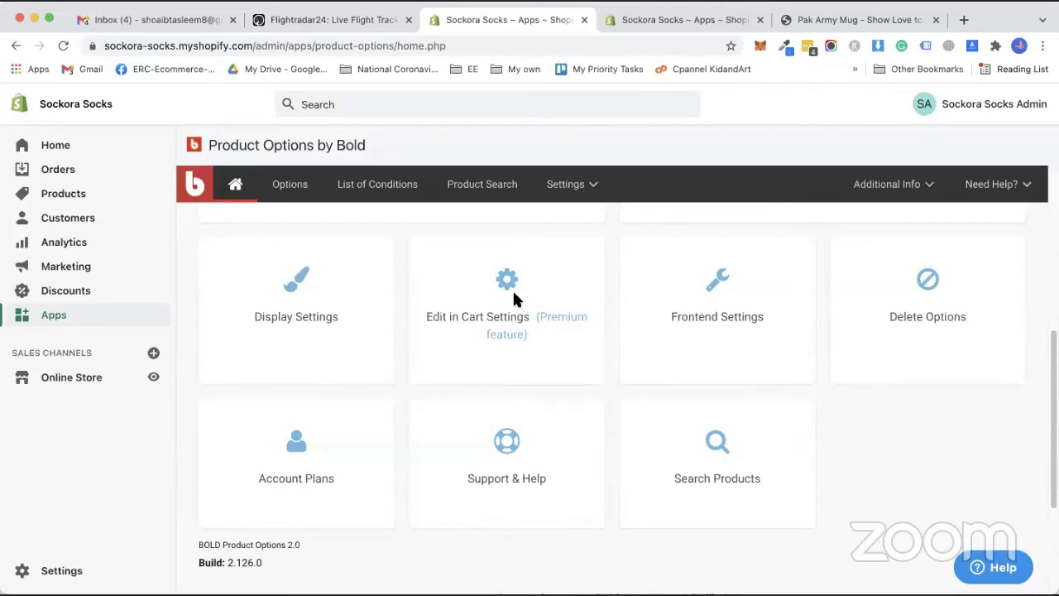
Look over Bold's Account Plans and account settings pages.
click(299, 471)
scroll(529, 431, down, 5)
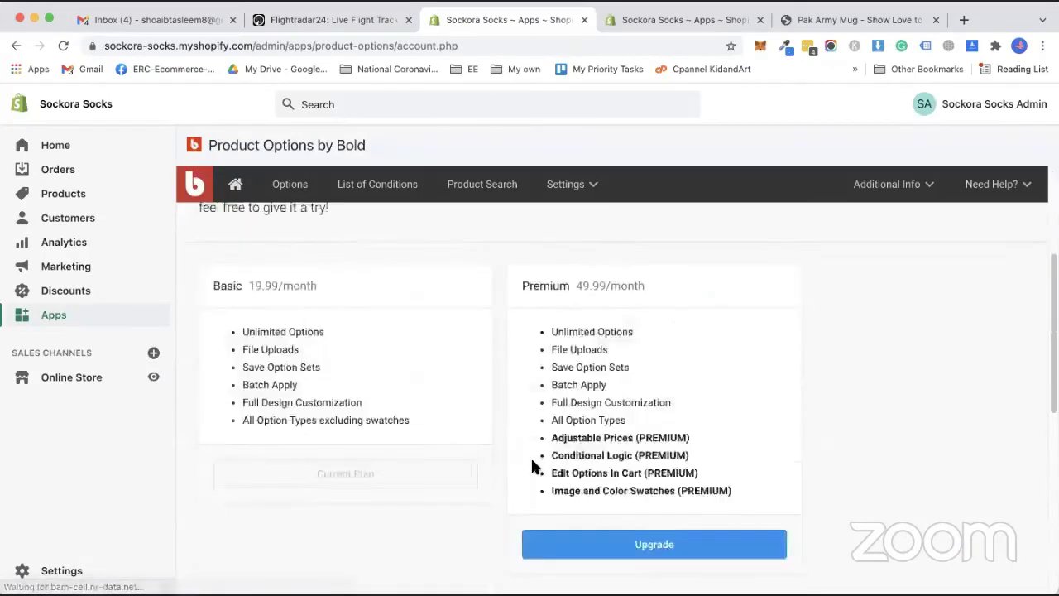
scroll(447, 425, up, 5)
click(17, 45)
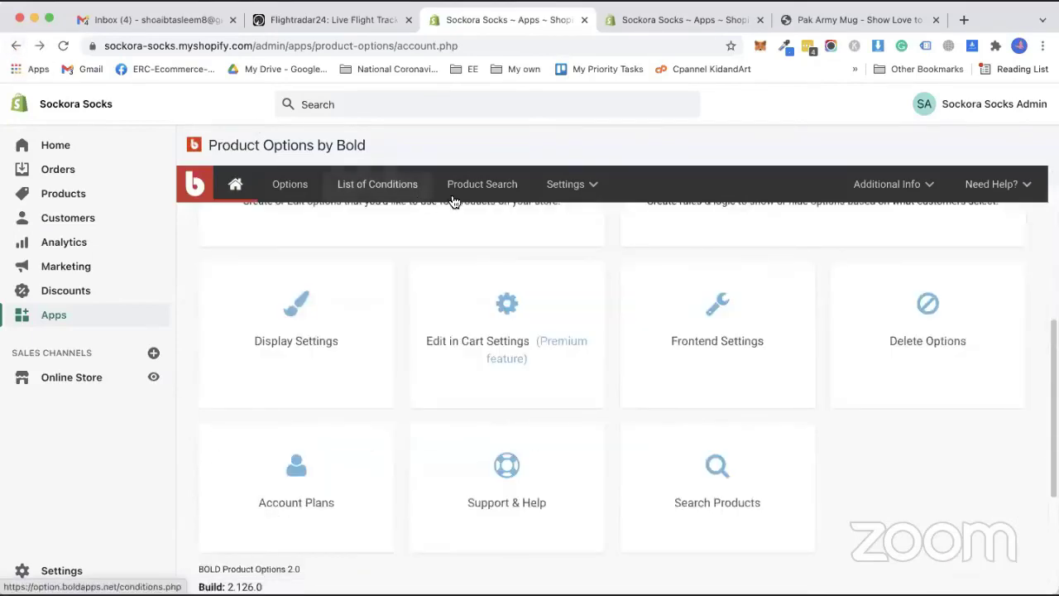
click(565, 184)
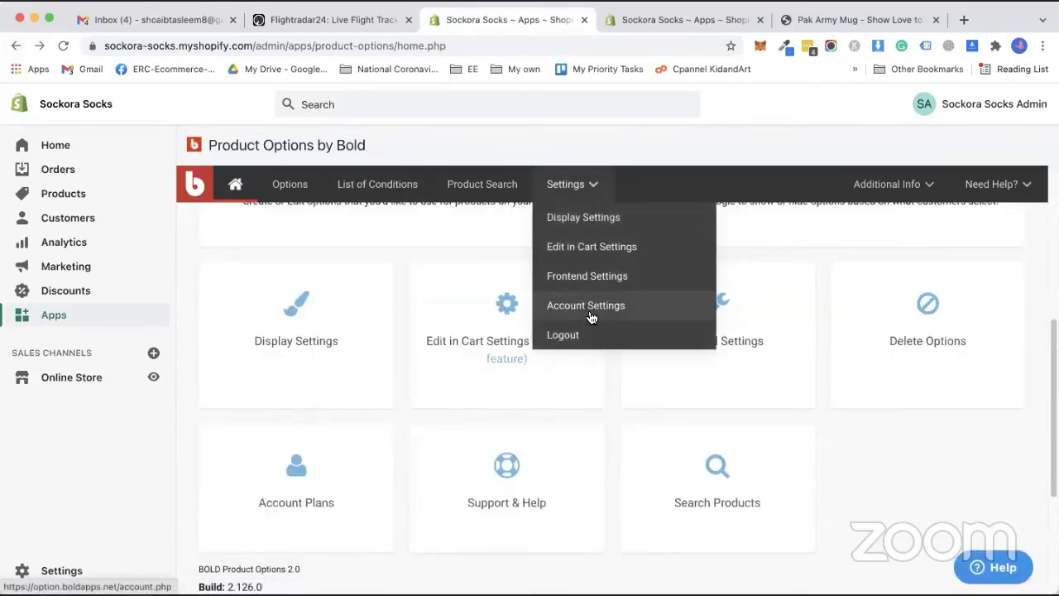
click(599, 316)
scroll(496, 322, down, 5)
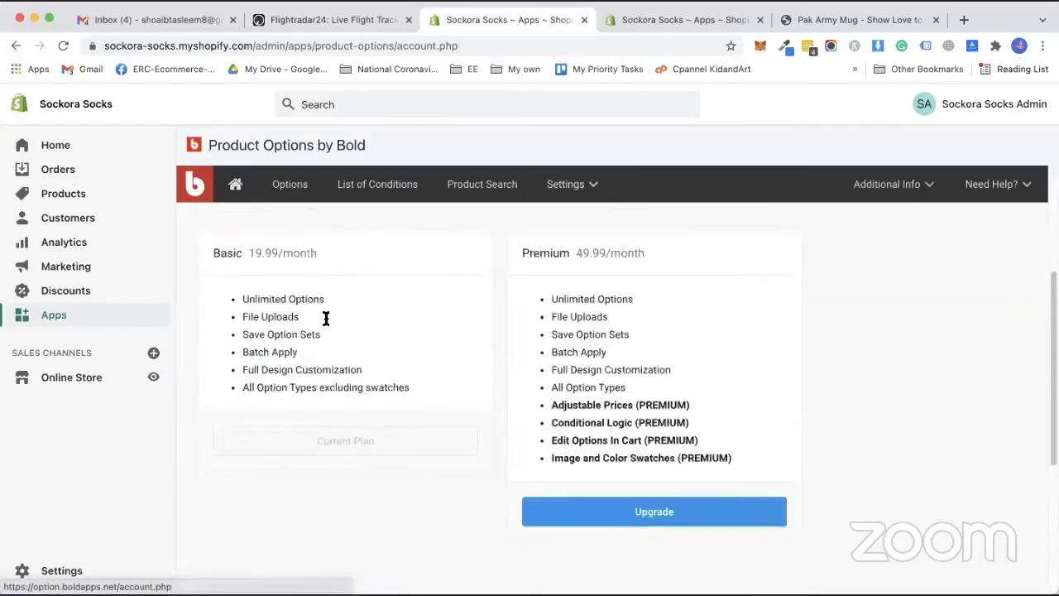
click(17, 47)
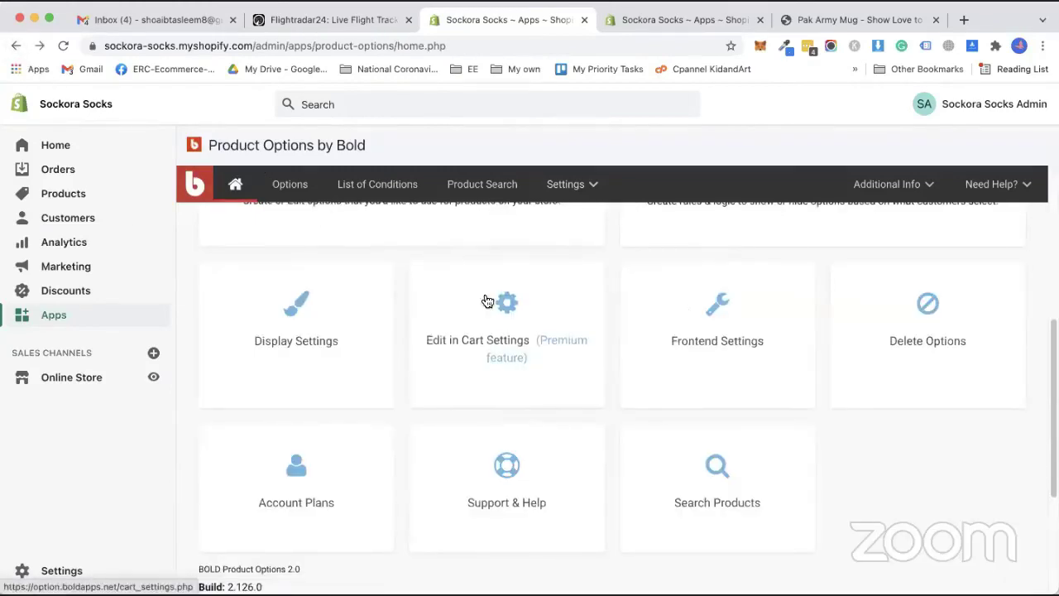
Open Bold's Liquid Installation theme code update page from the Need Help? menu.
click(998, 184)
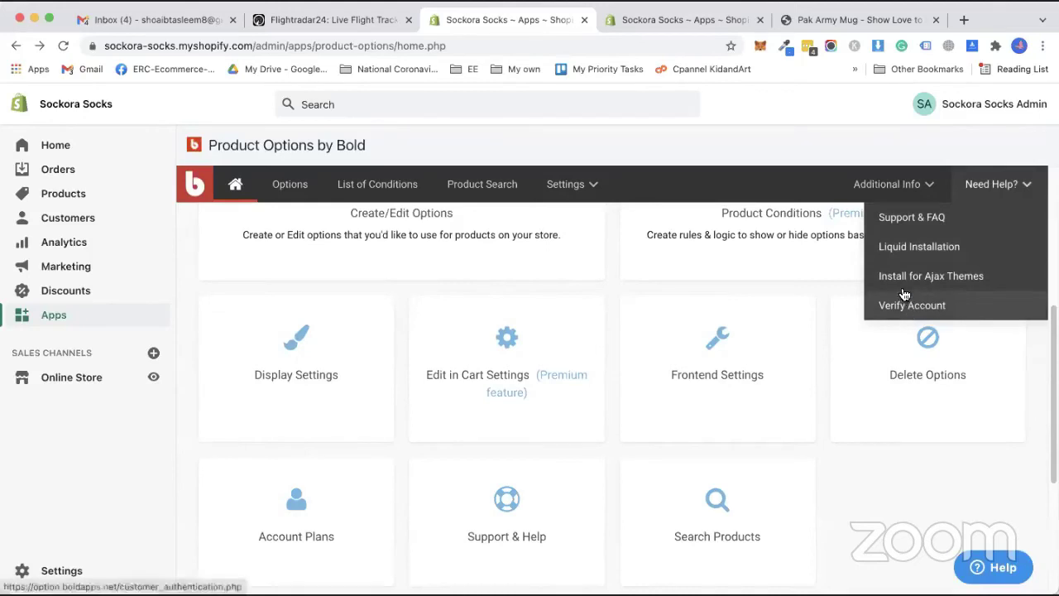
click(901, 187)
click(962, 189)
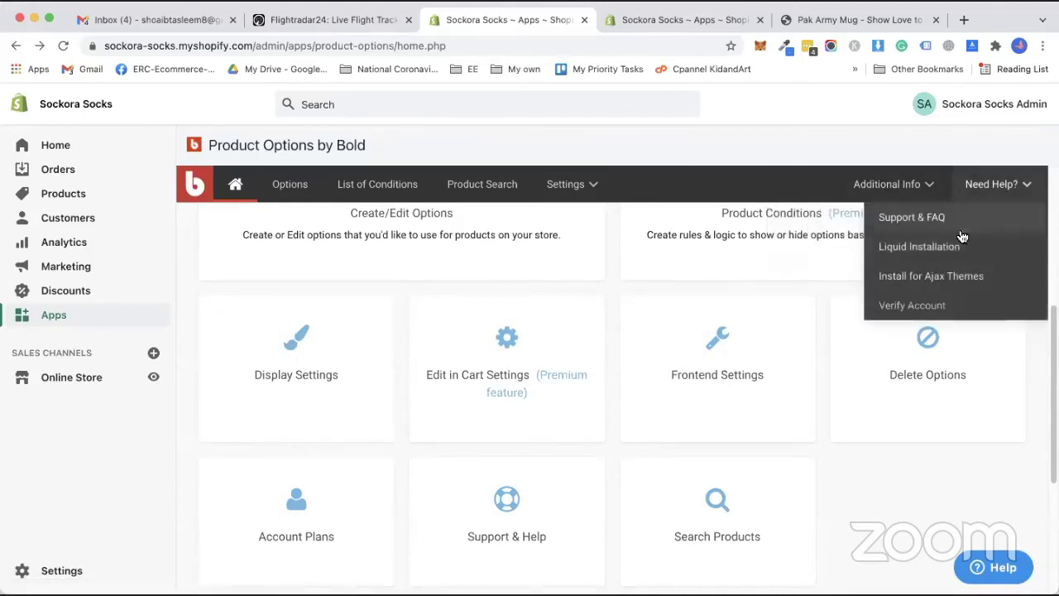
click(902, 258)
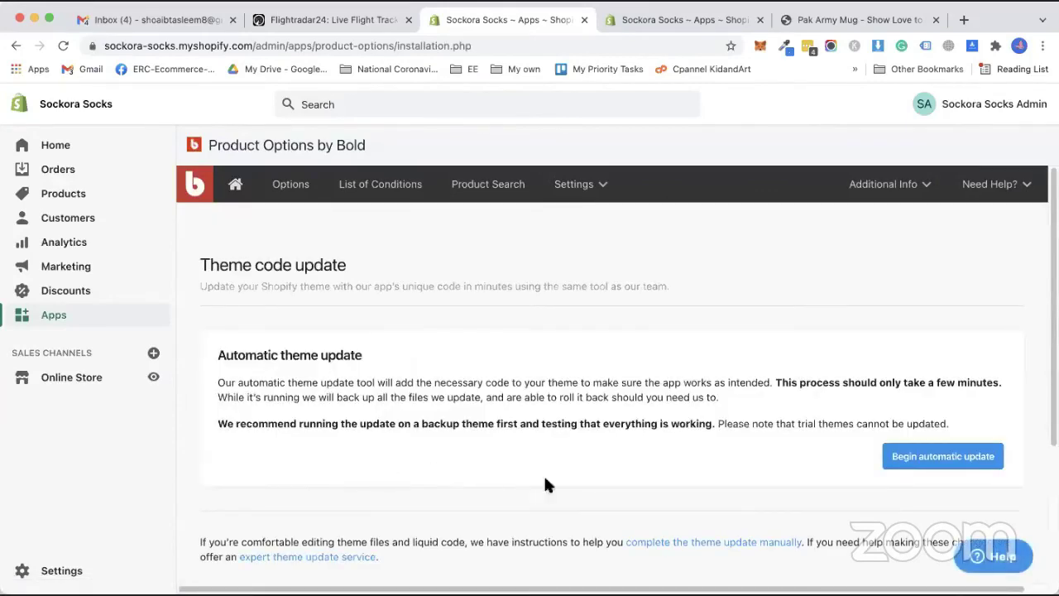
Run Bold's automatic update on Moltestore home10, confirming a theme backup exists.
click(1018, 189)
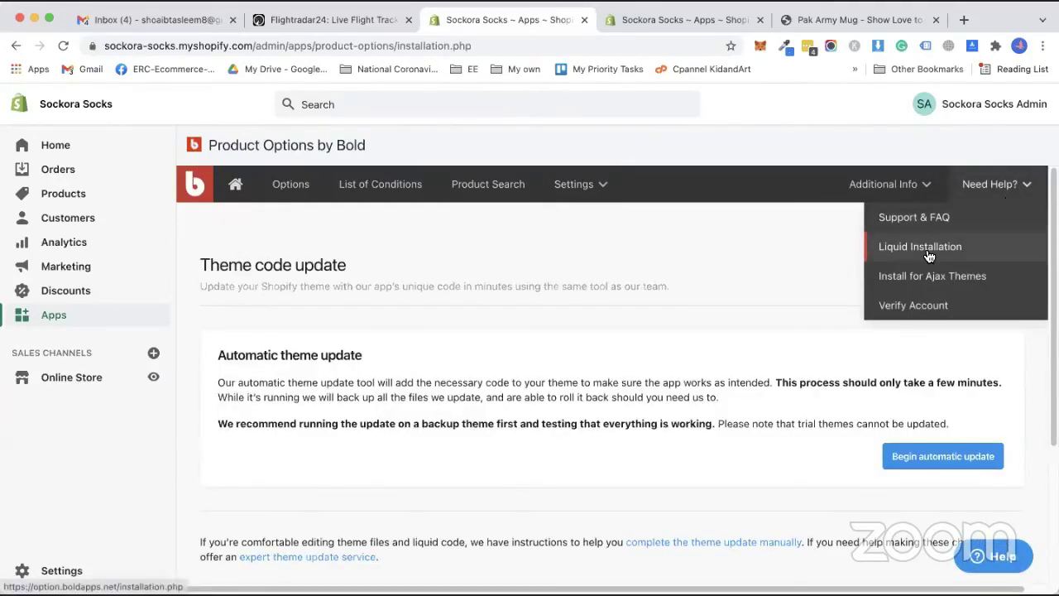
click(952, 456)
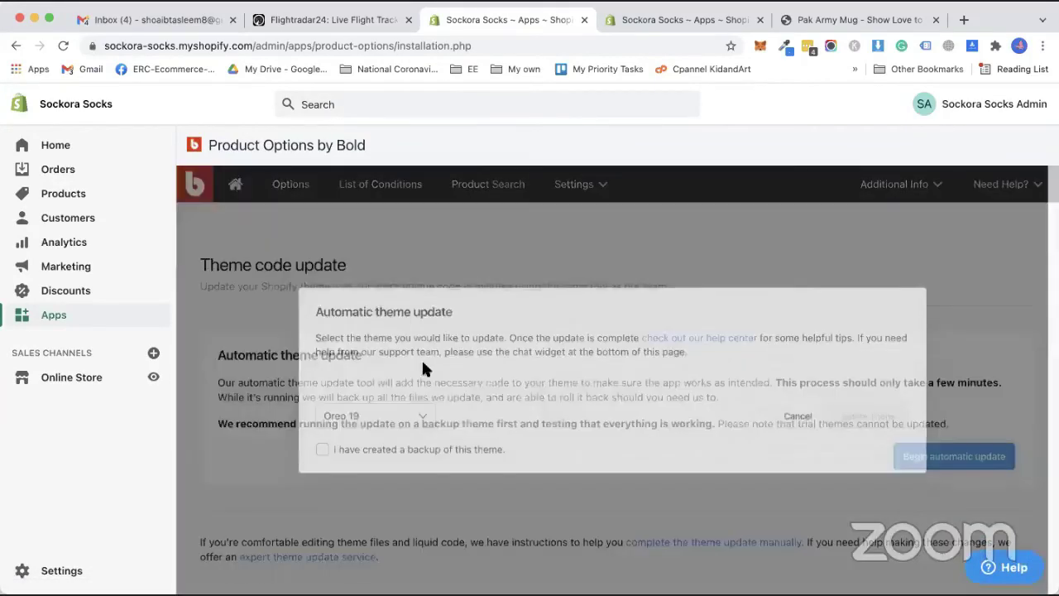
click(356, 423)
click(348, 418)
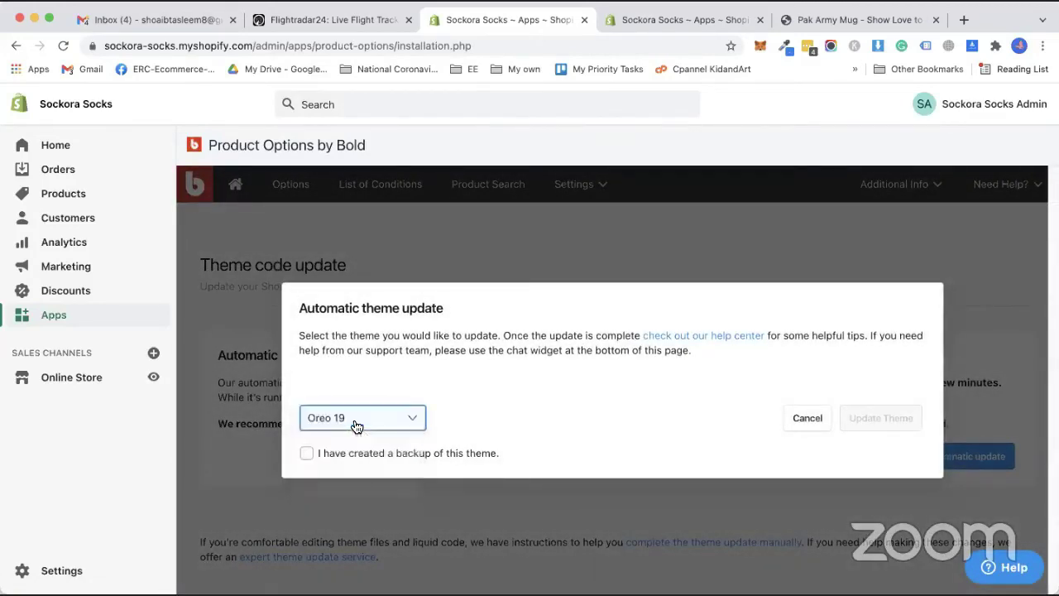
click(356, 419)
click(357, 486)
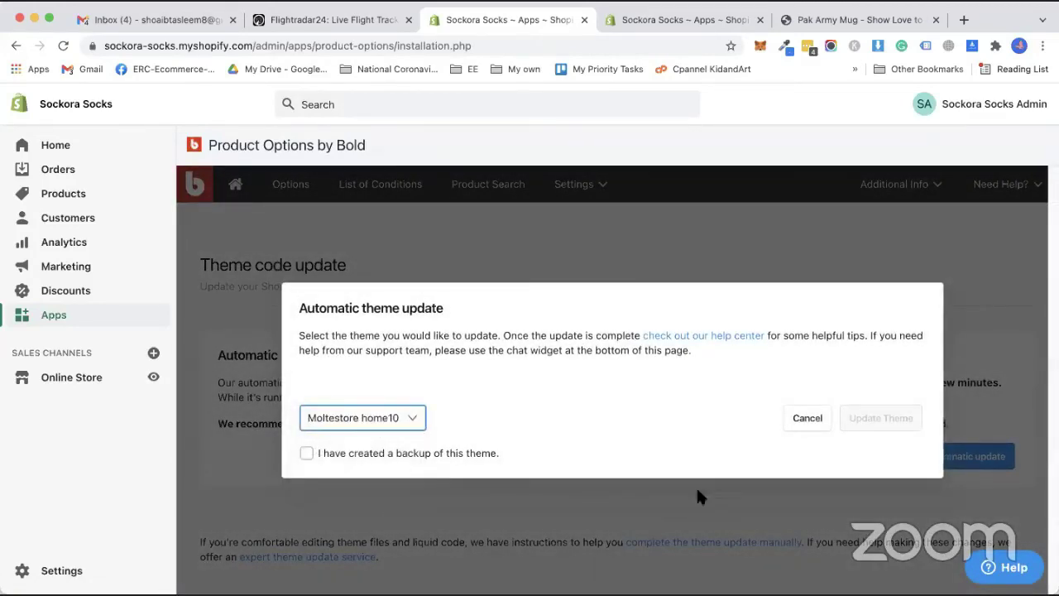
click(434, 455)
click(861, 423)
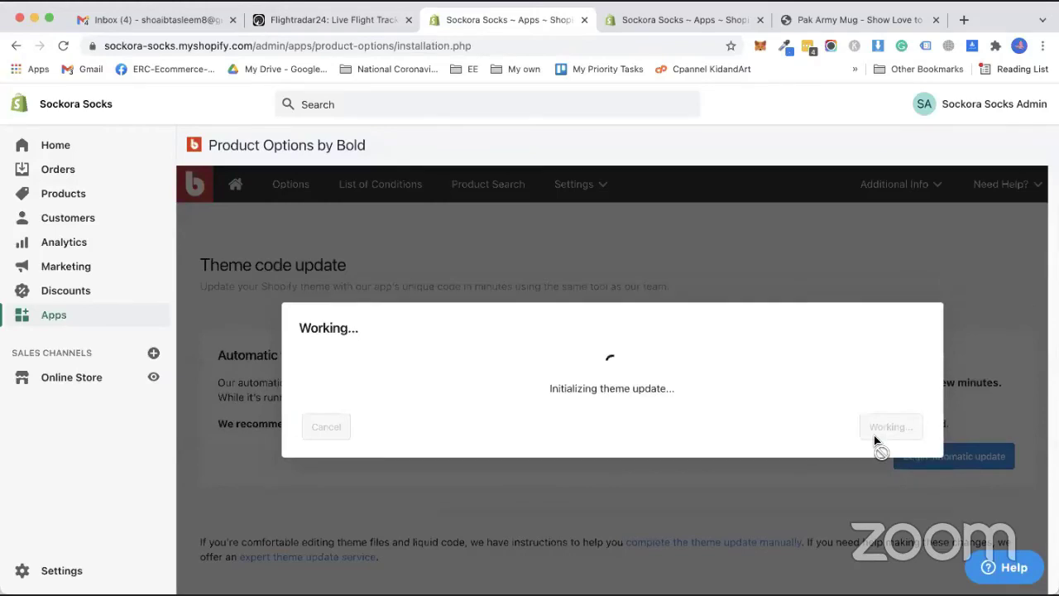
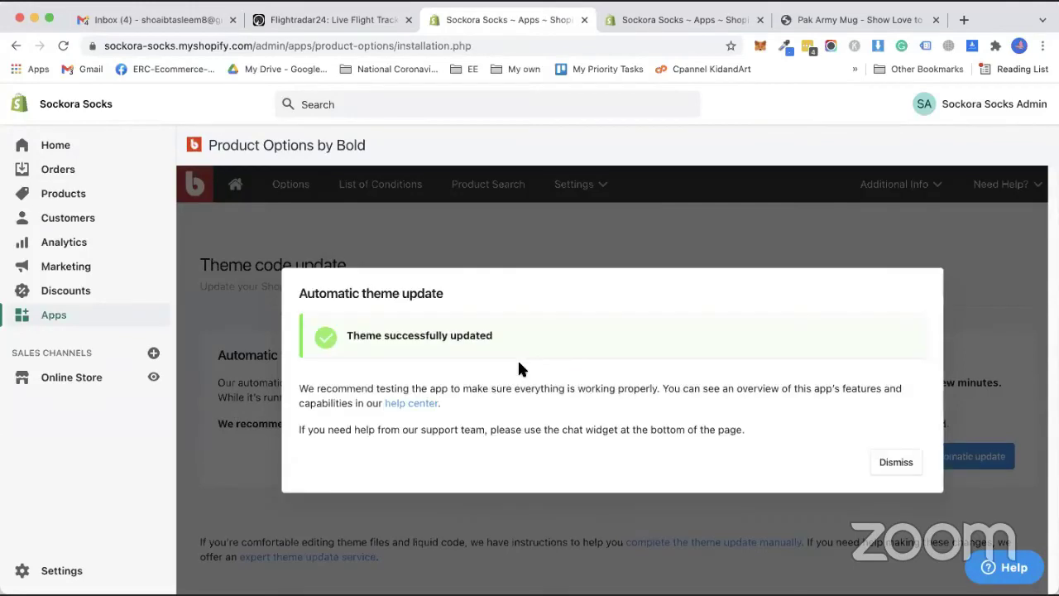
Dismiss the 'Automatic theme update' success dialog to reach the Product Options welcome page.
drag(514, 389, 686, 396)
click(683, 399)
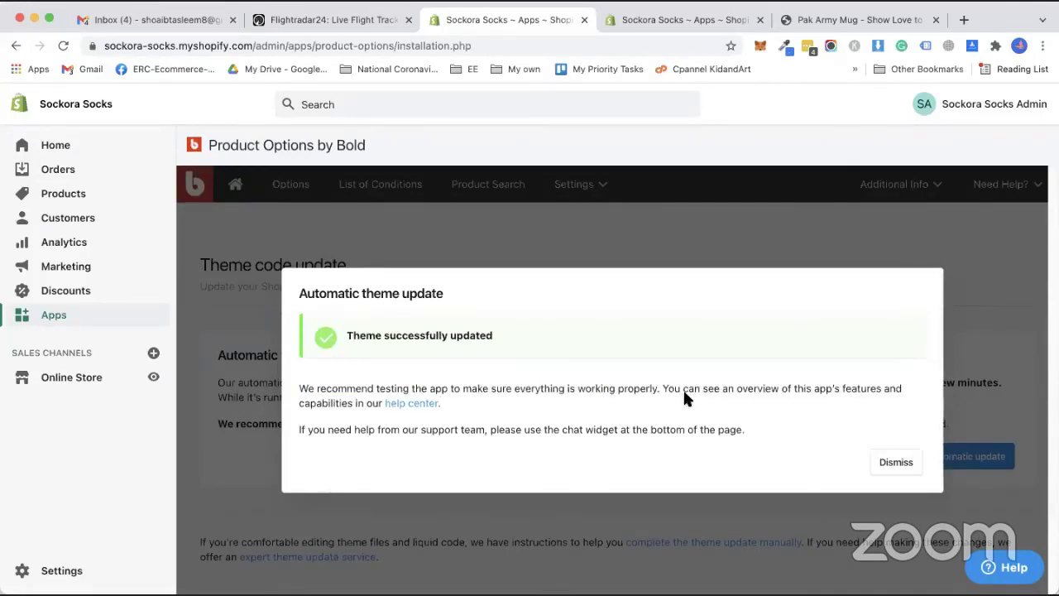
click(877, 466)
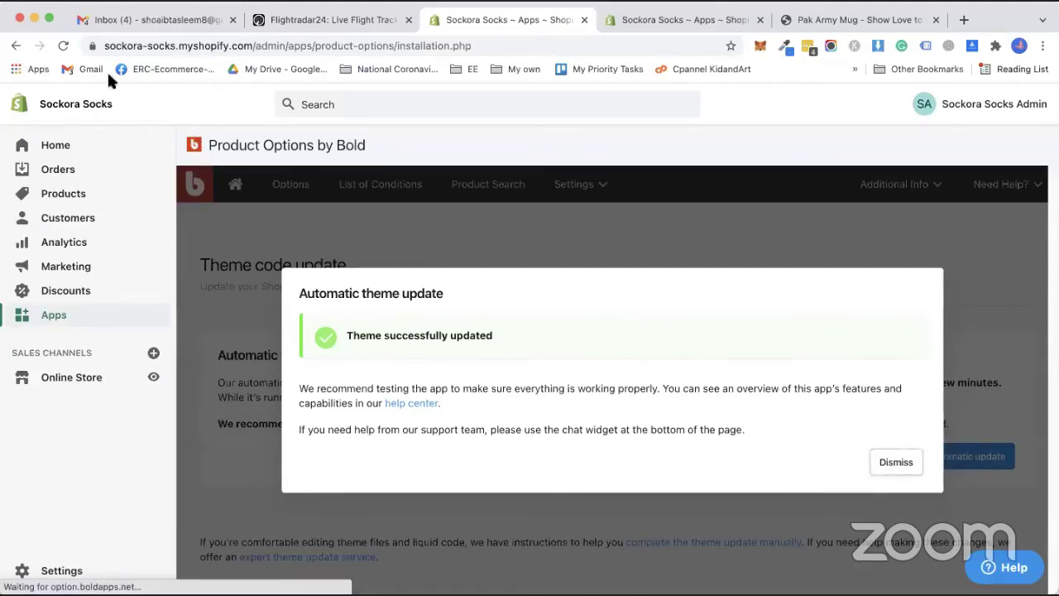
scroll(435, 356, down, 3)
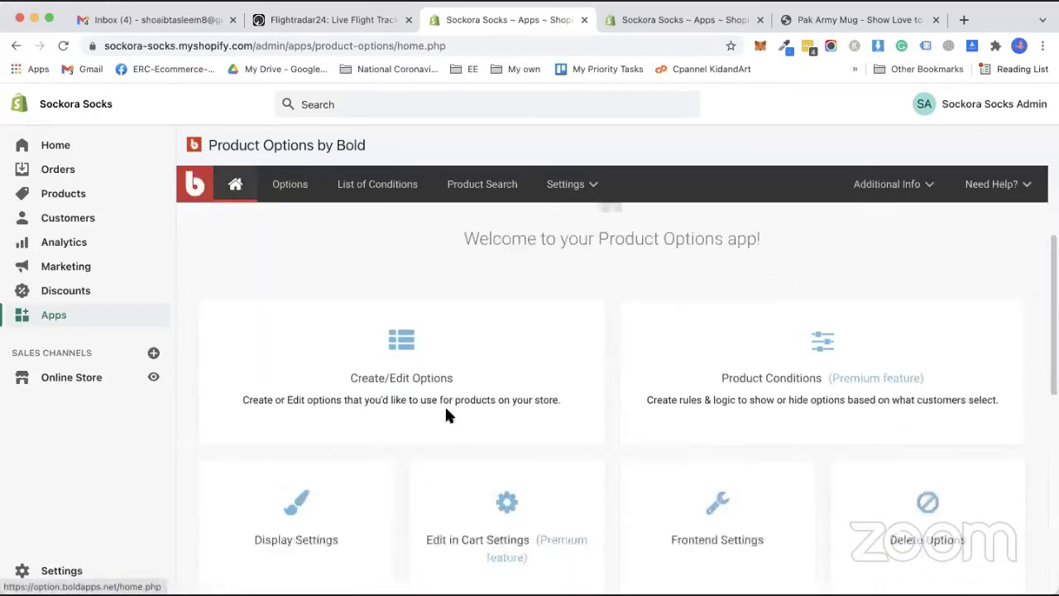
Start the first option set from Create/Edit Options and add a new option to it.
click(399, 331)
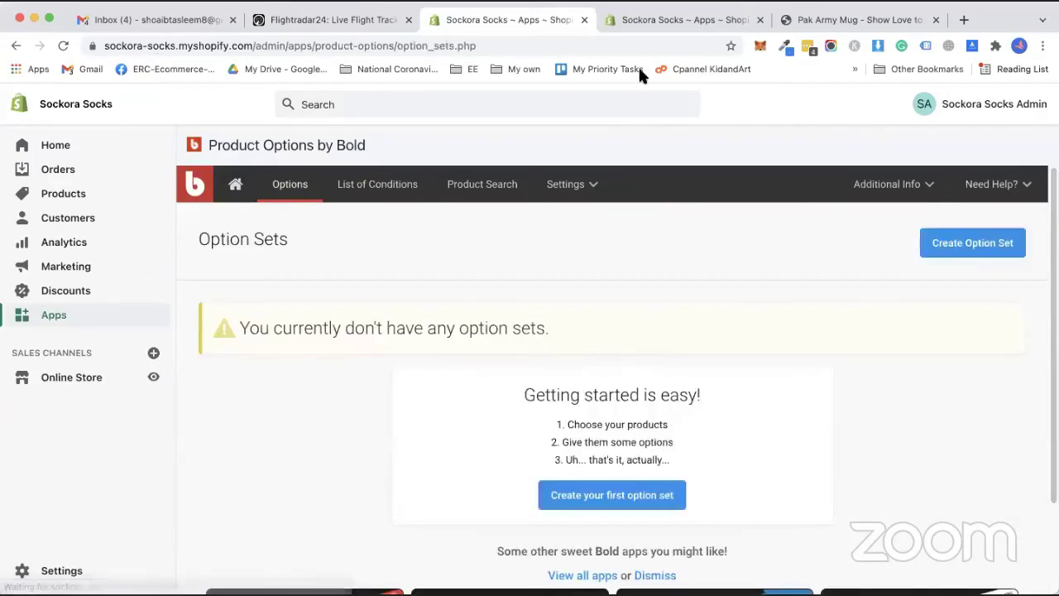
scroll(596, 414, down, 2)
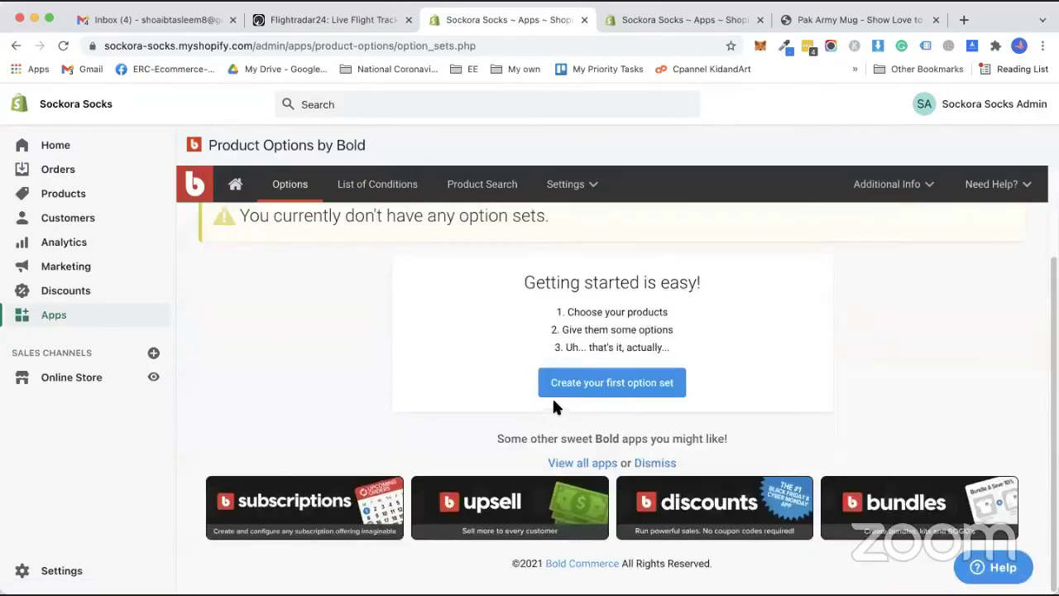
click(617, 385)
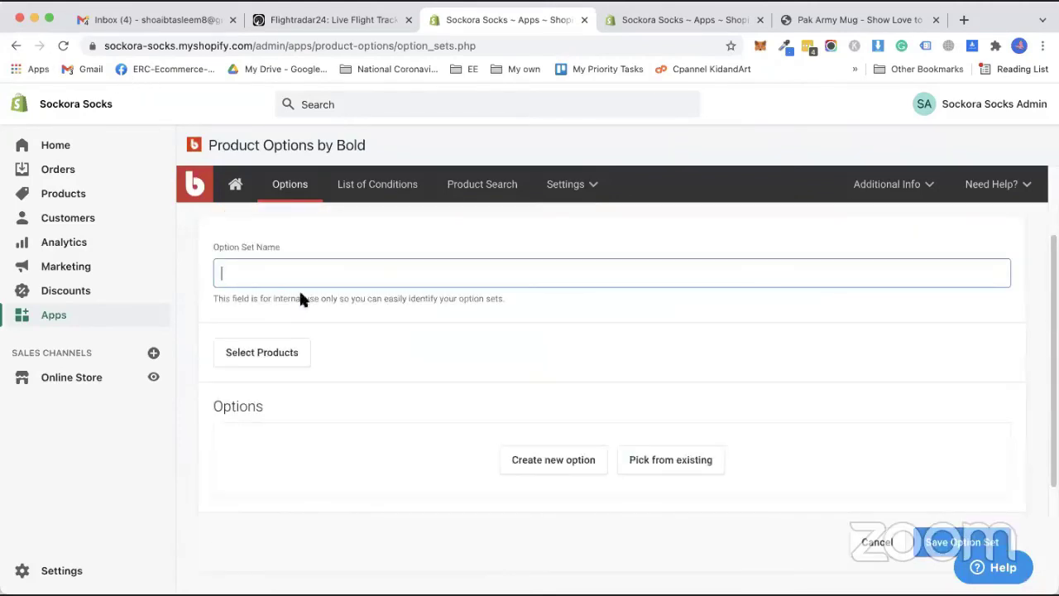
click(534, 467)
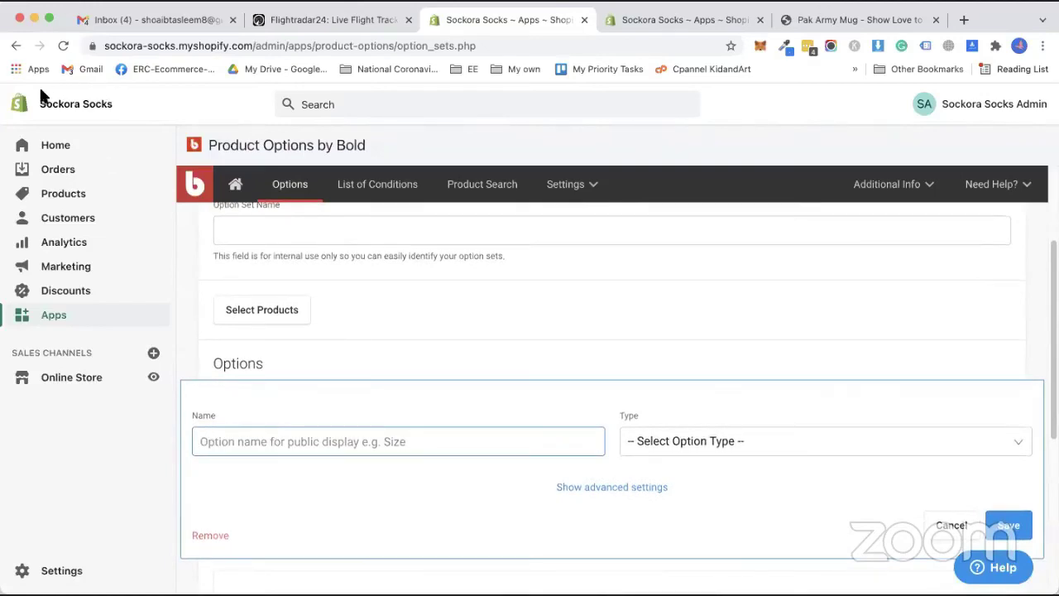
Name the option 'Upload Image', set its type to File Upload, and save it.
text(U)
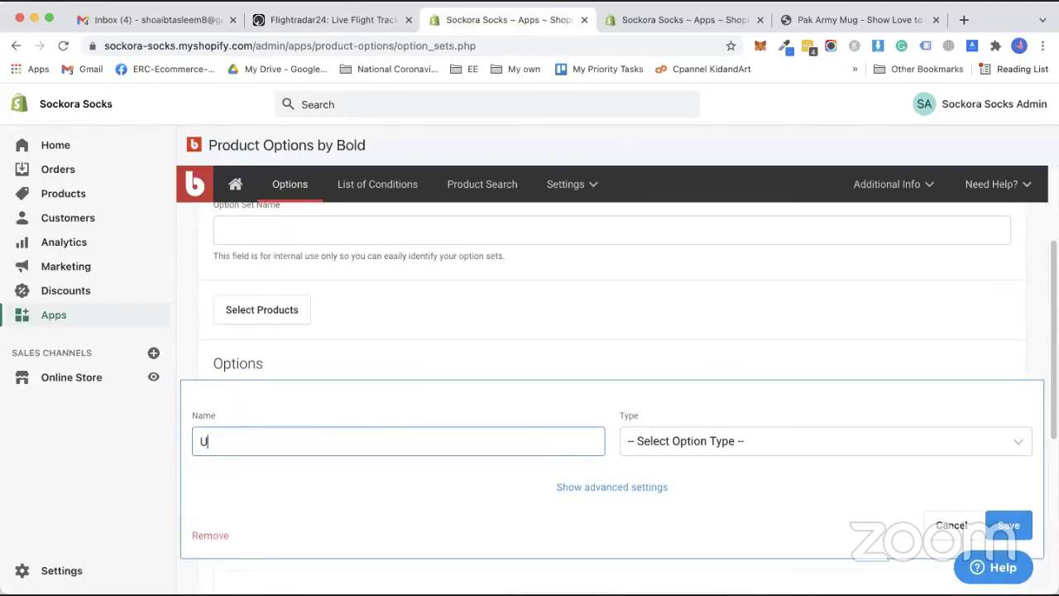
text(pload Product)
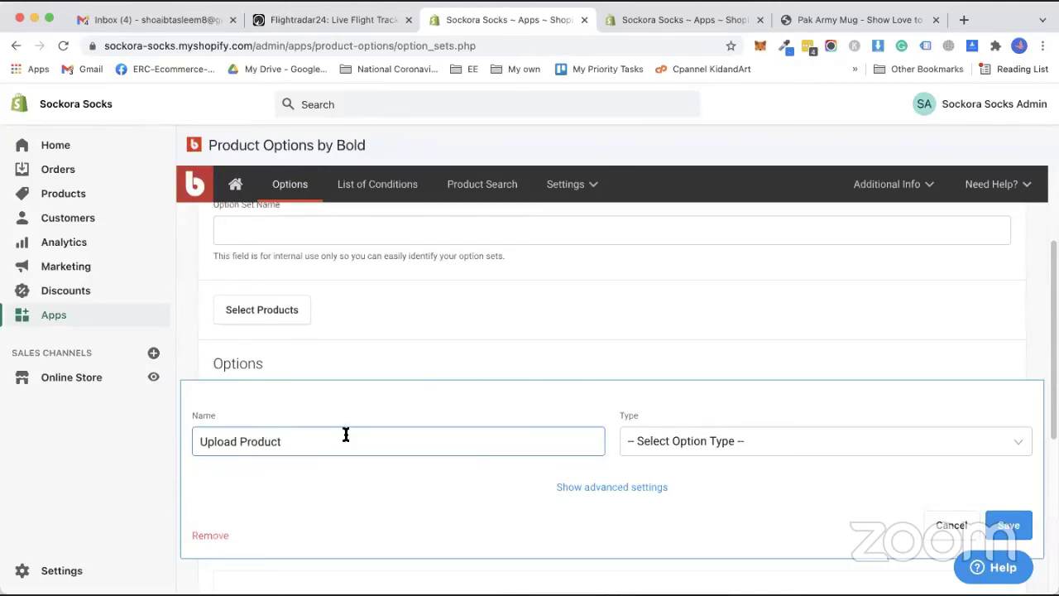
key(BackSpace)
key(BackSpace)
key(BackSpace)
key(BackSpace)
key(BackSpace)
key(BackSpace)
key(BackSpace)
text(Image)
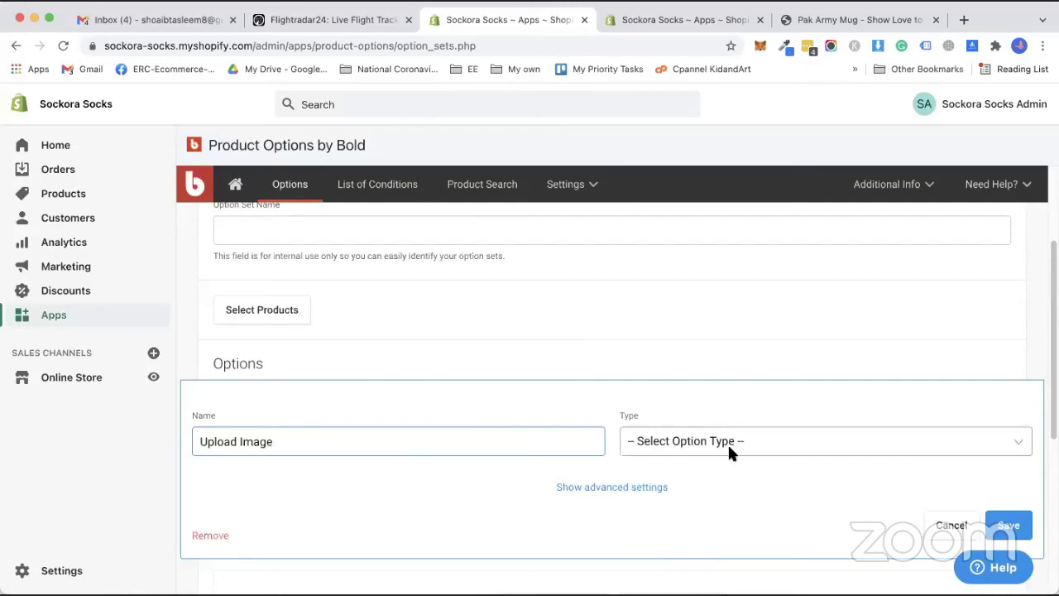
click(728, 442)
scroll(700, 521, down, 5)
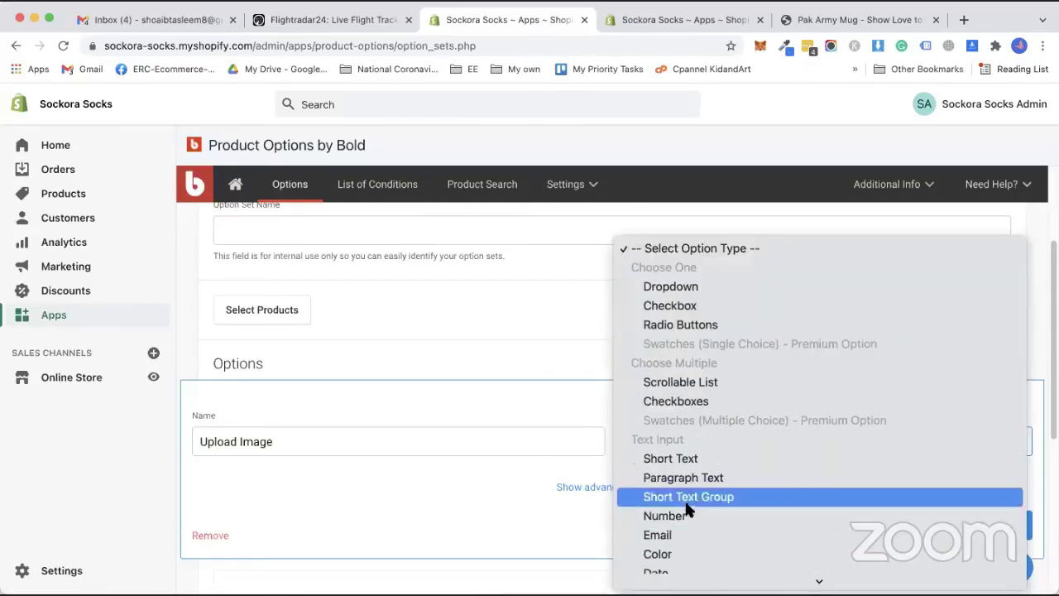
scroll(686, 525, down, 4)
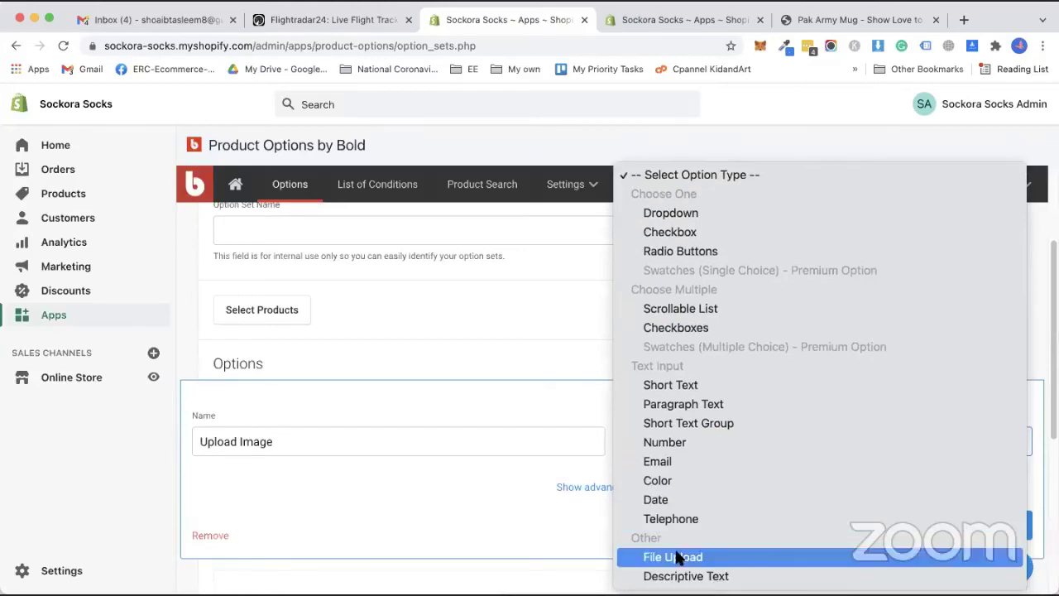
click(673, 555)
scroll(592, 480, down, 2)
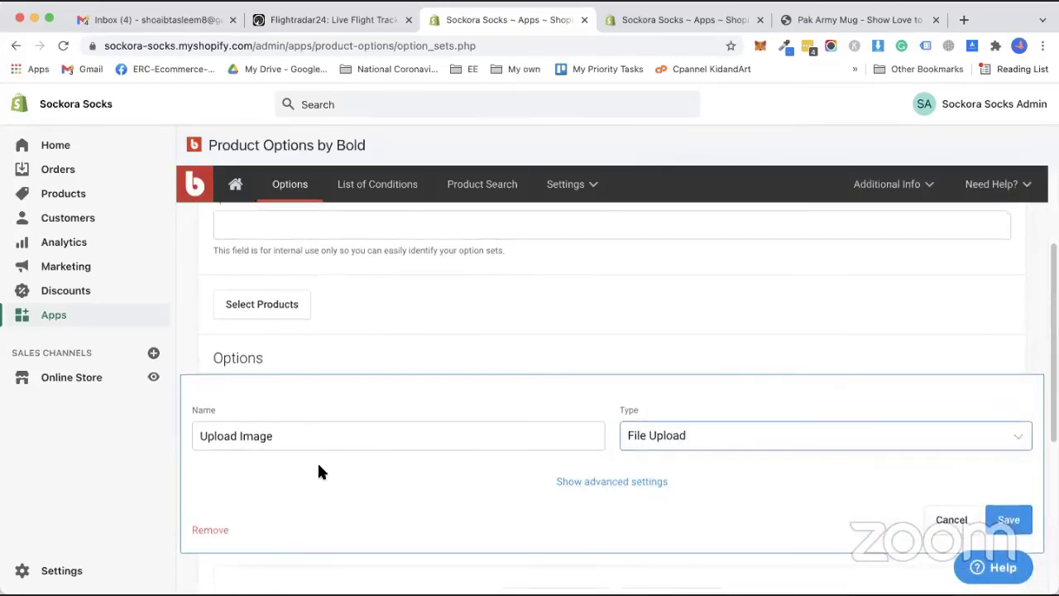
click(1004, 493)
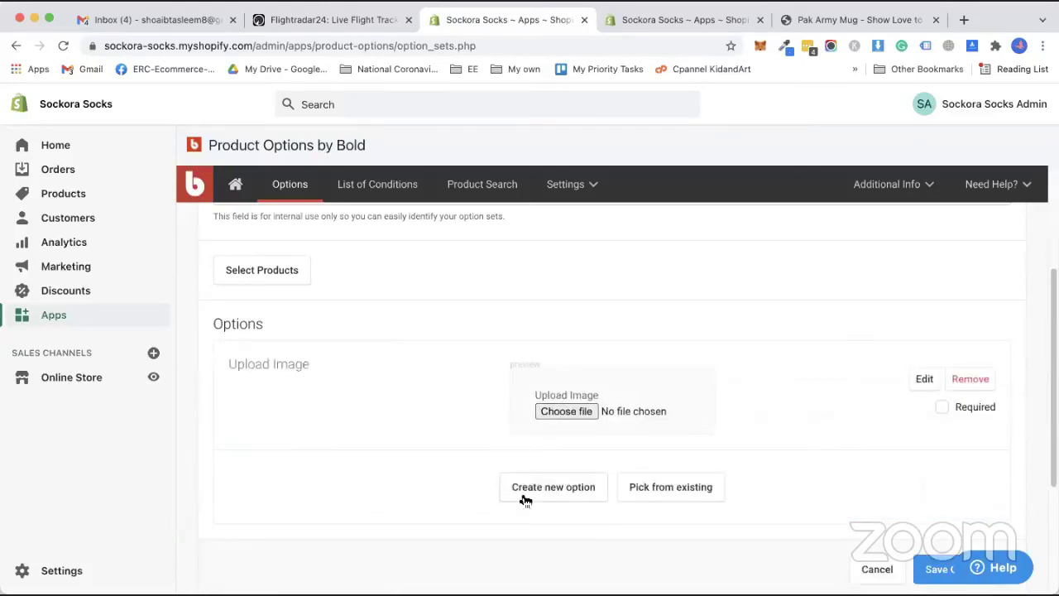
Add a new Dropdown option named 'Chose Color'.
click(536, 493)
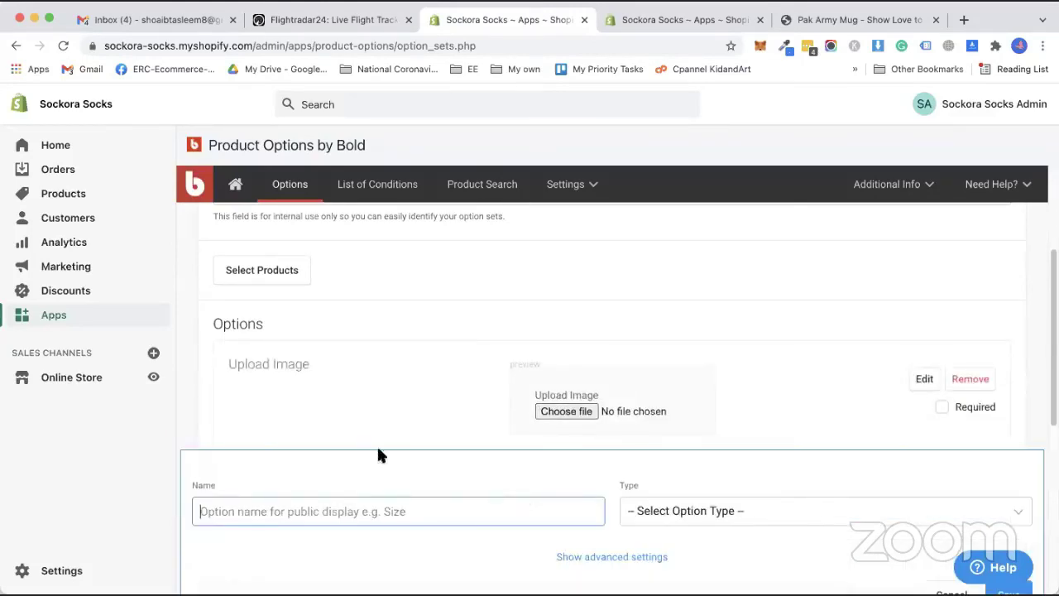
scroll(340, 406, up, 3)
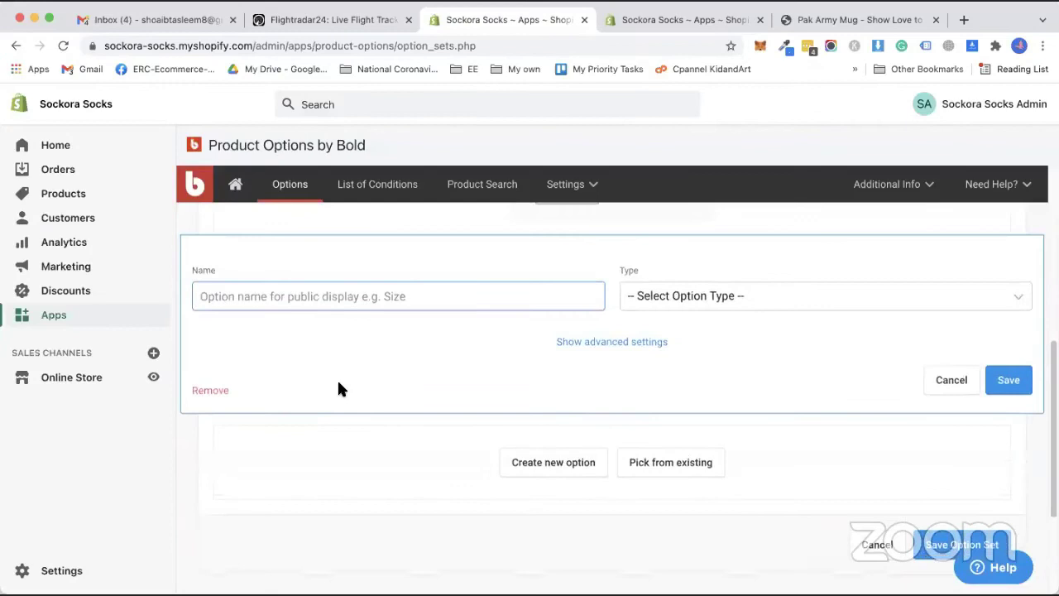
click(379, 395)
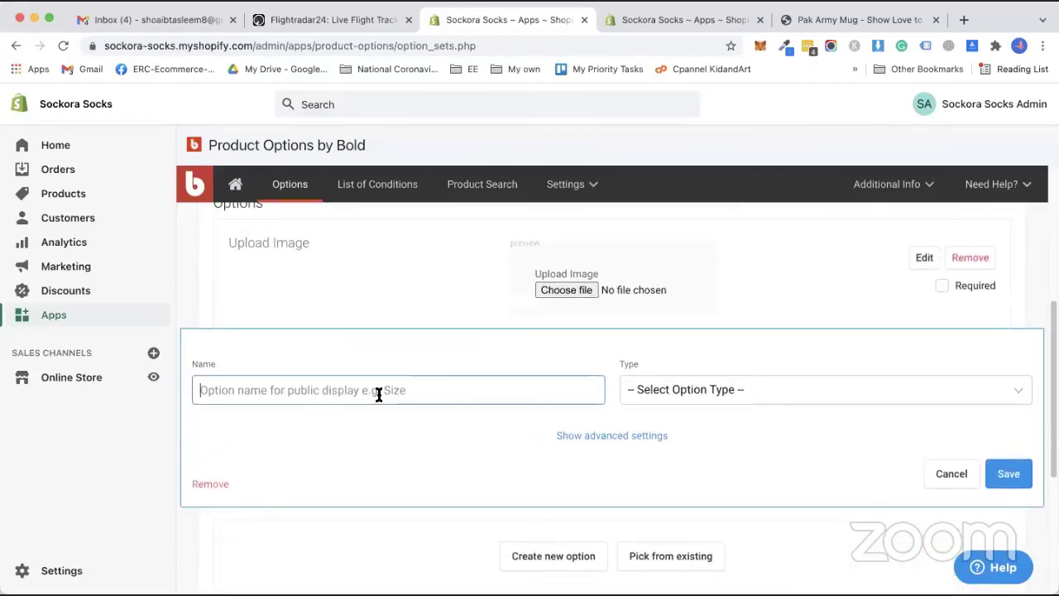
text(CHOS)
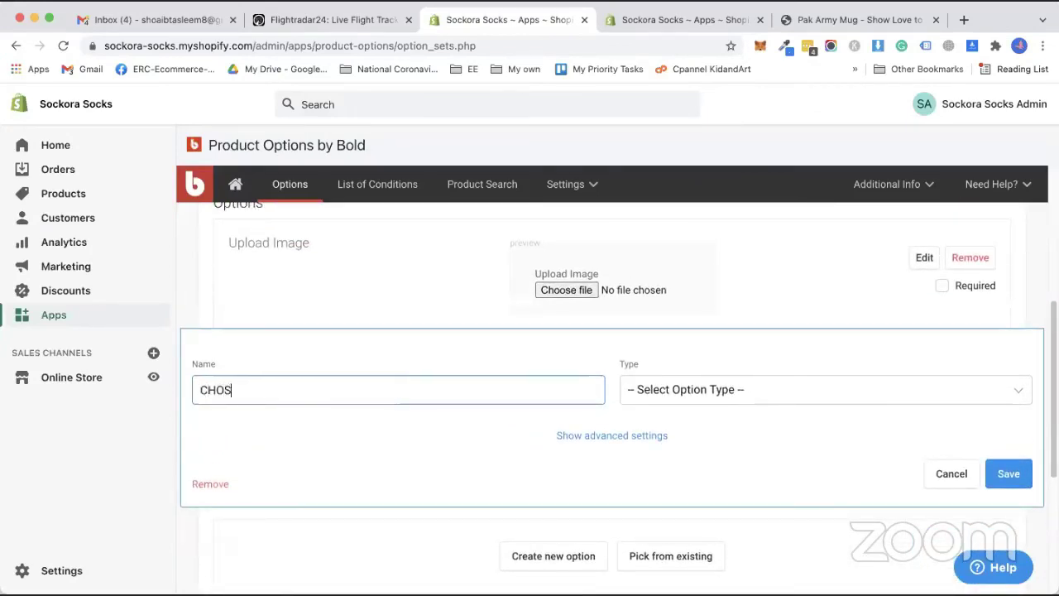
key(BackSpace)
key(BackSpace)
key(BackSpace)
key(BackSpace)
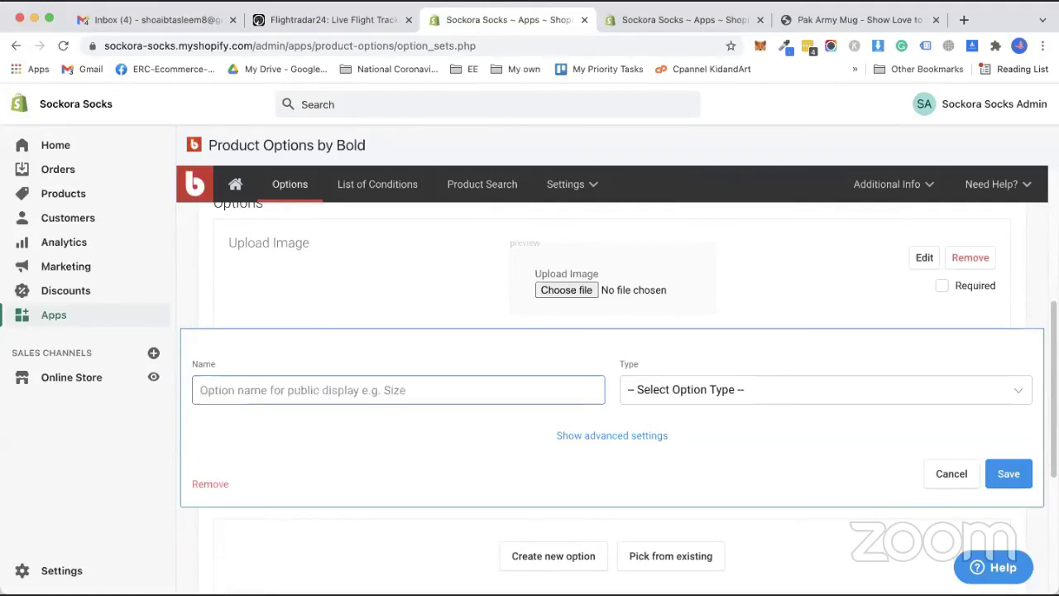
text(Chose COlor)
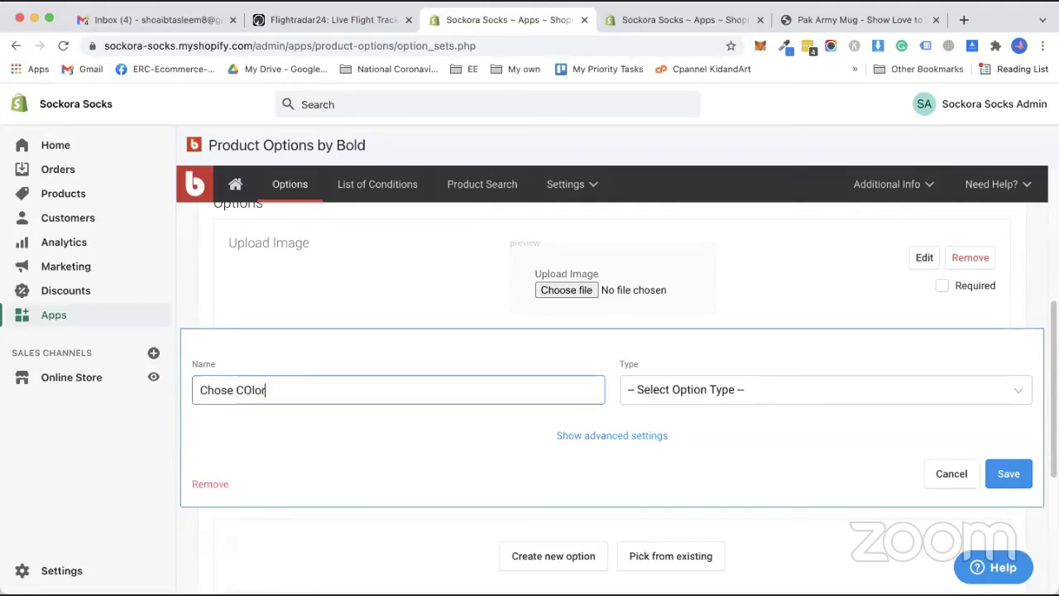
key(BackSpace)
key(BackSpace)
text(olor)
click(686, 390)
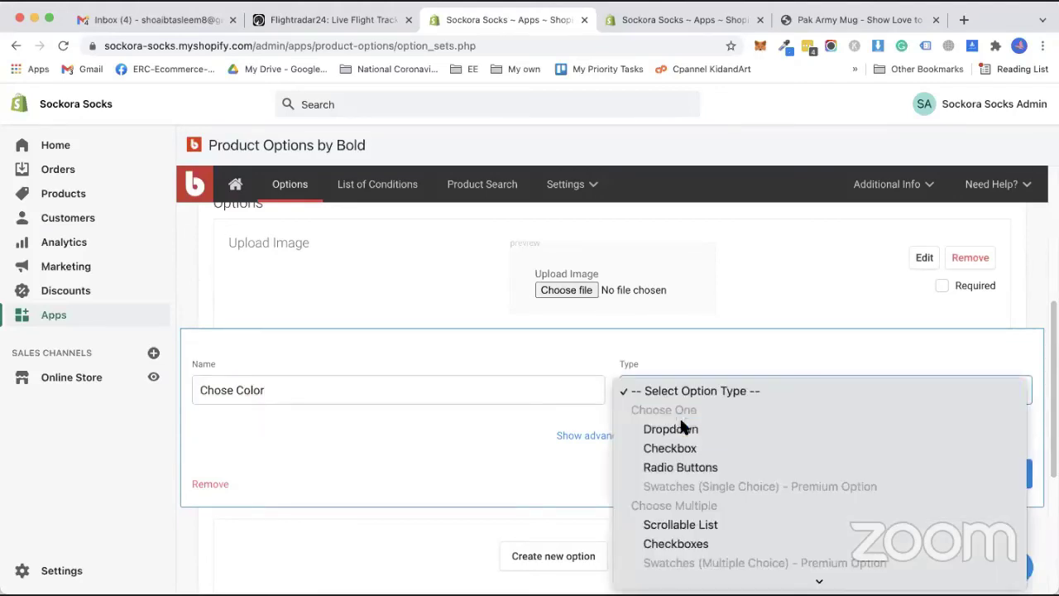
click(672, 429)
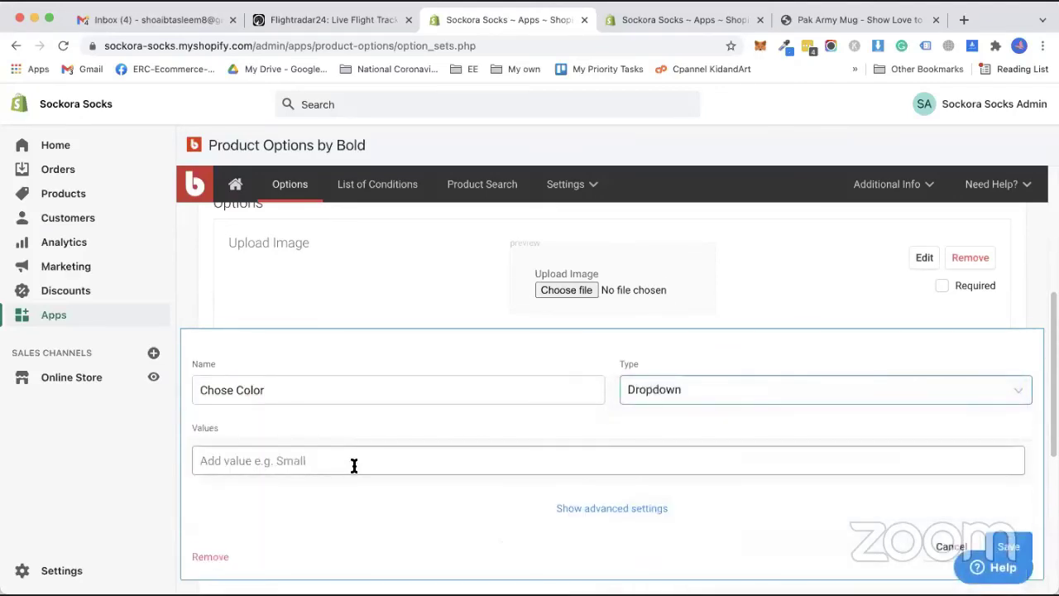
scroll(355, 463, down, 1)
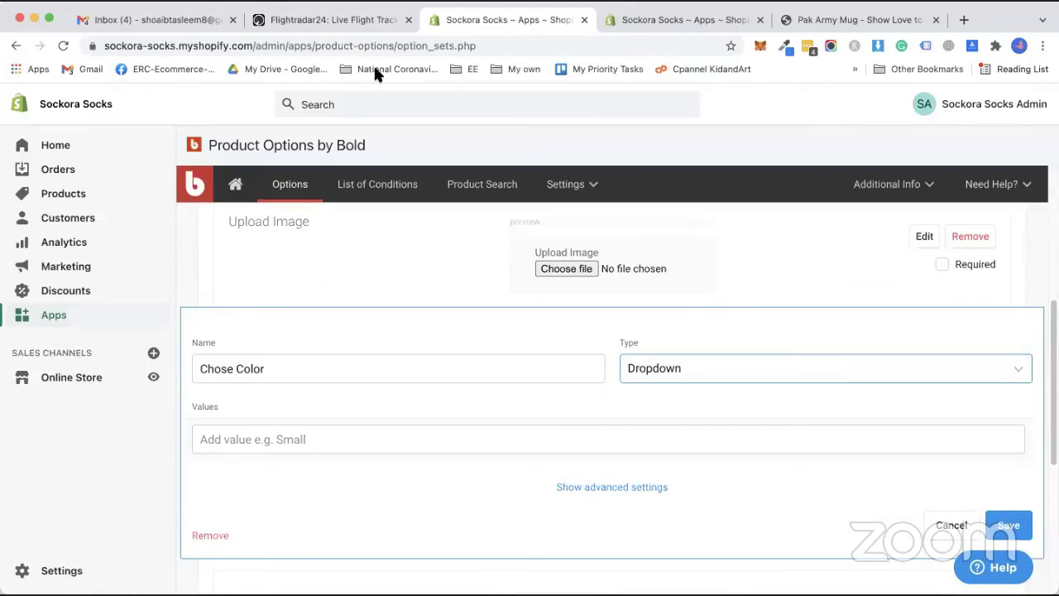
Give the Chose Color dropdown the values Blue, Green and Red, and save it.
click(331, 439)
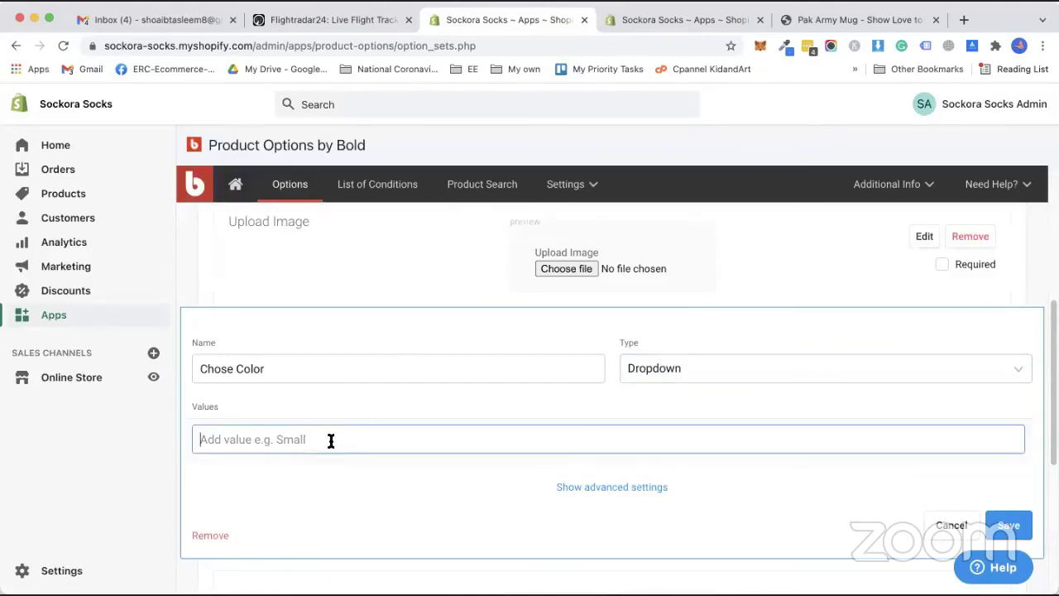
text(Blue)
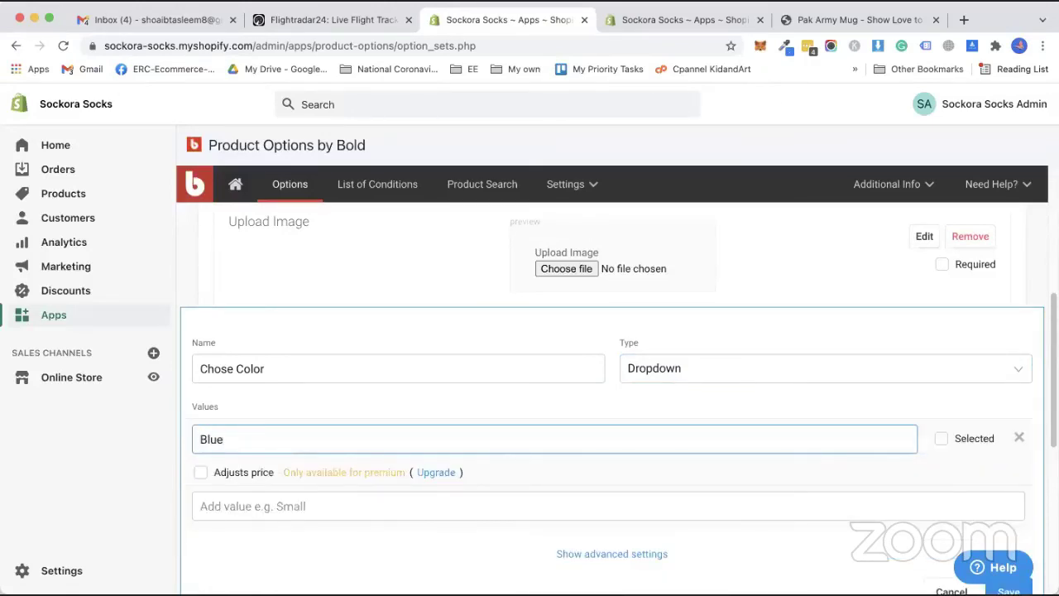
click(291, 509)
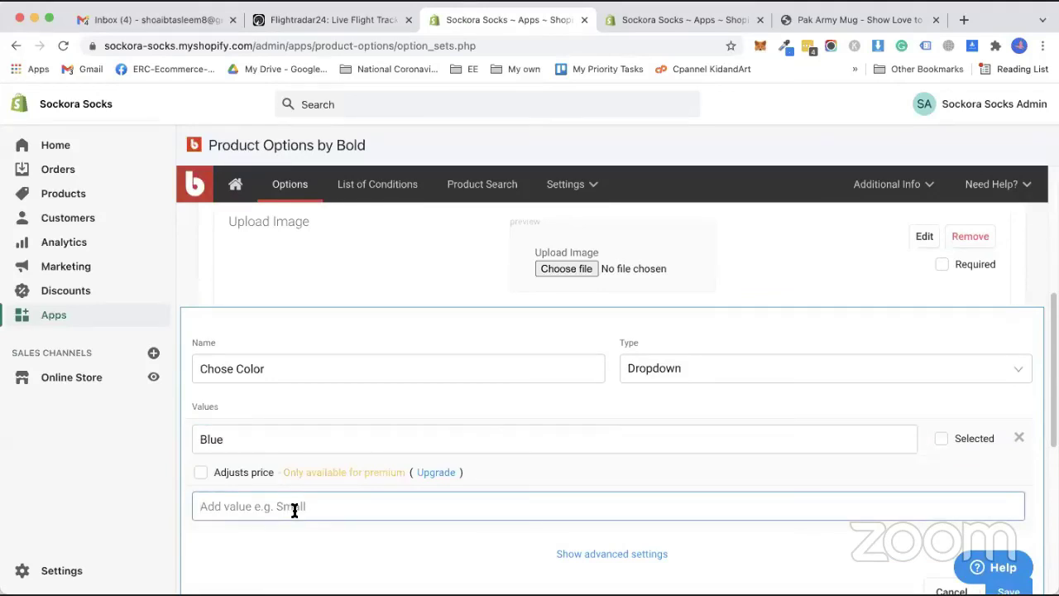
text(Green)
scroll(330, 515, down, 2)
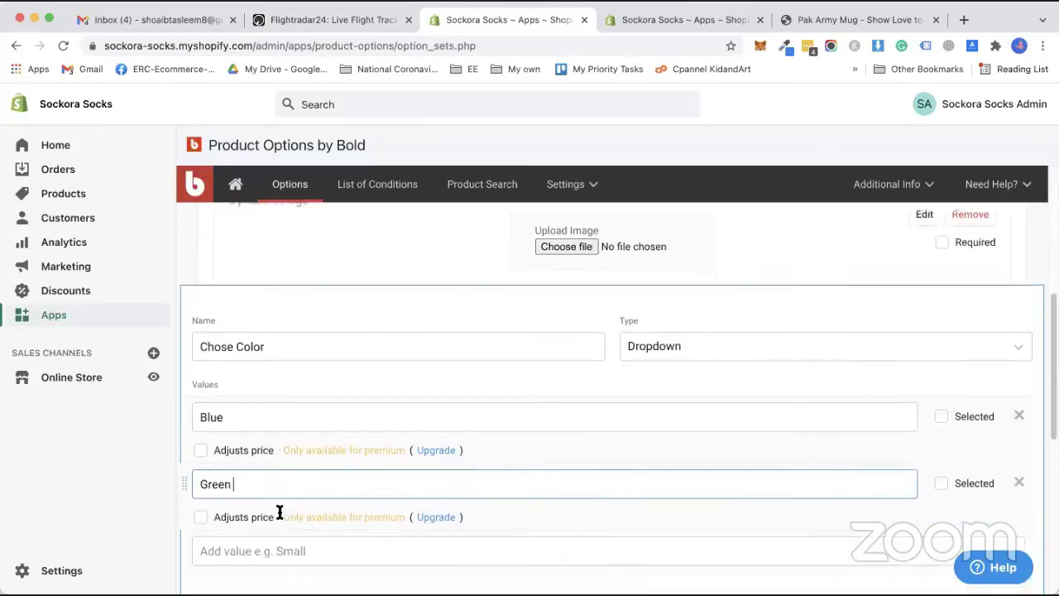
click(275, 515)
text(Re)
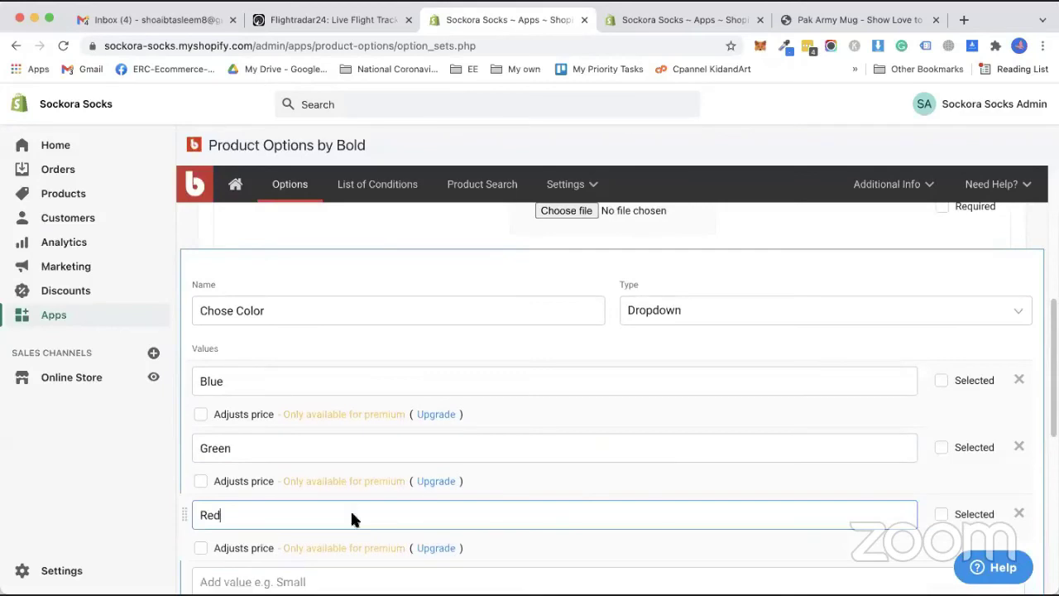
text(d)
scroll(637, 456, down, 5)
click(1013, 481)
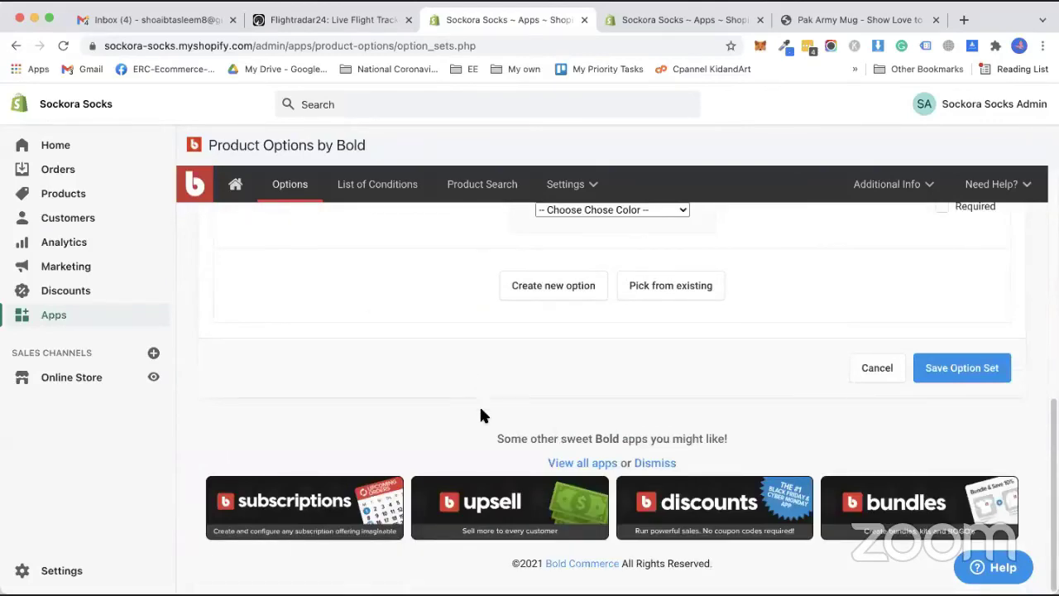
scroll(515, 492, down, 1)
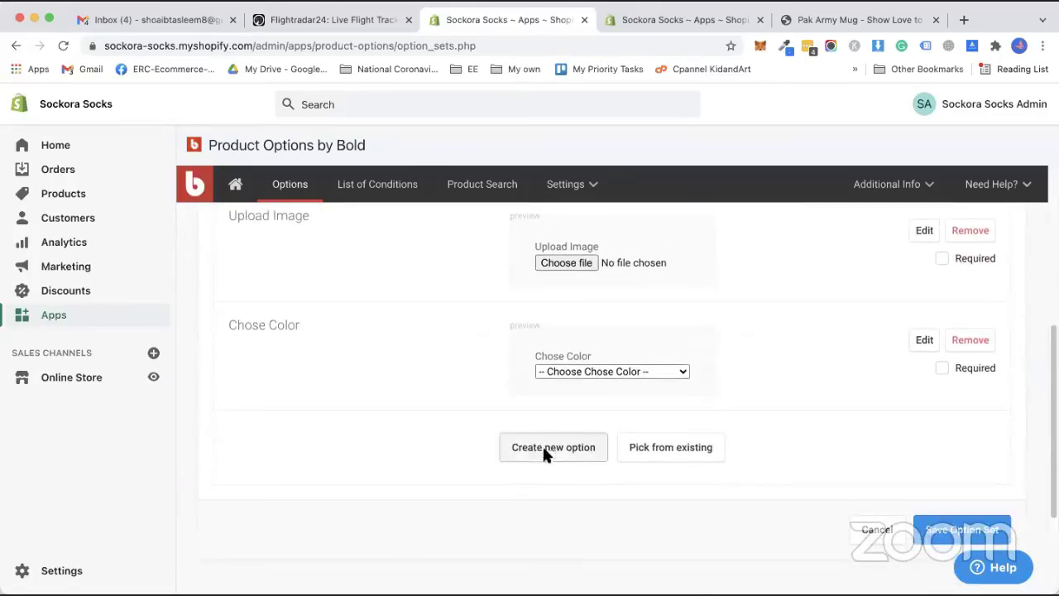
Add a Short Text option named 'Write Text' and save it.
click(545, 451)
text(CHose)
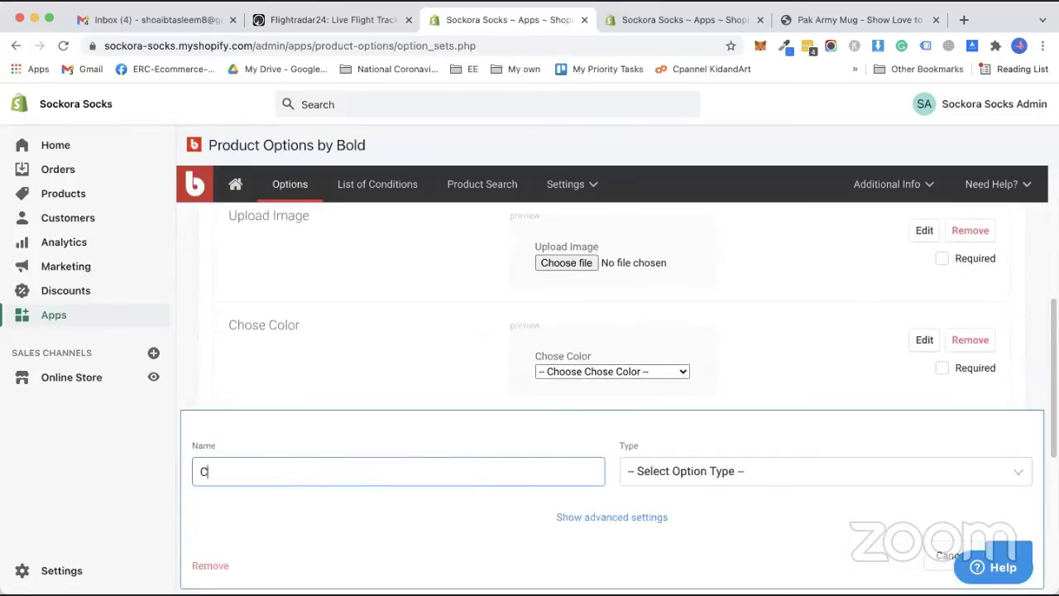
key(BackSpace)
key(BackSpace)
key(BackSpace)
key(BackSpace)
key(BackSpace)
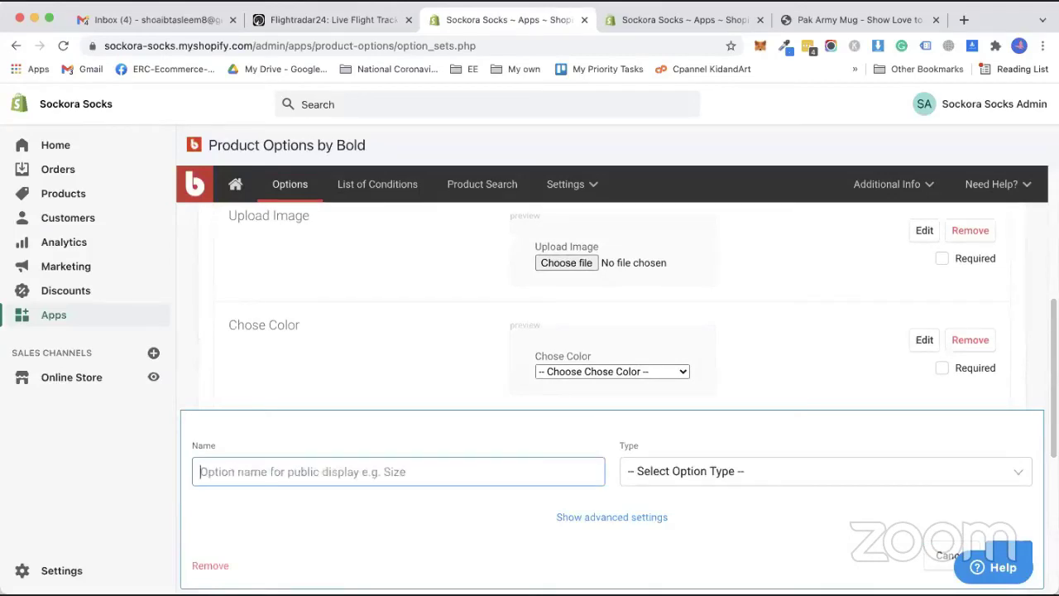
text(Write Te)
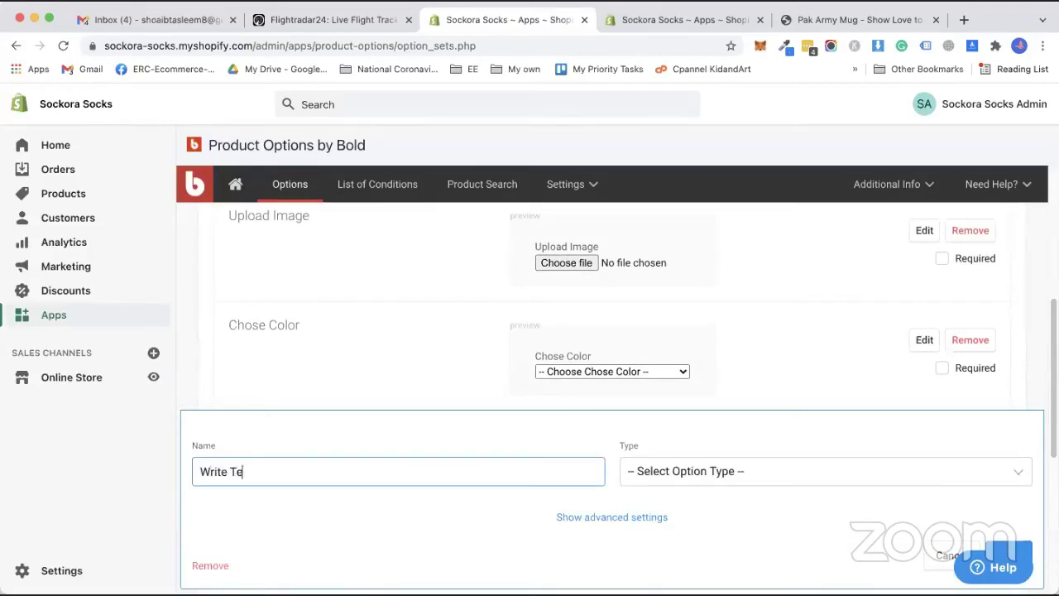
text(xt)
click(658, 474)
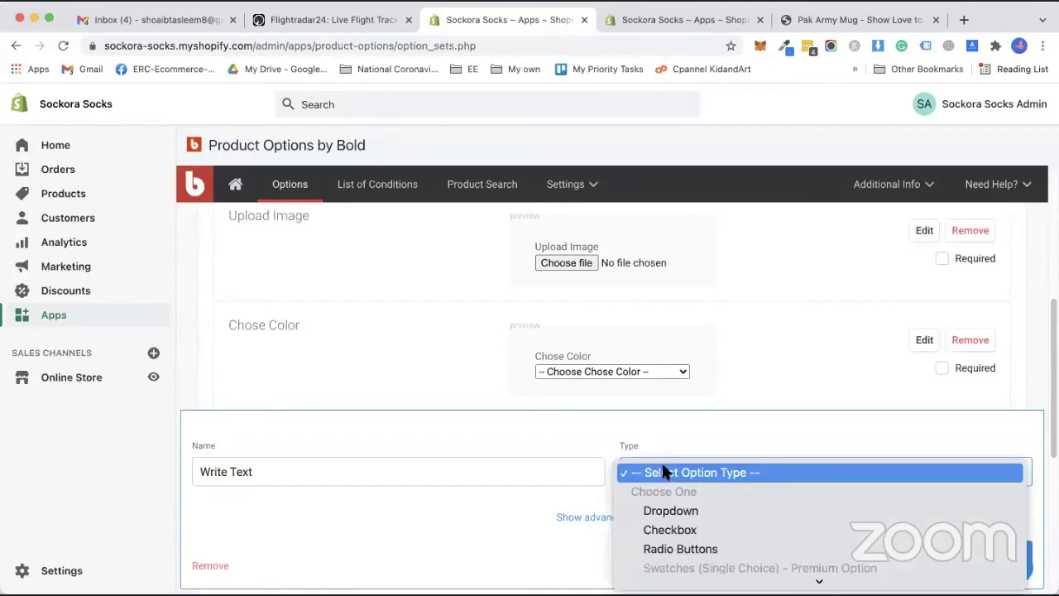
scroll(671, 499, down, 5)
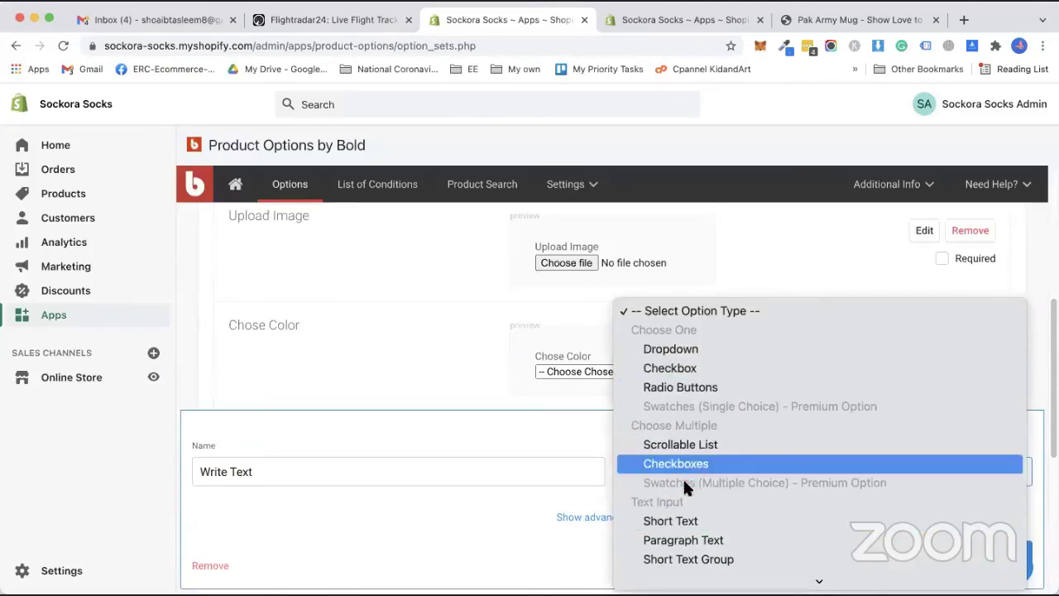
scroll(682, 479, down, 3)
scroll(679, 505, down, 1)
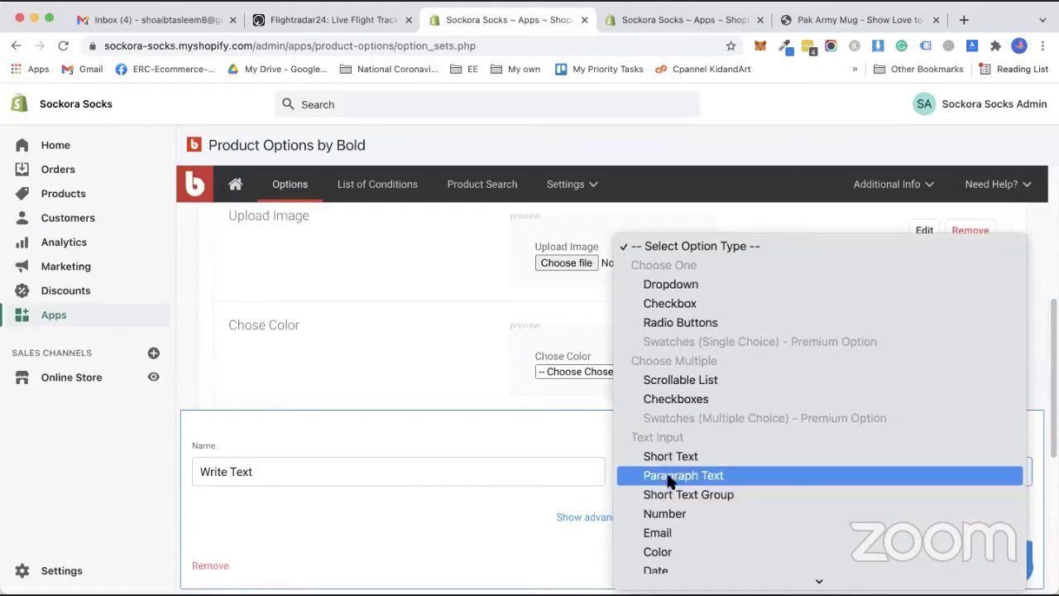
scroll(677, 501, down, 2)
scroll(668, 521, down, 2)
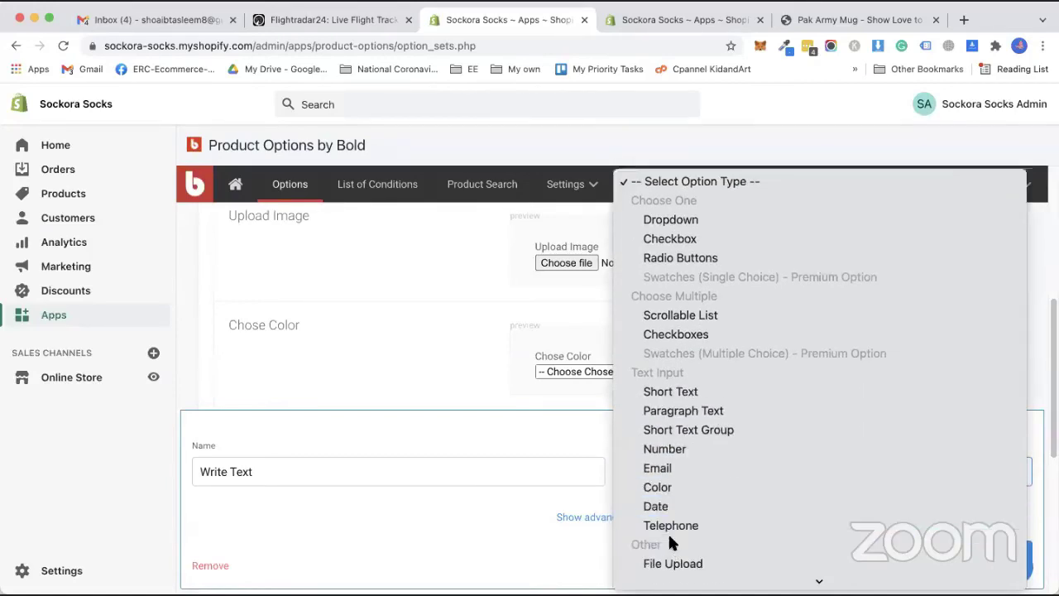
click(668, 385)
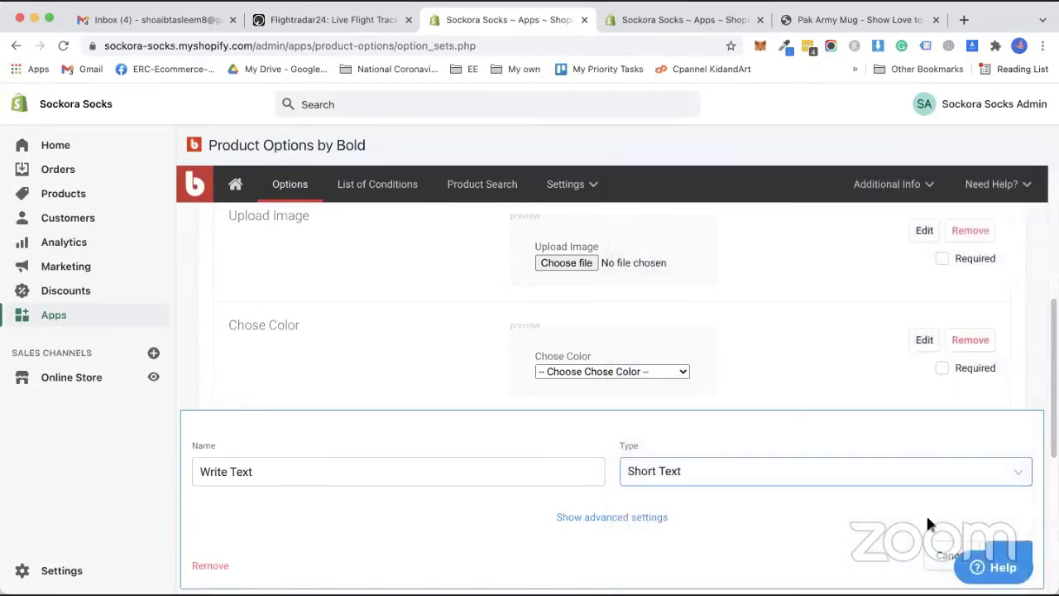
scroll(927, 518, down, 1)
click(1005, 507)
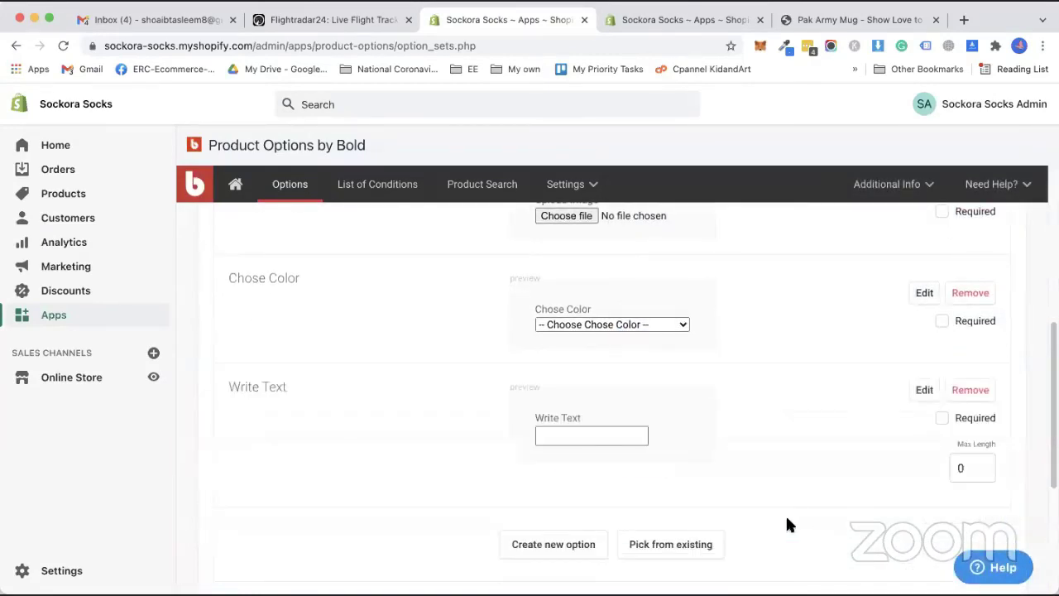
Mark Upload Image, Chose Color and Write Text as required.
scroll(906, 417, down, 5)
click(942, 271)
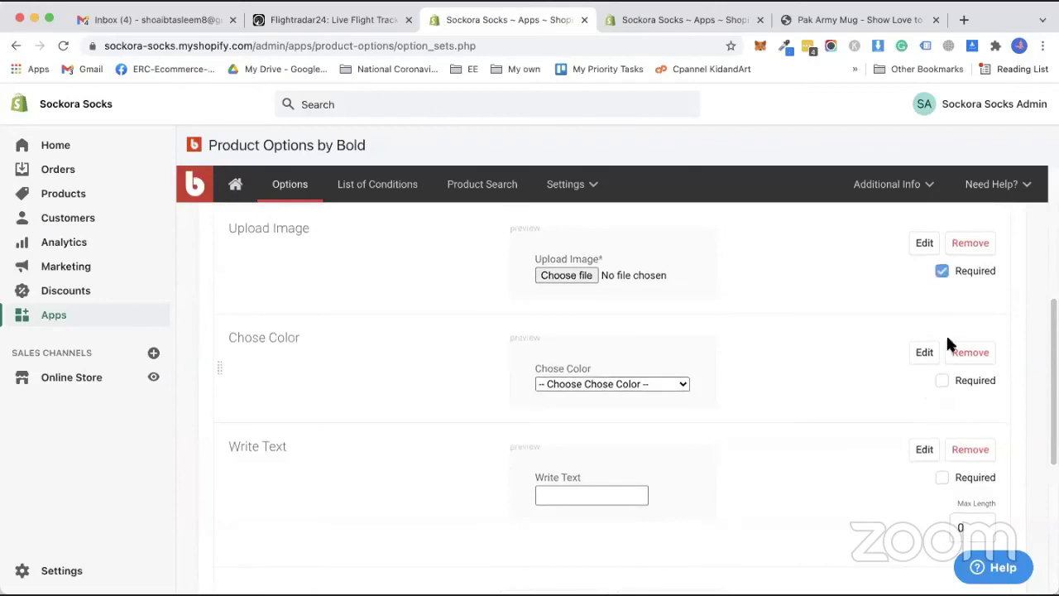
click(942, 380)
click(942, 477)
scroll(520, 394, up, 5)
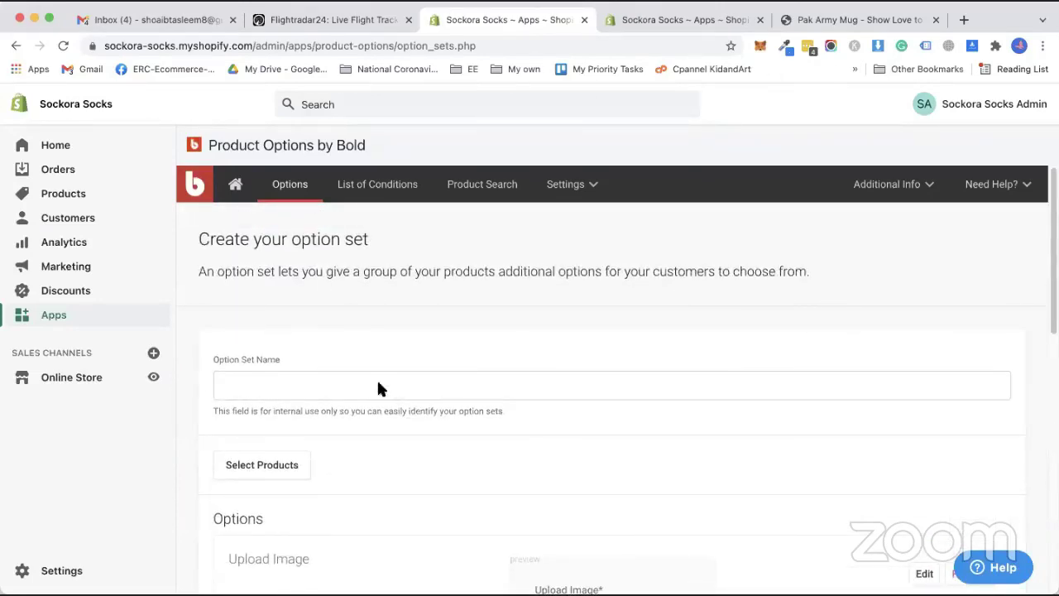
Name the option set 'Image + Color + Text'.
scroll(364, 376, down, 1)
click(319, 345)
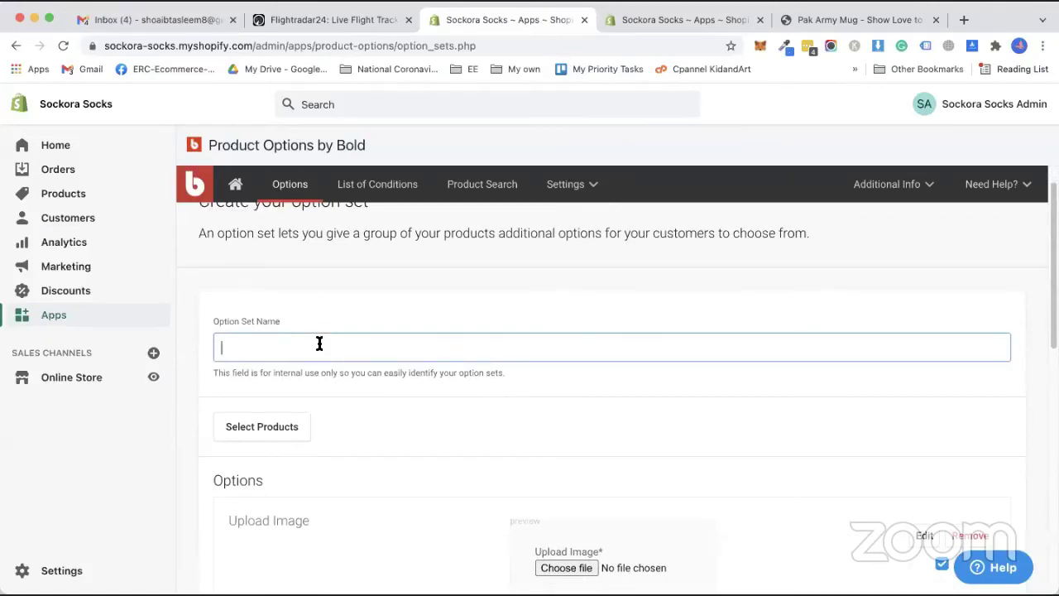
text(Image + Col)
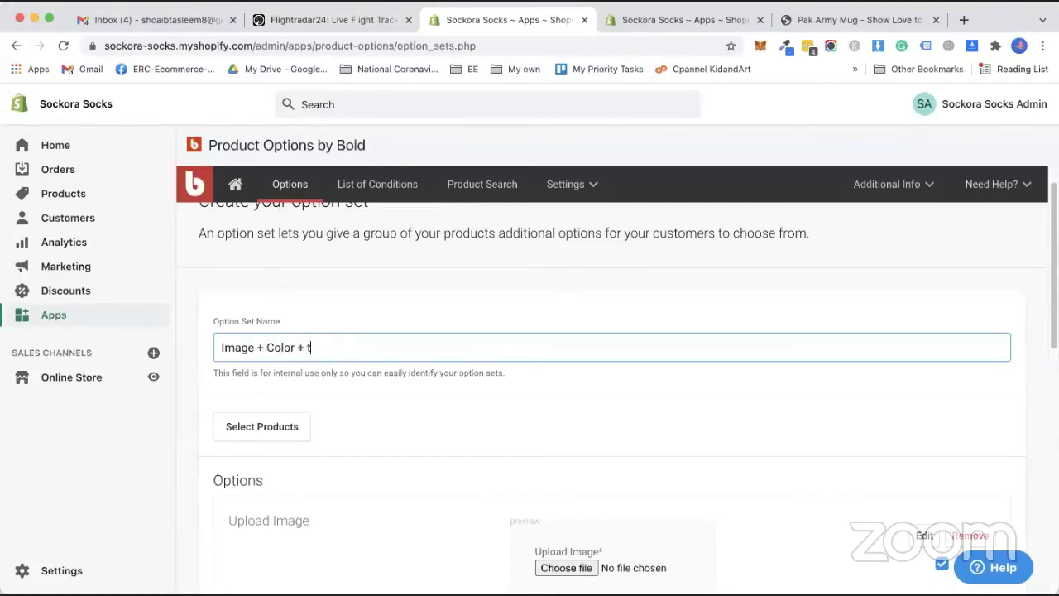
text(or + Tex)
scroll(312, 360, down, 2)
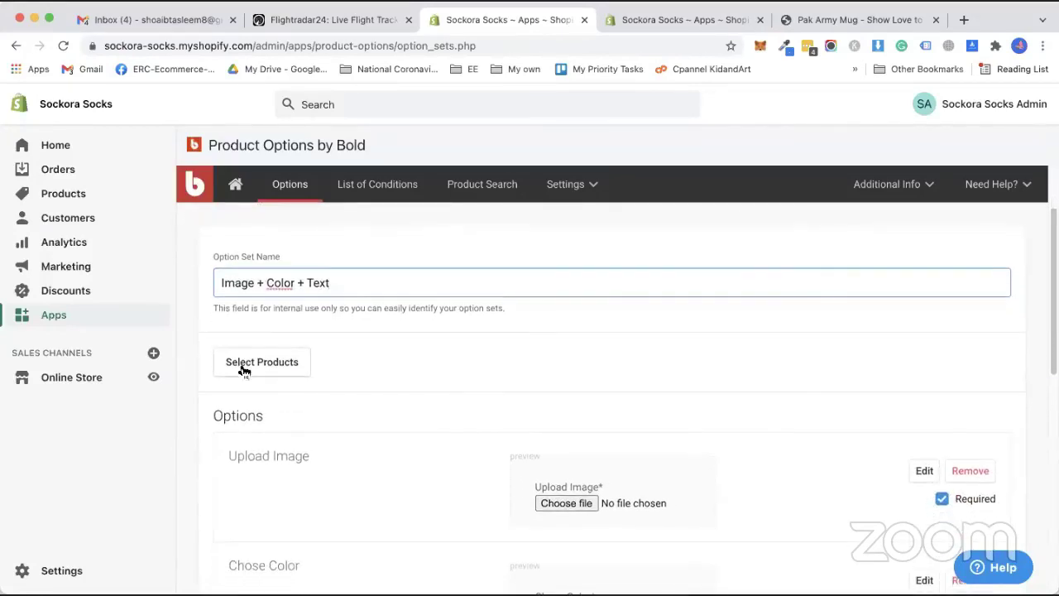
Assign six products, including Awesome rainbow Phone Case, Iphone, Pak Army Mug and Shirts, and save the selection.
click(262, 366)
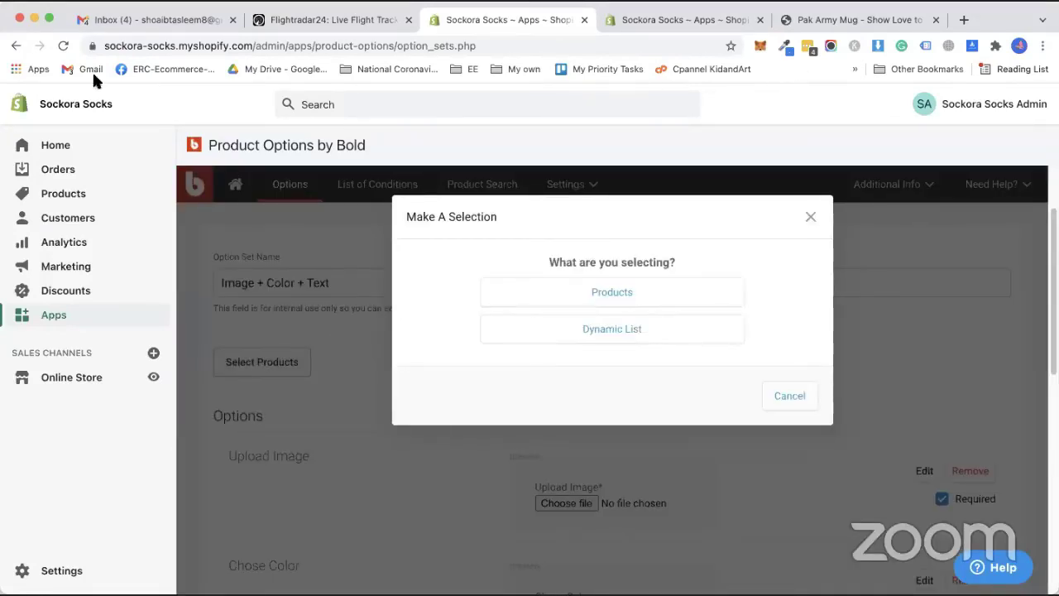
click(563, 294)
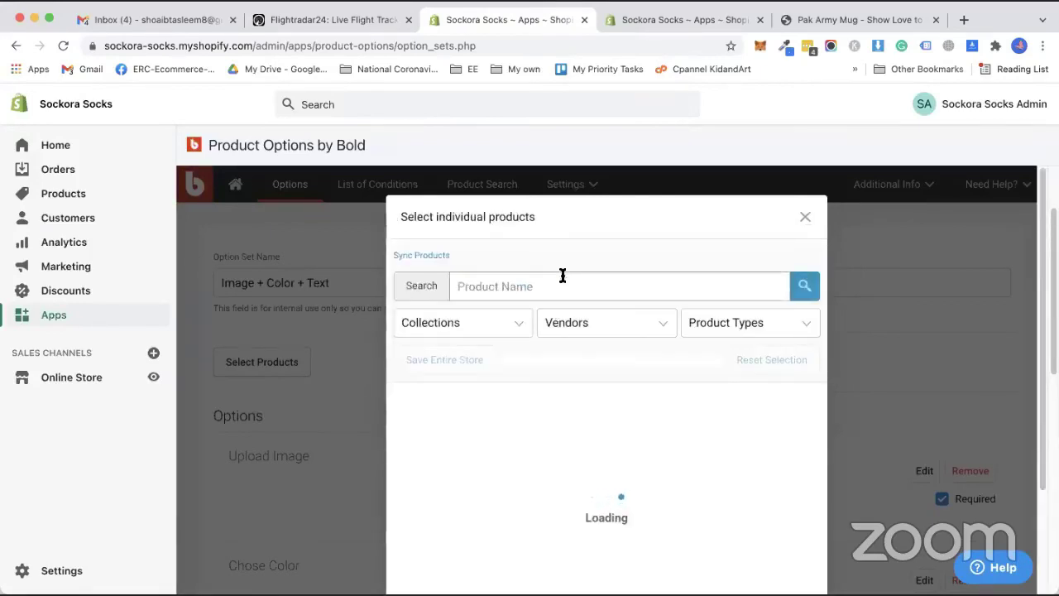
click(597, 423)
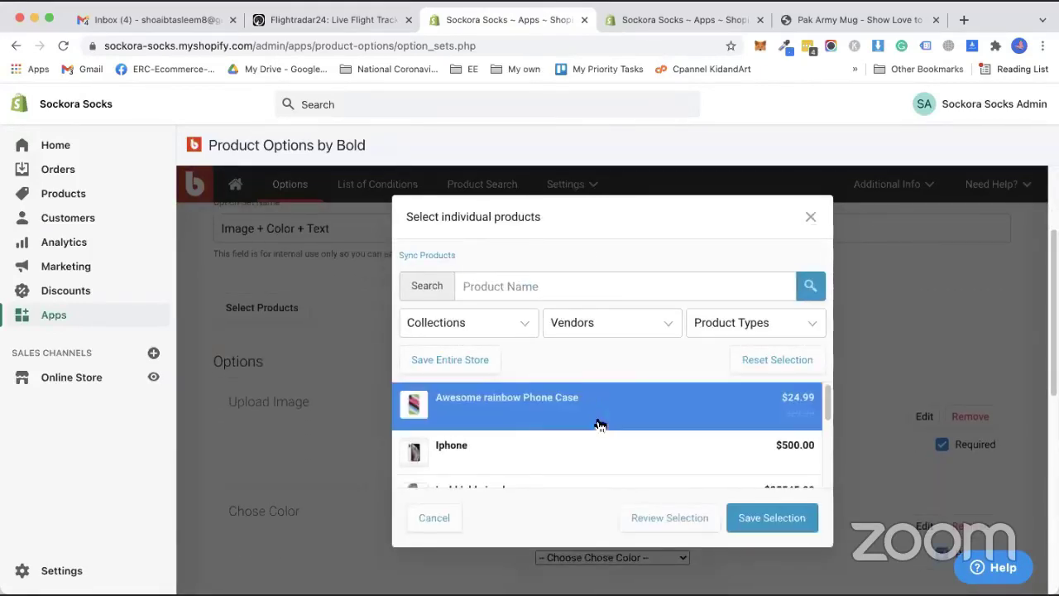
scroll(520, 442, down, 1)
click(521, 447)
click(524, 430)
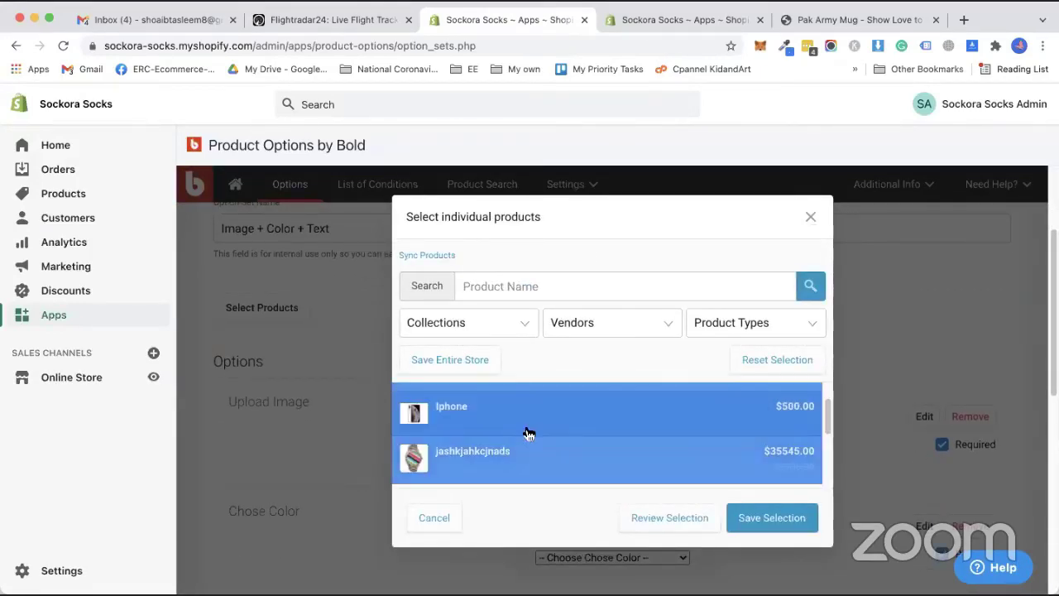
scroll(524, 433, down, 3)
scroll(533, 444, up, 1)
click(519, 418)
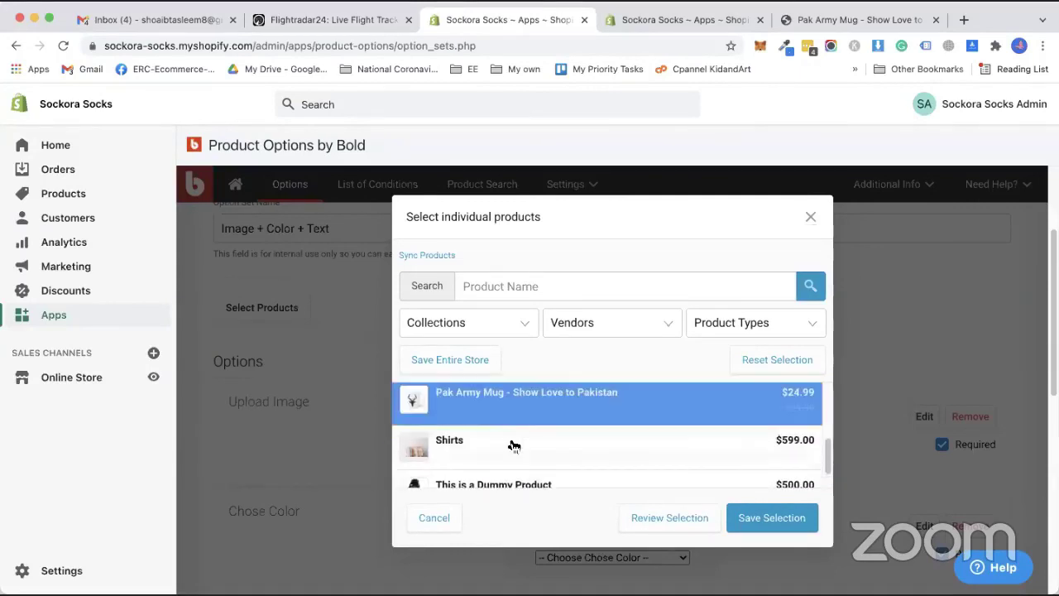
click(510, 442)
click(511, 484)
scroll(534, 458, down, 1)
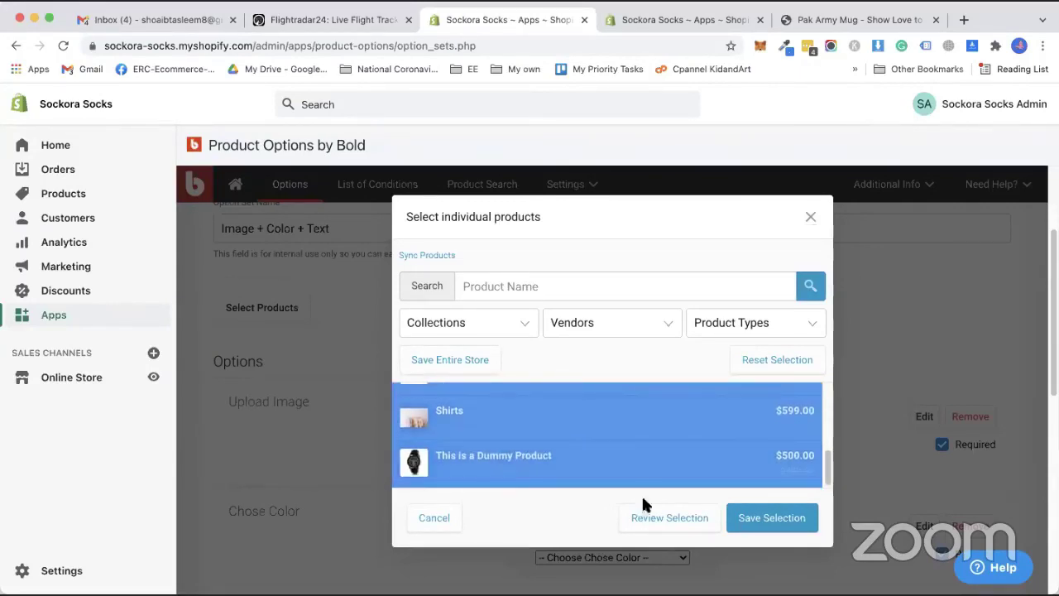
click(770, 520)
scroll(530, 414, down, 3)
scroll(491, 392, up, 4)
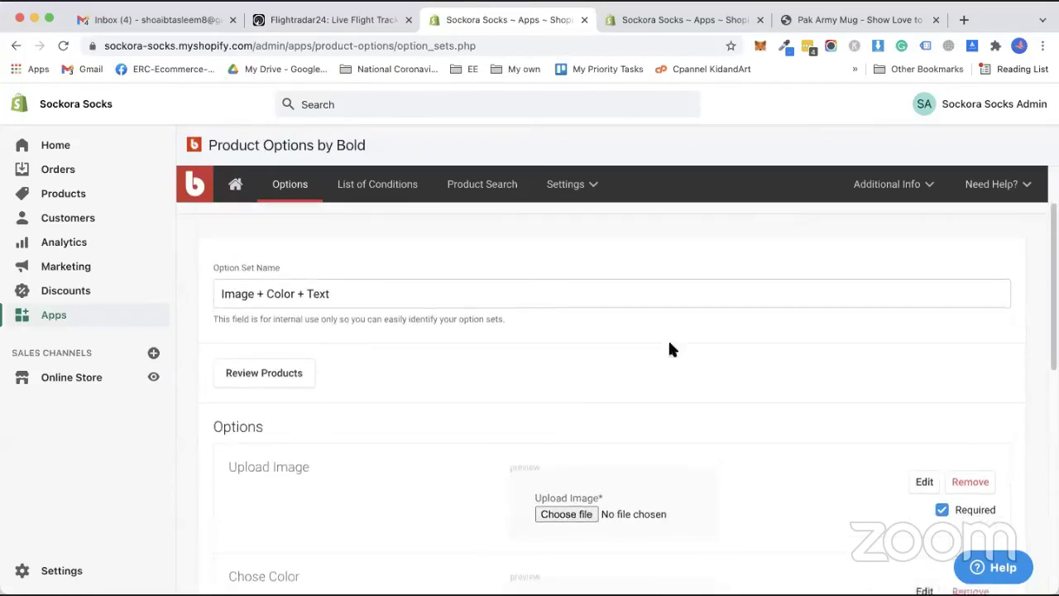
scroll(669, 350, down, 10)
Save the 'Image + Color + Text' option set, reload Option Sets, and go to the app-home tab.
click(957, 373)
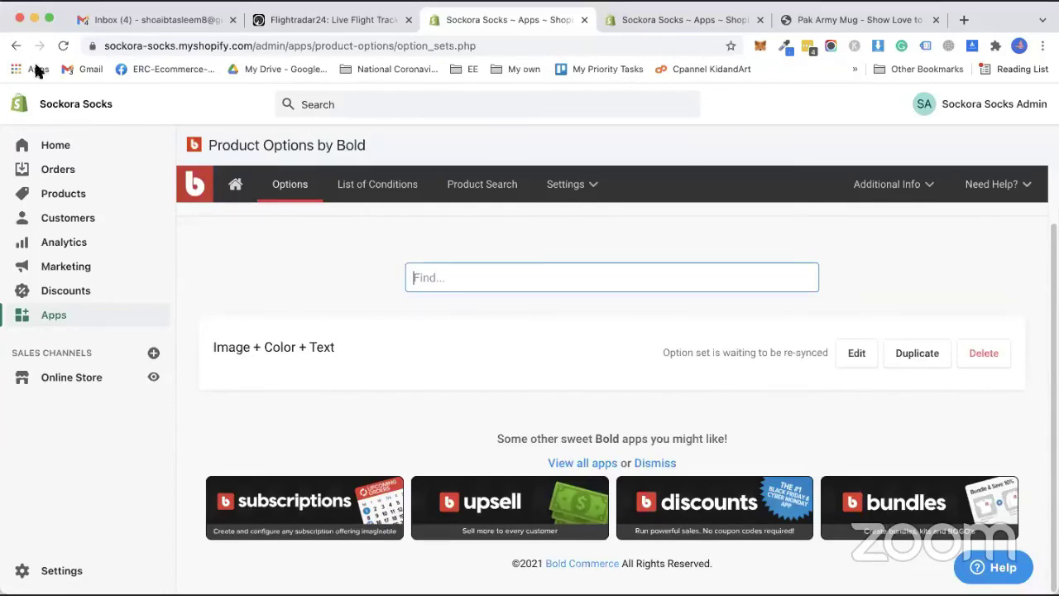
click(63, 46)
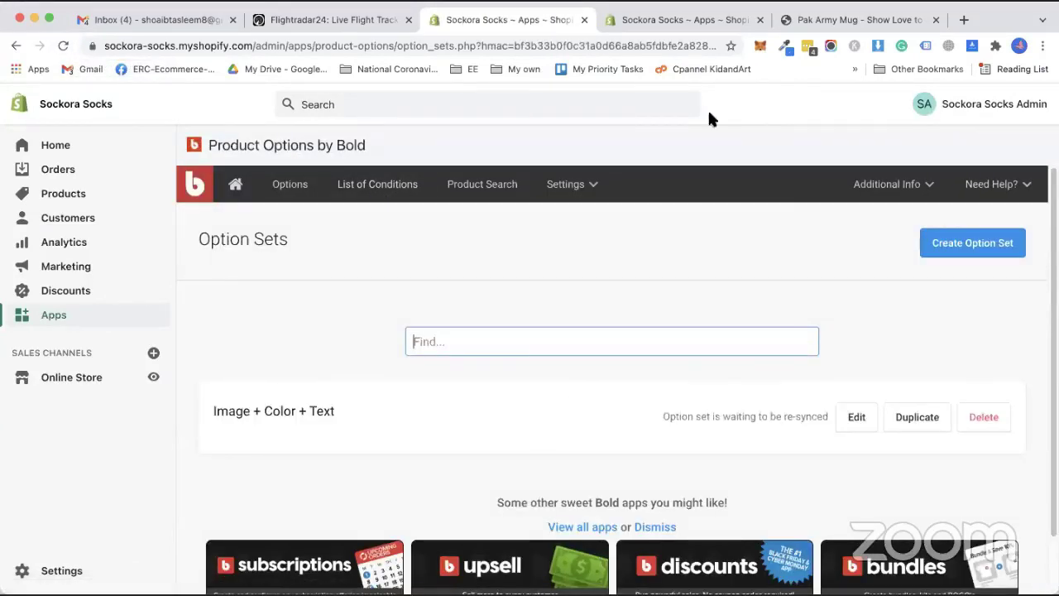
click(692, 21)
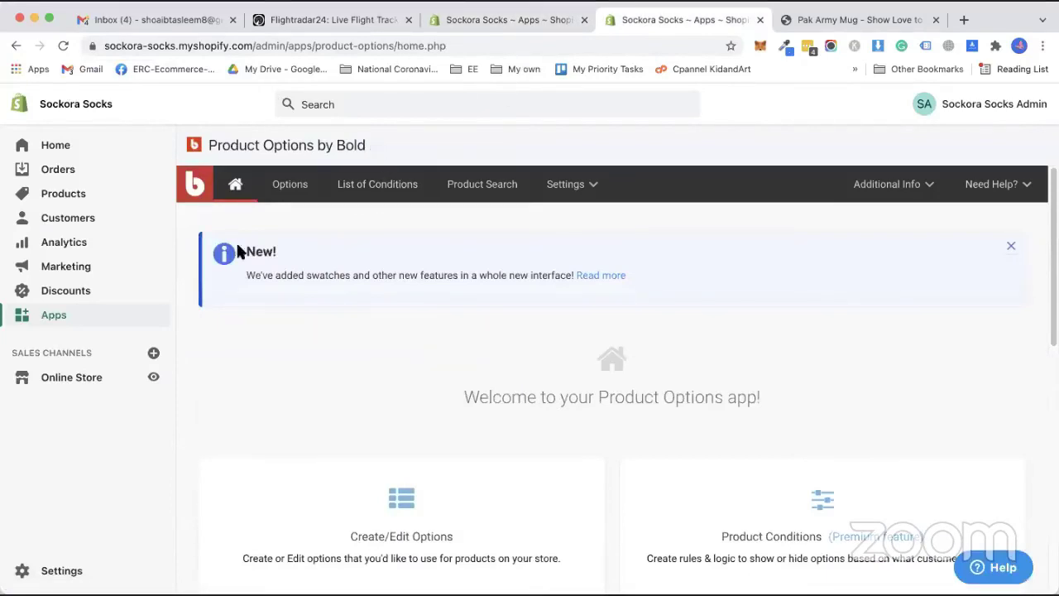
Publish Moltestore home10 in place of Oreo 19, then preview the store.
click(81, 382)
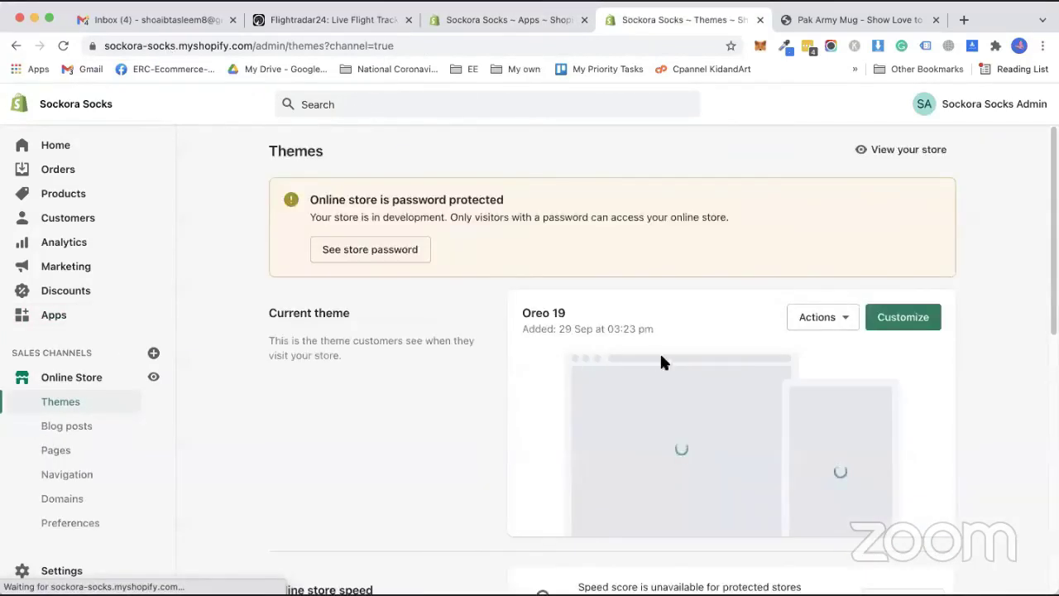
scroll(727, 360, down, 10)
scroll(742, 401, down, 2)
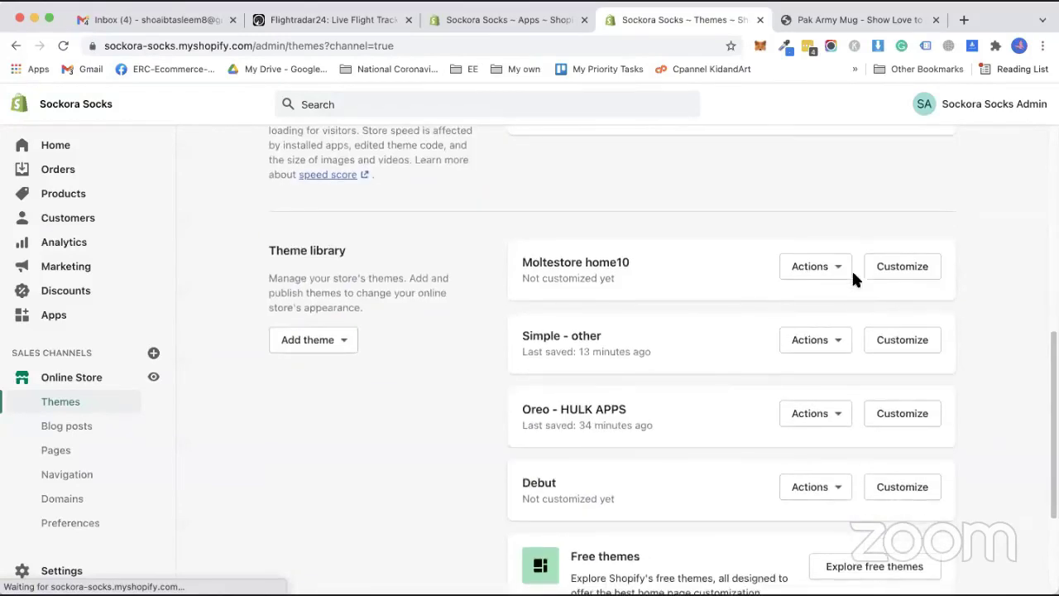
click(828, 270)
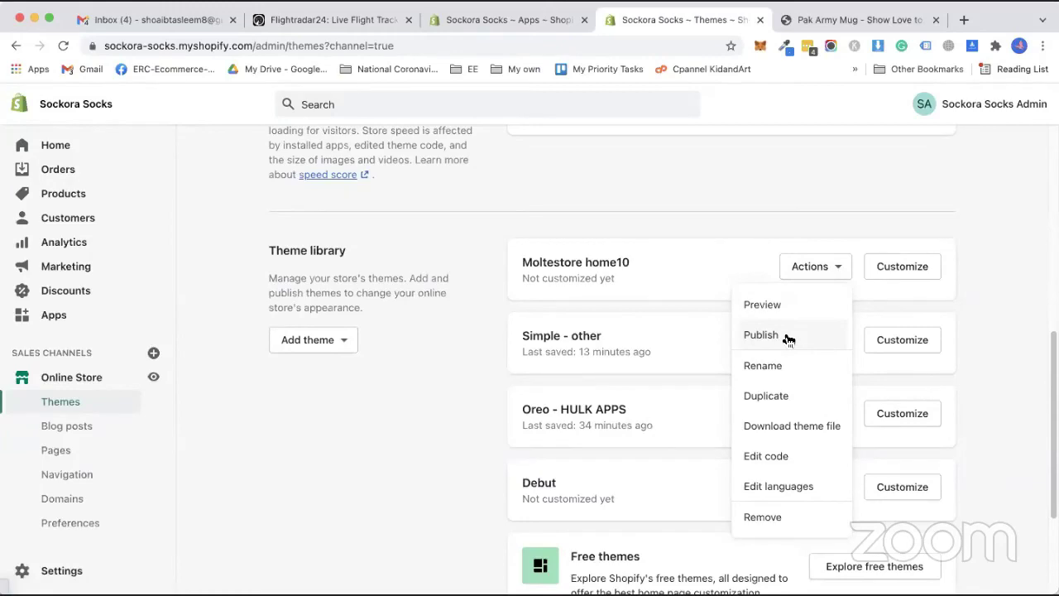
click(785, 334)
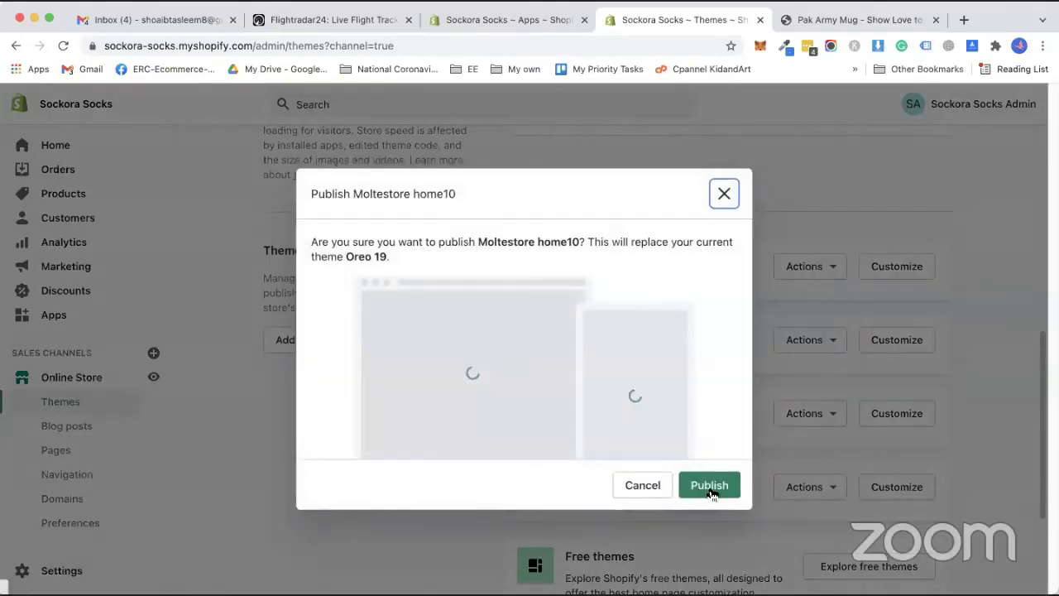
click(710, 486)
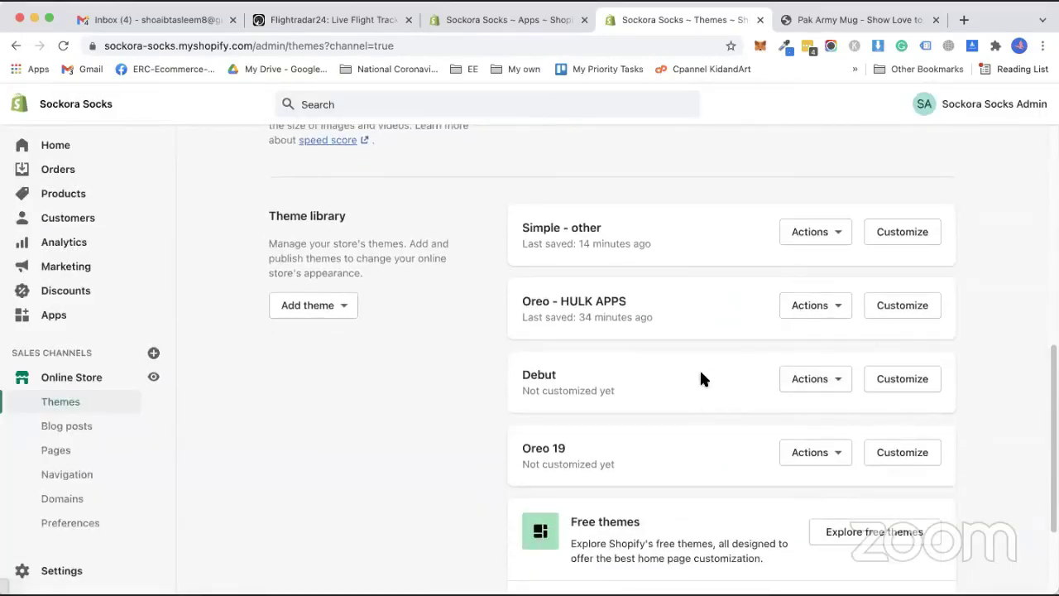
scroll(708, 382, up, 10)
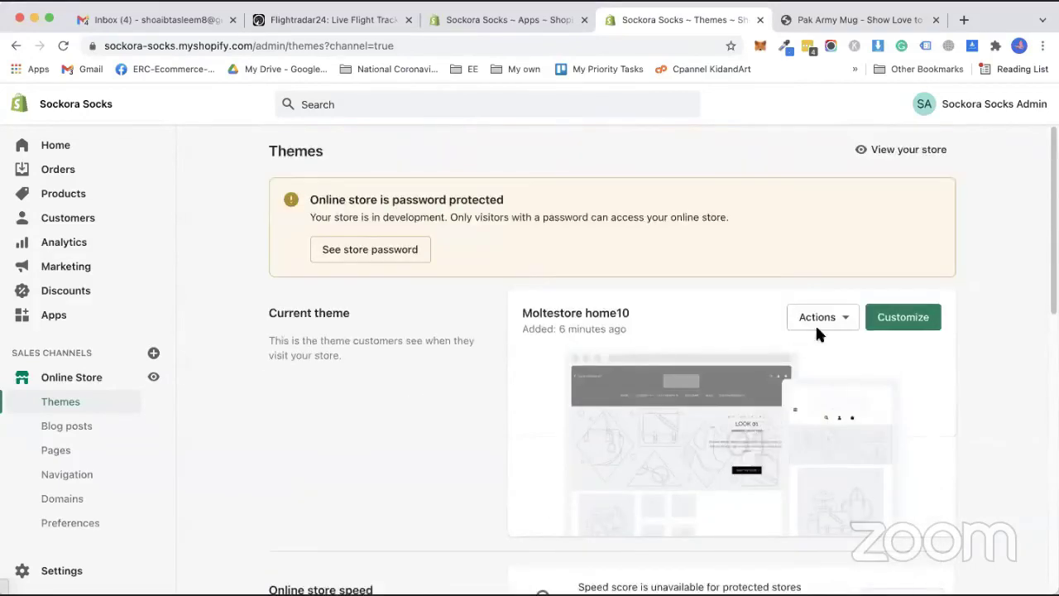
click(823, 318)
click(753, 355)
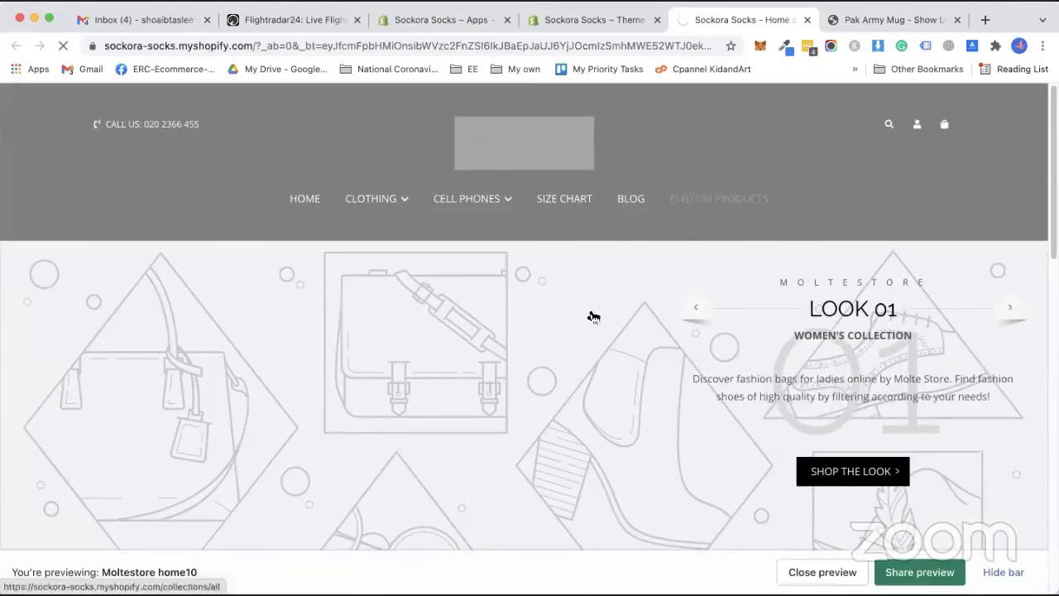
Open the Pak Army Mug product page in the theme preview and copy its URL.
scroll(457, 387, down, 1)
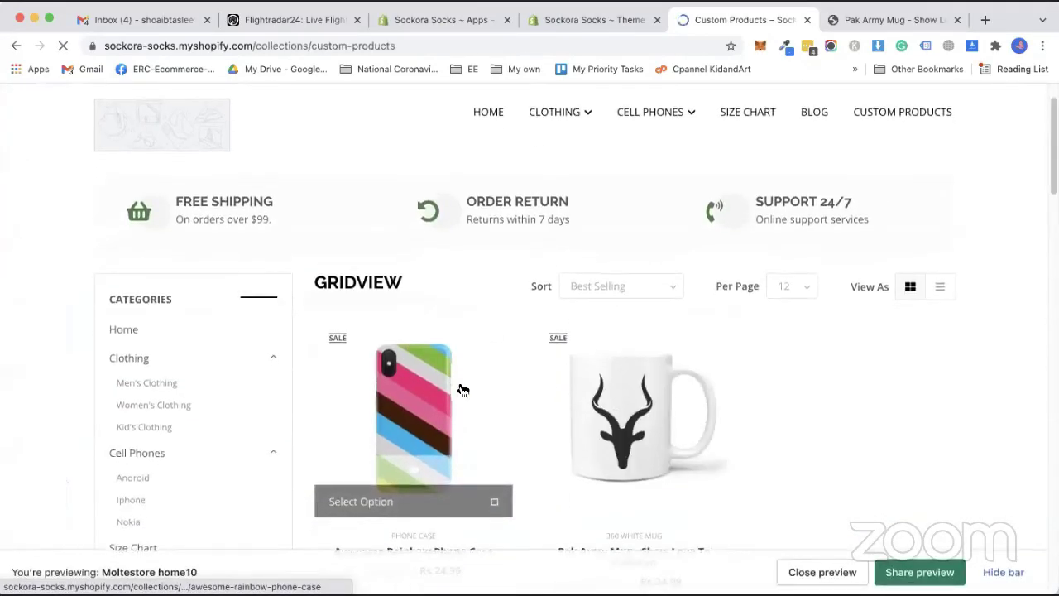
scroll(462, 389, down, 3)
click(655, 195)
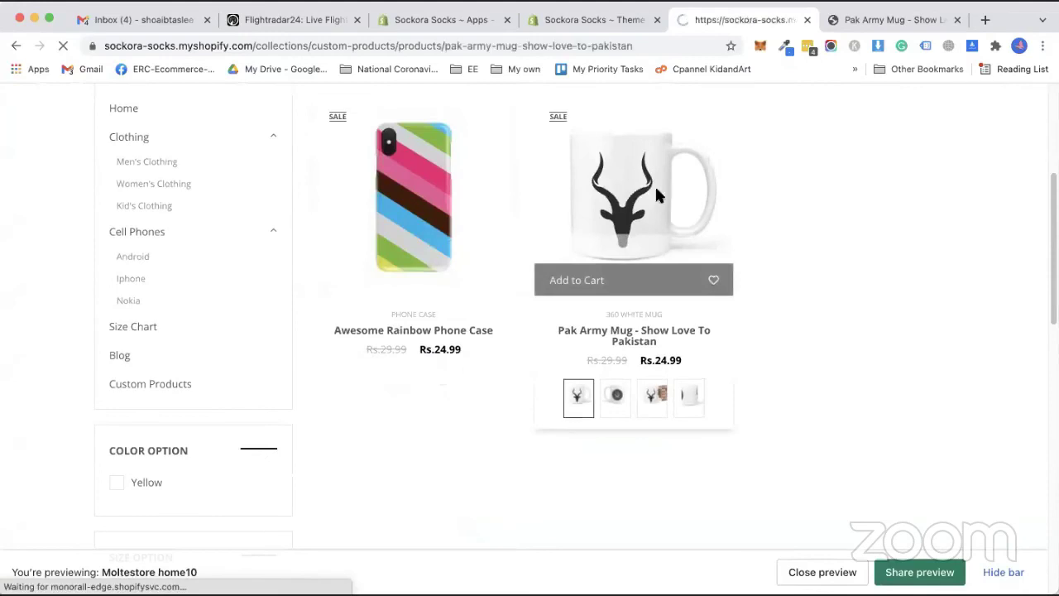
scroll(592, 331, down, 4)
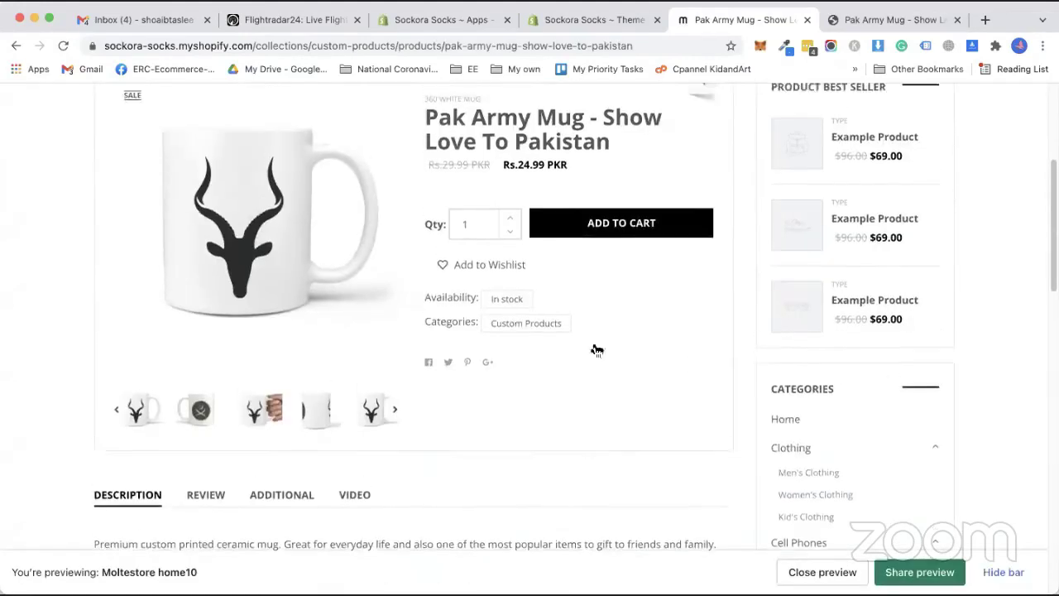
scroll(596, 349, up, 4)
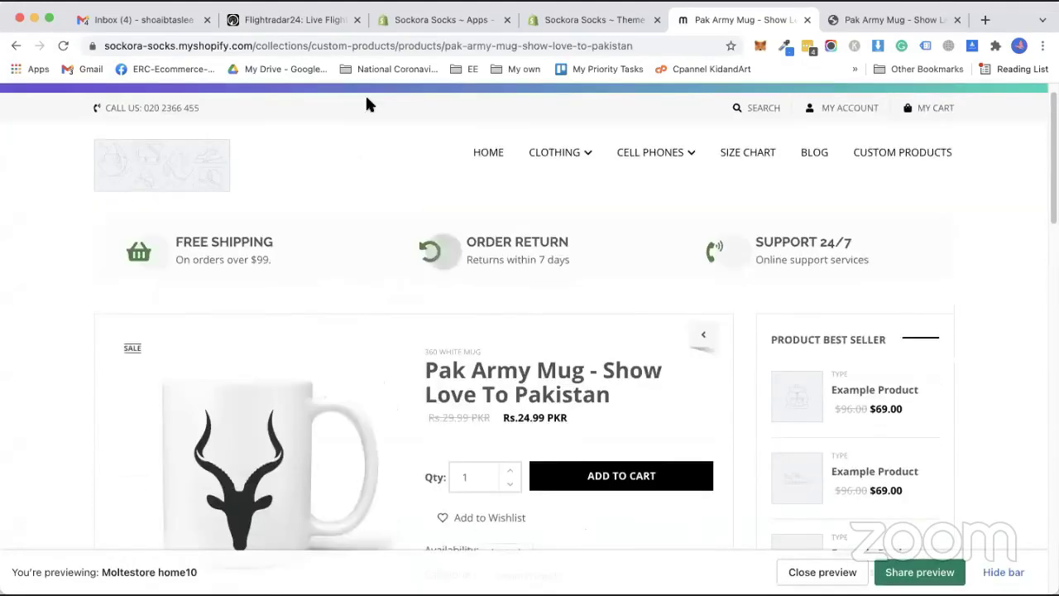
click(377, 46)
right_click(378, 42)
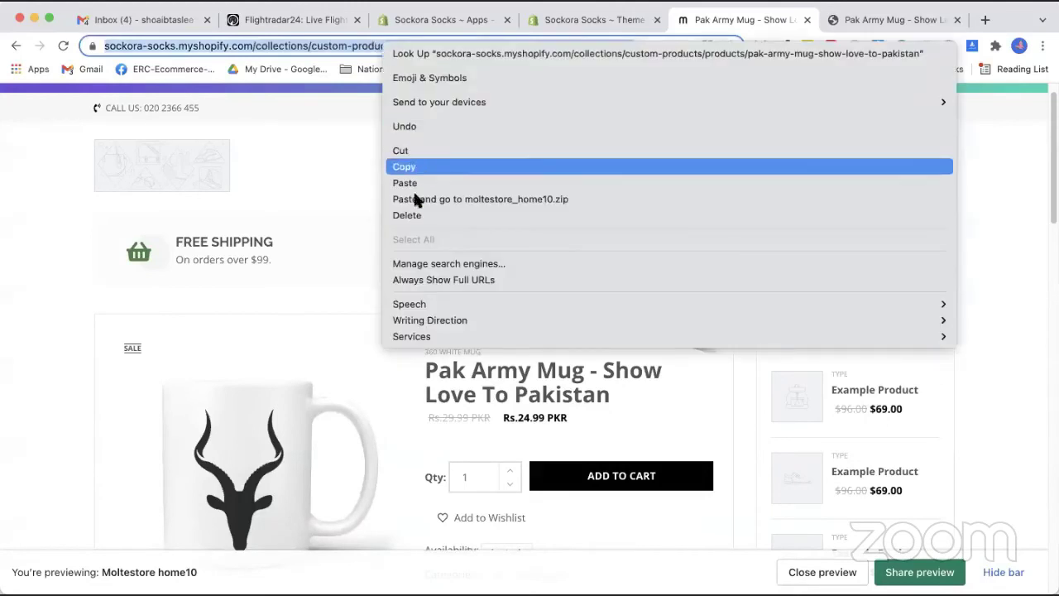
click(404, 166)
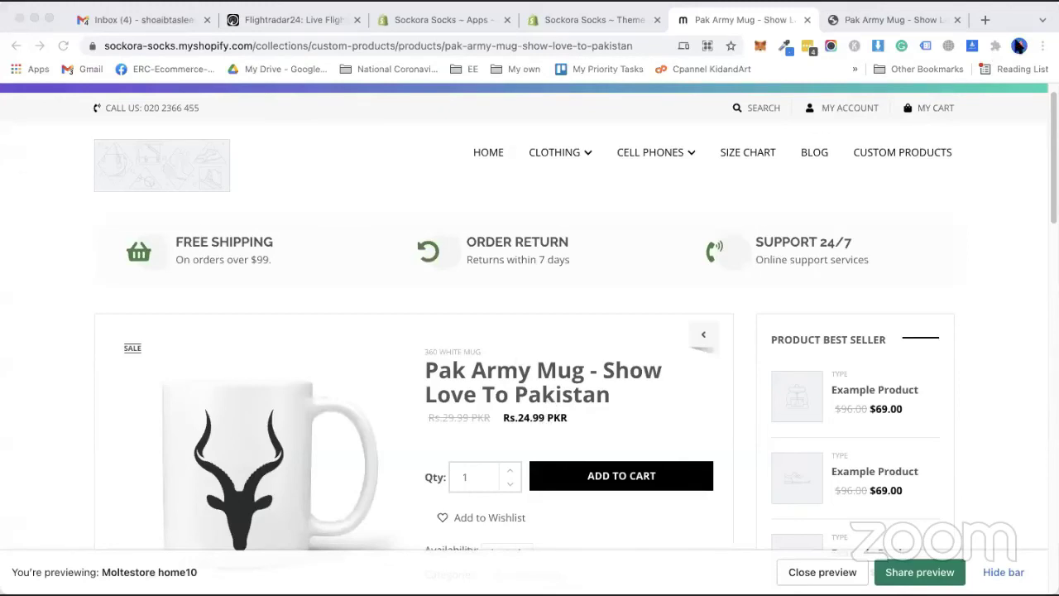
click(1043, 47)
click(590, 112)
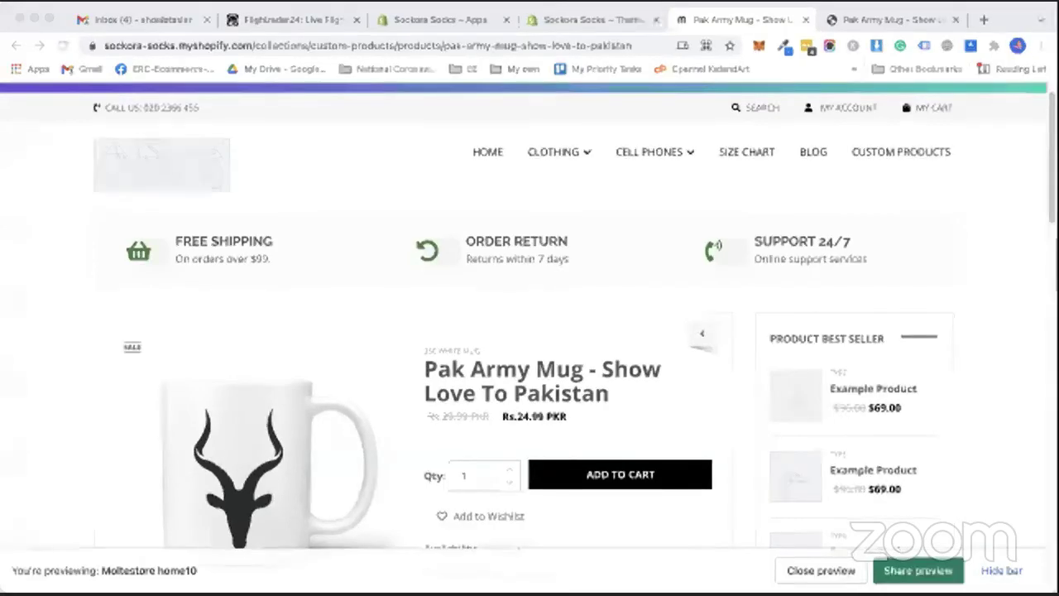
click(406, 220)
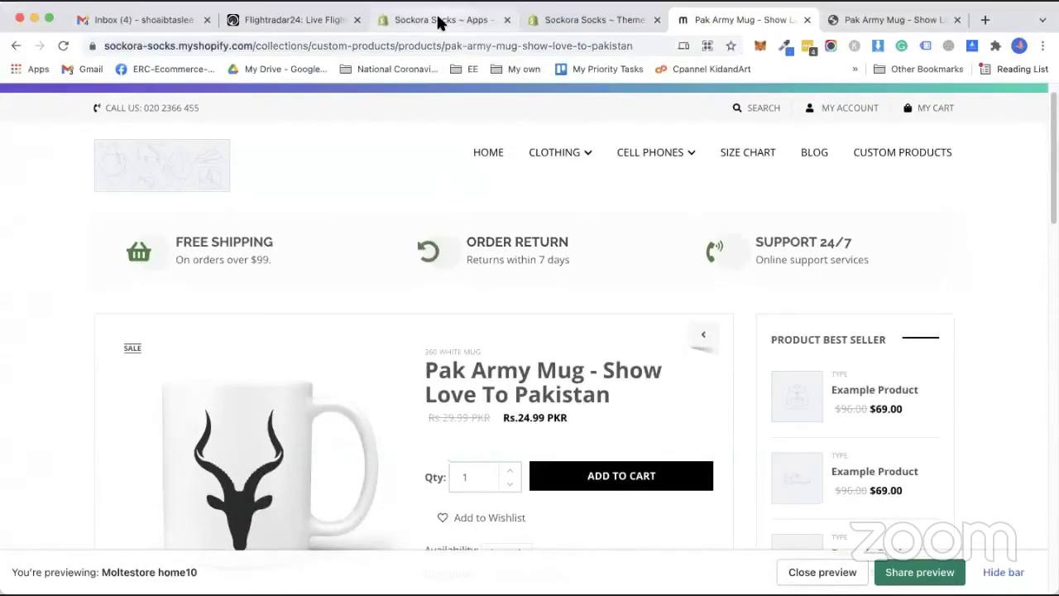
click(440, 18)
Go to the Apps page in the Shopify admin sidebar.
click(56, 315)
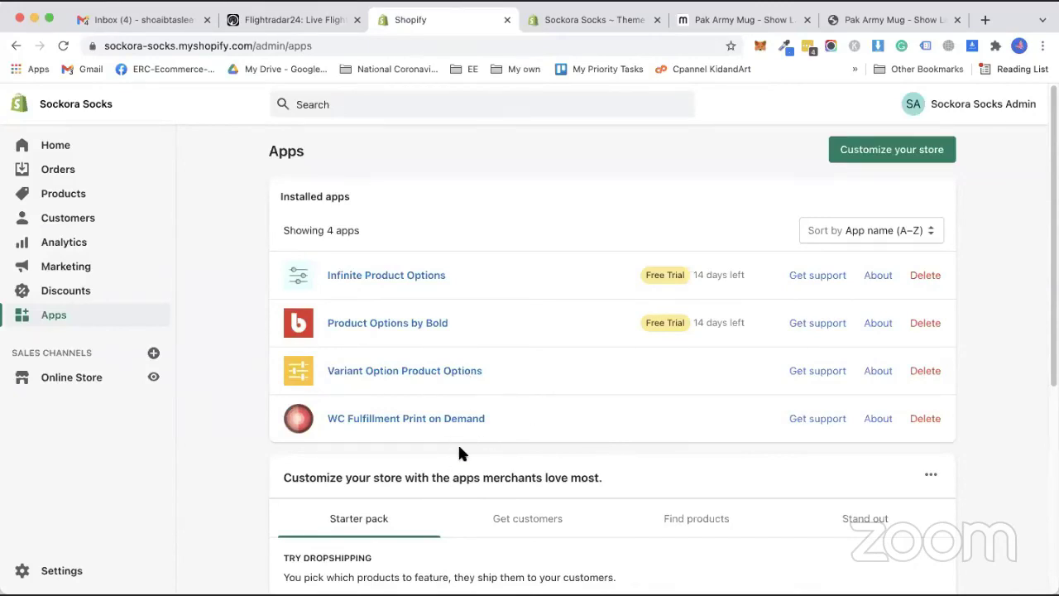
key(super+grave)
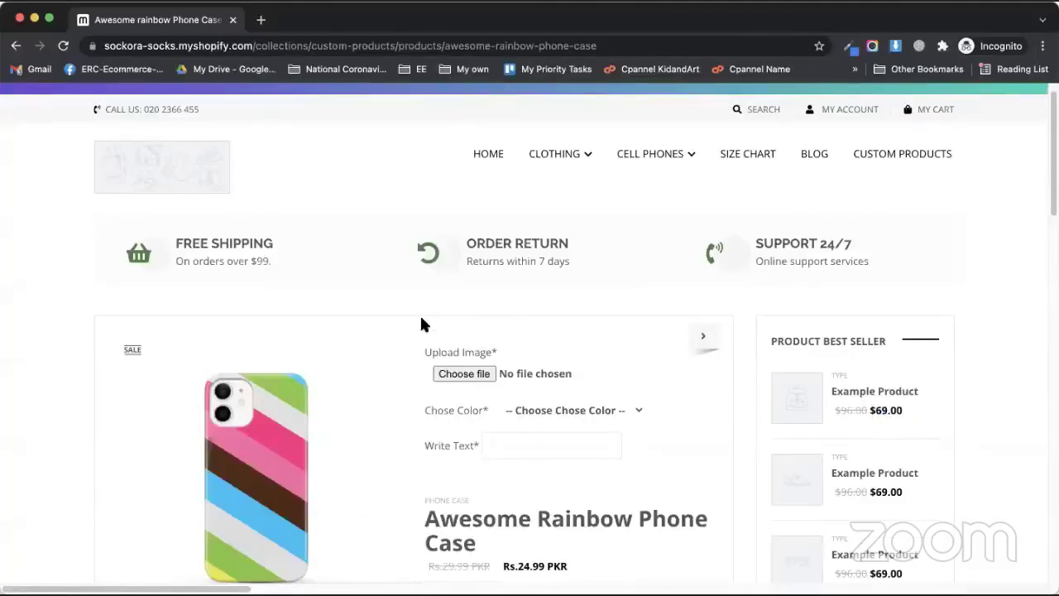
scroll(430, 339, down, 1)
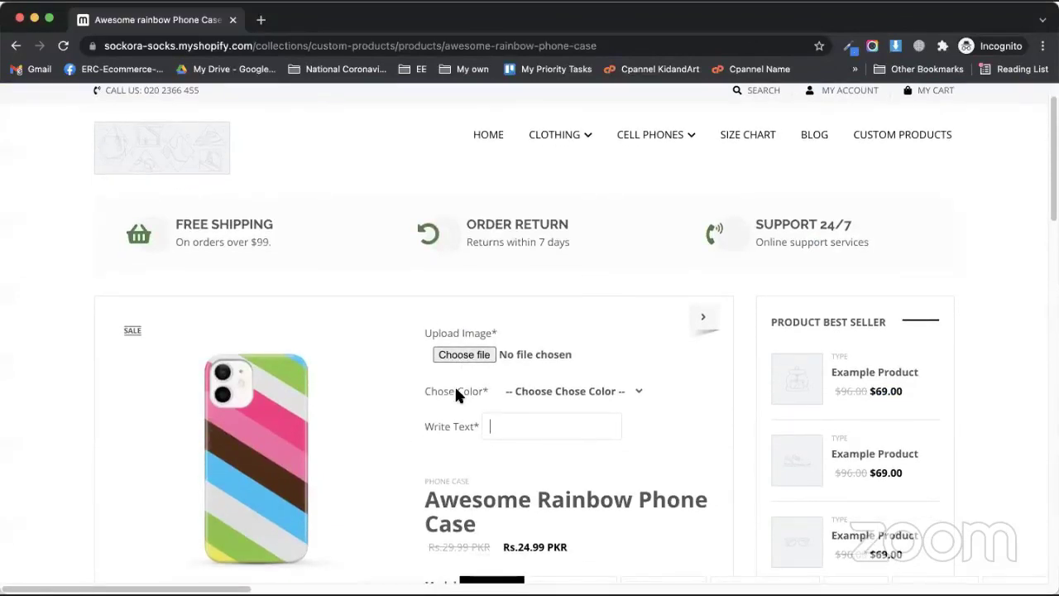
click(617, 391)
click(527, 425)
scroll(474, 444, down, 2)
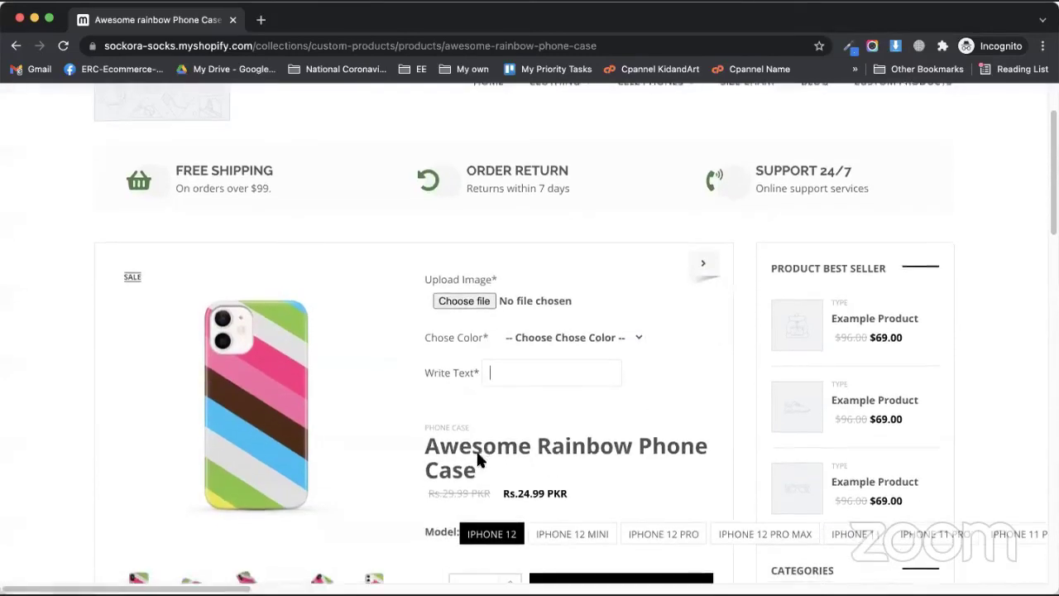
scroll(477, 443, down, 5)
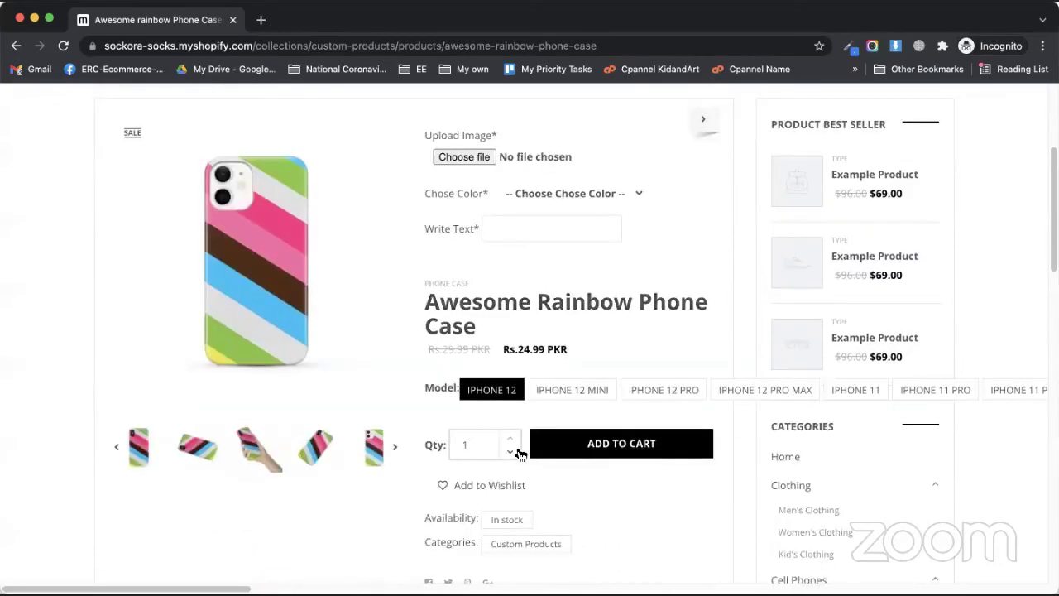
scroll(520, 454, up, 8)
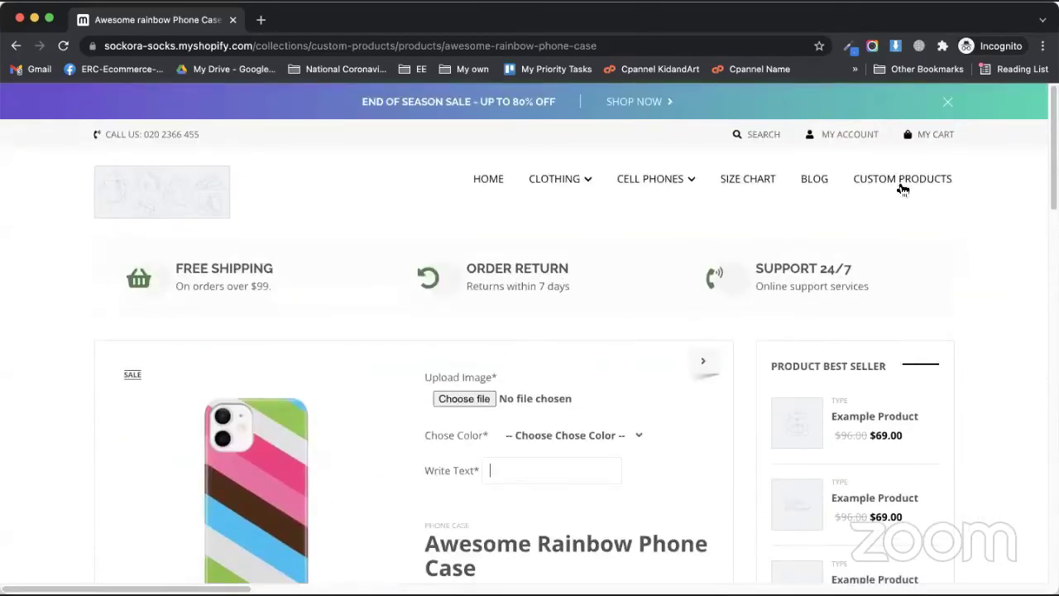
key(super+bracketleft)
click(641, 284)
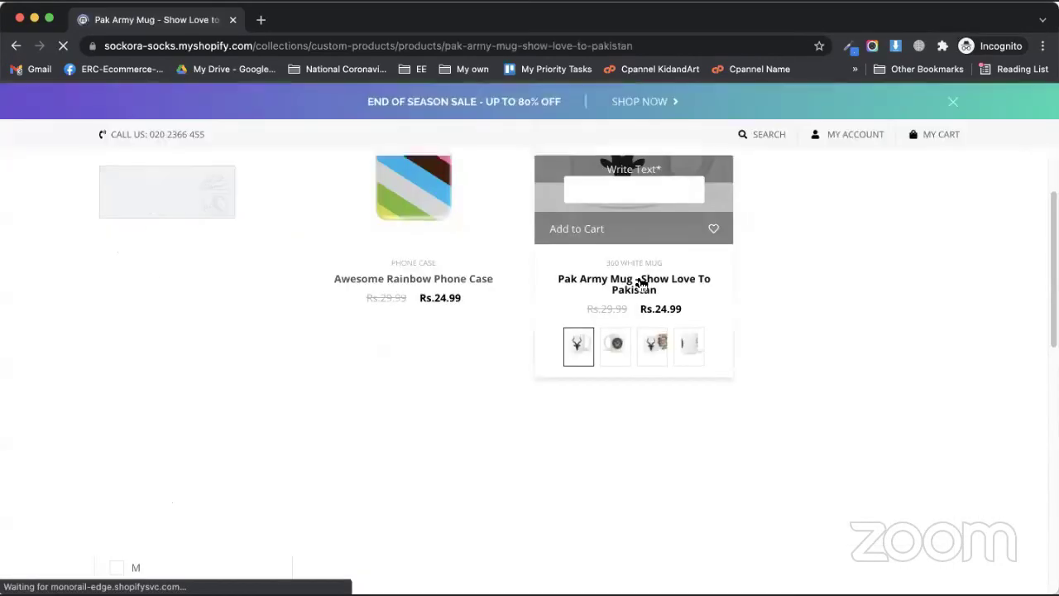
scroll(607, 295, down, 8)
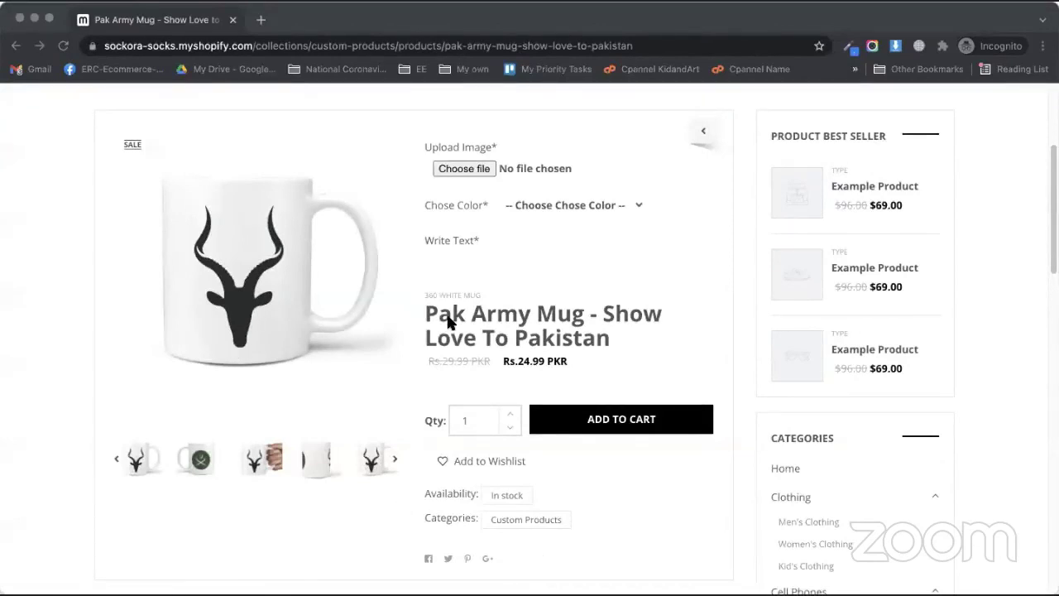
key(super+grave)
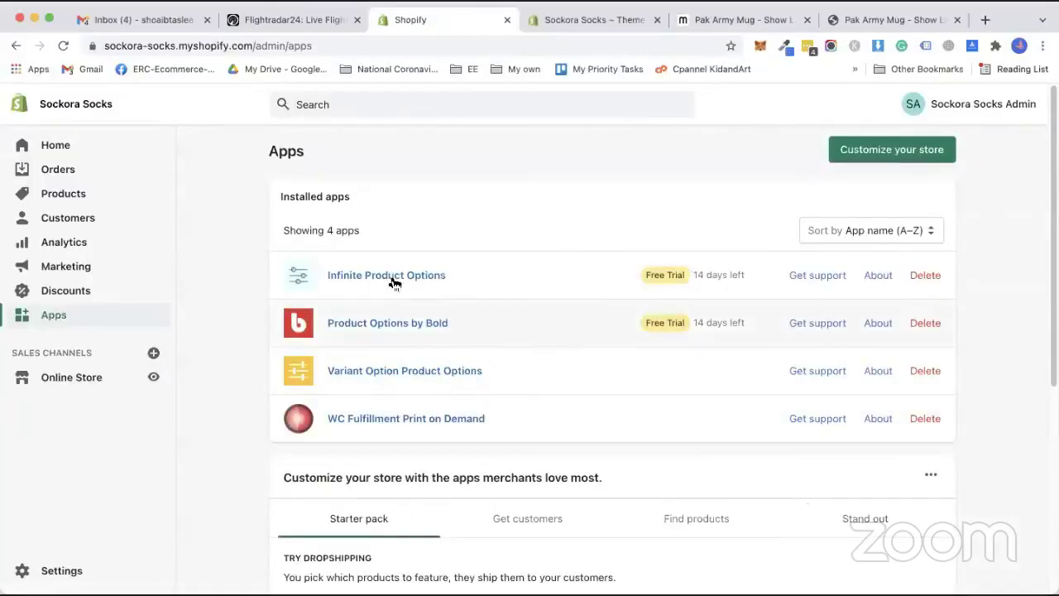
Open Infinite Product Options and view its expert installation offer.
click(397, 274)
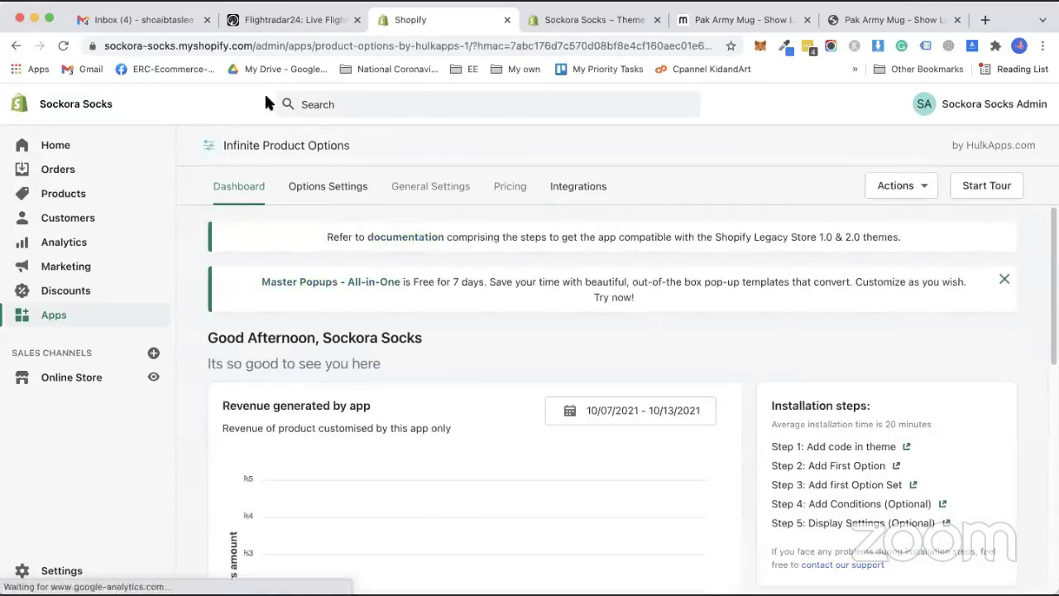
click(923, 187)
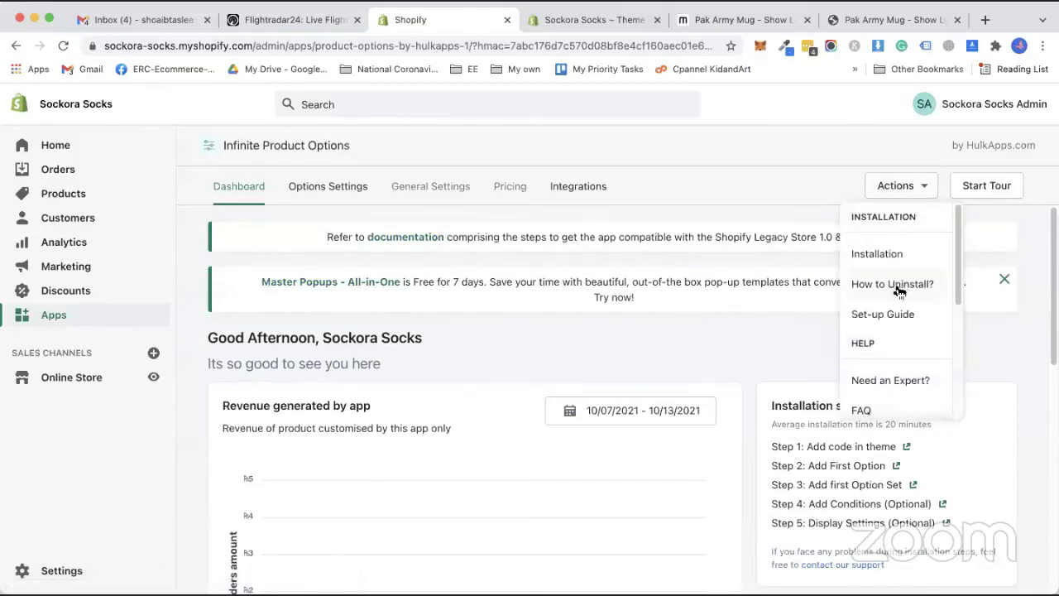
click(886, 254)
scroll(597, 435, down, 3)
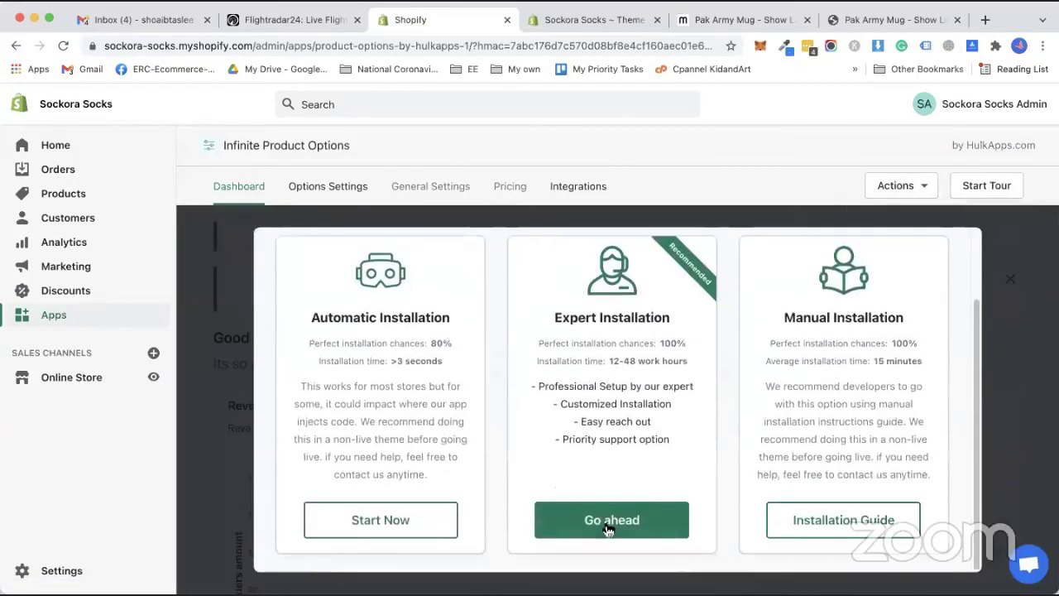
click(609, 526)
Close the premium support offer and go back to the installed apps list.
scroll(568, 422, down, 1)
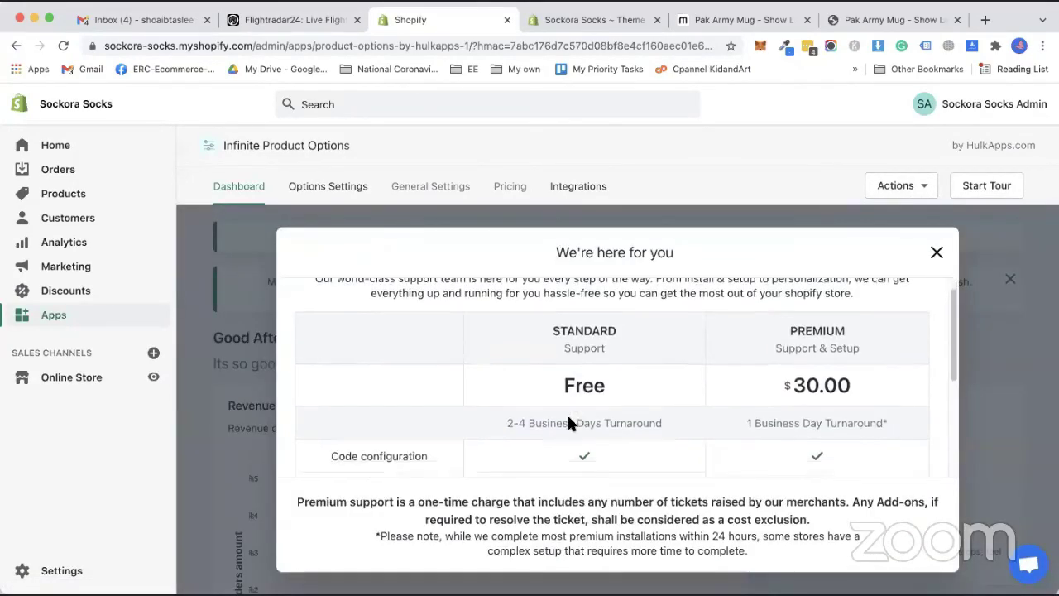
scroll(568, 422, down, 5)
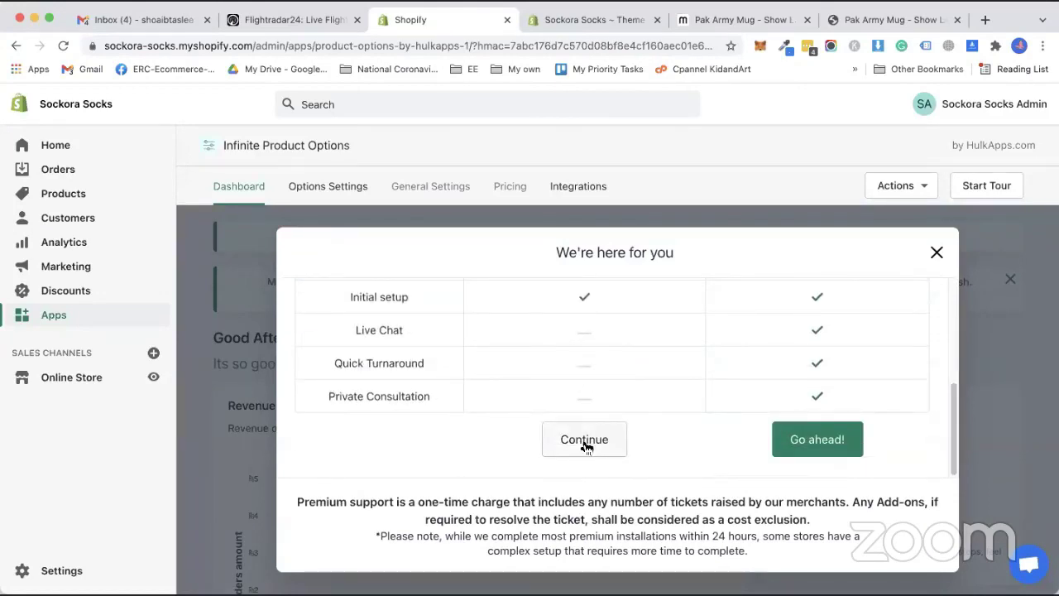
click(937, 252)
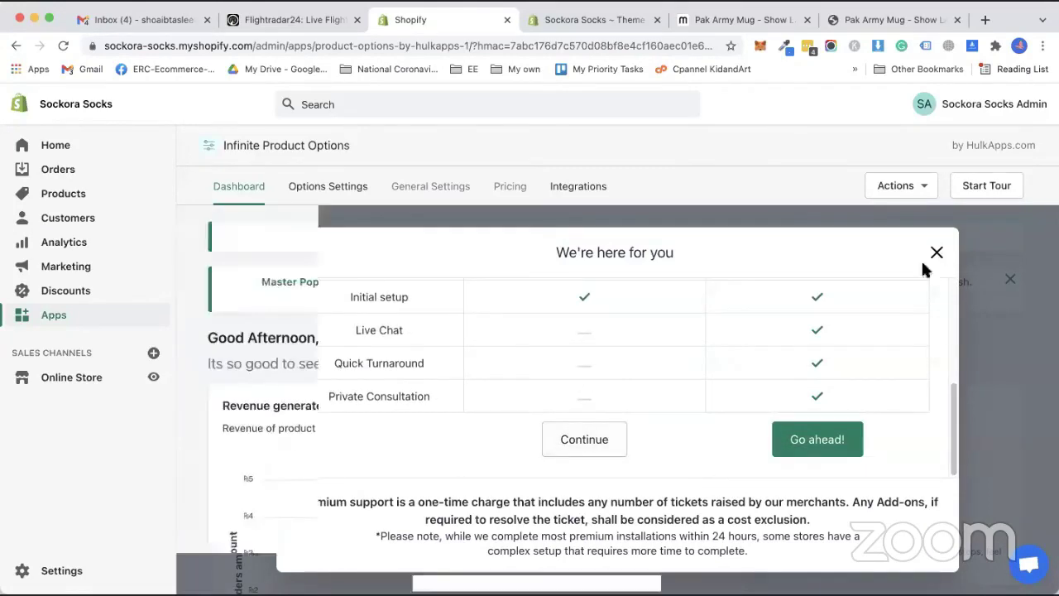
click(13, 47)
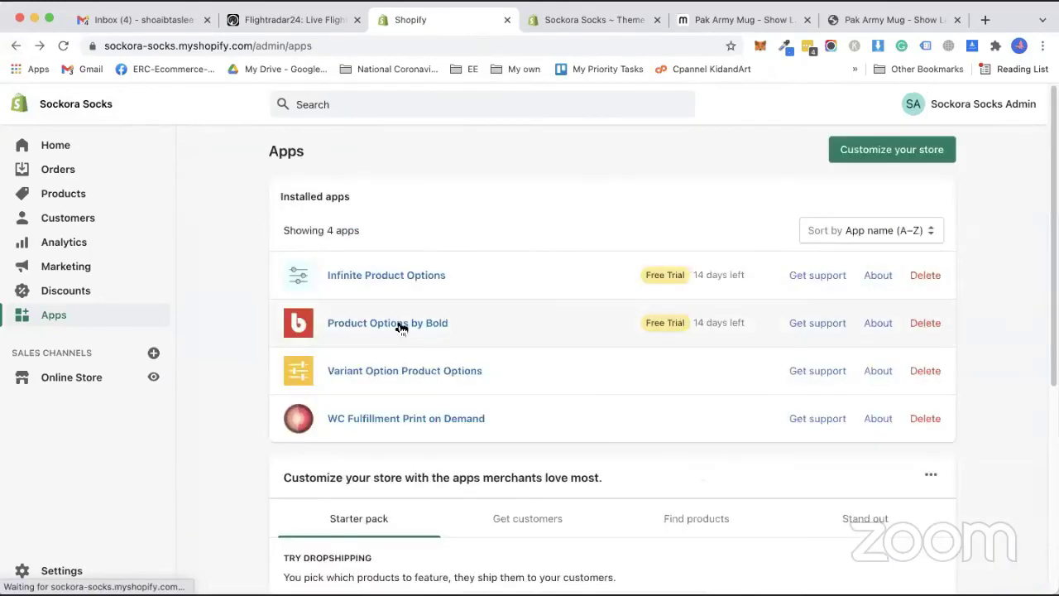
In Product Options by Bold, check Additional Info and Need Help, then request an expert theme update.
click(395, 323)
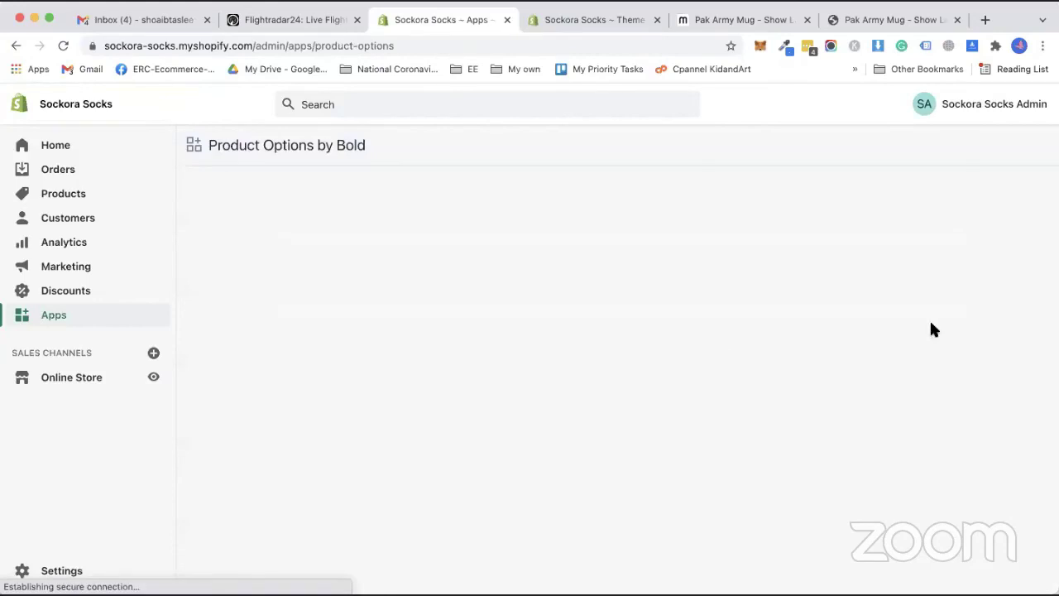
click(929, 189)
click(1022, 186)
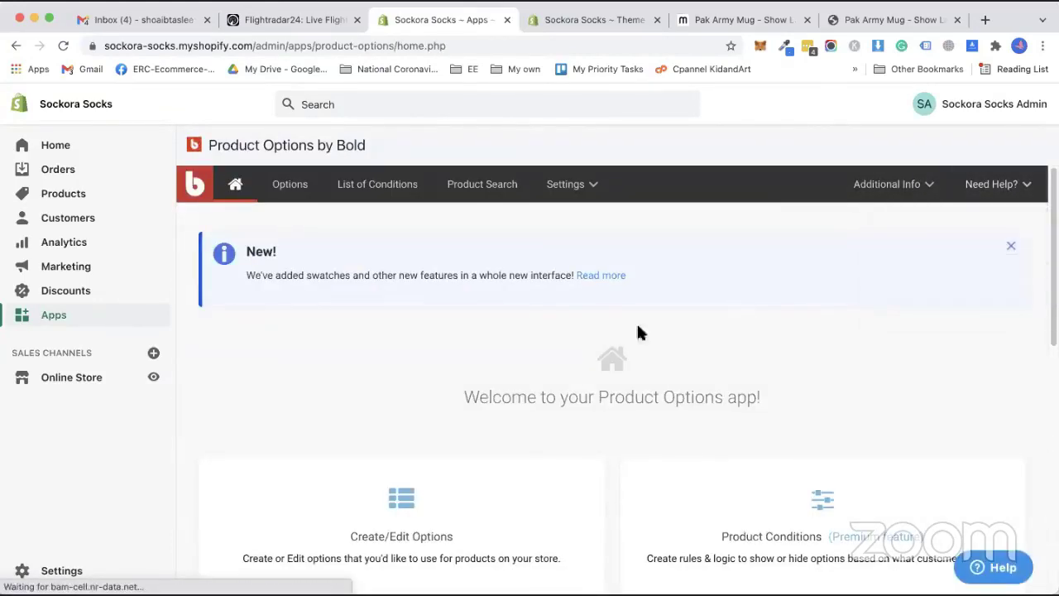
scroll(621, 356, down, 3)
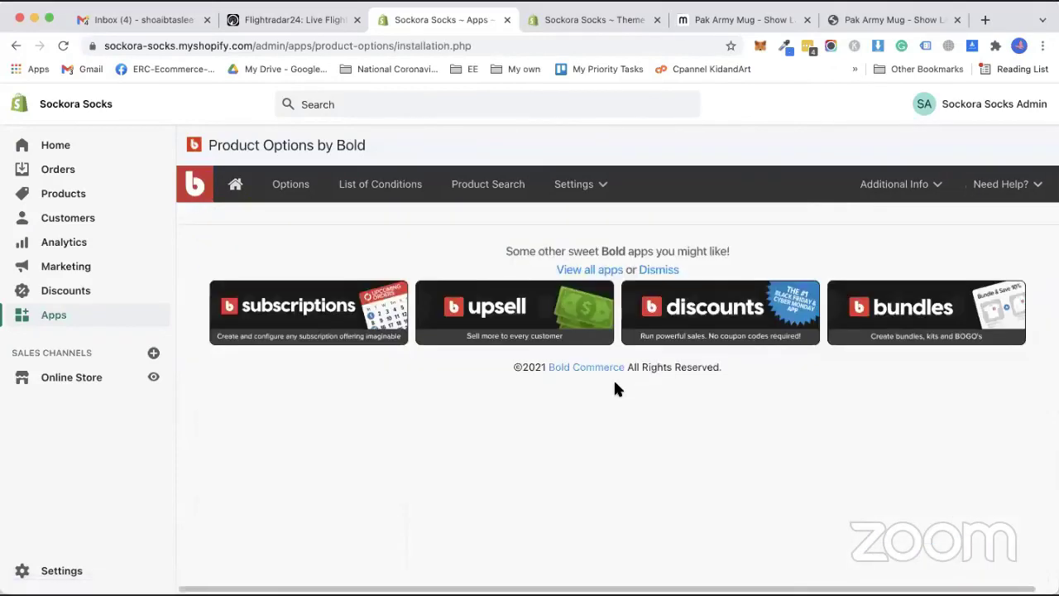
scroll(439, 436, down, 2)
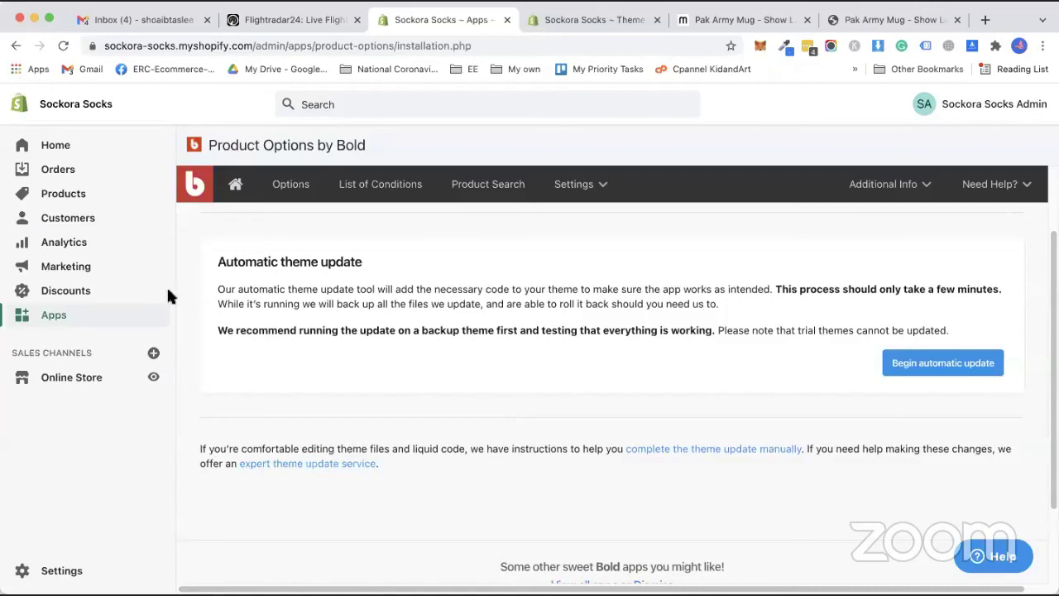
click(273, 465)
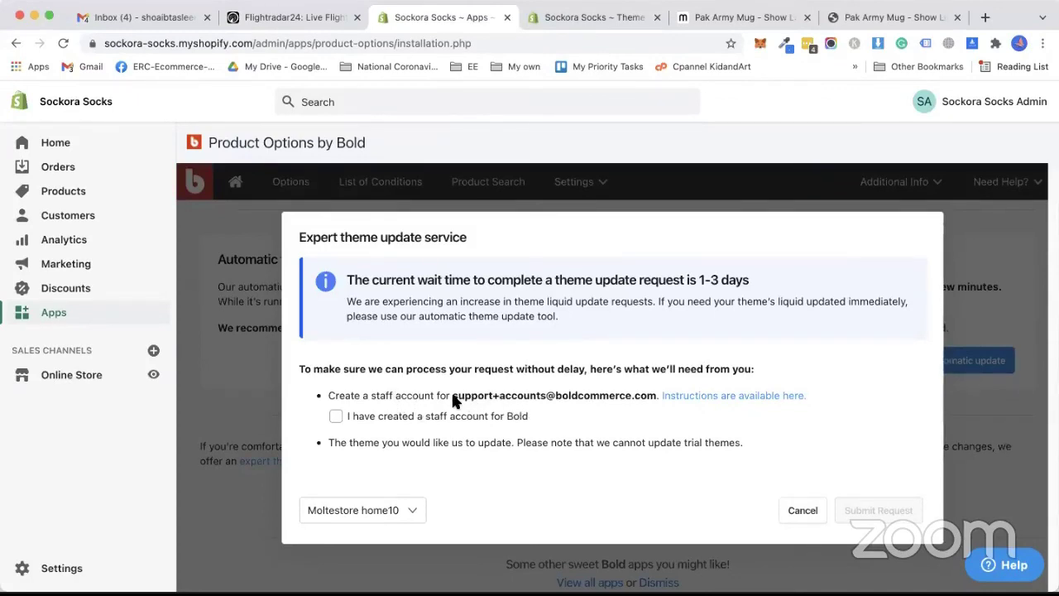
Copy Bold's support e-mail address from the request form.
drag(453, 401, 646, 399)
right_click(645, 399)
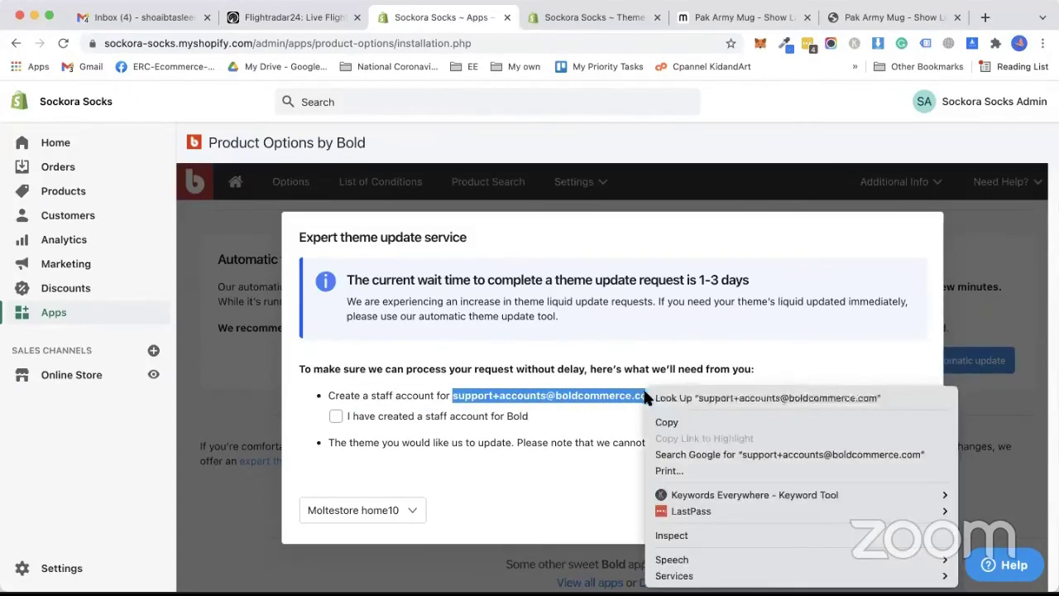
click(667, 422)
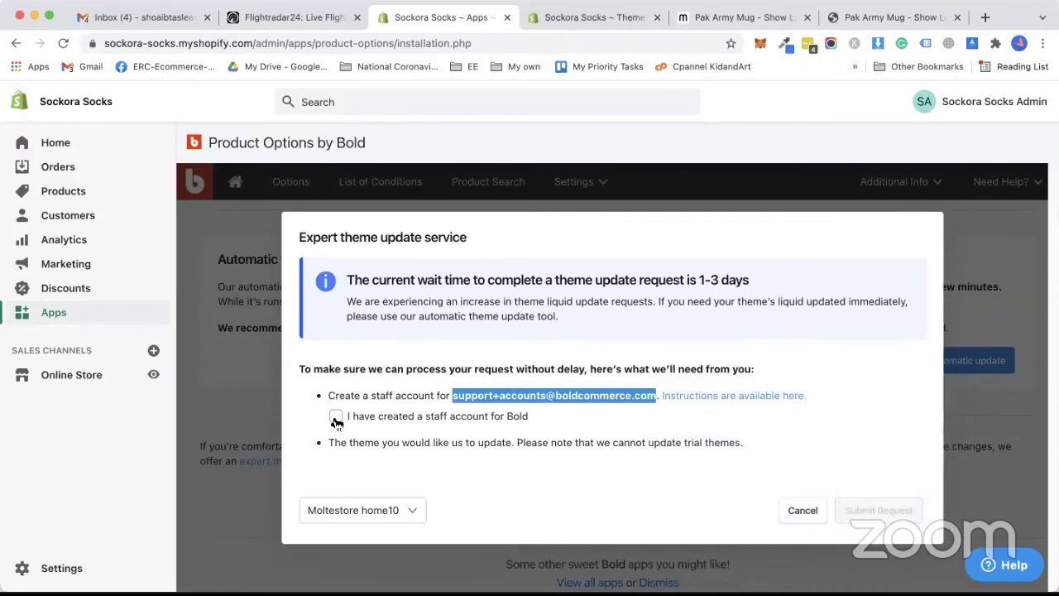
Confirm a Bold staff account exists, submit the Moltestore home10 request, and go to Settings.
click(336, 418)
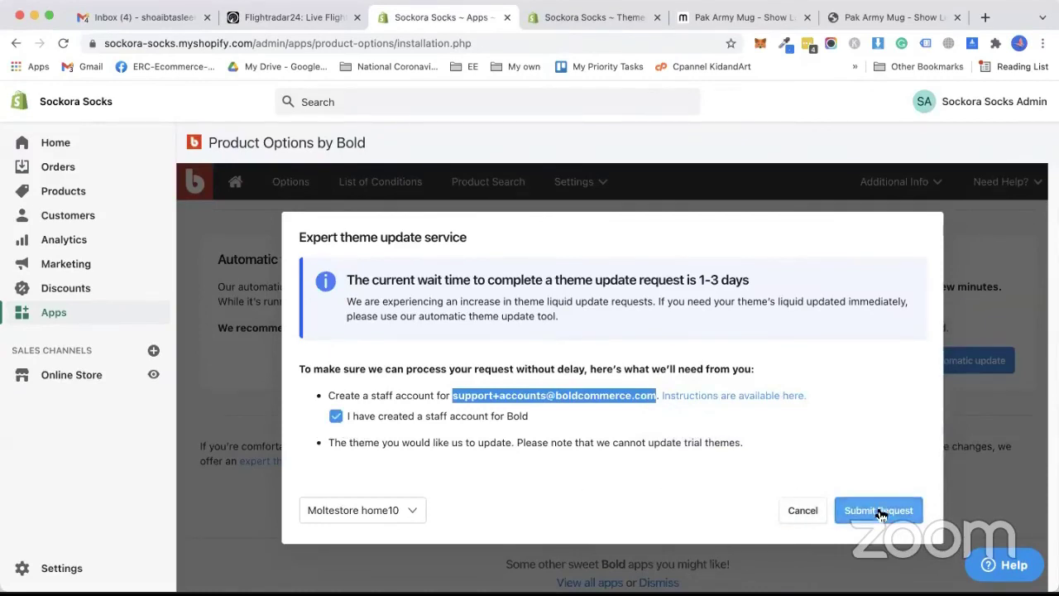
click(879, 510)
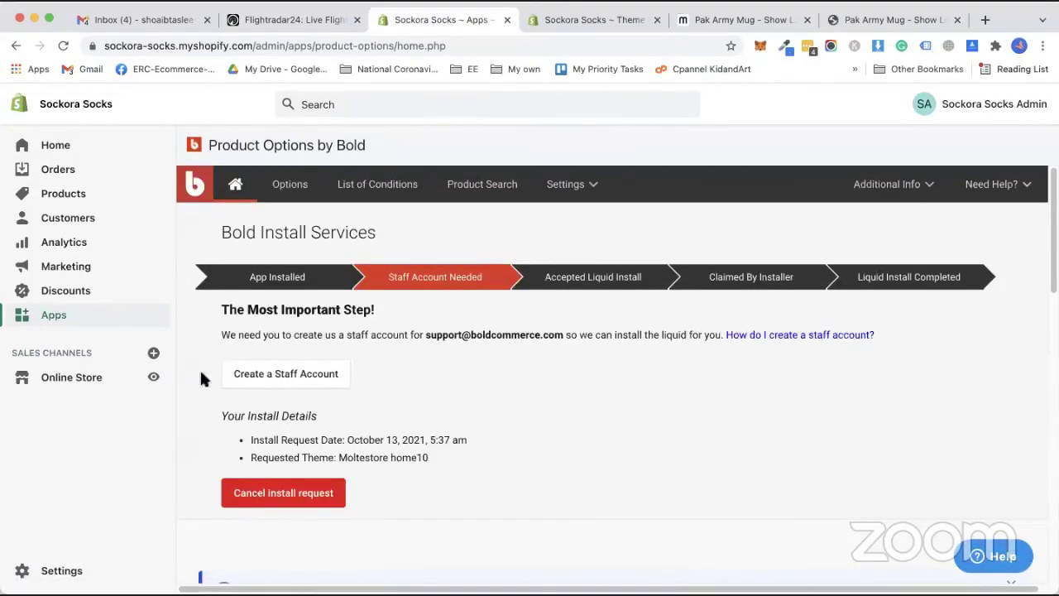
click(51, 573)
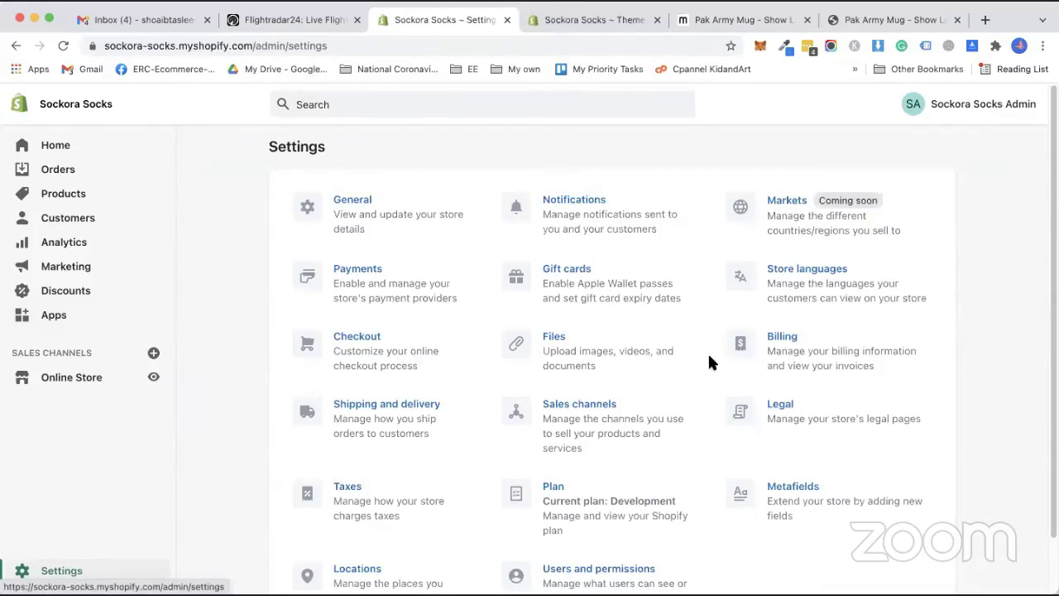
Add a new staff member with Bold's pasted support e-mail, named 'options Bold'.
scroll(745, 434, down, 1)
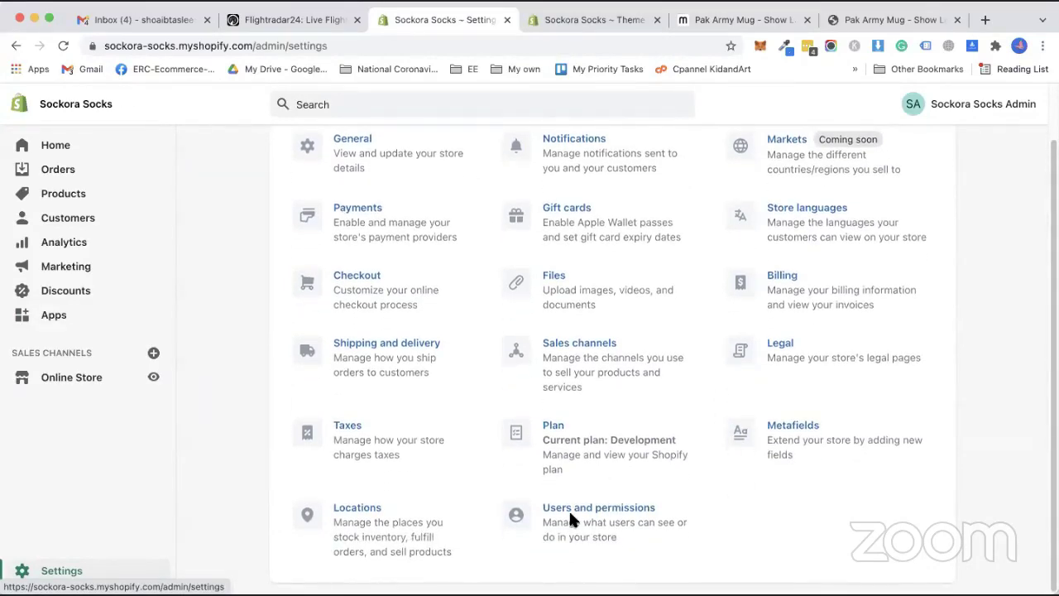
click(571, 520)
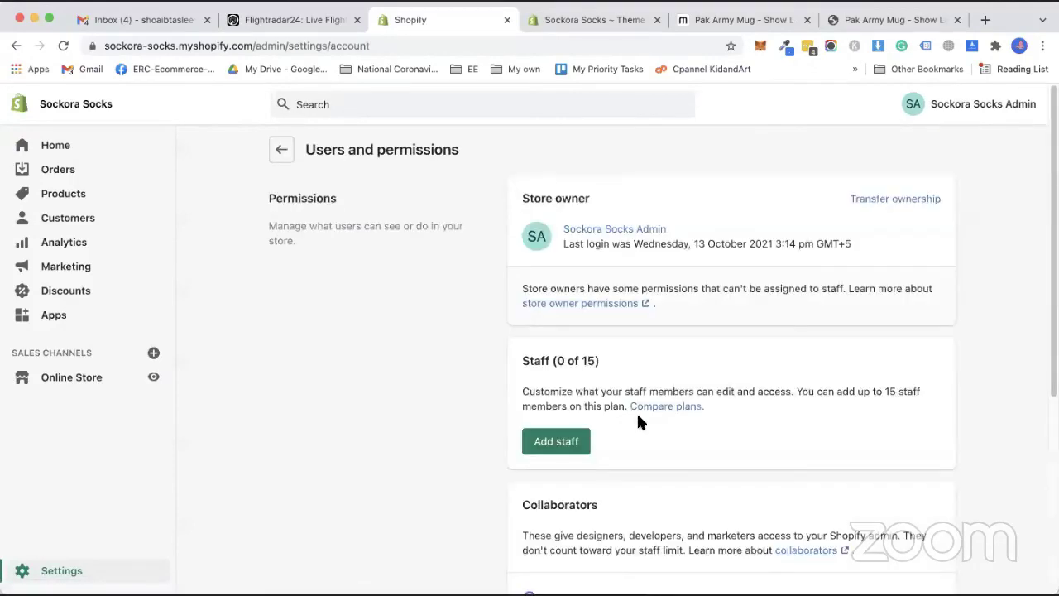
click(551, 443)
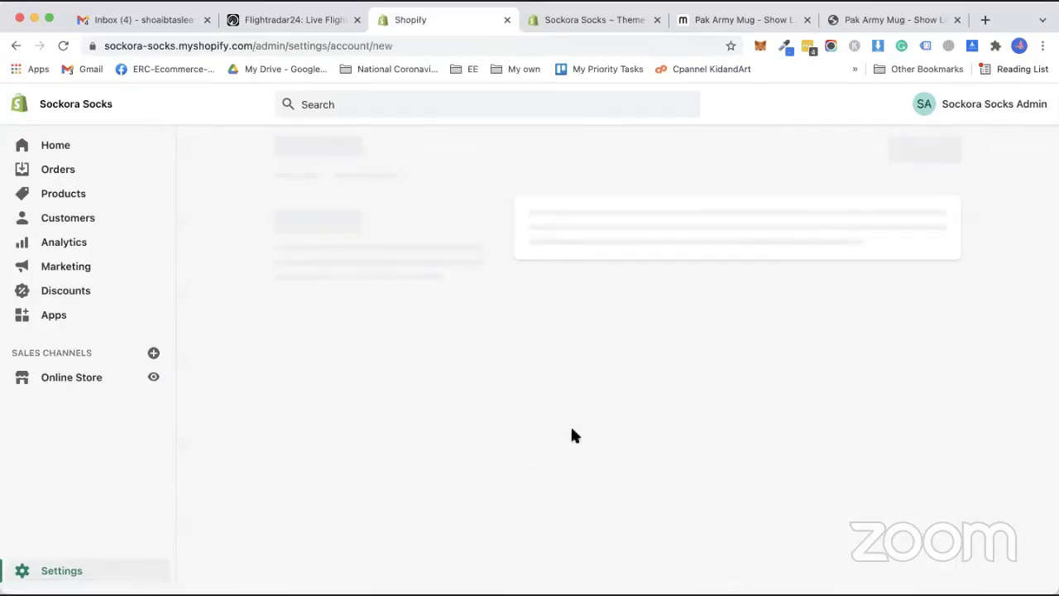
click(584, 324)
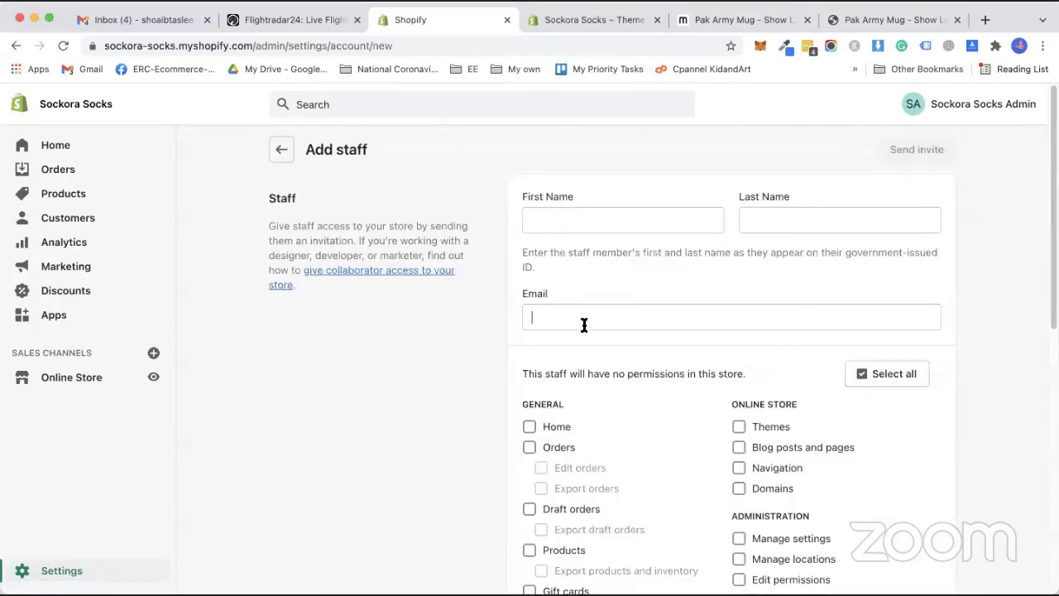
right_click(586, 322)
click(608, 431)
click(593, 216)
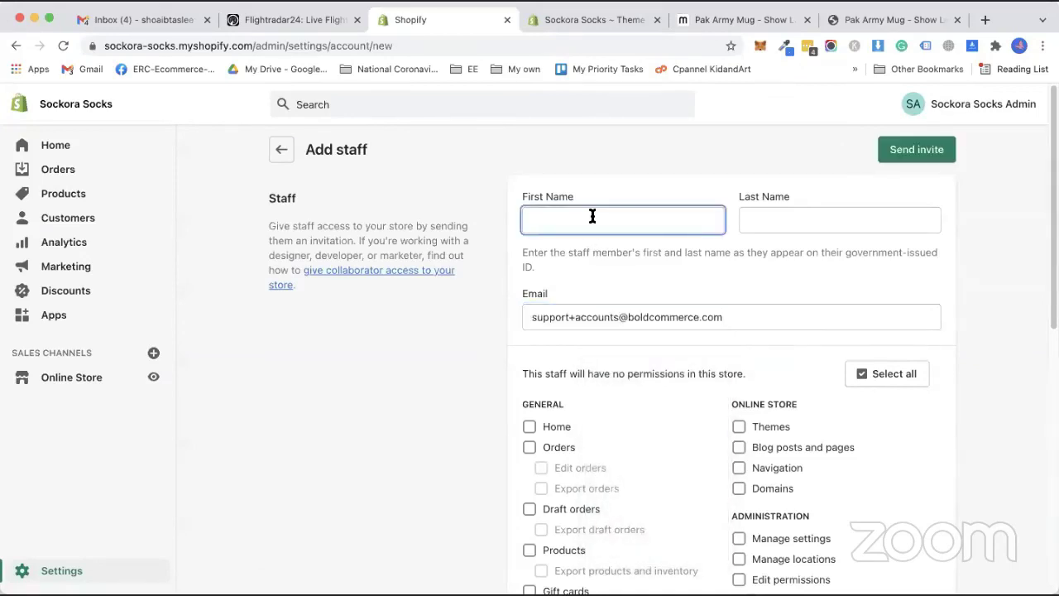
text(options)
click(827, 219)
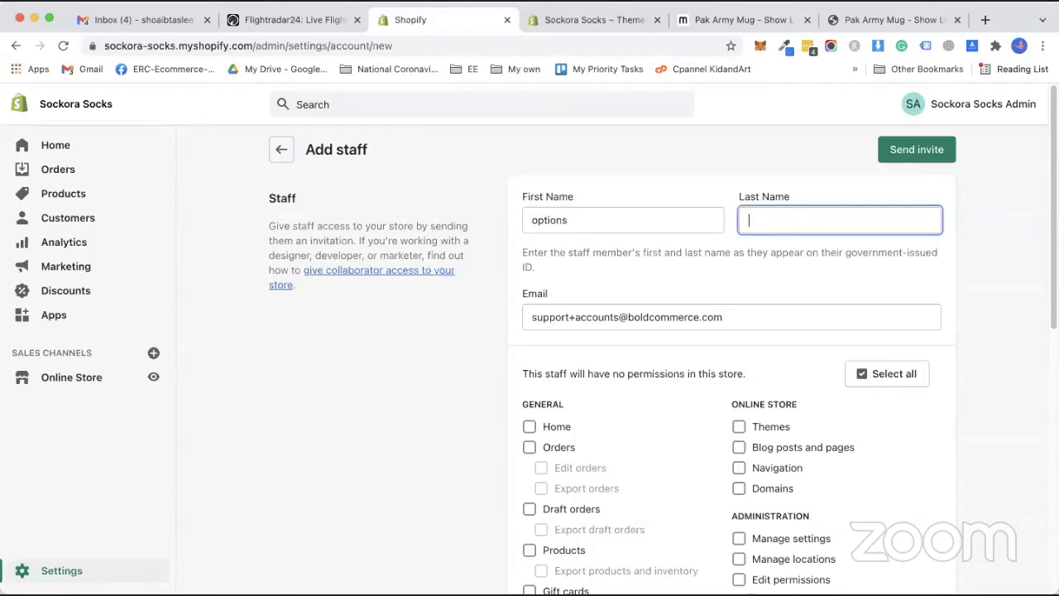
text(Bold)
Grant the staff member Themes, Navigation and Domains permissions.
scroll(538, 363, down, 1)
scroll(729, 364, down, 2)
click(738, 323)
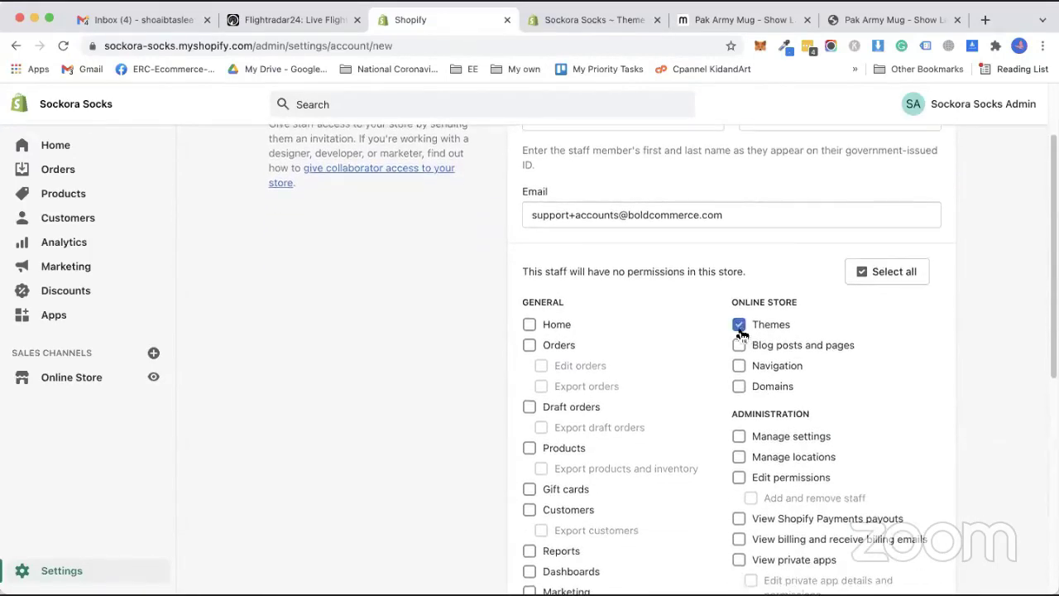
scroll(726, 359, down, 1)
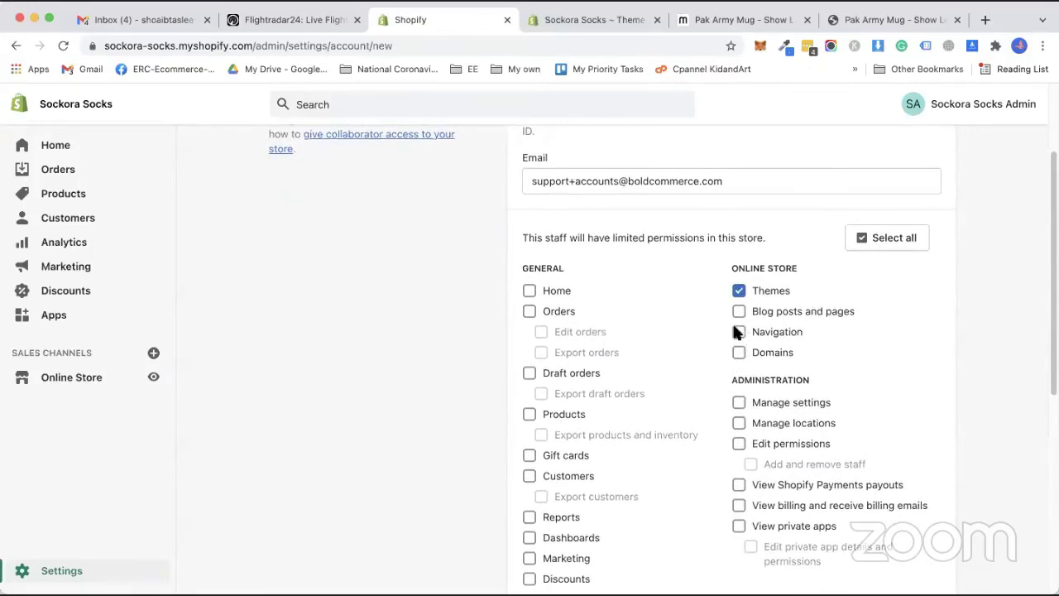
scroll(516, 478, down, 1)
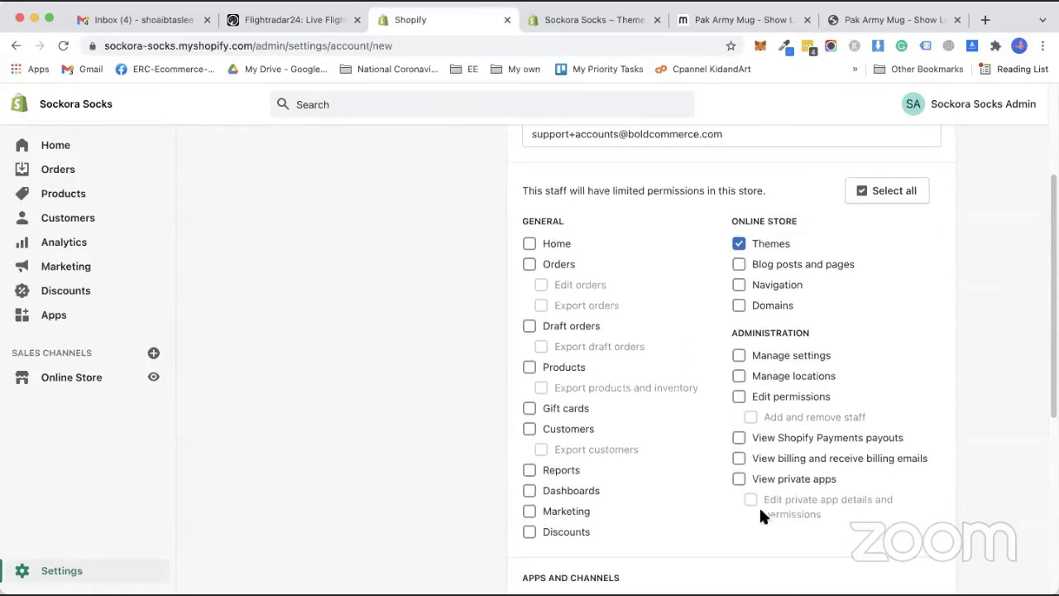
click(739, 284)
click(739, 305)
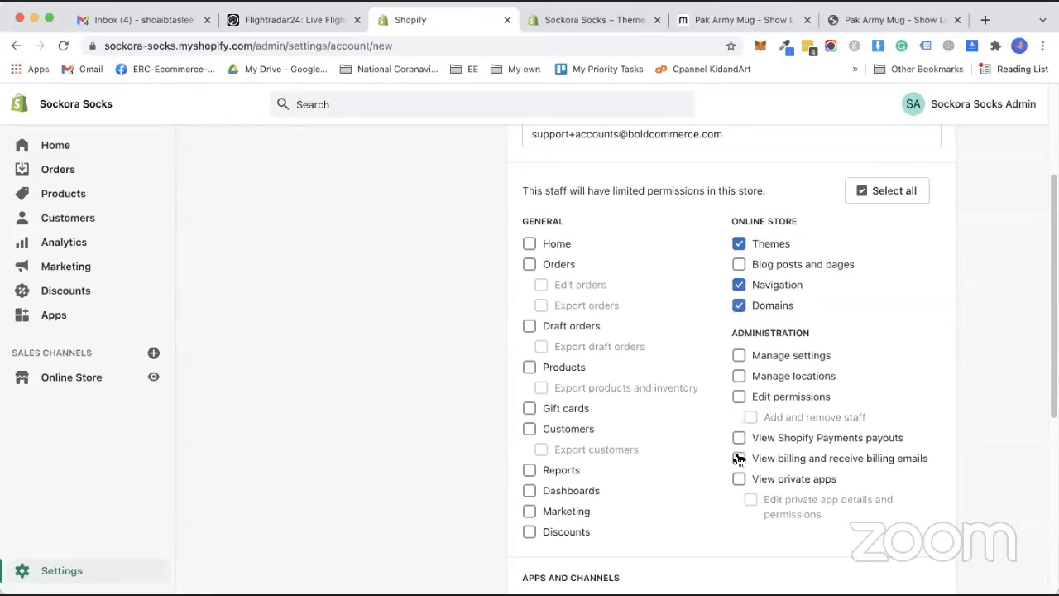
Also grant Products and Product Options by Bold access.
scroll(732, 465, down, 1)
scroll(731, 469, down, 3)
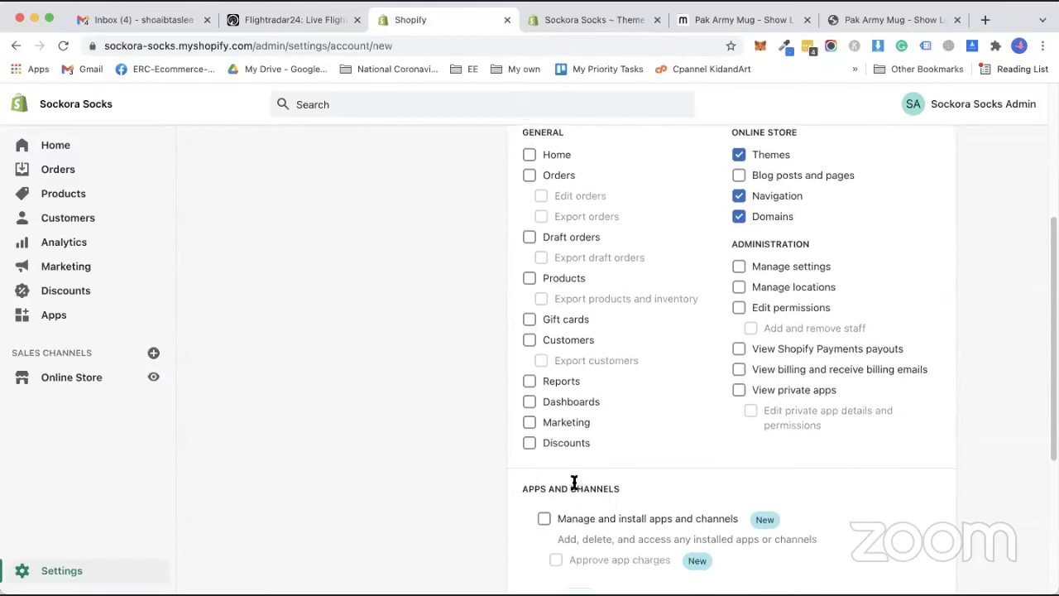
click(530, 278)
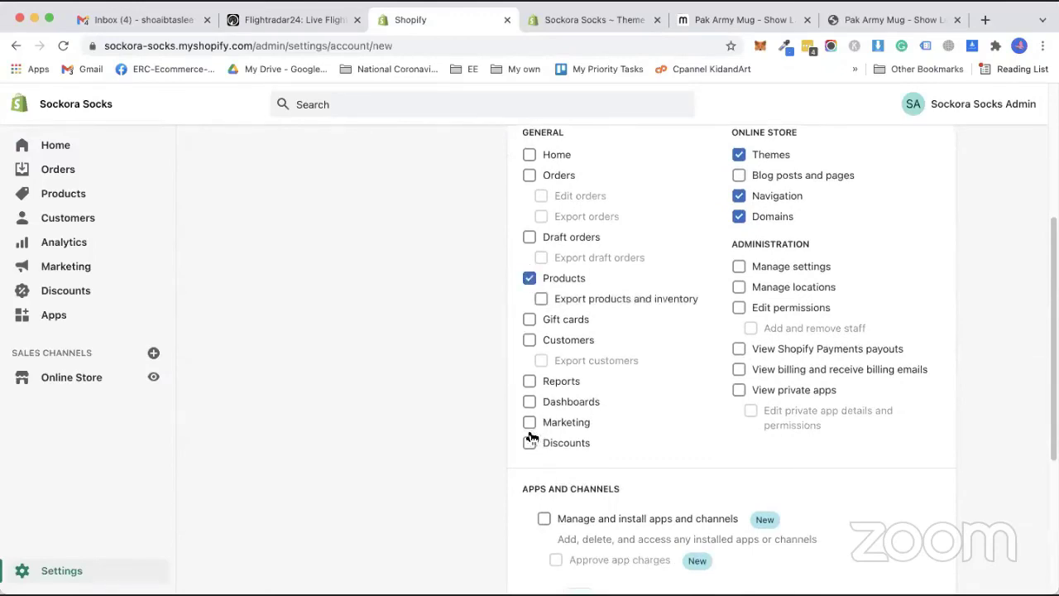
scroll(532, 437, up, 1)
scroll(528, 414, up, 1)
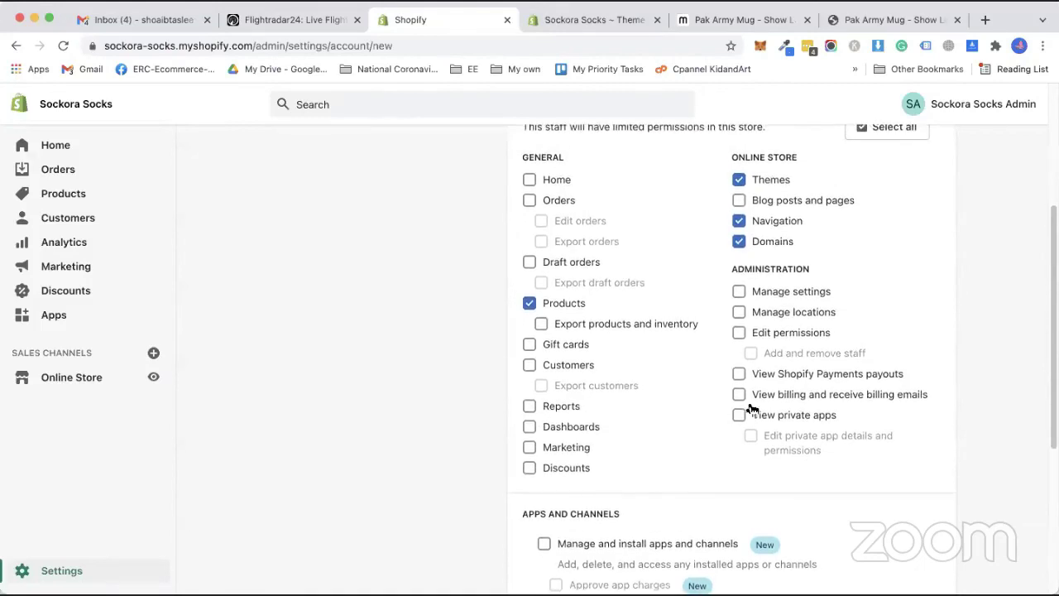
scroll(737, 414, down, 5)
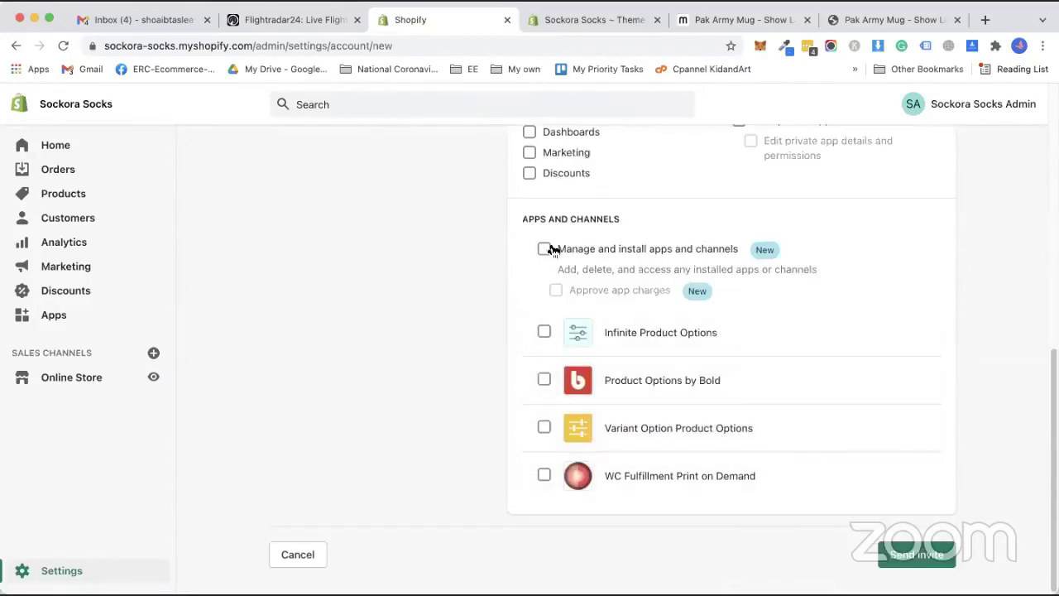
click(545, 381)
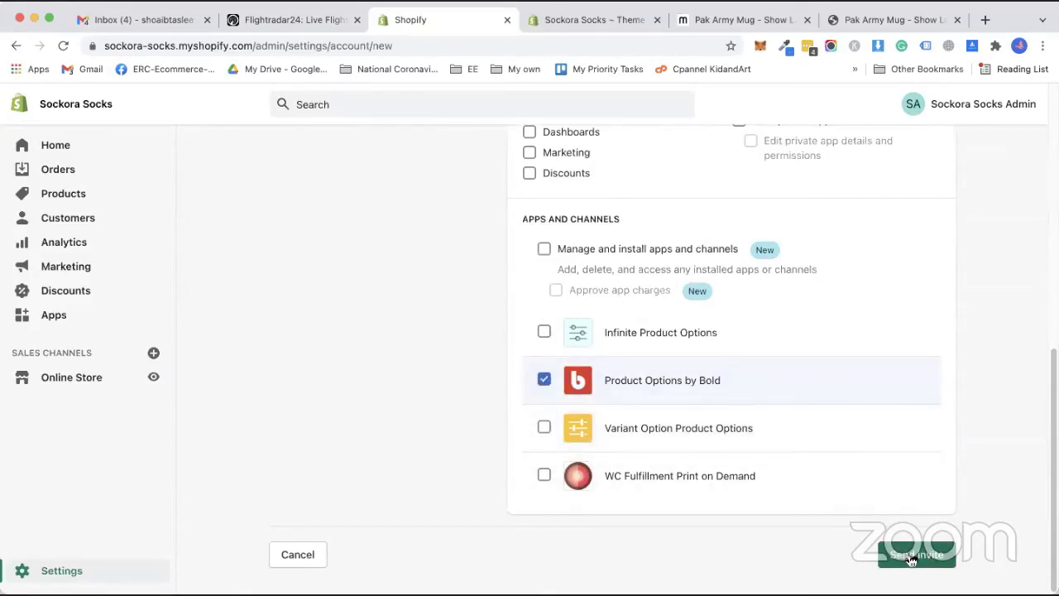
scroll(436, 432, up, 3)
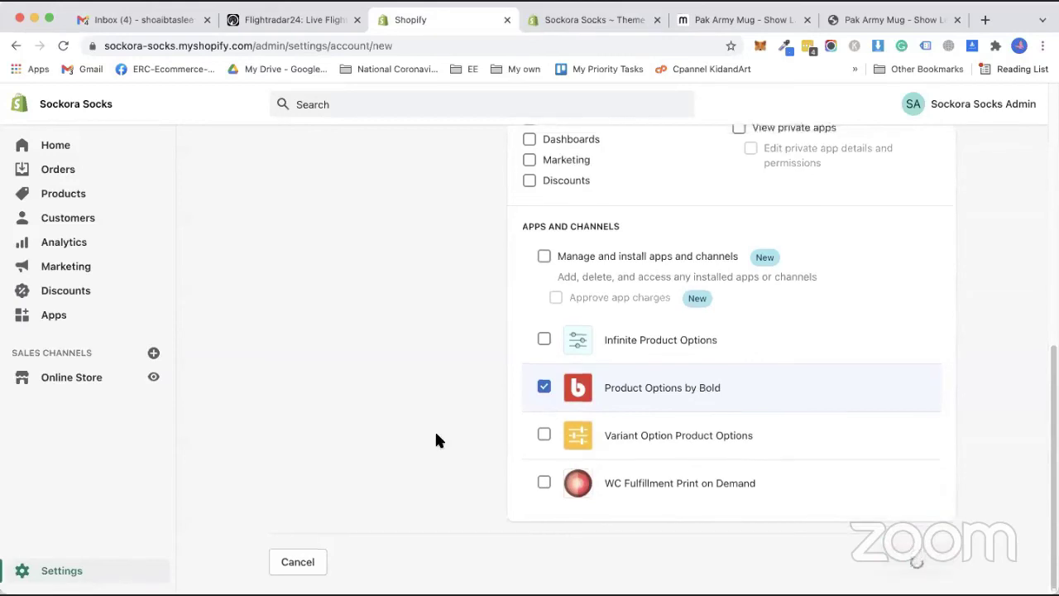